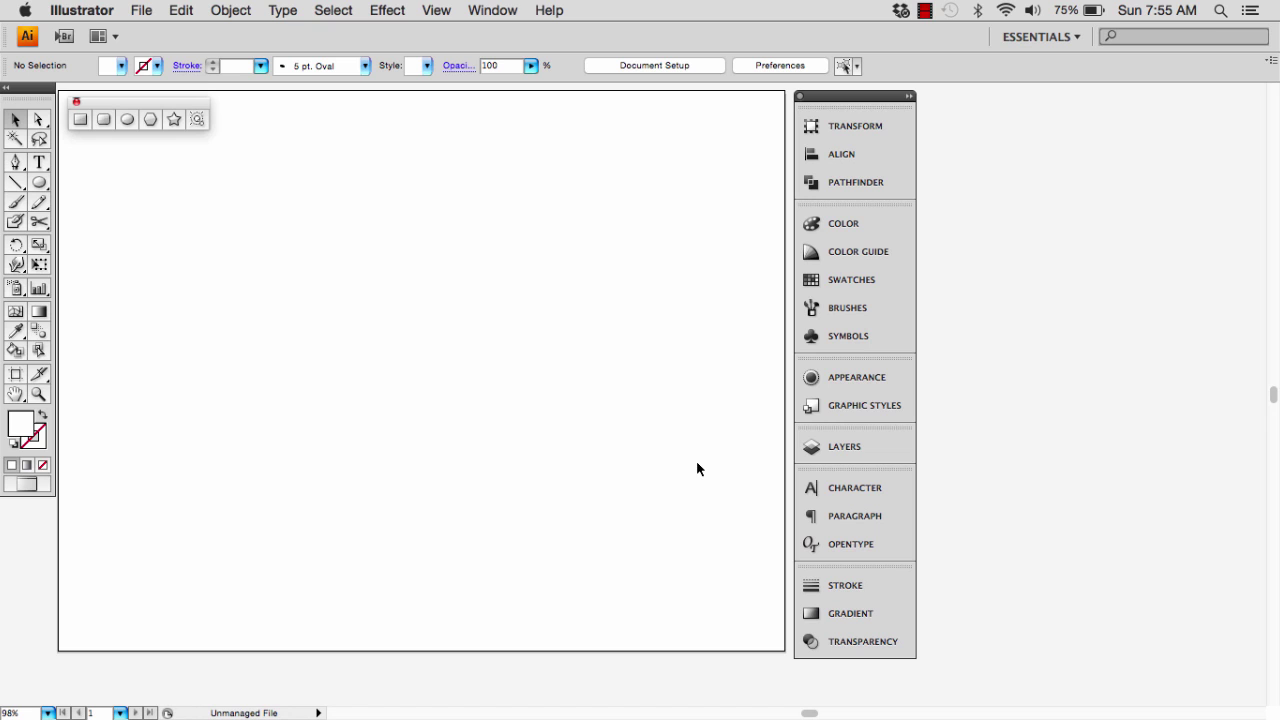
- Create a new single-artboard Letter document in landscape orientation, using inches and CMYK color at 300 ppi
{"action": "left_click", "coordinate": [134, 10]}
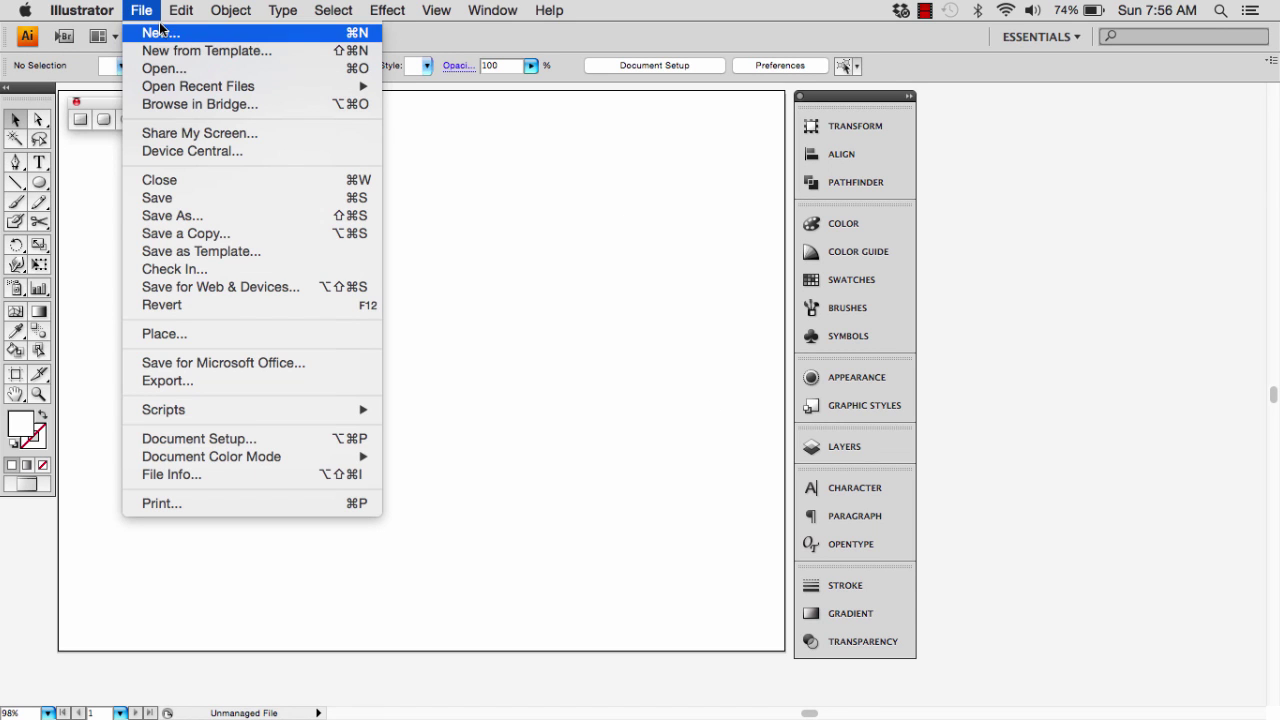
{"action": "left_click", "coordinate": [161, 30]}
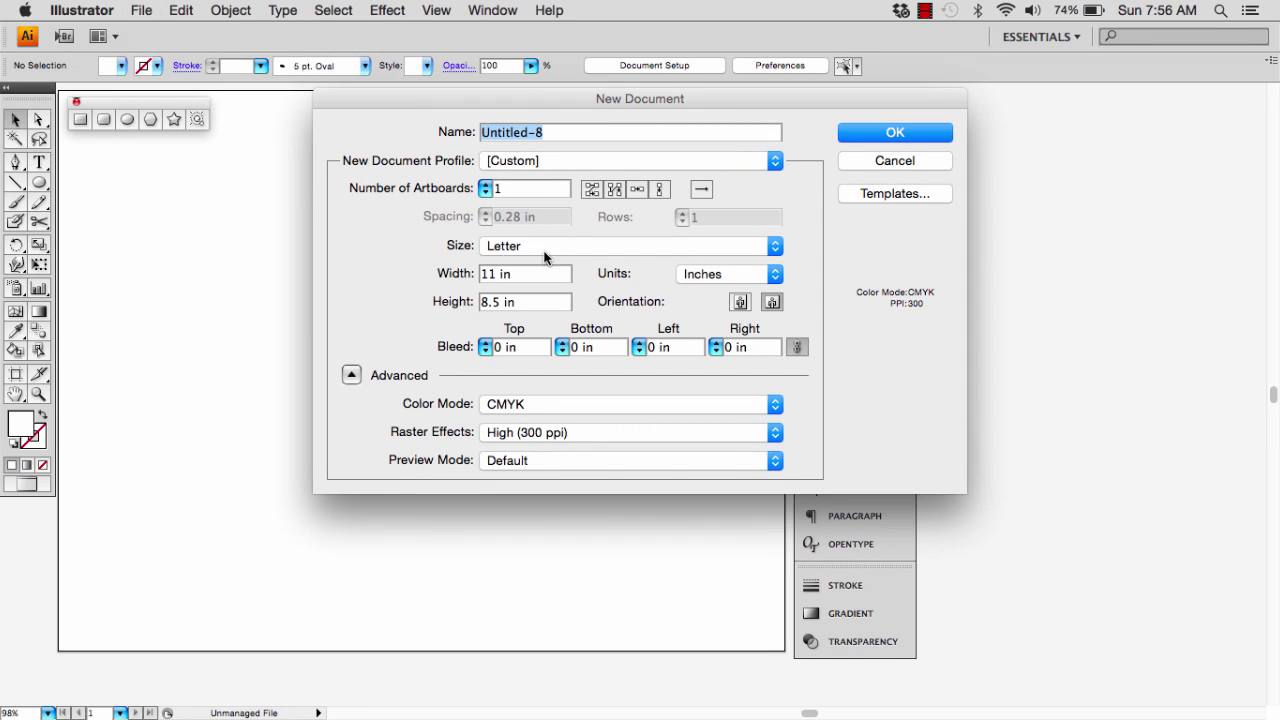
{"action": "left_click", "coordinate": [777, 309]}
{"action": "left_click", "coordinate": [880, 133]}
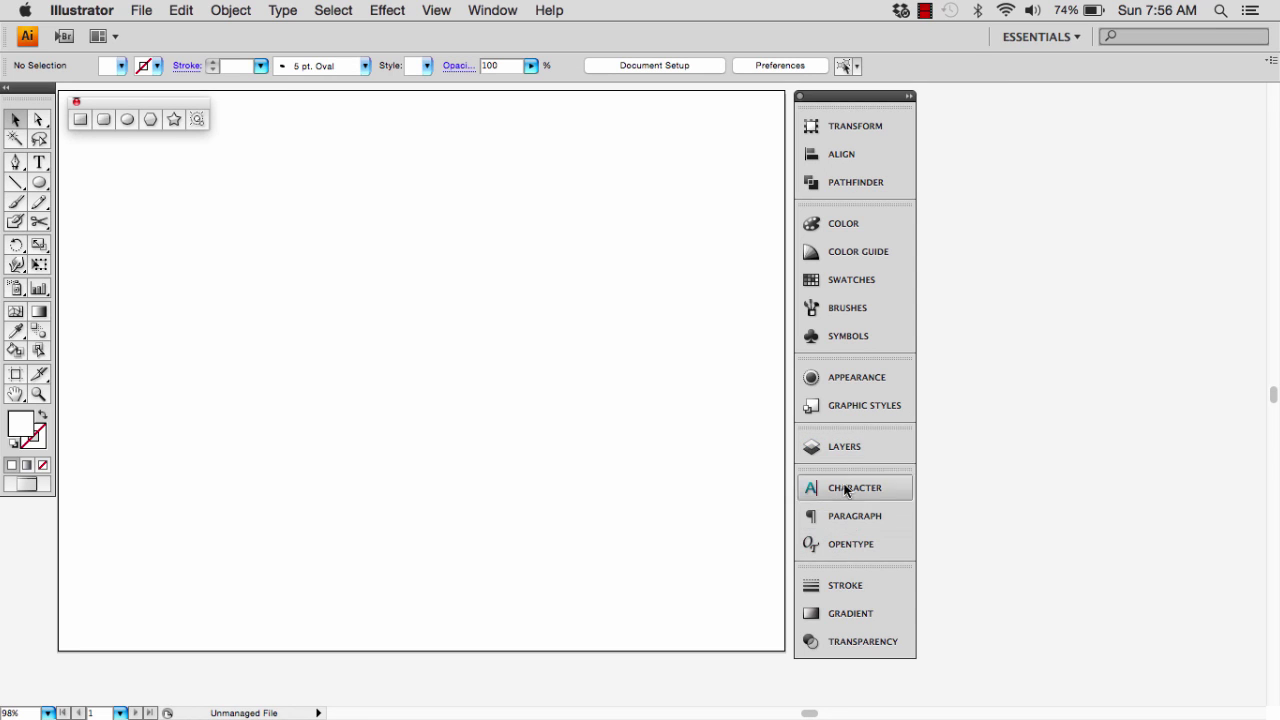
- Make the skull artwork on Layer 1 visible
{"action": "left_click", "coordinate": [845, 447]}
{"action": "left_click", "coordinate": [603, 479]}
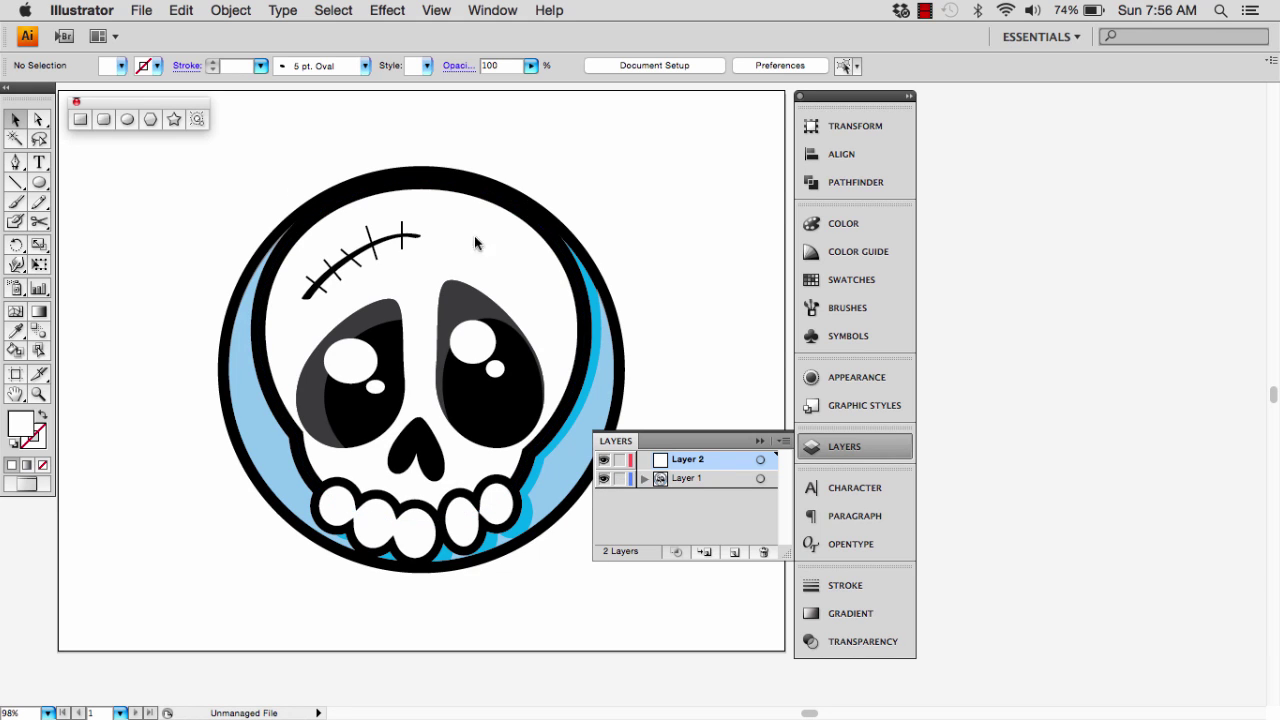
{"action": "left_click", "coordinate": [758, 441]}
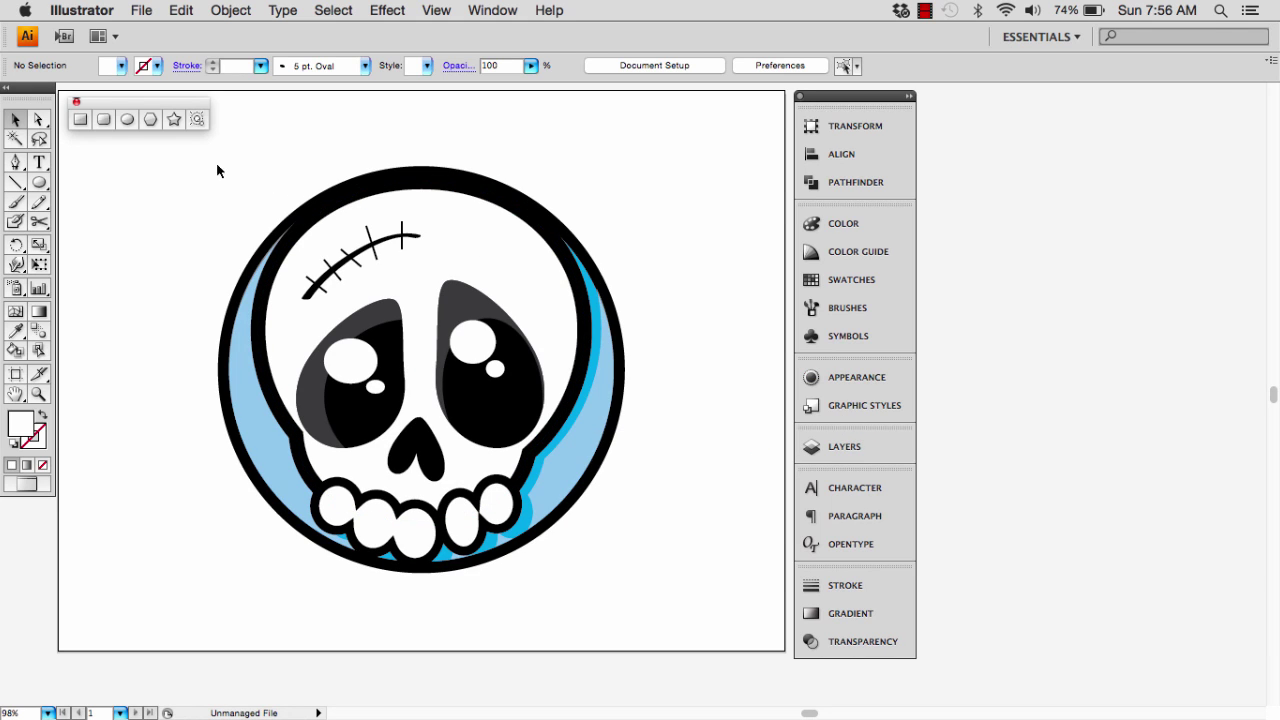
- Scale the whole skull artwork down proportionally and place it outside the artboard, beyond the panel column, as a reference
{"action": "left_click_drag", "start_coordinate": [216, 162], "coordinate": [679, 626]}
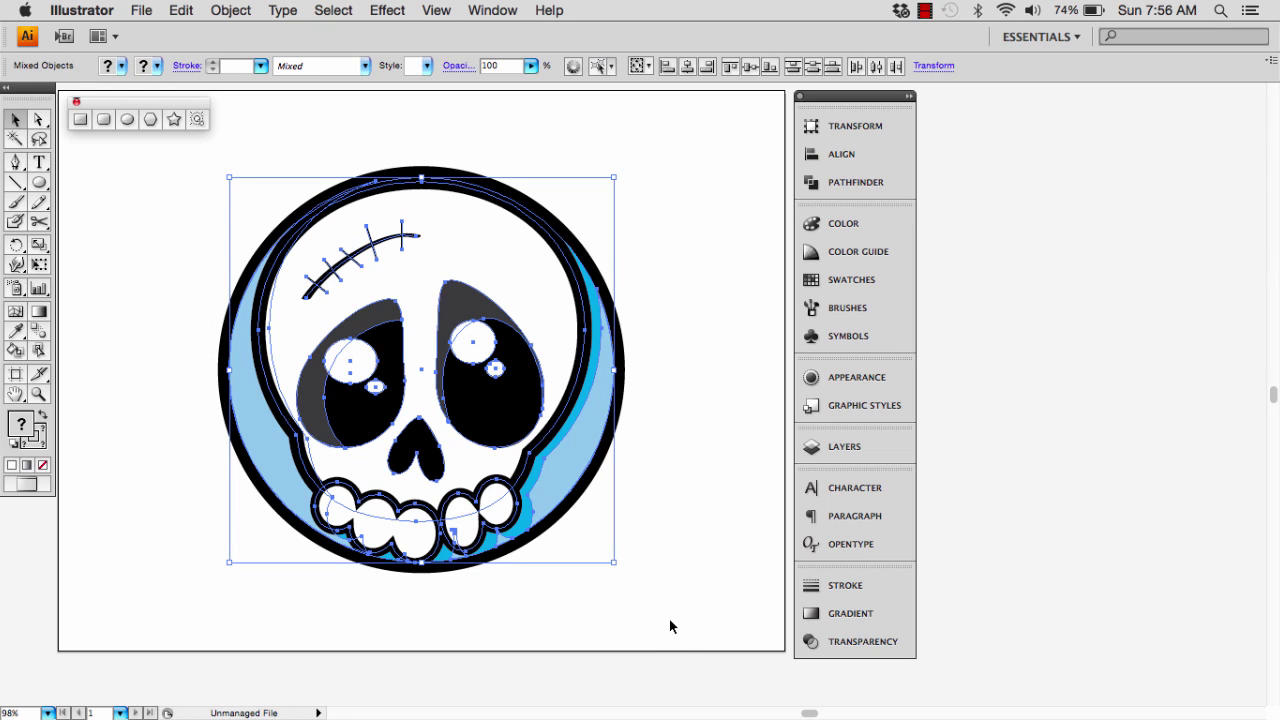
{"action": "left_click_drag", "start_coordinate": [613, 562], "coordinate": [530, 482]}
{"action": "left_click_drag", "start_coordinate": [437, 300], "coordinate": [1076, 140]}
{"action": "left_click", "coordinate": [1048, 425]}
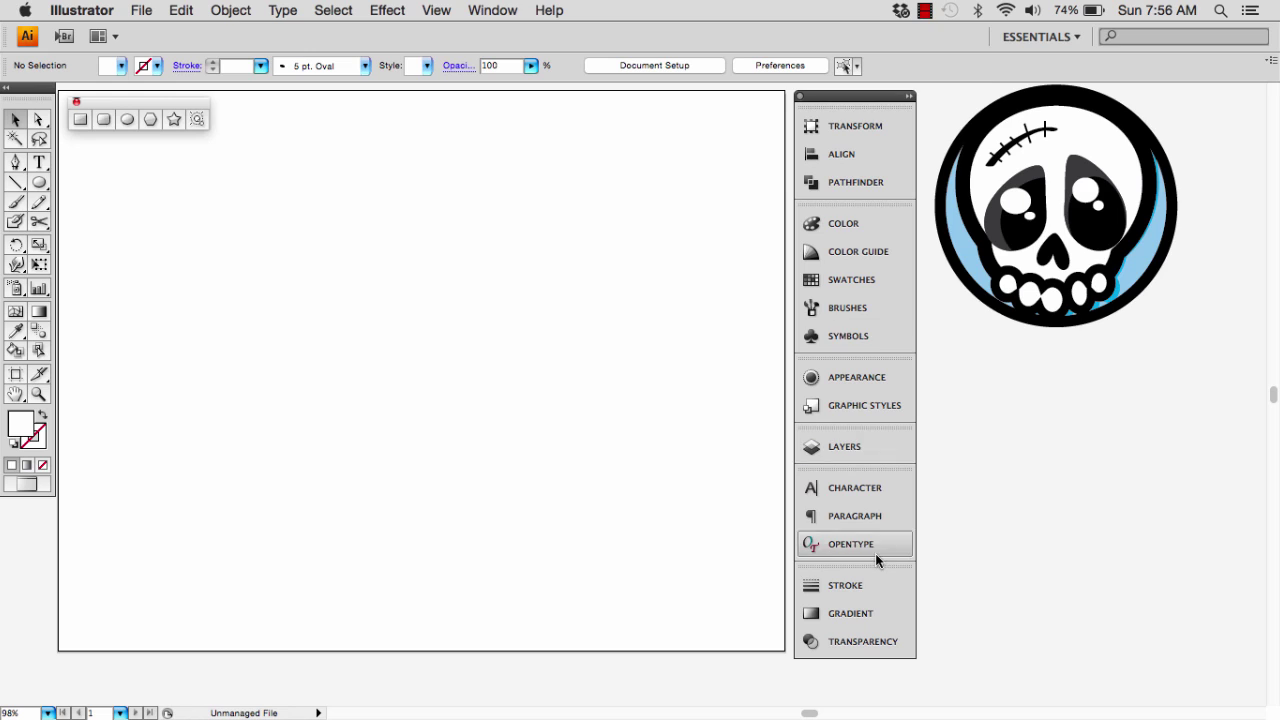
- Make Layer 2 the active layer and lock Layer 1
{"action": "left_click", "coordinate": [844, 449]}
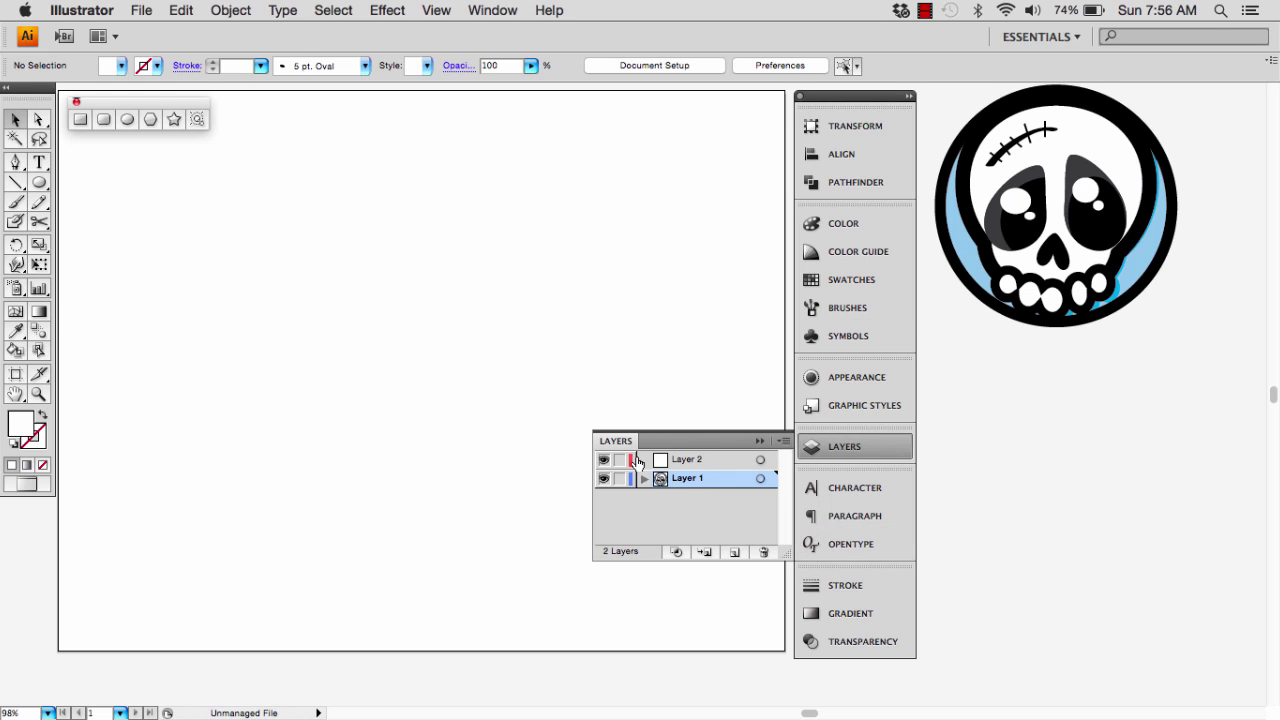
{"action": "left_click", "coordinate": [680, 463]}
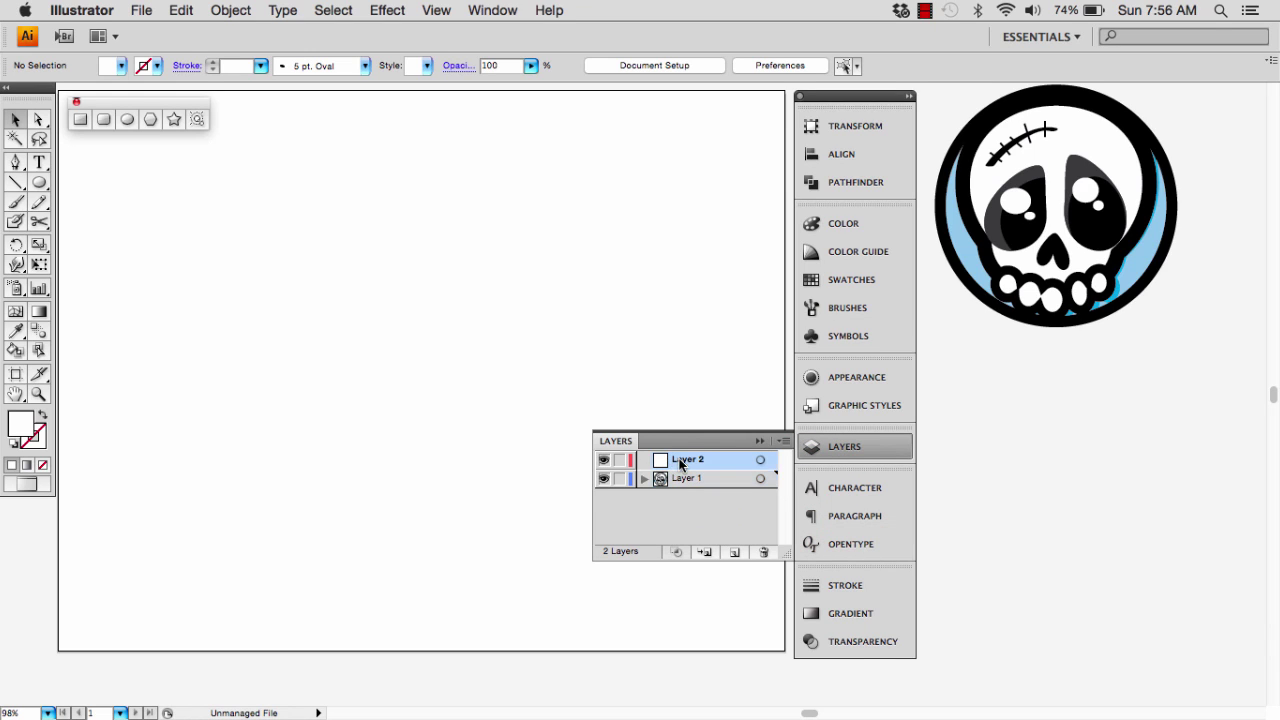
{"action": "left_click", "coordinate": [619, 479]}
{"action": "left_click", "coordinate": [759, 440]}
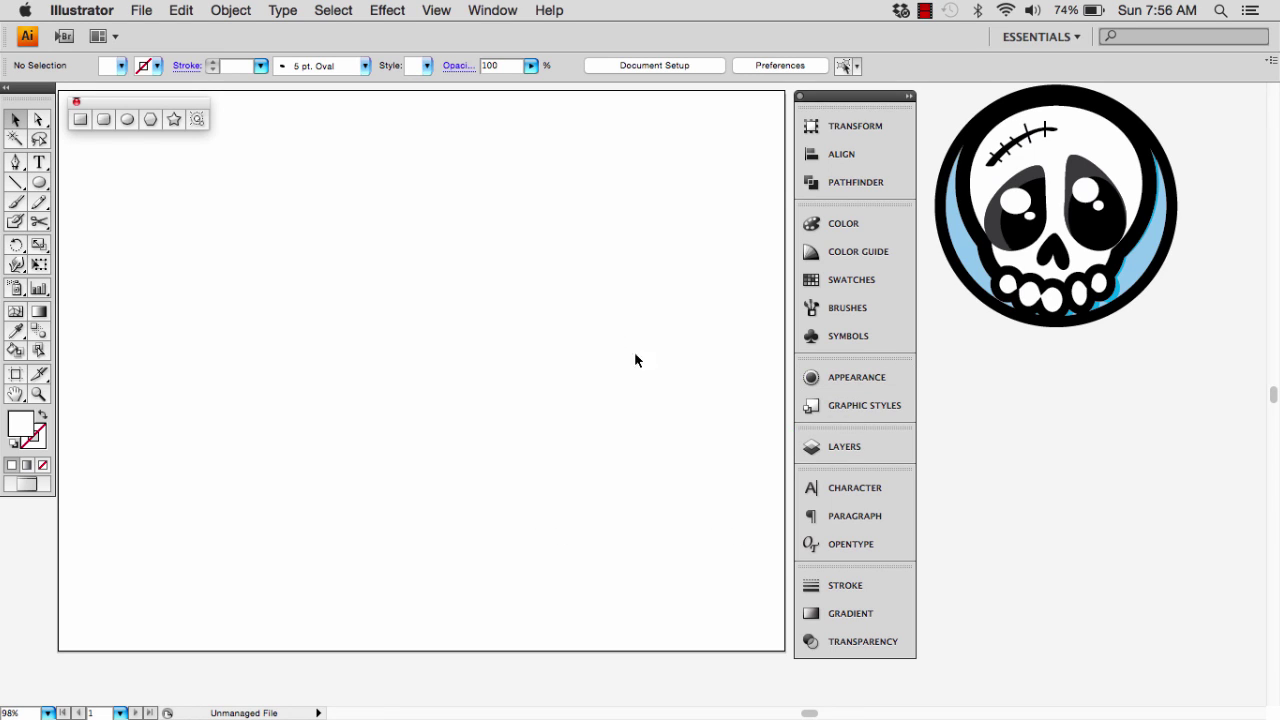
{"action": "left_click_drag", "start_coordinate": [38, 182], "coordinate": [140, 110]}
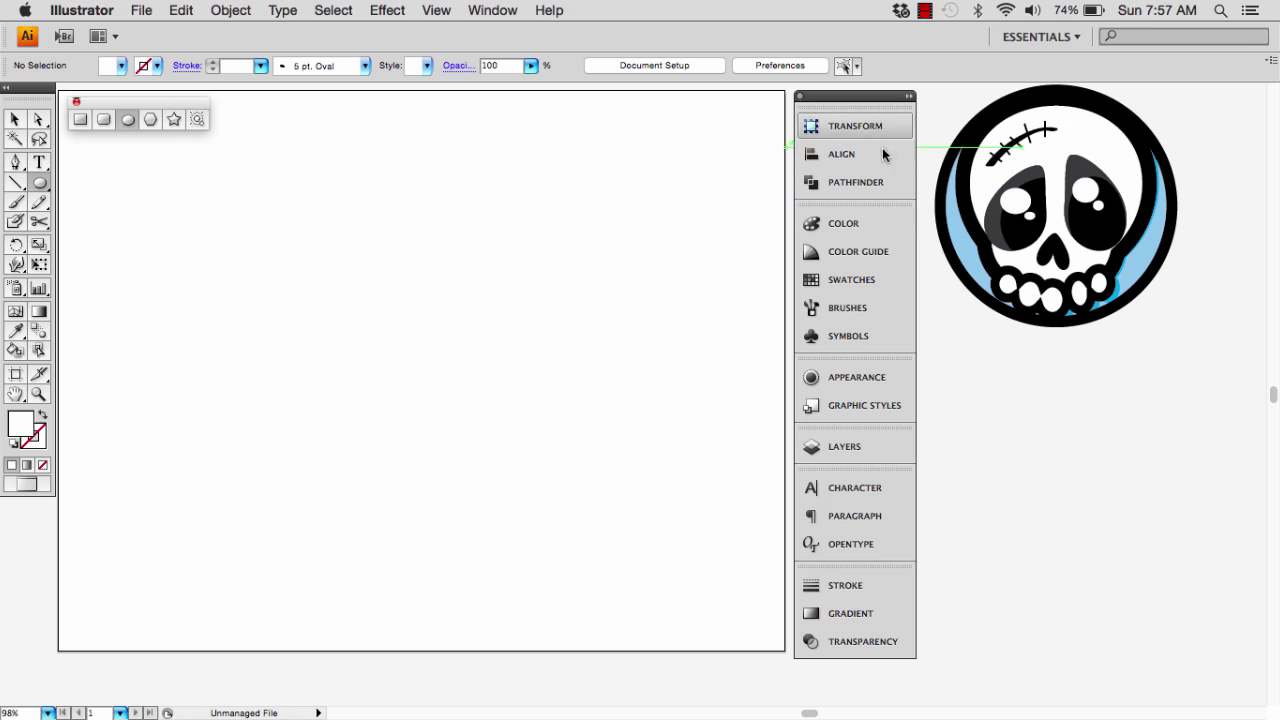
{"action": "left_click", "coordinate": [492, 11]}
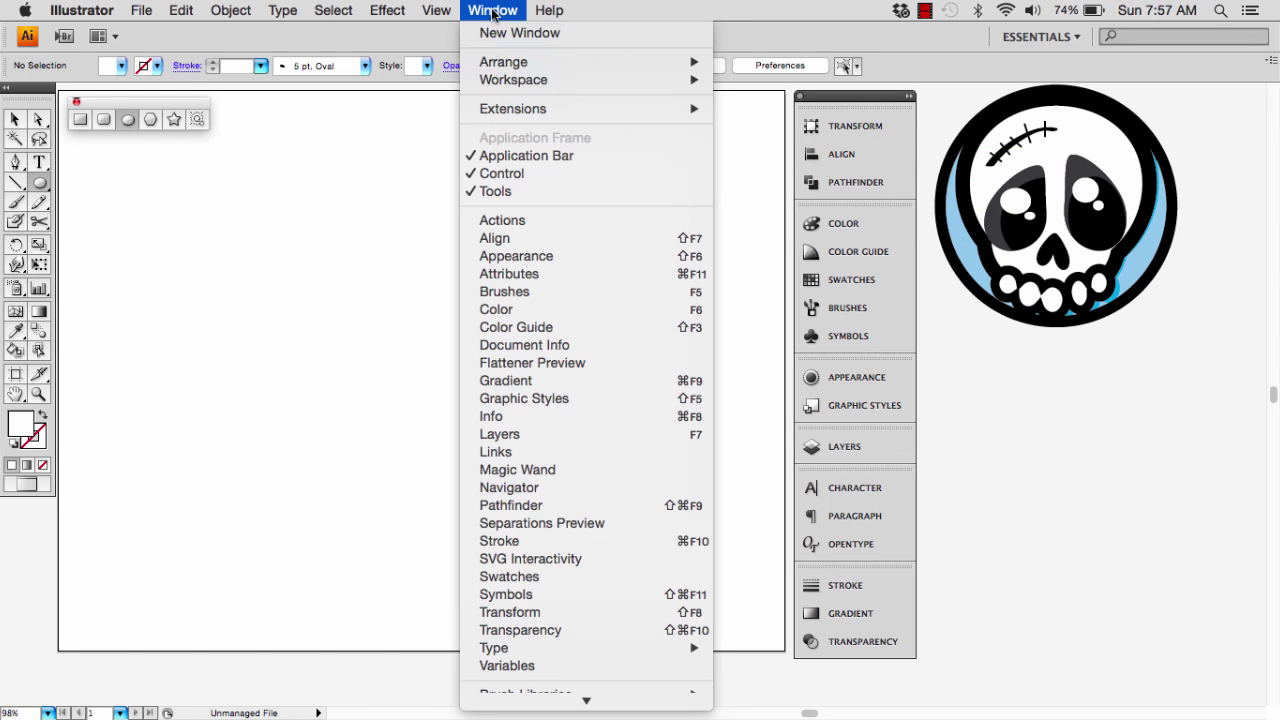
{"action": "mouse_move", "coordinate": [560, 80]}
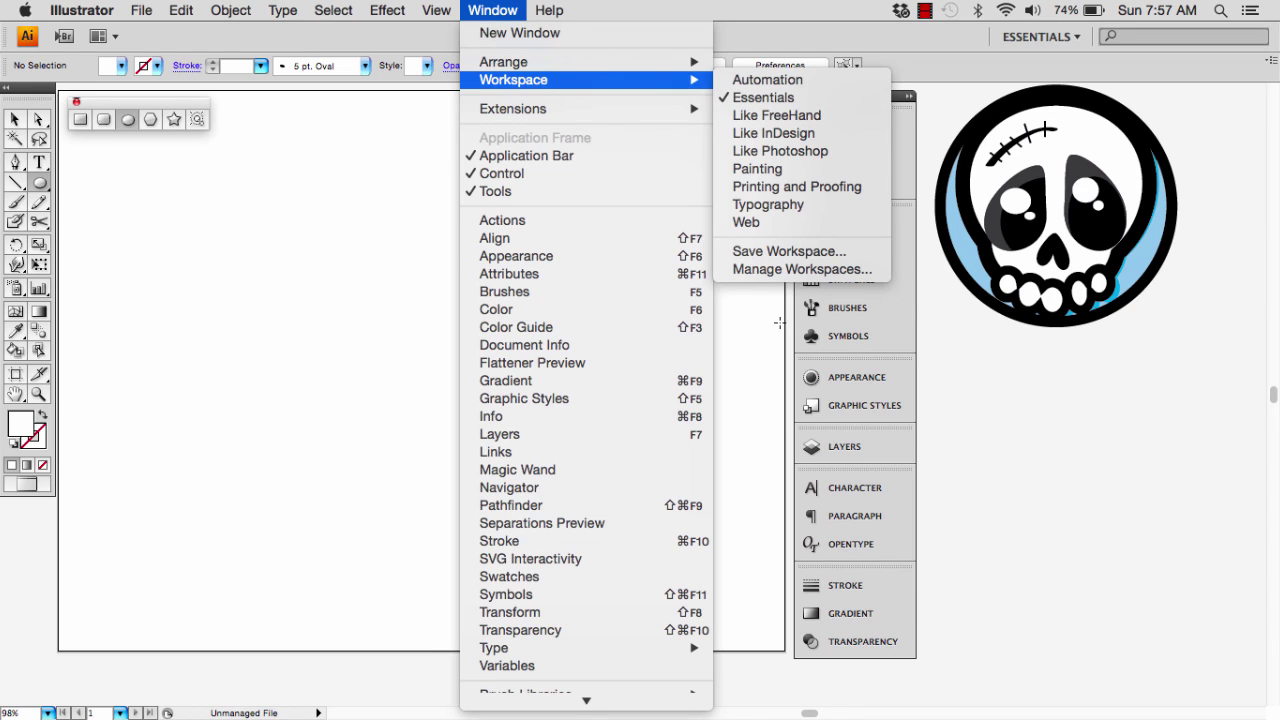
{"action": "left_click", "coordinate": [735, 17]}
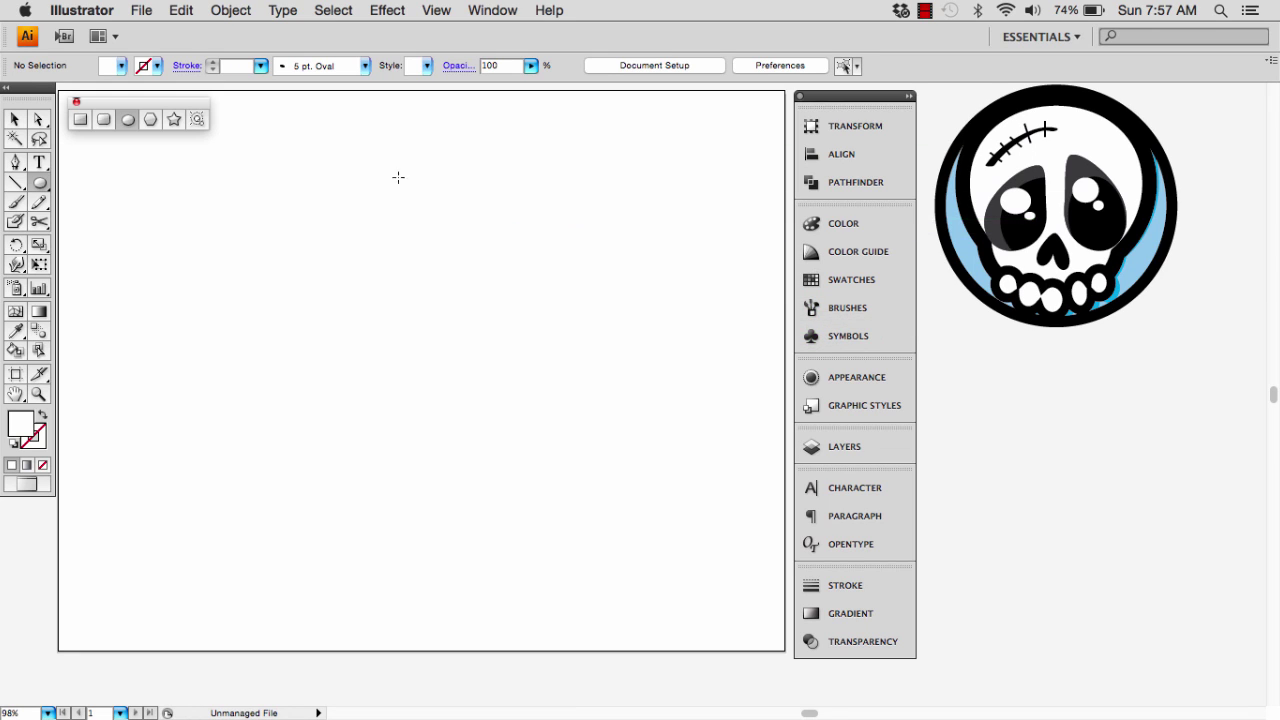
{"action": "left_click", "coordinate": [440, 12]}
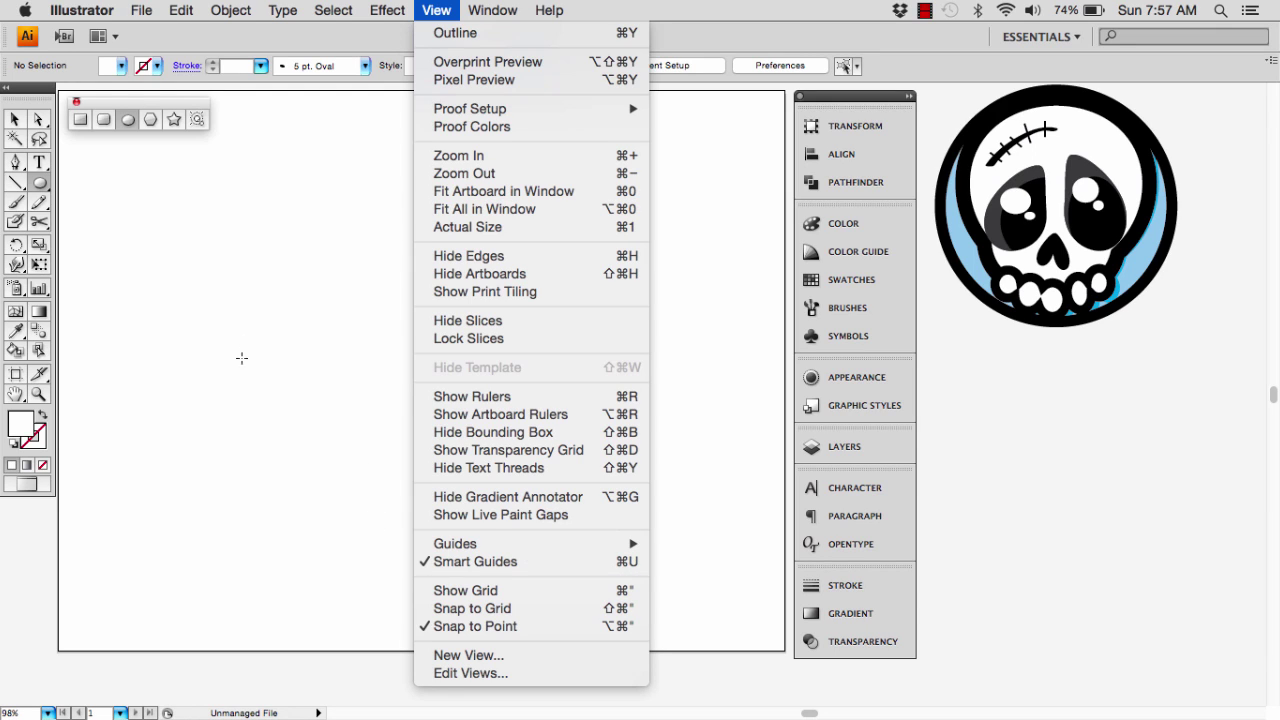
- Draw a light gray circle about 4.14 in wide from the artboard's center and another about 3.18 in wide centered on its bottom anchor
{"action": "left_click", "coordinate": [128, 119]}
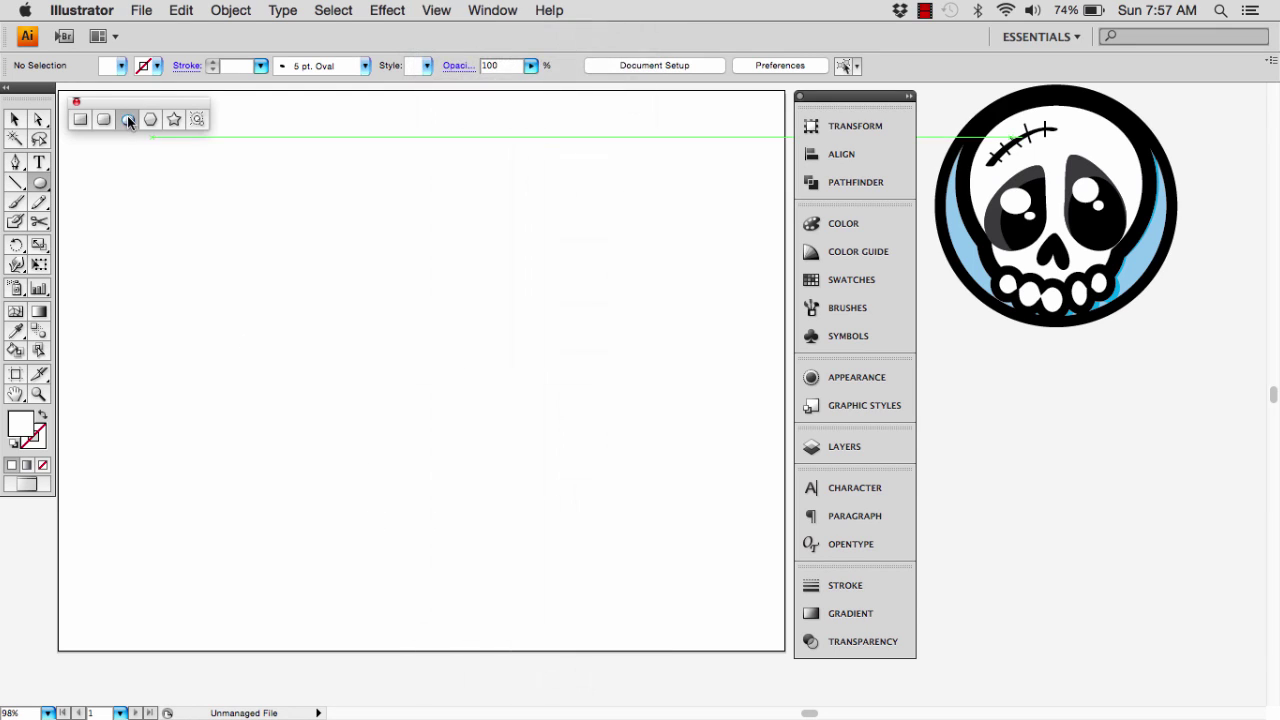
{"action": "left_click", "coordinate": [120, 64]}
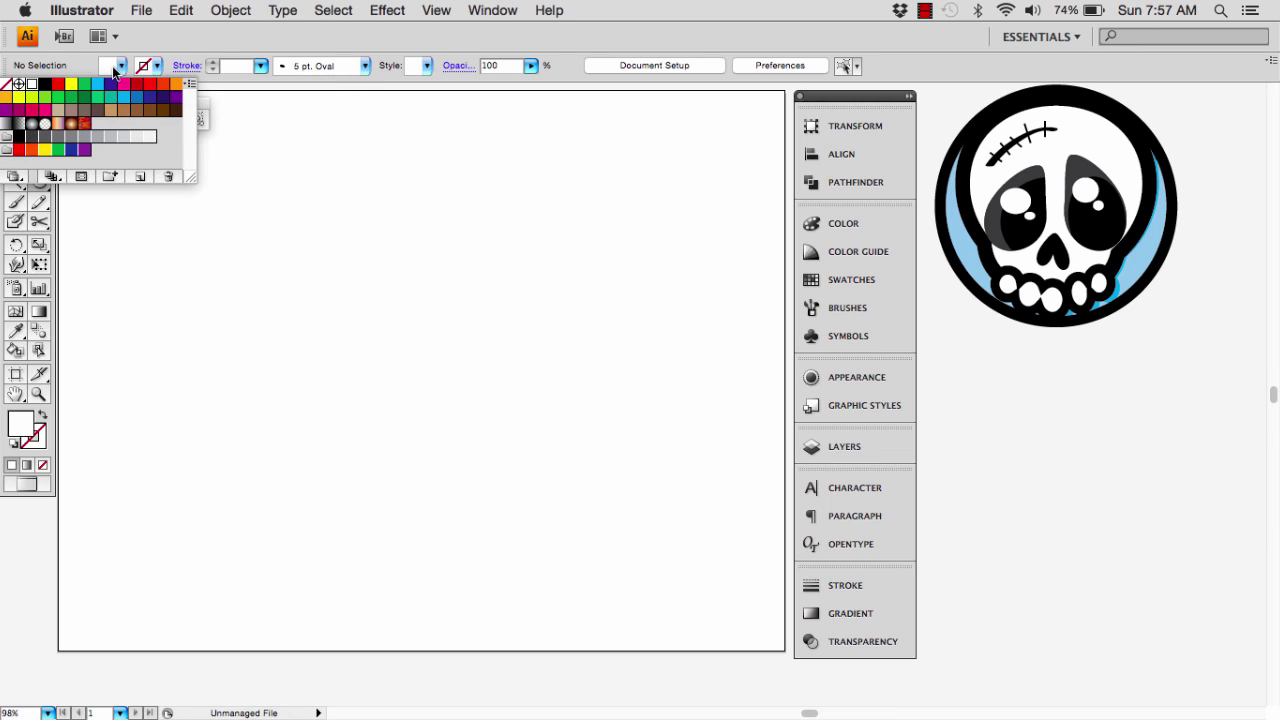
{"action": "left_click", "coordinate": [108, 137]}
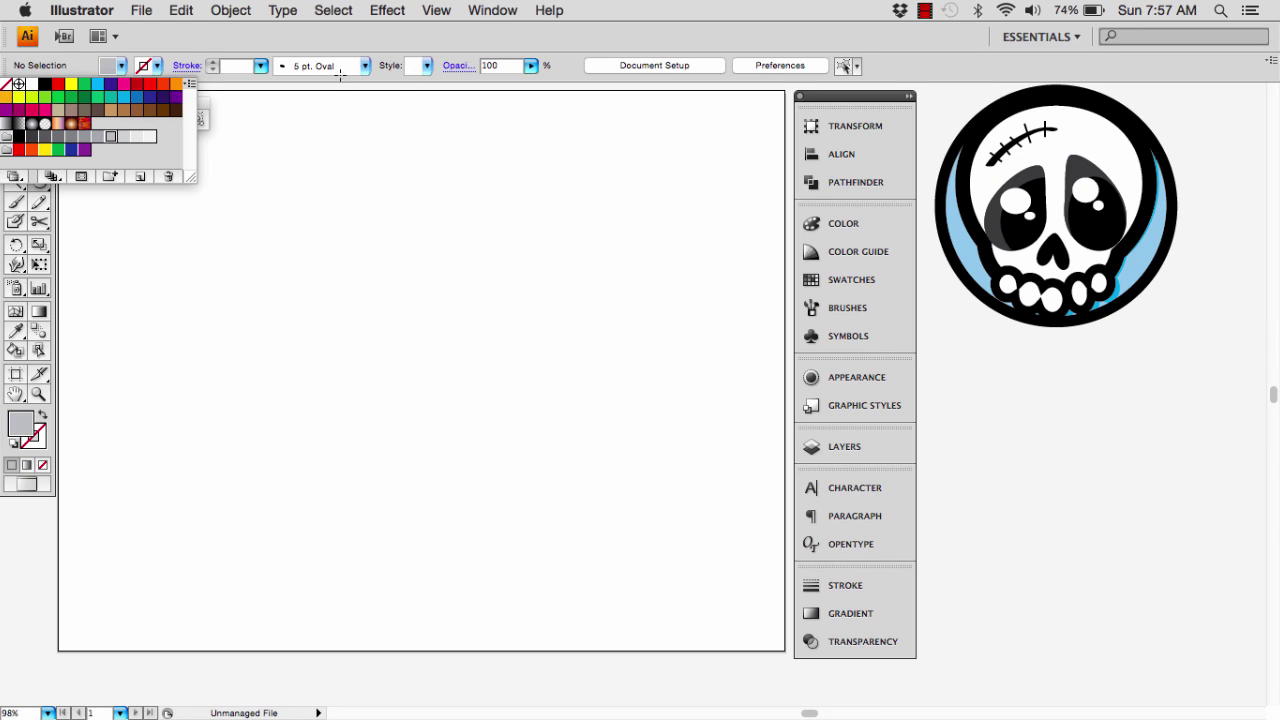
{"action": "left_click", "coordinate": [205, 108]}
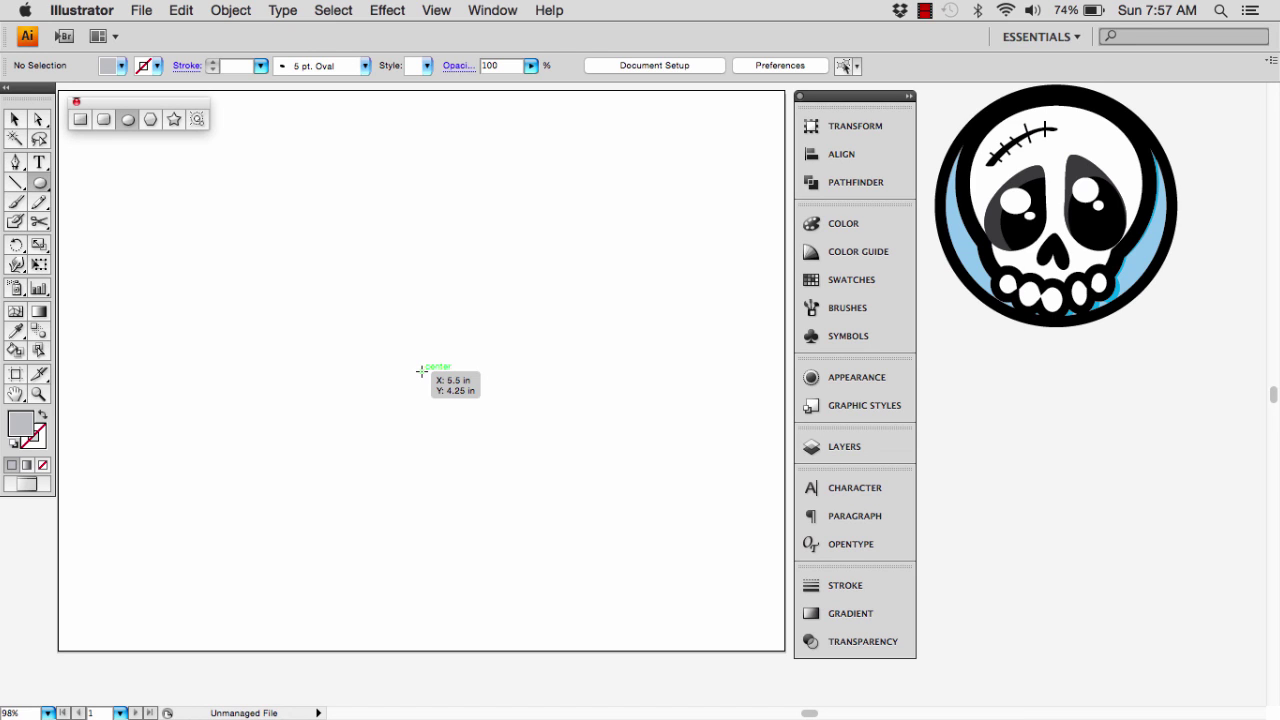
{"action": "left_click_drag", "start_coordinate": [421, 371], "coordinate": [558, 280]}
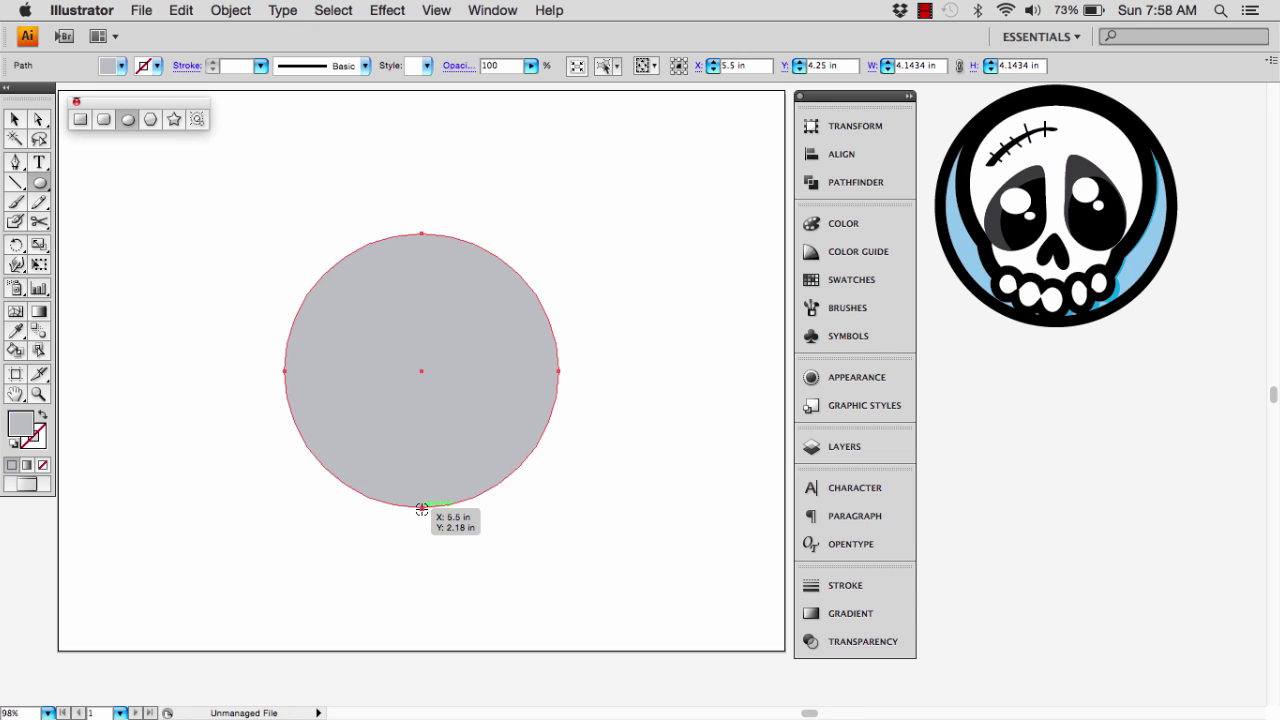
{"action": "left_click_drag", "start_coordinate": [421, 508], "coordinate": [527, 462]}
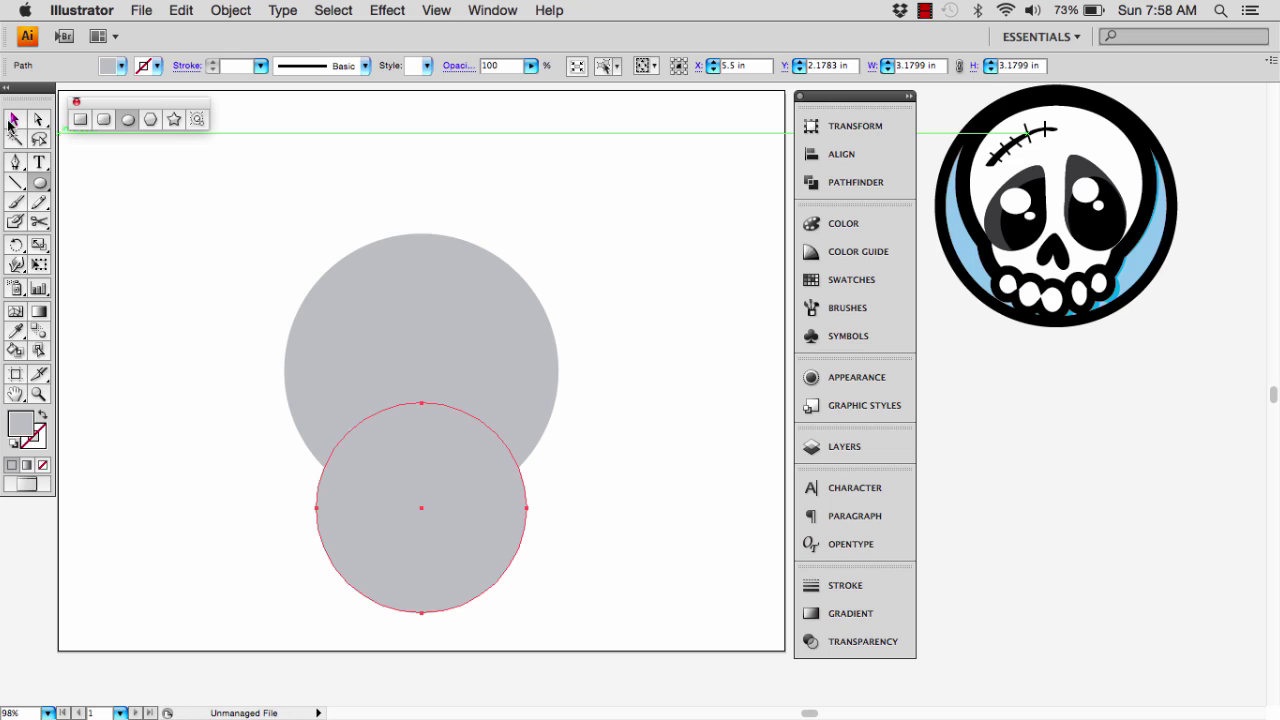
- Move the smaller circle straight up to about Y 3.04 in so it overlaps more of the larger circle
{"action": "left_click", "coordinate": [17, 119]}
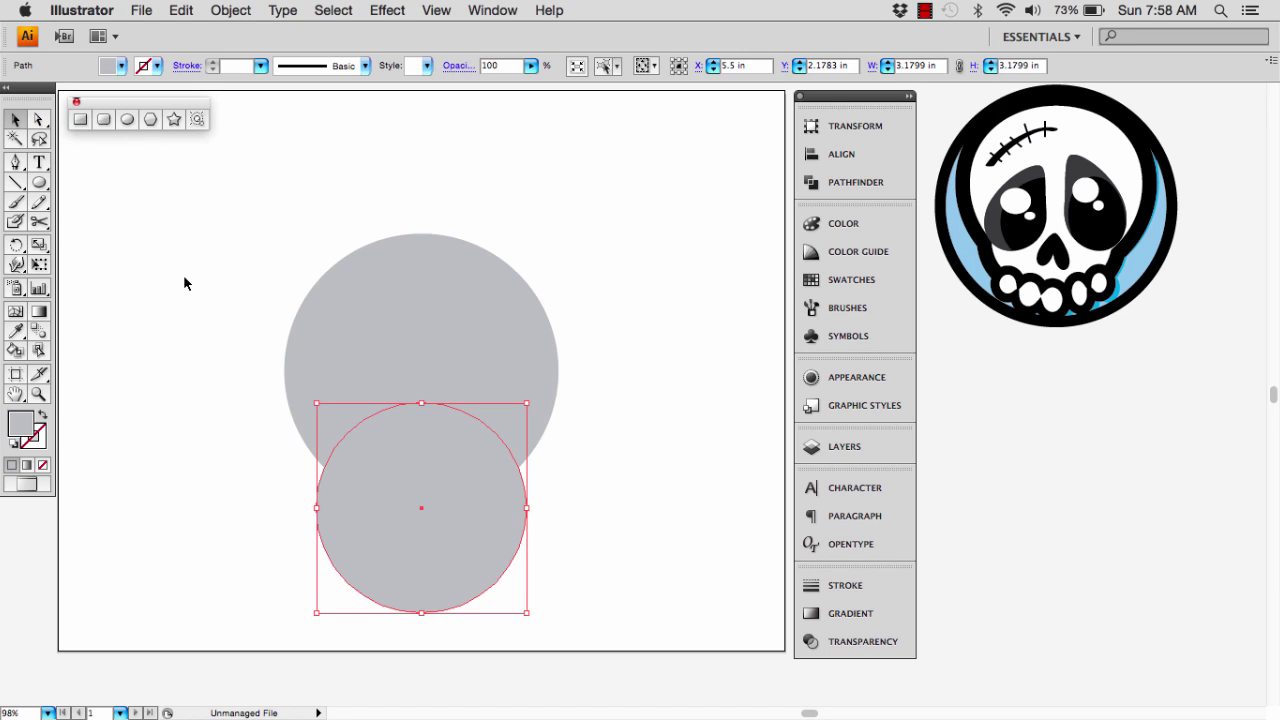
{"action": "key", "text": "a"}
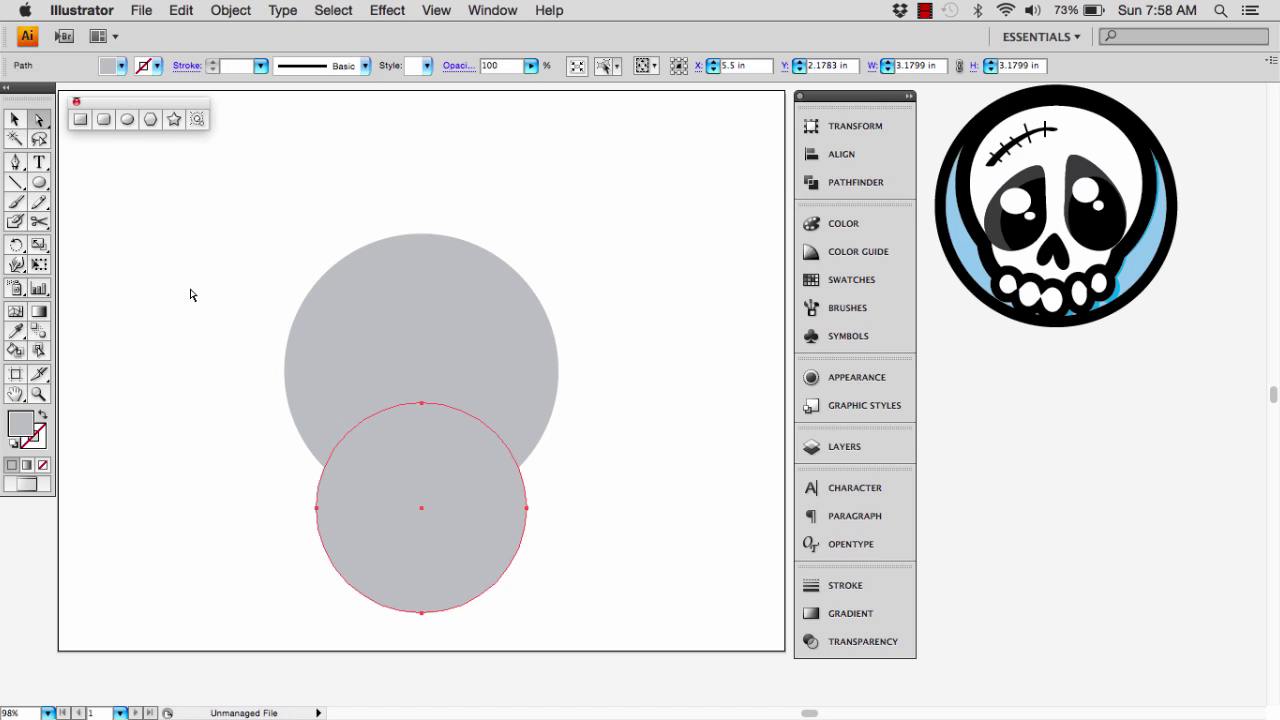
{"action": "key", "text": "v"}
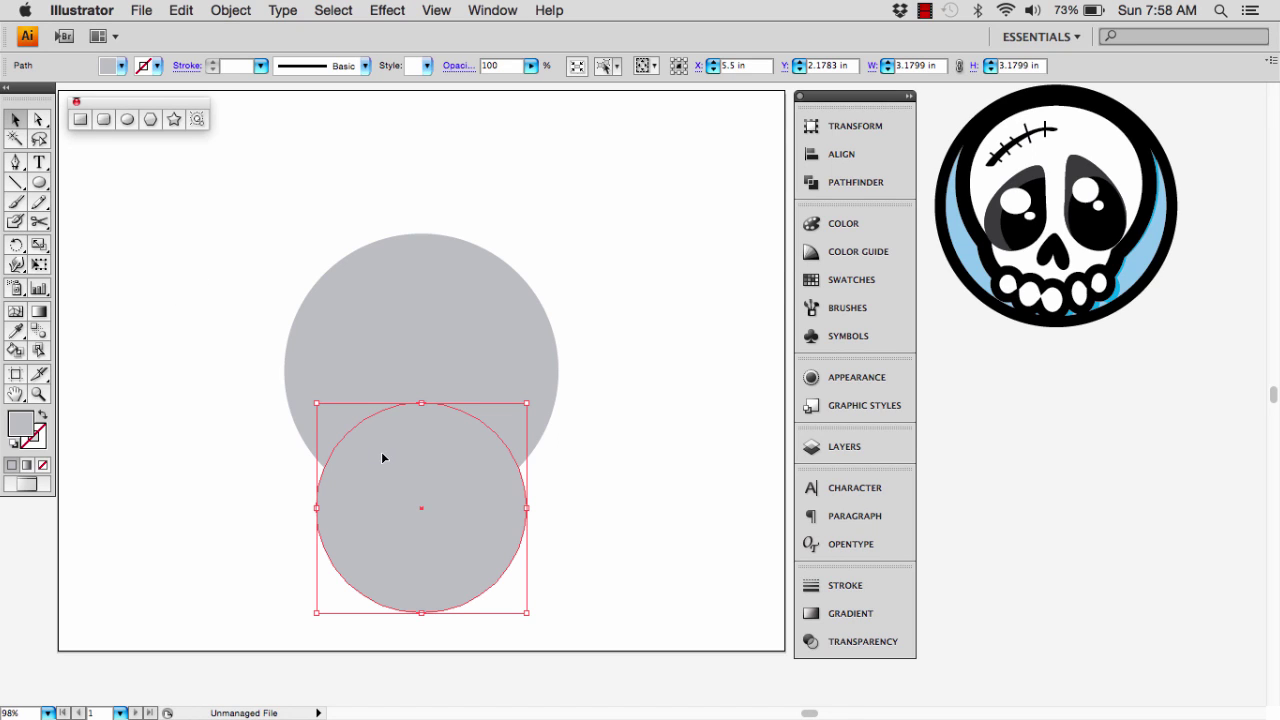
{"action": "key", "text": "Up"}
{"action": "key", "text": "Up"}
{"action": "key", "text": "Up"}
{"action": "key", "text": "Up"}
{"action": "key", "text": "Up"}
{"action": "key", "text": "Up"}
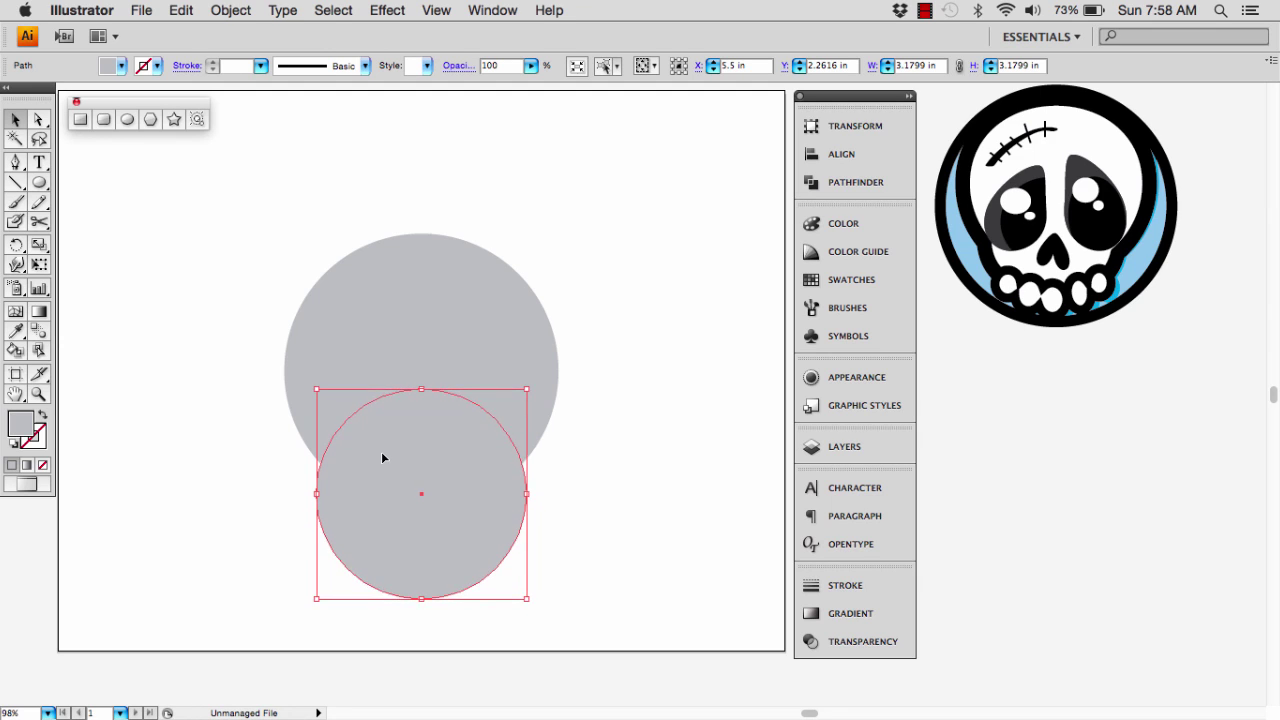
{"action": "key", "text": "Up"}
{"action": "key", "text": "Up"}
{"action": "key", "text": "Up"}
{"action": "left_click_drag", "start_coordinate": [410, 456], "coordinate": [415, 409]}
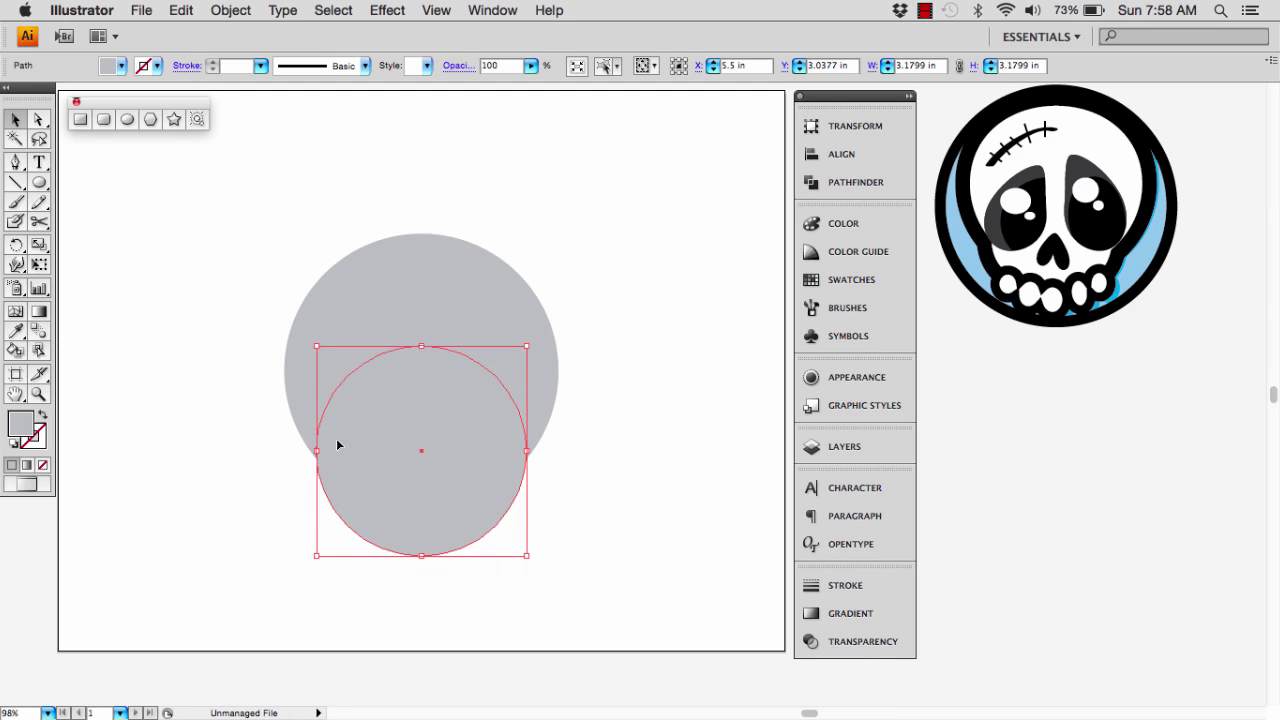
{"action": "left_click", "coordinate": [420, 602]}
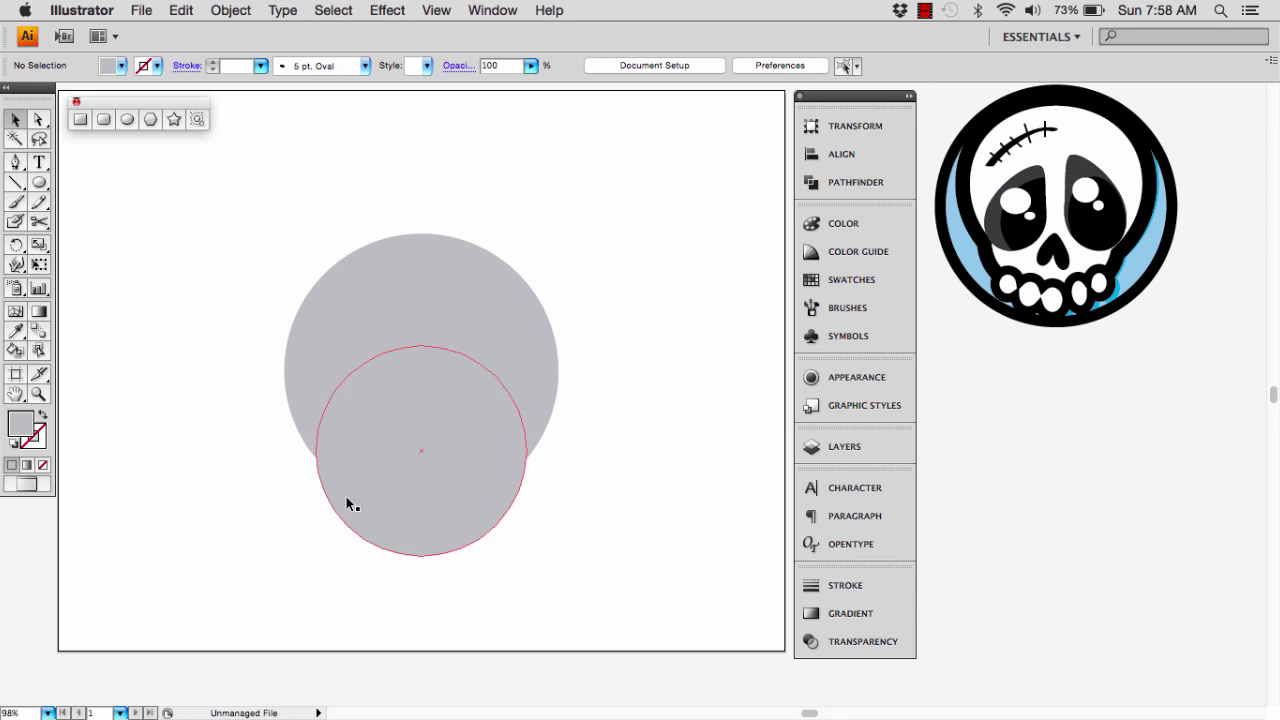
- Enlarge both circles proportionally until the larger one is about 6.08 in wide, and shift them up to center them vertically on the artboard
{"action": "left_click_drag", "start_coordinate": [252, 211], "coordinate": [590, 594]}
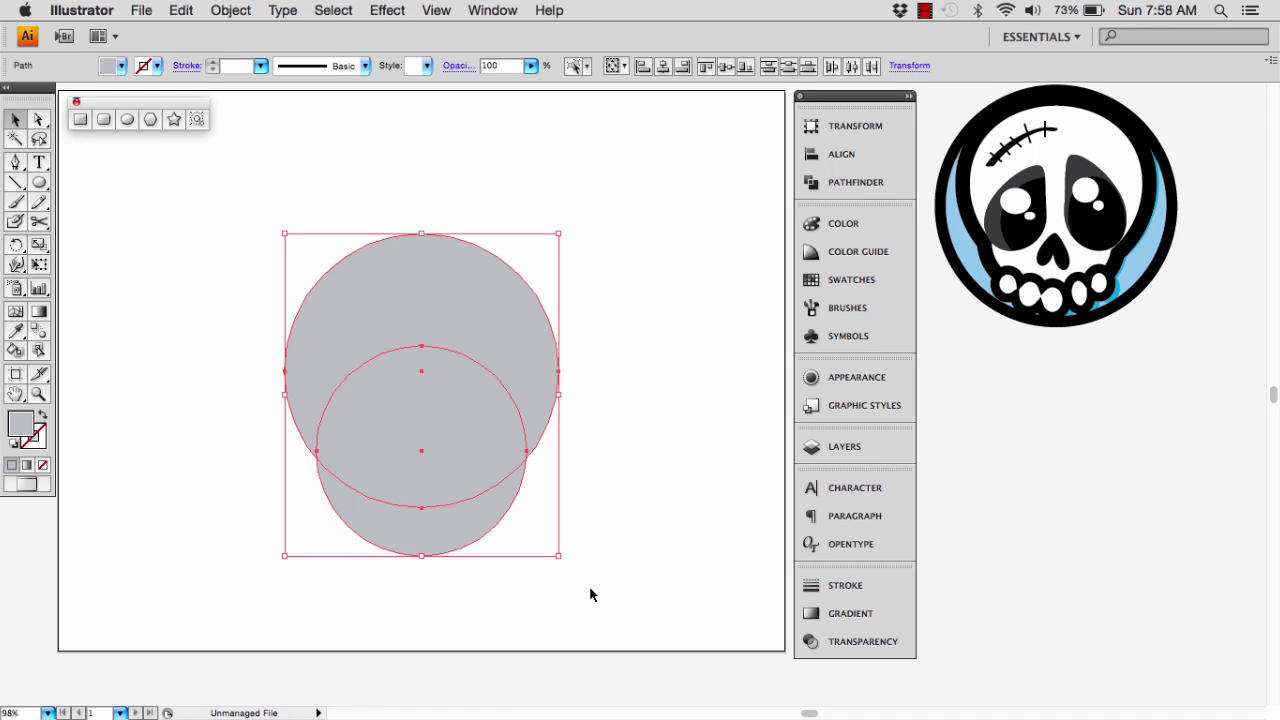
{"action": "left_click_drag", "start_coordinate": [558, 233], "coordinate": [657, 158]}
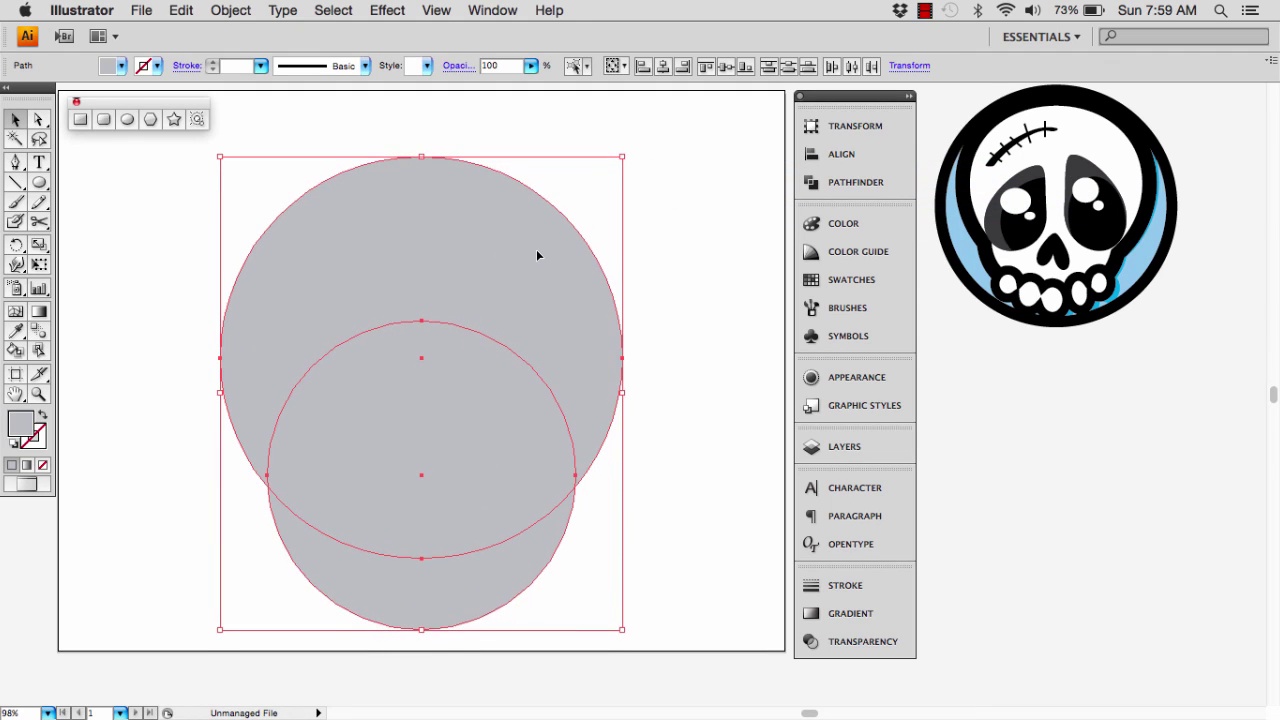
{"action": "key", "text": "Up"}
{"action": "key", "text": "Up"}
{"action": "key", "text": "Up"}
{"action": "key", "text": "Up"}
{"action": "key", "text": "Up"}
{"action": "key", "text": "Up"}
{"action": "key", "text": "Up"}
{"action": "key", "text": "Up"}
{"action": "key", "text": "Up"}
{"action": "key", "text": "Up"}
{"action": "key", "text": "Up"}
{"action": "key", "text": "Up"}
{"action": "key", "text": "Up"}
{"action": "key", "text": "Up"}
{"action": "key", "text": "Up"}
{"action": "key", "text": "Up"}
{"action": "key", "text": "Up"}
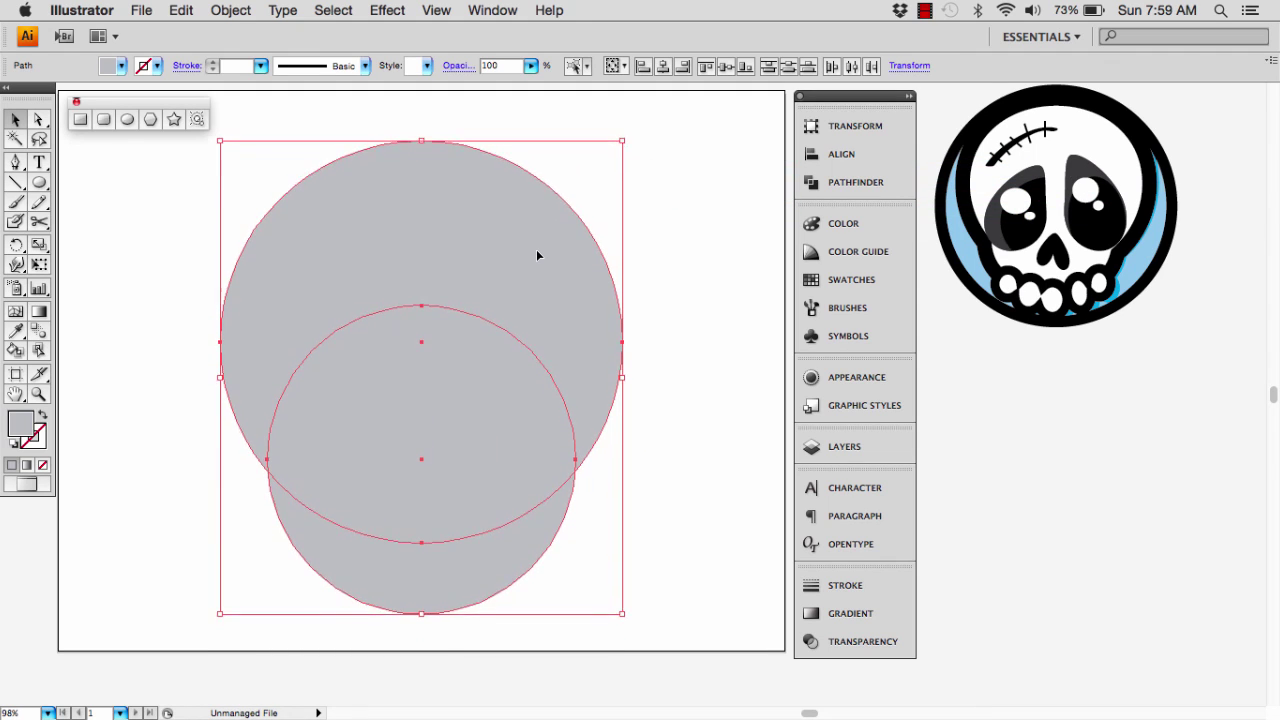
{"action": "key", "text": "Up"}
{"action": "key", "text": "Up"}
{"action": "key", "text": "Up"}
{"action": "key", "text": "Up"}
{"action": "key", "text": "Up"}
{"action": "key", "text": "Up"}
{"action": "key", "text": "Up"}
{"action": "key", "text": "Up"}
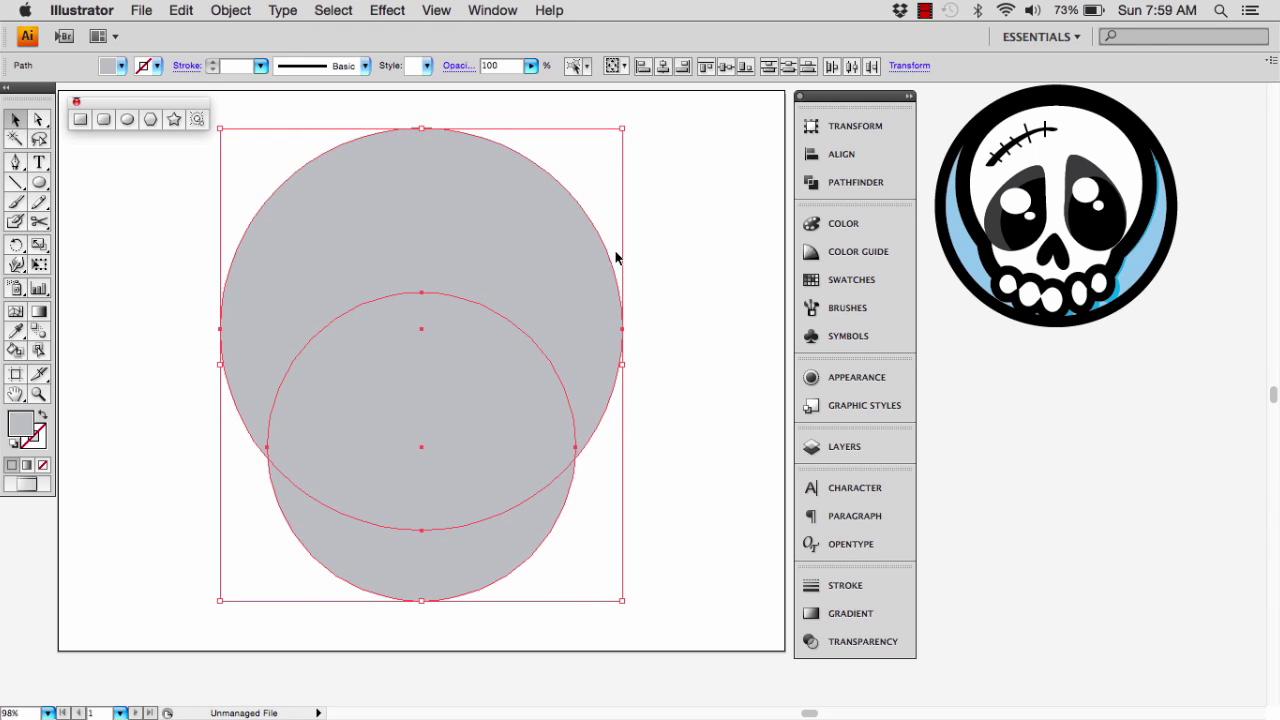
{"action": "left_click", "coordinate": [683, 240]}
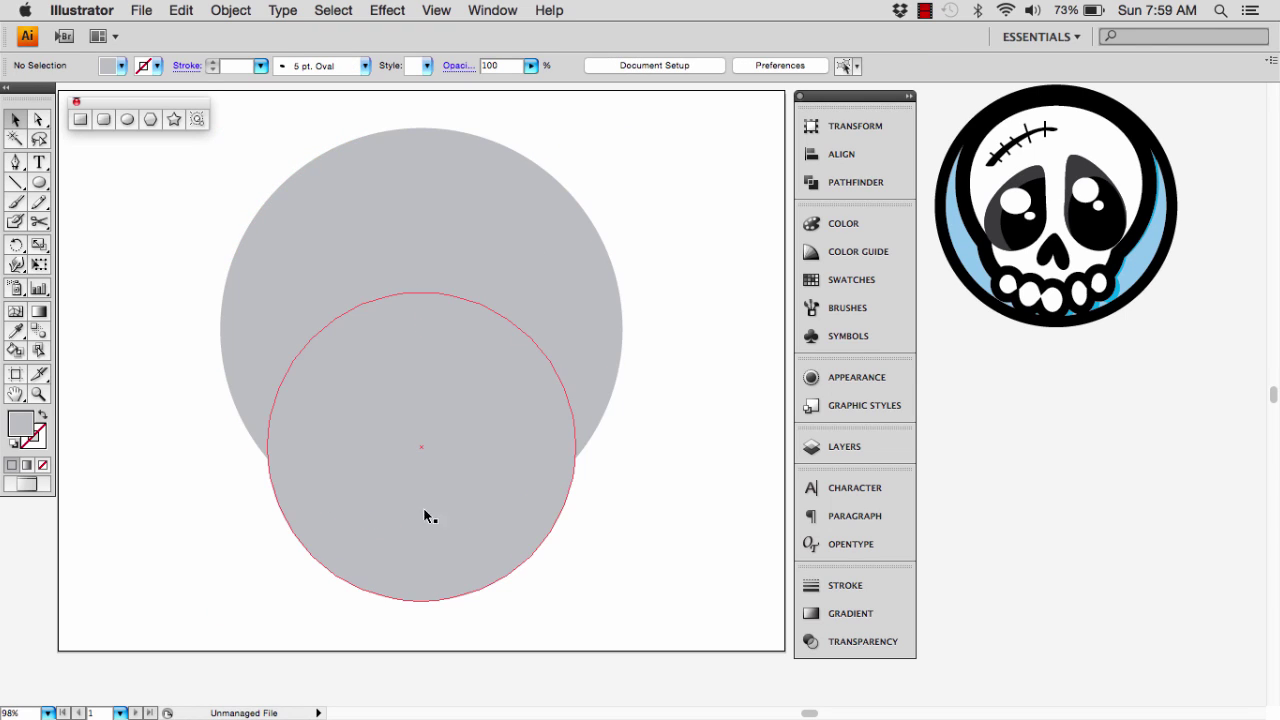
- Select both overlapping circles and unite them into a single head shape with Pathfinder
{"action": "left_click", "coordinate": [337, 237]}
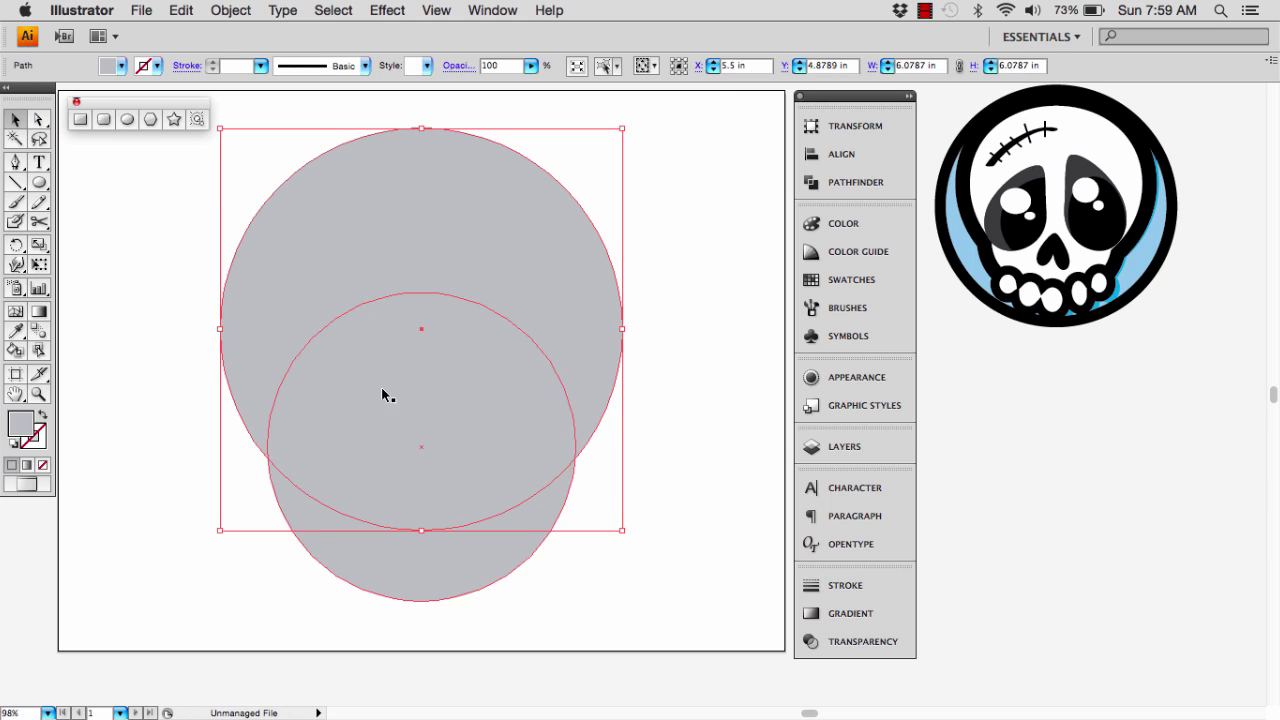
{"action": "left_click", "coordinate": [361, 576], "text": "shift"}
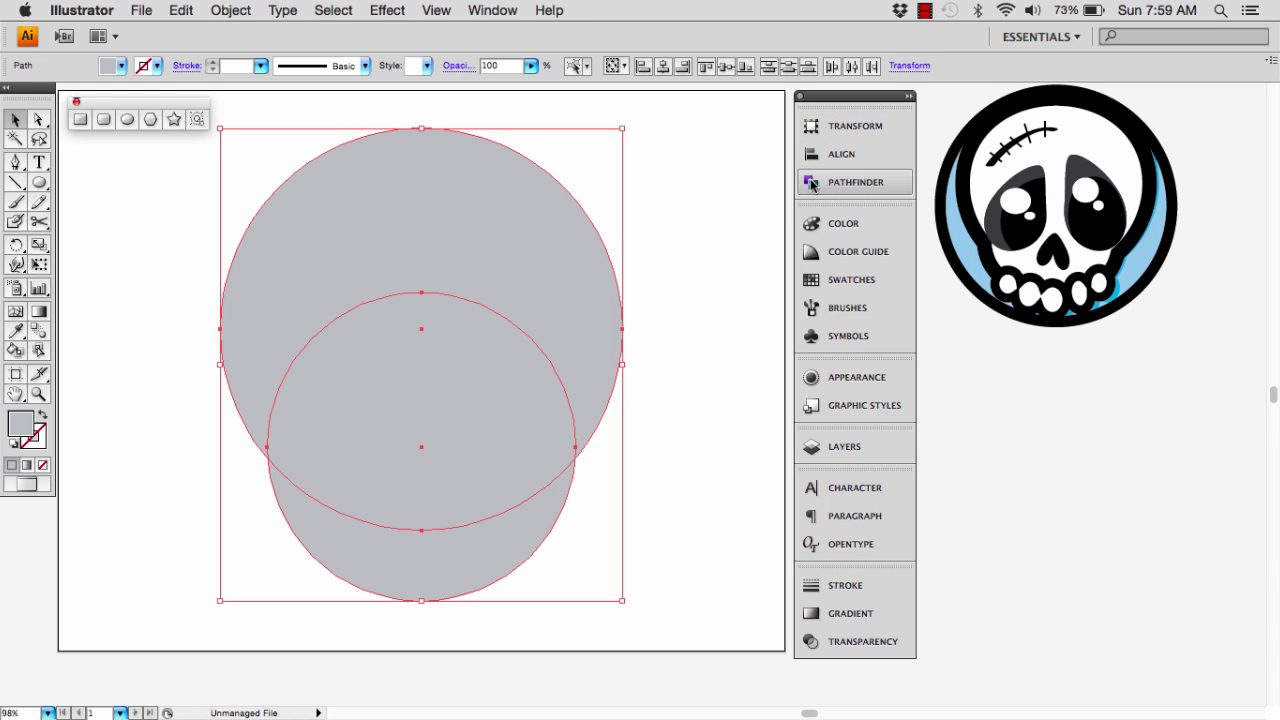
{"action": "left_click", "coordinate": [500, 12]}
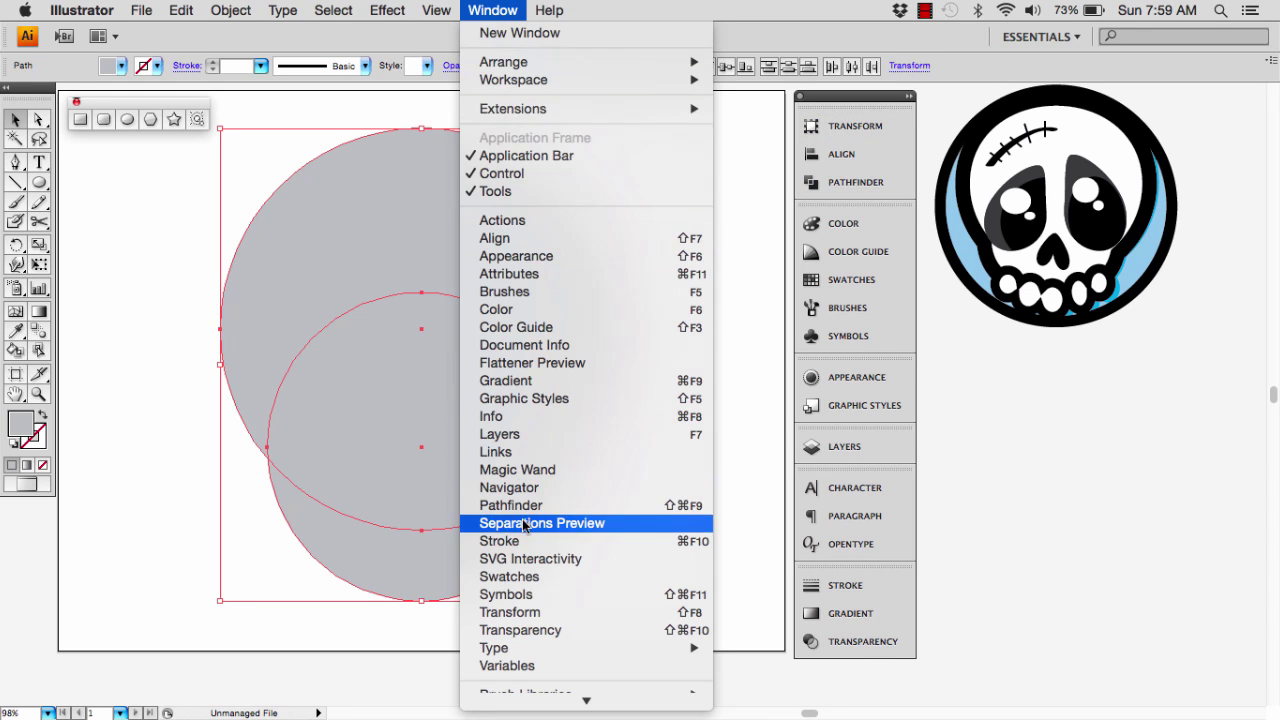
{"action": "left_click", "coordinate": [839, 181]}
{"action": "left_click", "coordinate": [839, 181]}
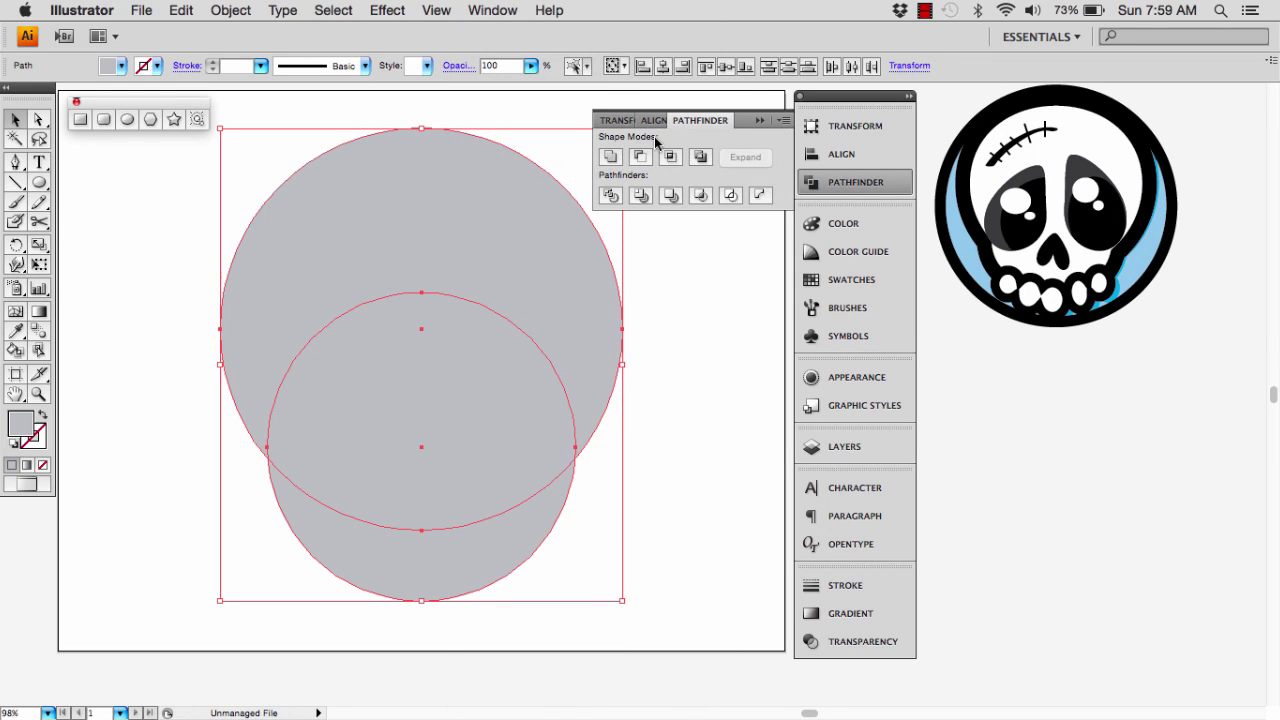
{"action": "left_click", "coordinate": [608, 160]}
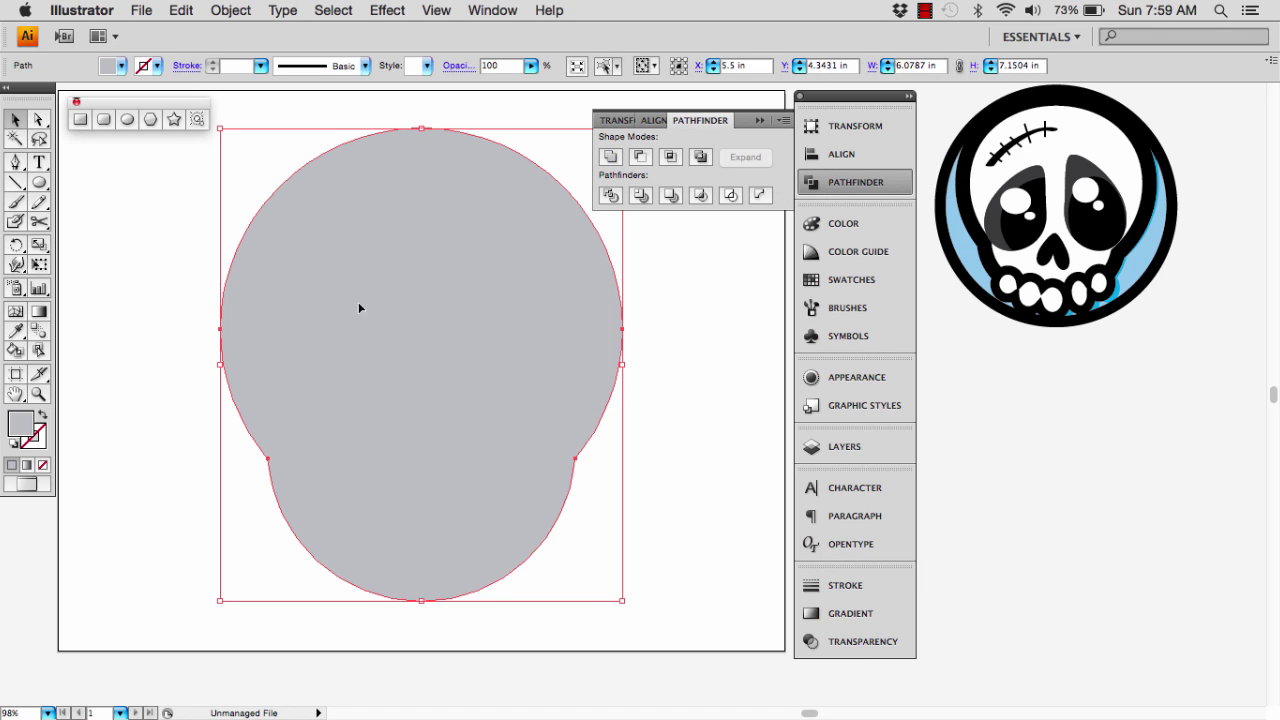
{"action": "left_click", "coordinate": [721, 466]}
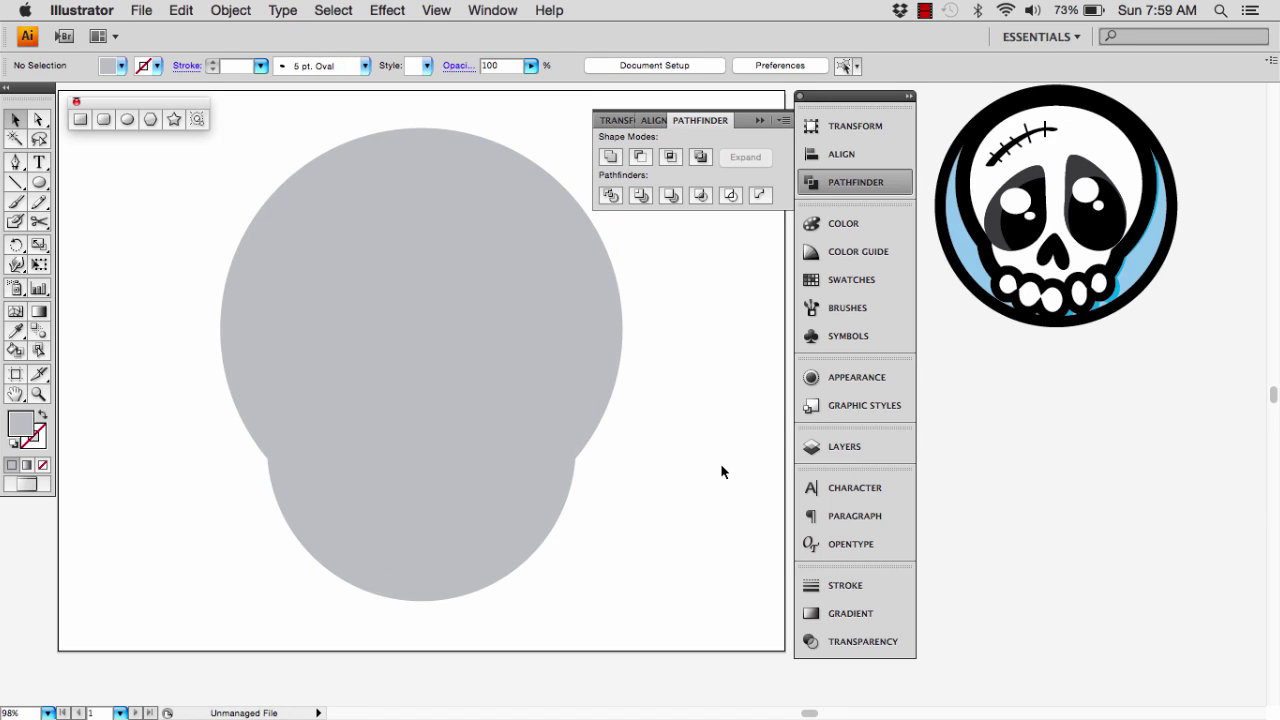
{"action": "left_click", "coordinate": [758, 120]}
- Give the head shape a black stroke with a weight of 18 pt
{"action": "left_click", "coordinate": [553, 325]}
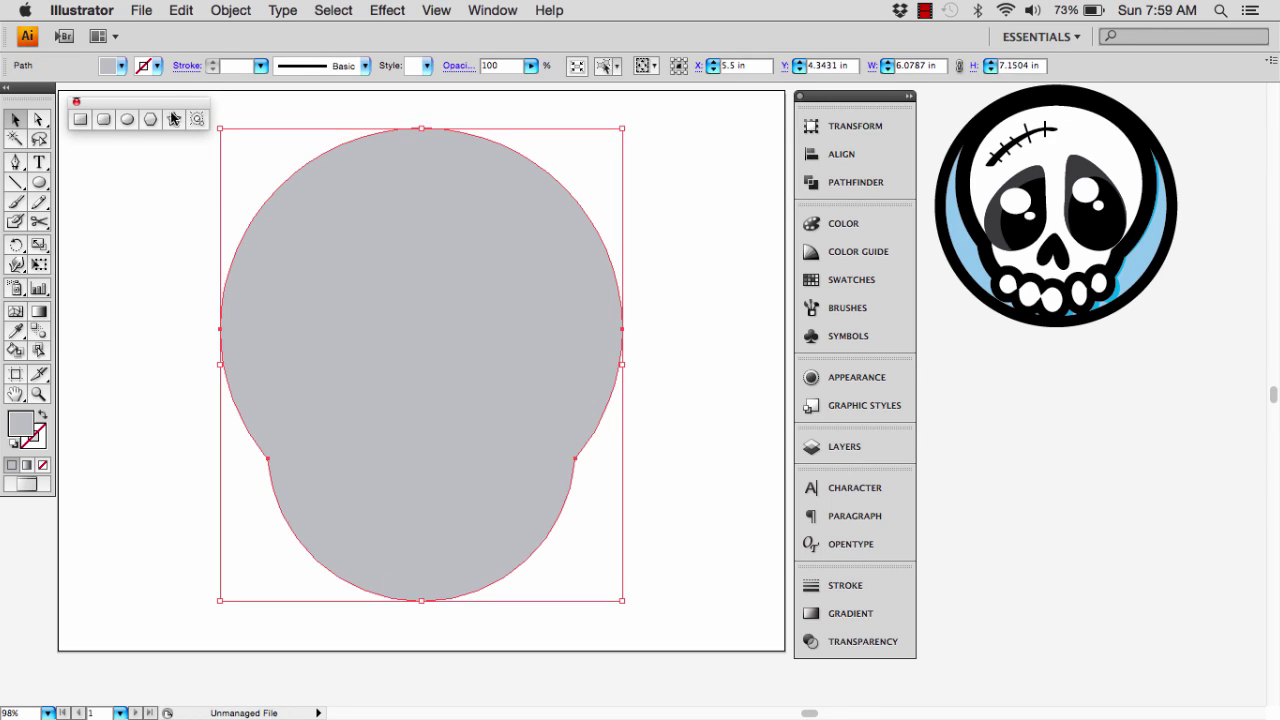
{"action": "left_click", "coordinate": [156, 66]}
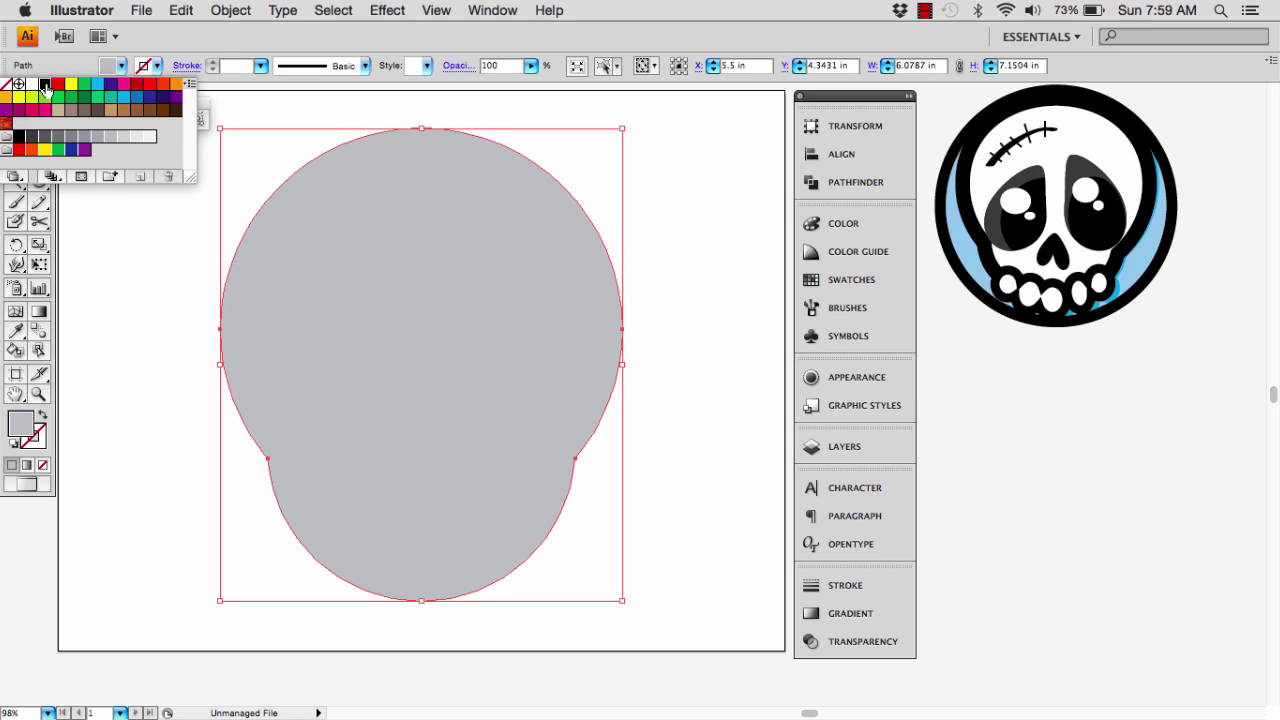
{"action": "left_click", "coordinate": [45, 88]}
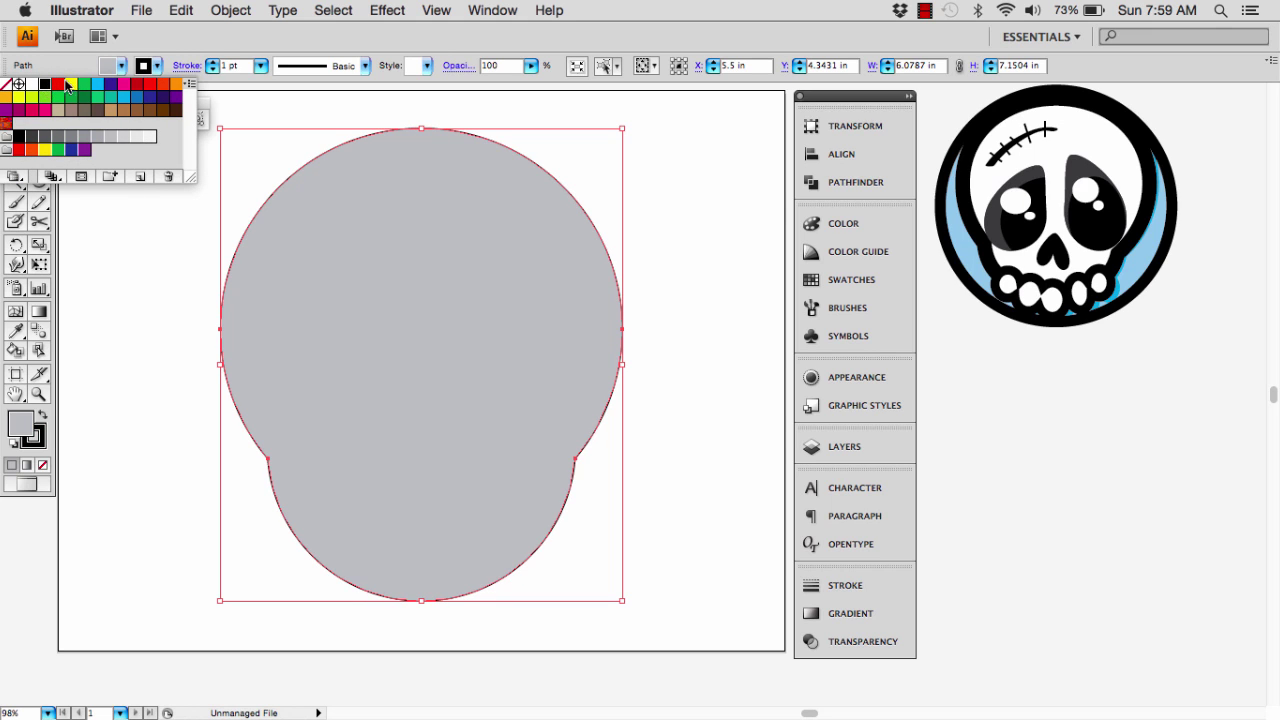
{"action": "left_click", "coordinate": [213, 63]}
{"action": "left_click", "coordinate": [213, 63]}
{"action": "left_click", "coordinate": [213, 63]}
{"action": "left_click", "coordinate": [213, 63]}
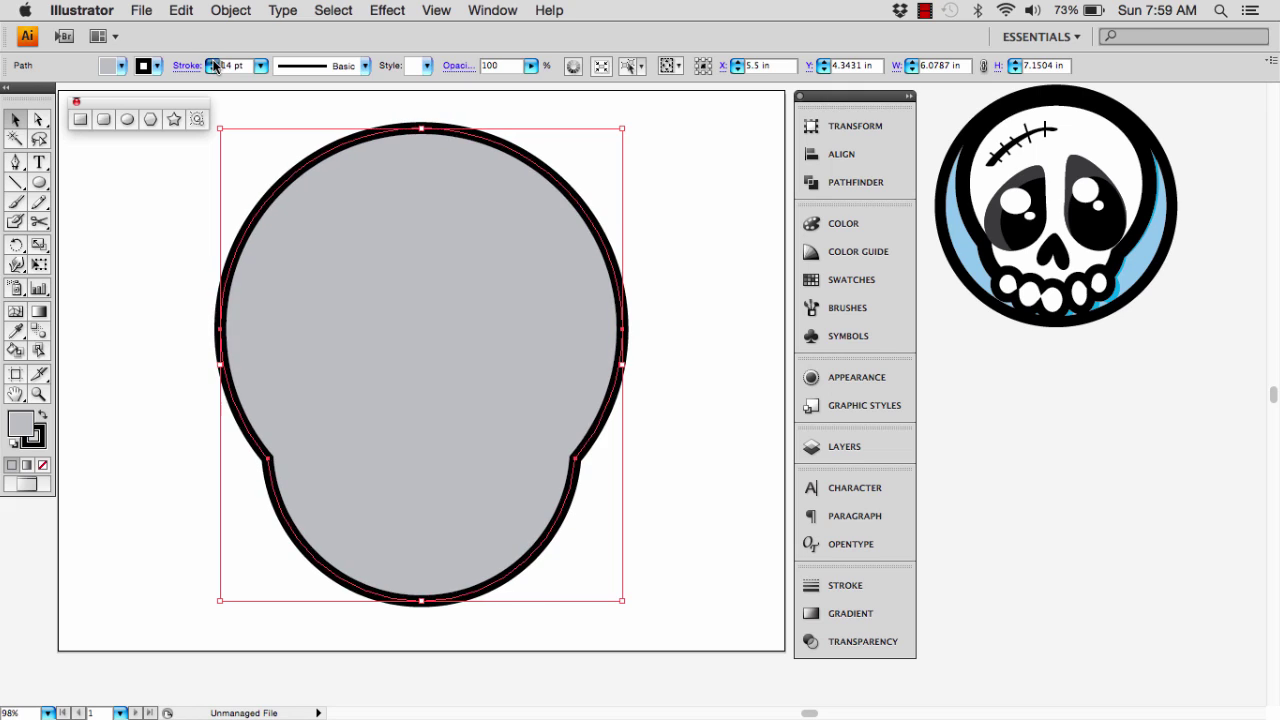
{"action": "left_click", "coordinate": [213, 63]}
{"action": "left_click", "coordinate": [213, 63]}
{"action": "left_click", "coordinate": [213, 63]}
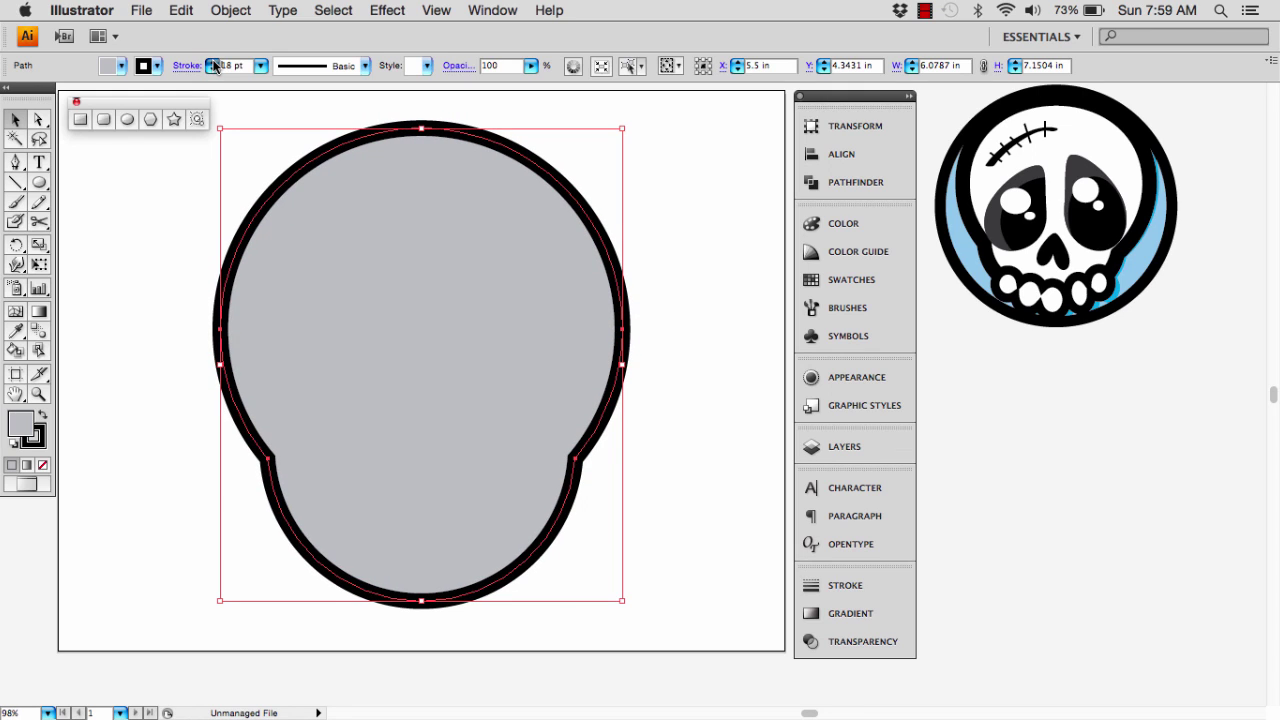
{"action": "left_click", "coordinate": [177, 214]}
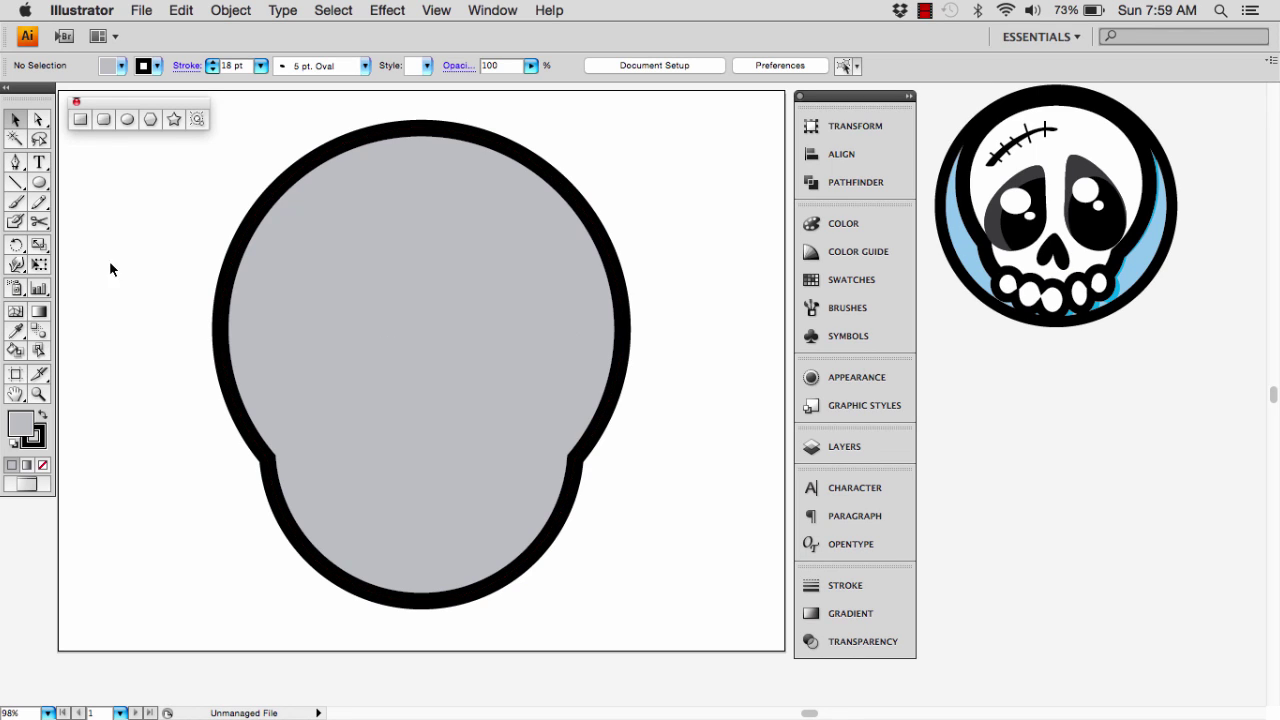
- Draw a black ellipse without stroke, about 0.64 in wide and 1.40 in high, in the lower middle of the head
{"action": "left_click", "coordinate": [37, 184]}
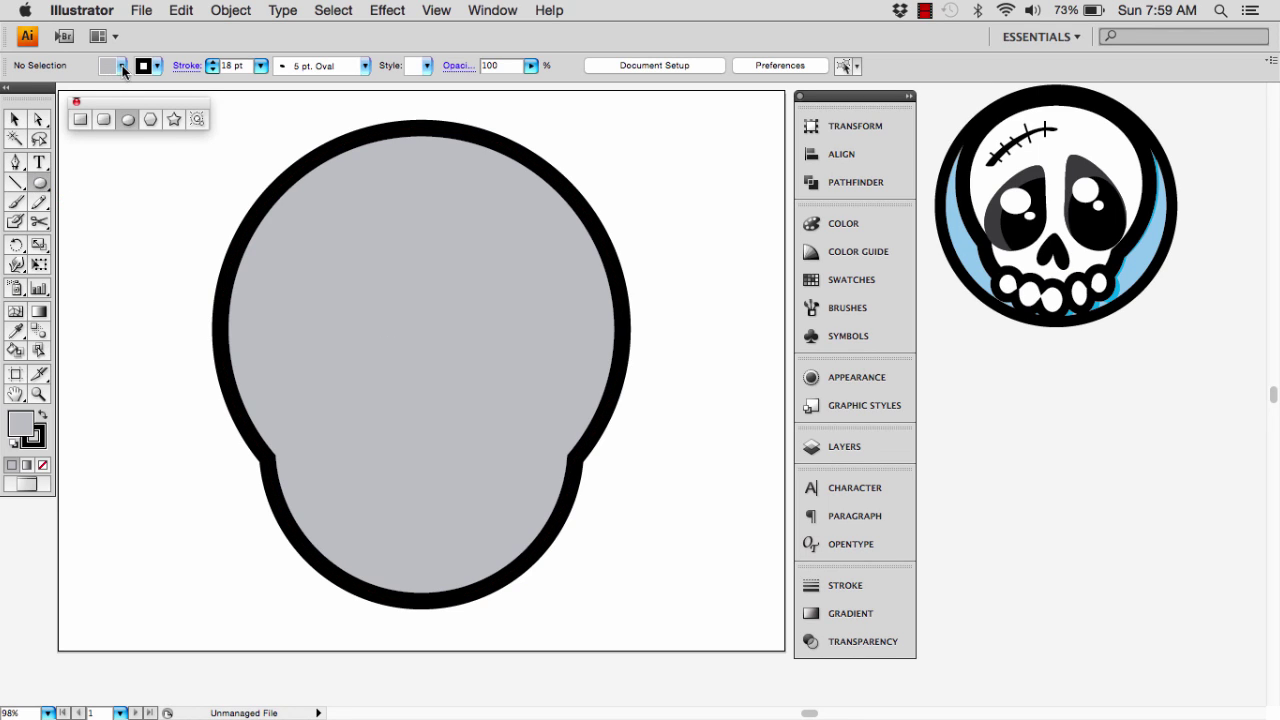
{"action": "left_click", "coordinate": [121, 65]}
{"action": "left_click", "coordinate": [45, 84]}
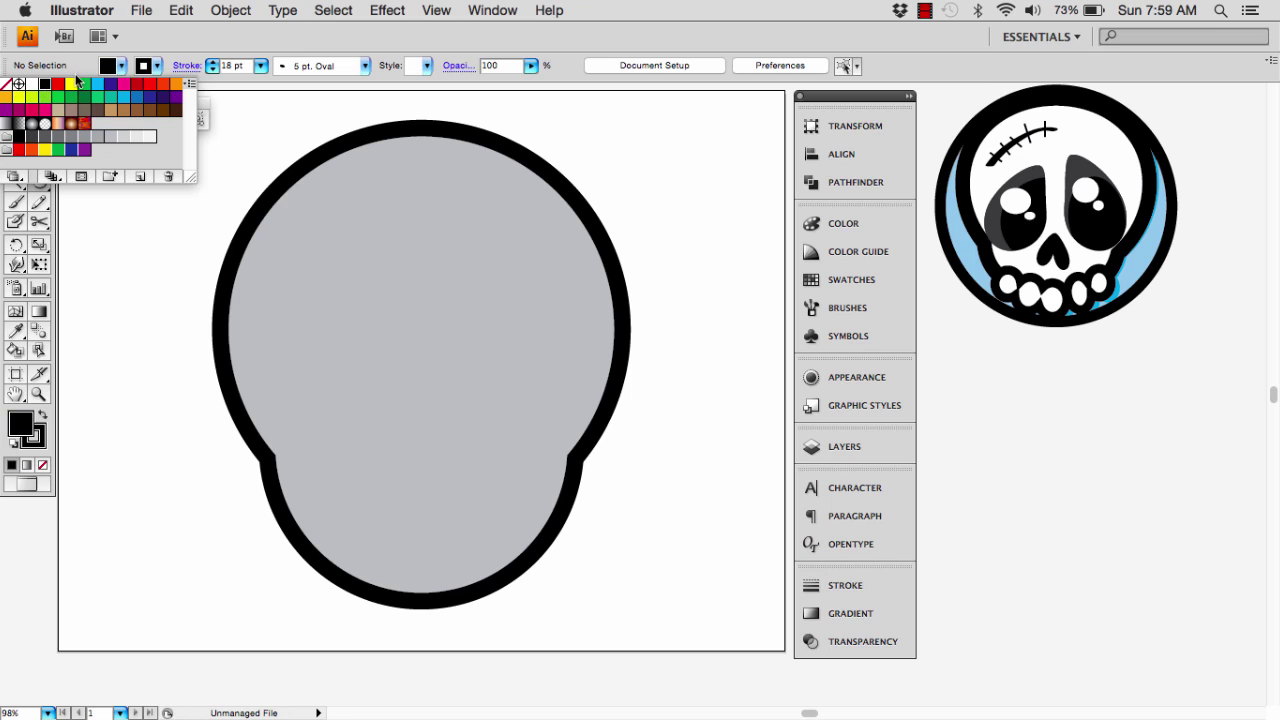
{"action": "left_click", "coordinate": [157, 66]}
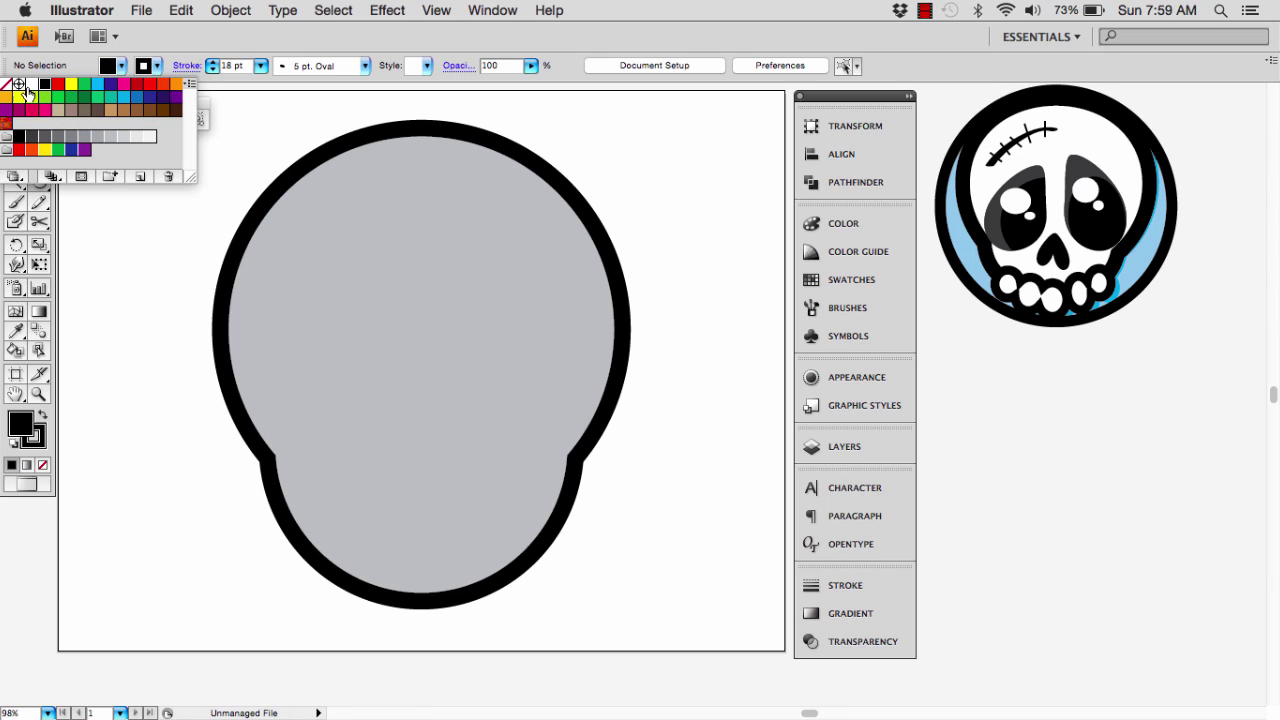
{"action": "left_click", "coordinate": [6, 84]}
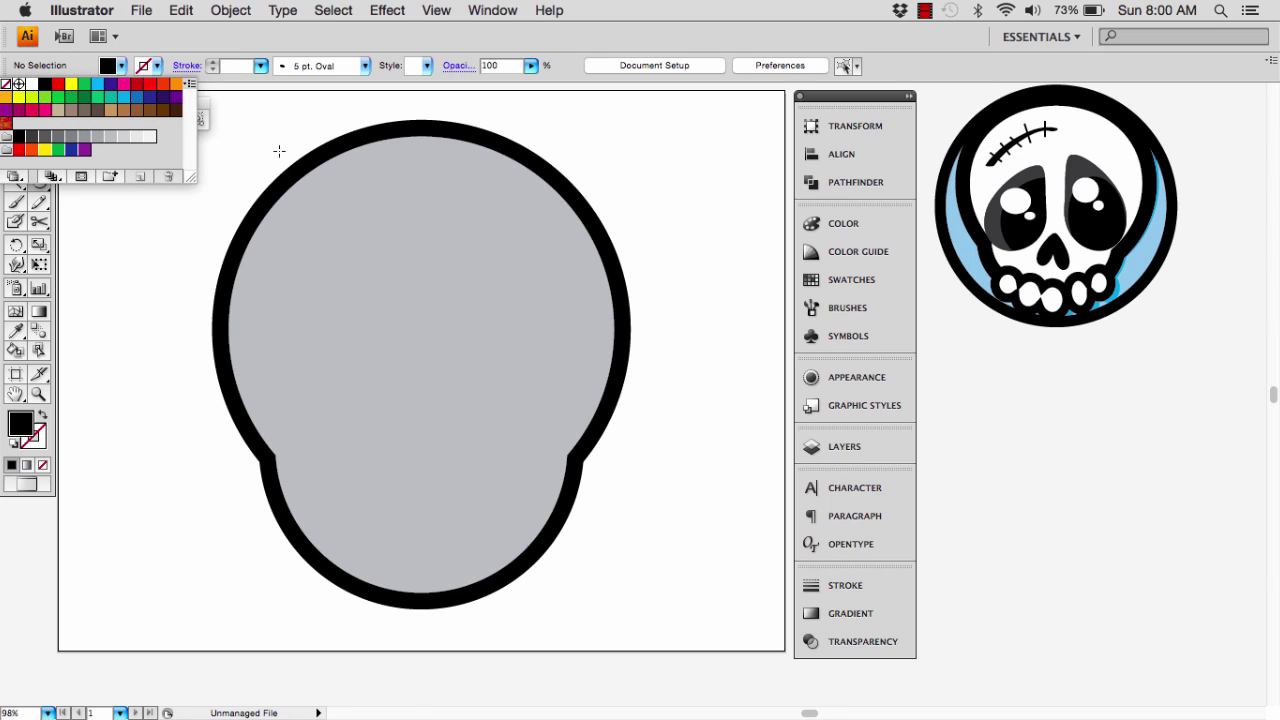
{"action": "left_click_drag", "start_coordinate": [393, 358], "coordinate": [434, 452]}
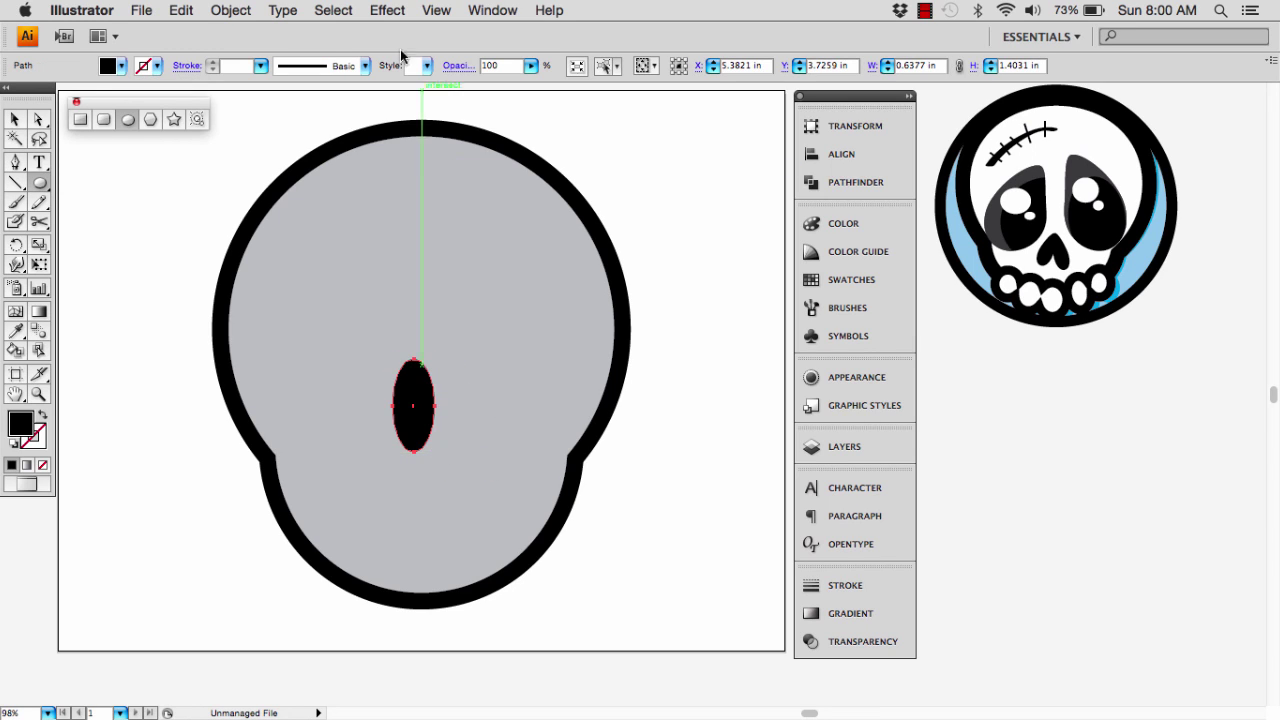
- Warp the ellipse into a teardrop with a vertical Bulge at 0% bend and 65% vertical distortion, and expand its appearance
{"action": "left_click", "coordinate": [386, 11]}
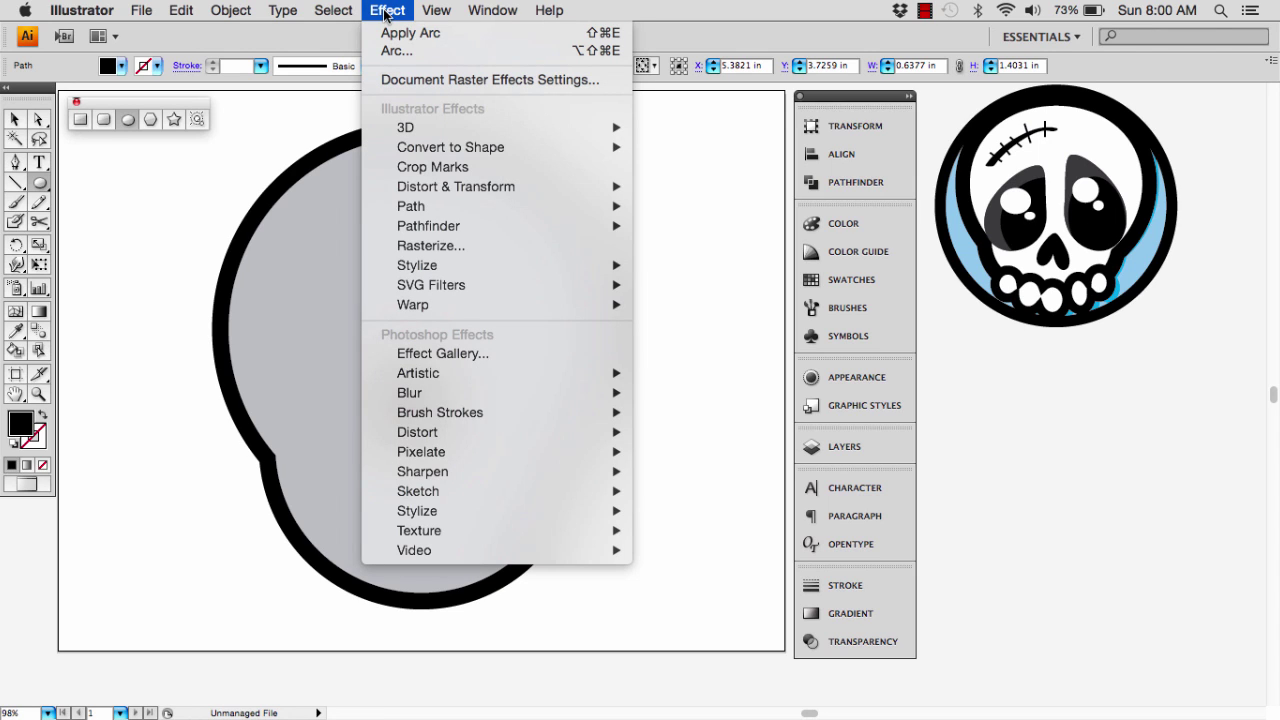
{"action": "mouse_move", "coordinate": [563, 308]}
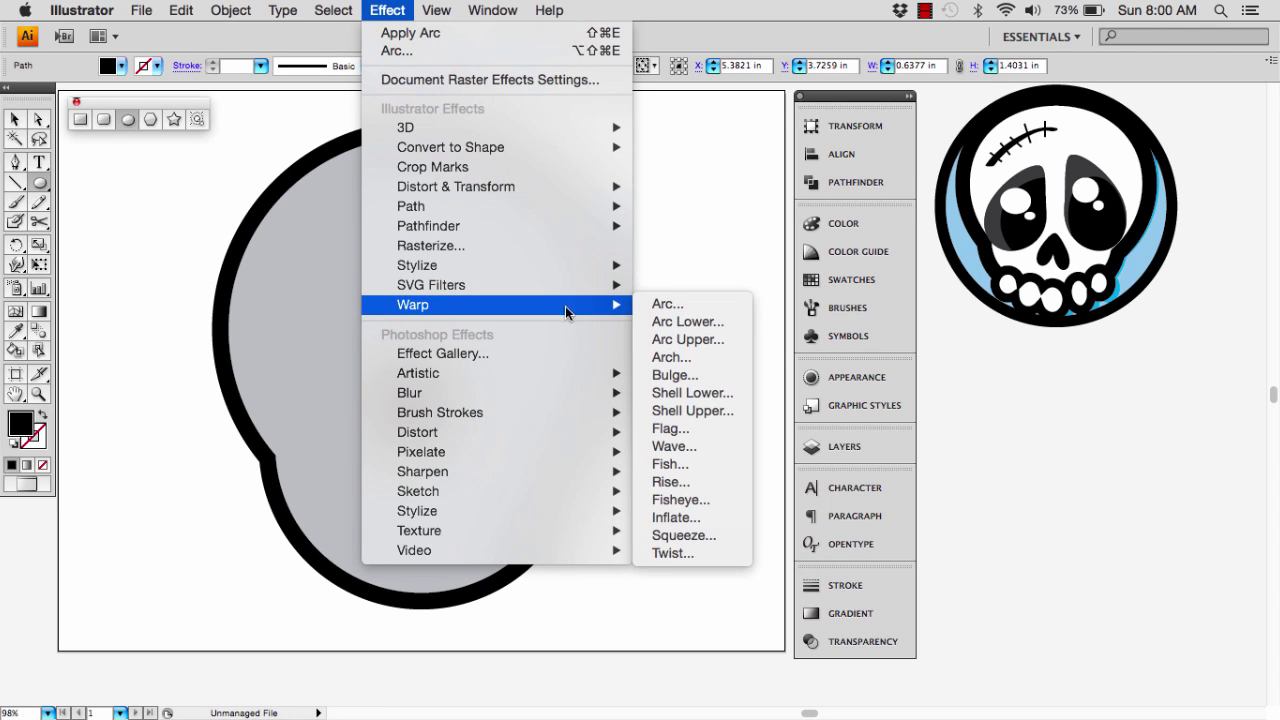
{"action": "left_click", "coordinate": [681, 383]}
{"action": "left_click", "coordinate": [690, 326]}
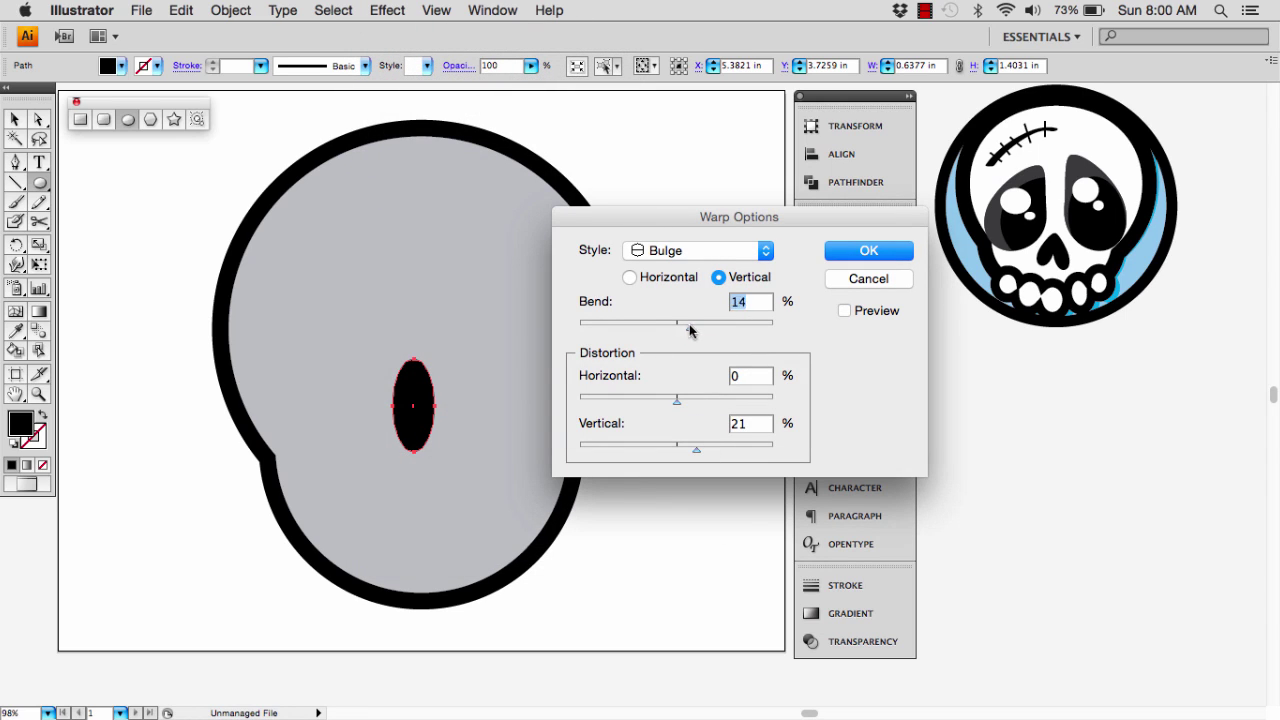
{"action": "left_click_drag", "start_coordinate": [690, 330], "coordinate": [677, 328]}
{"action": "left_click_drag", "start_coordinate": [697, 450], "coordinate": [675, 451]}
{"action": "left_click", "coordinate": [844, 311]}
{"action": "left_click_drag", "start_coordinate": [677, 455], "coordinate": [738, 455]}
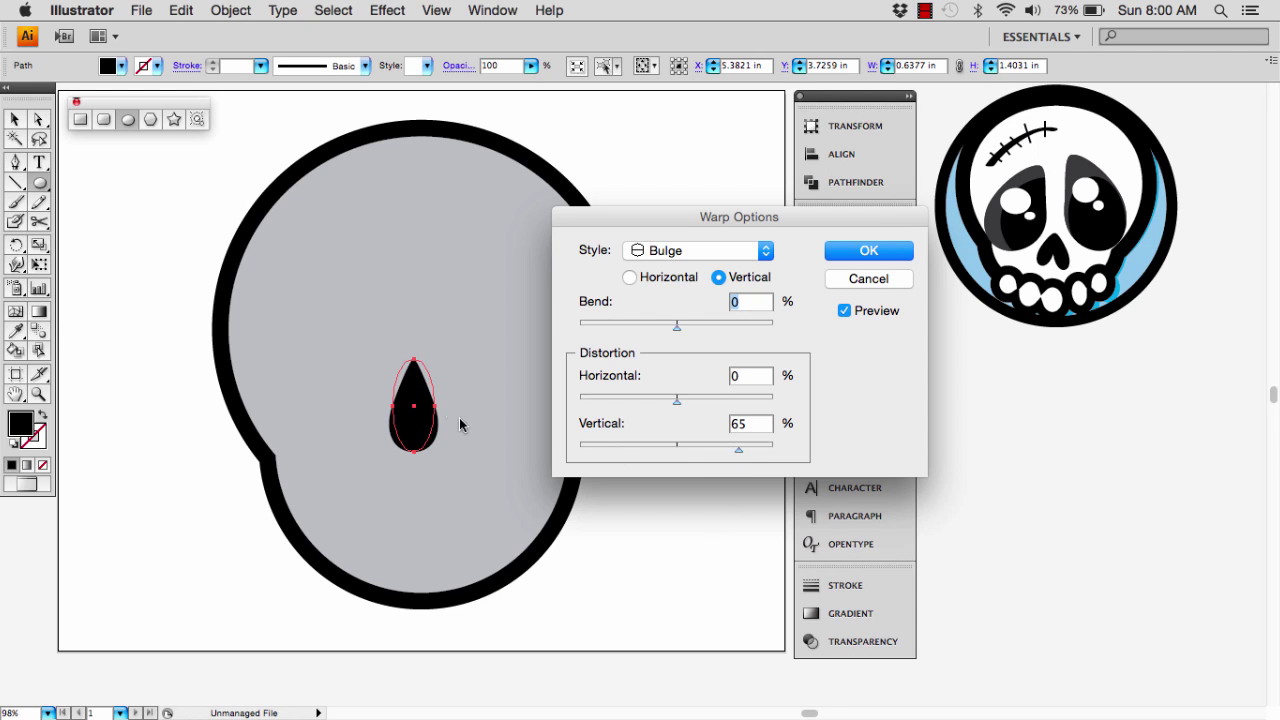
{"action": "left_click", "coordinate": [866, 251]}
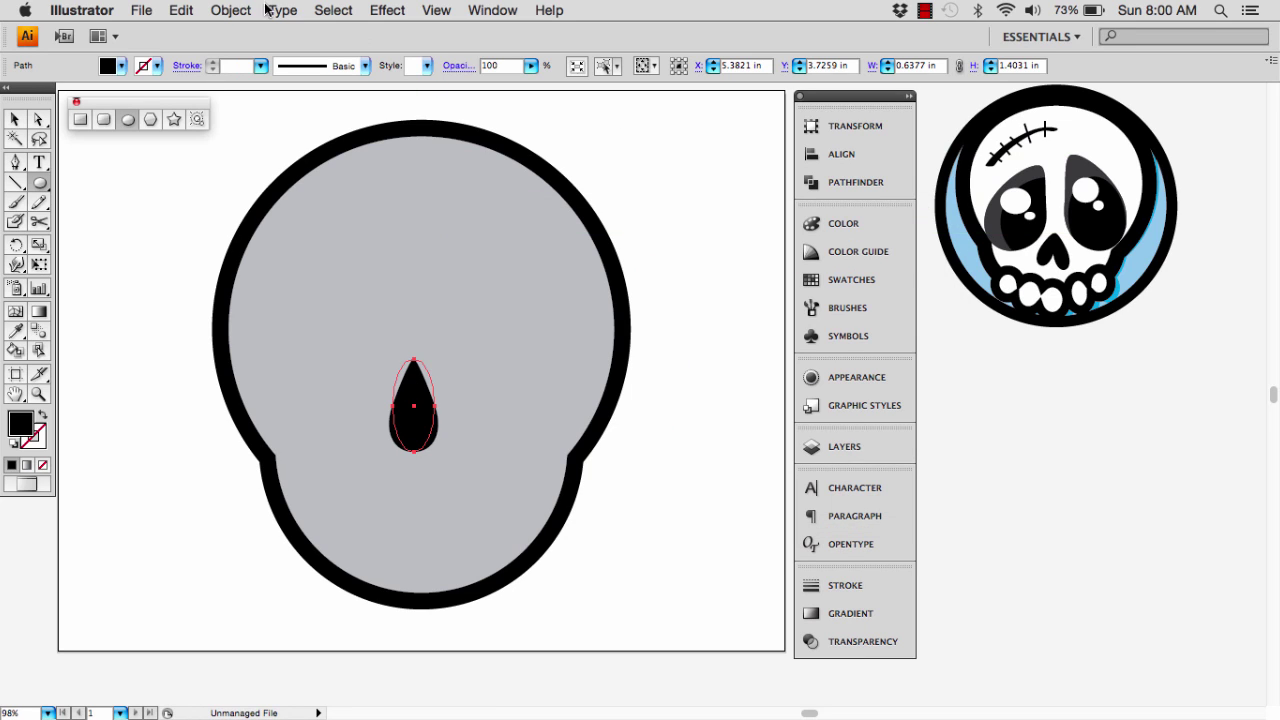
{"action": "left_click", "coordinate": [232, 11]}
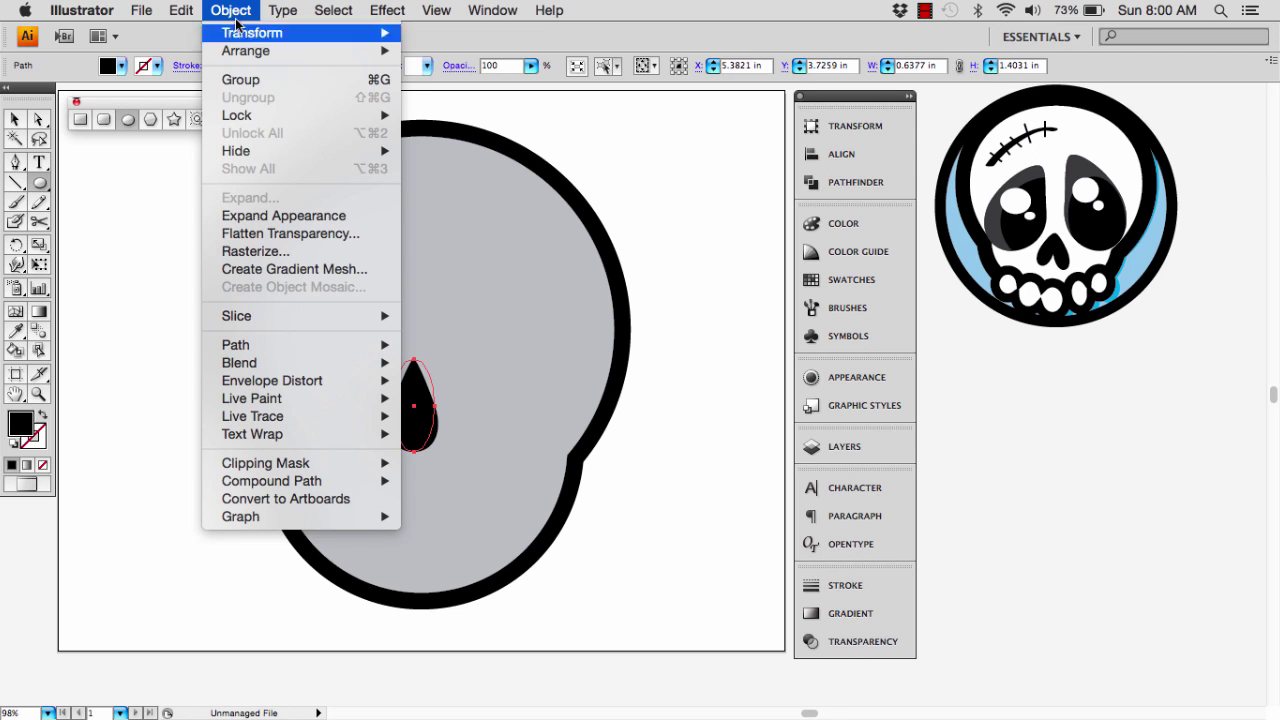
{"action": "left_click", "coordinate": [290, 216]}
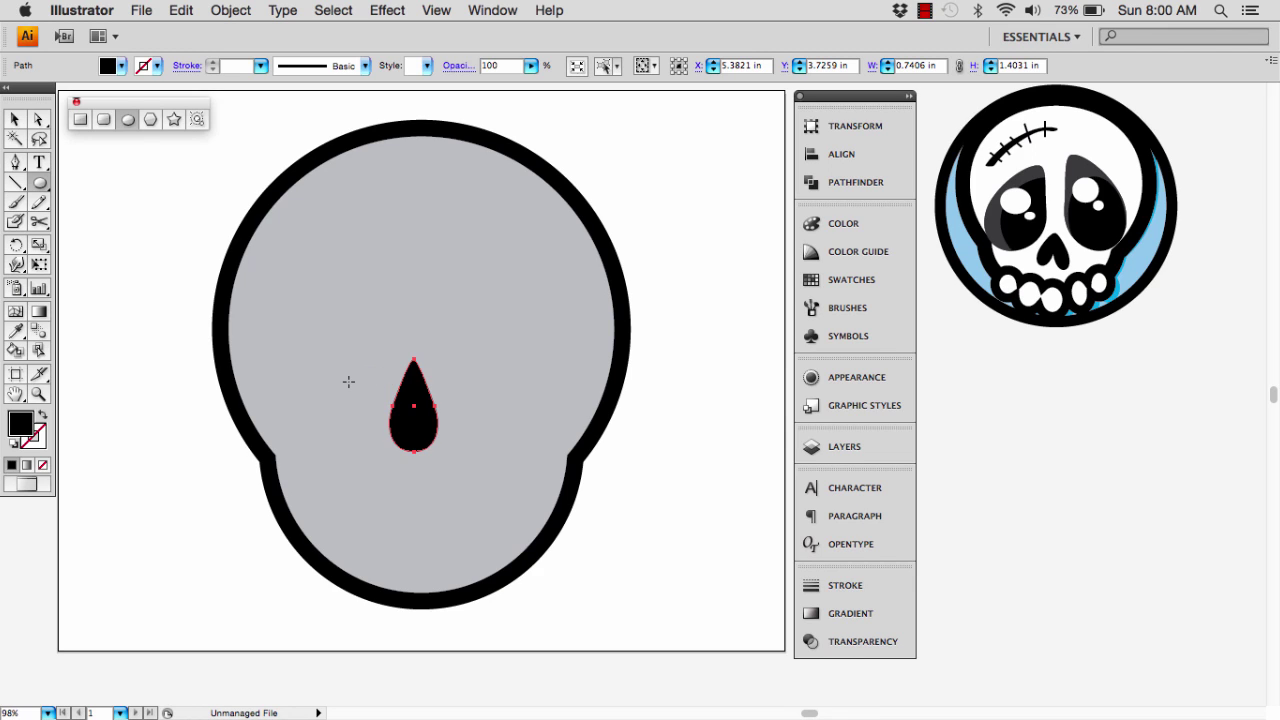
- Tilt the teardrop clockwise, shrink it to about 0.60 by 1.02 in, and lower it to about Y 3.29 in
{"action": "key", "text": "v"}
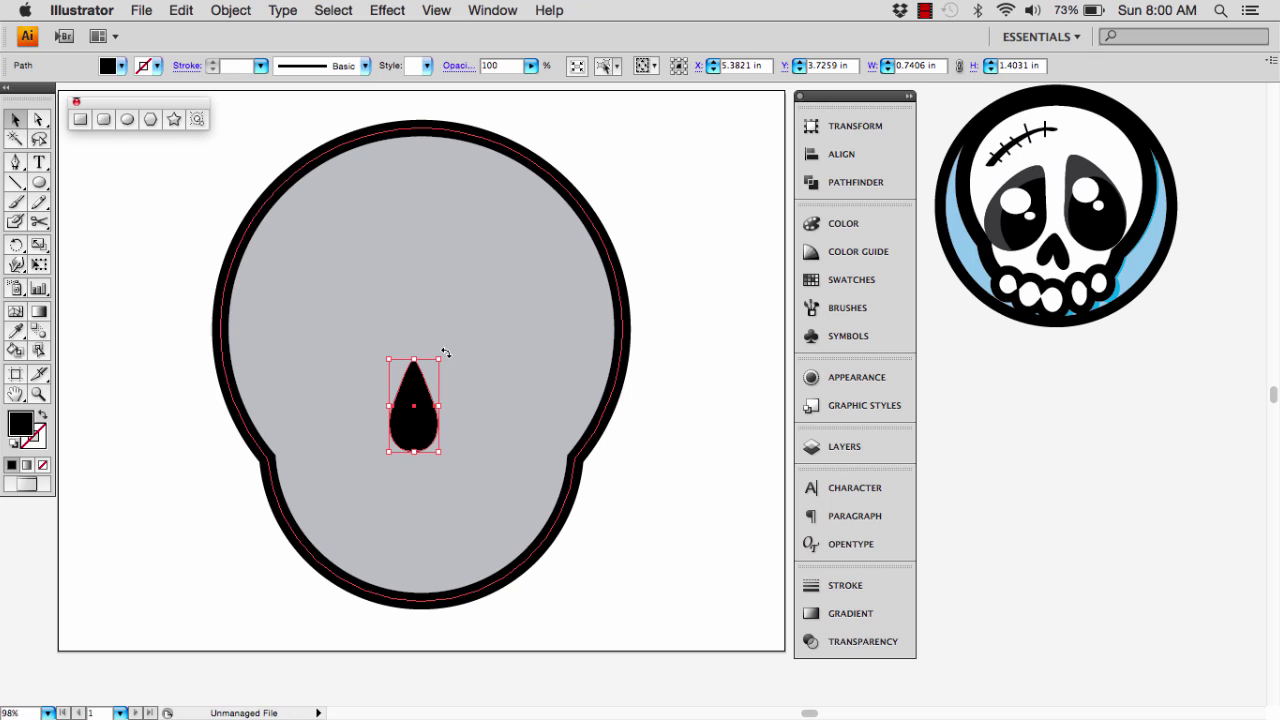
{"action": "left_click_drag", "start_coordinate": [445, 353], "coordinate": [453, 371]}
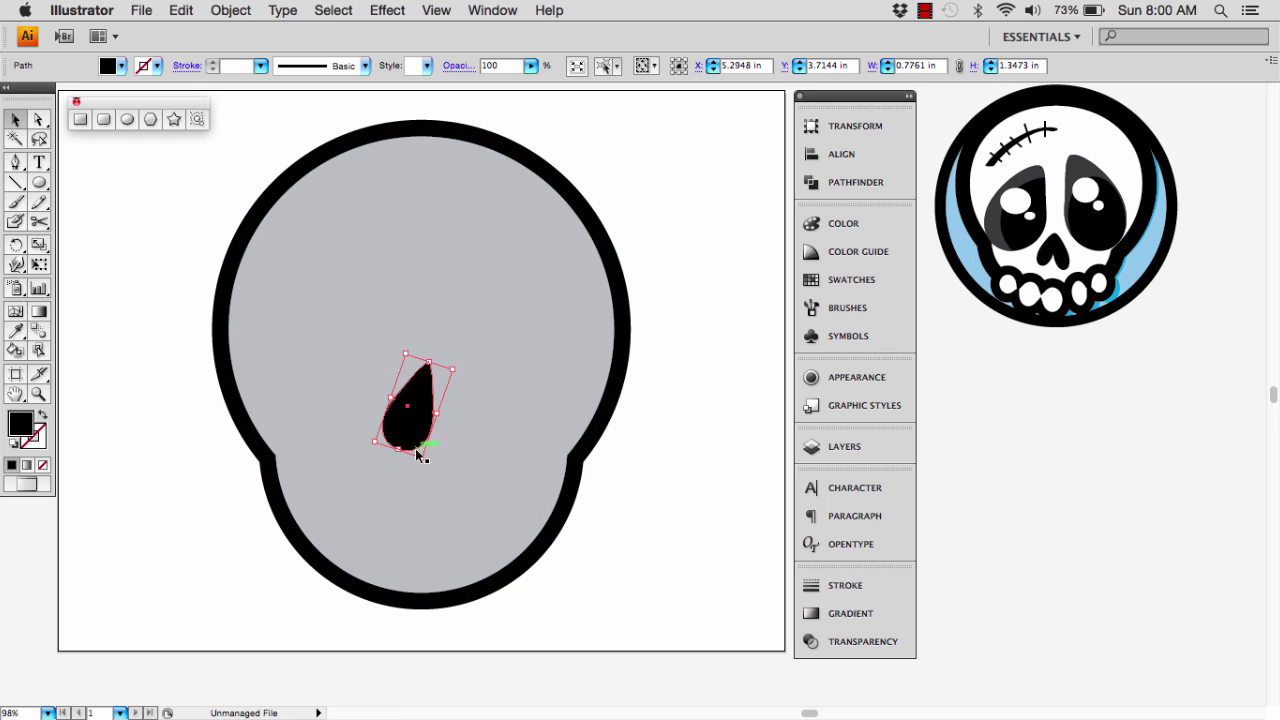
{"action": "mouse_move", "coordinate": [420, 455]}
{"action": "left_mouse_down"}
{"action": "mouse_move", "coordinate": [406, 432]}
{"action": "mouse_move", "coordinate": [406, 463]}
{"action": "left_mouse_up"}
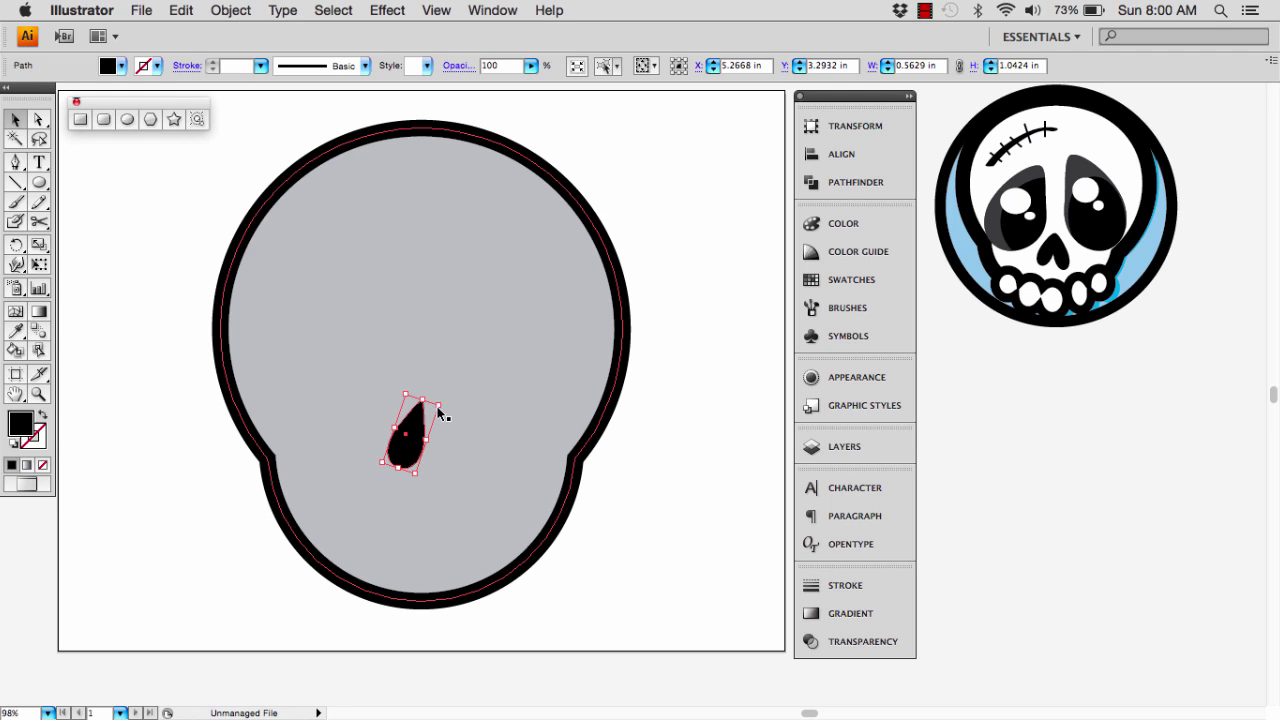
{"action": "left_click_drag", "start_coordinate": [446, 399], "coordinate": [452, 406]}
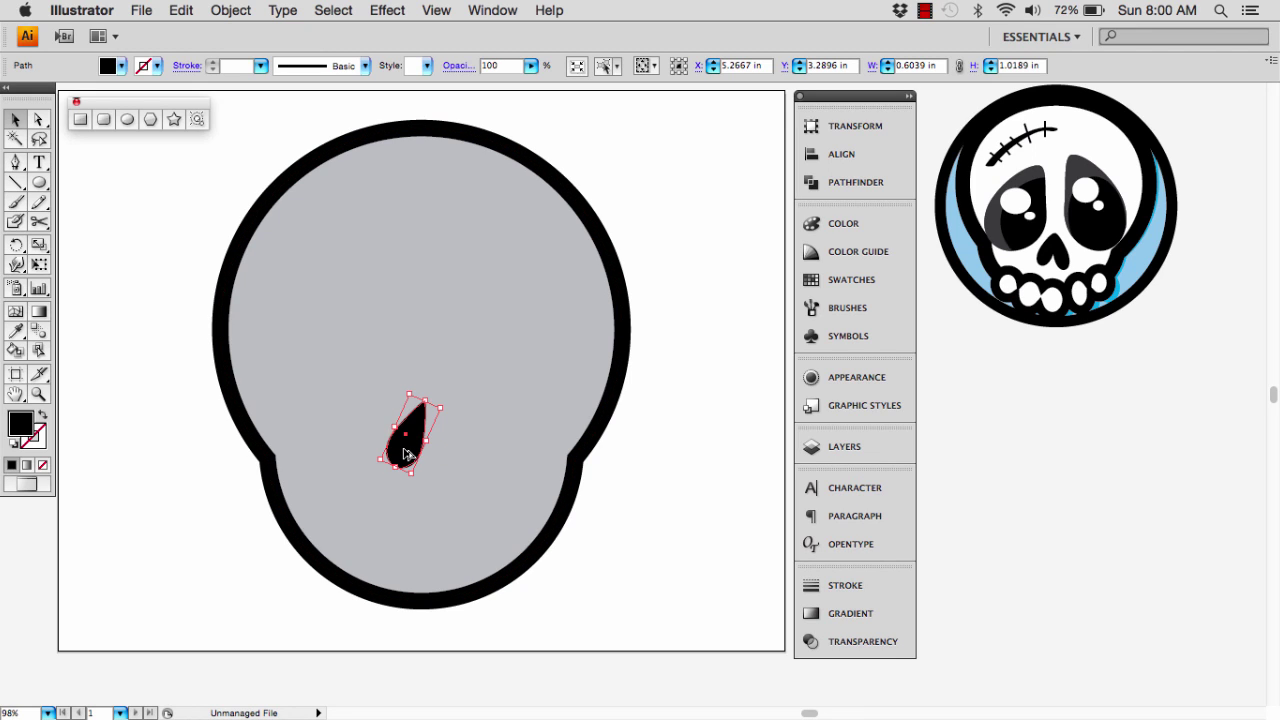
- Duplicate the teardrop to the right, rotate the copy counterclockwise to lean the opposite way, and set it close beside the original
{"action": "left_click_drag", "start_coordinate": [405, 453], "coordinate": [459, 447]}
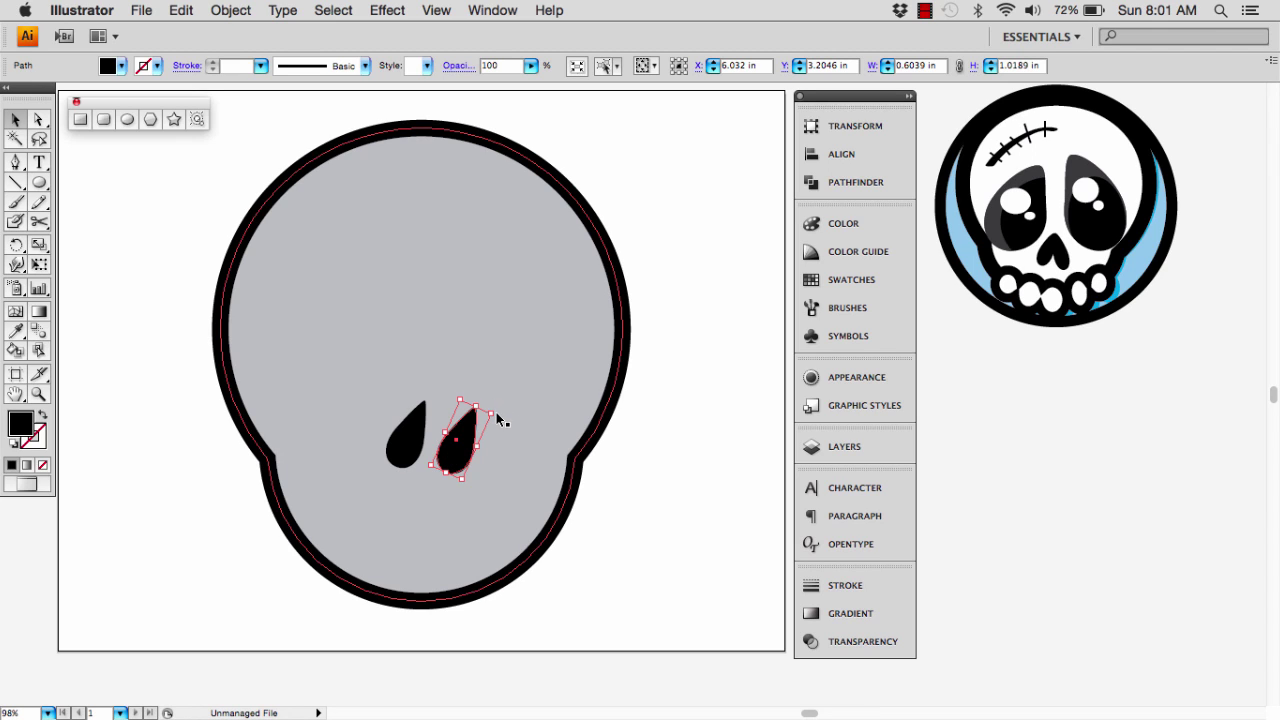
{"action": "left_click_drag", "start_coordinate": [497, 415], "coordinate": [477, 396]}
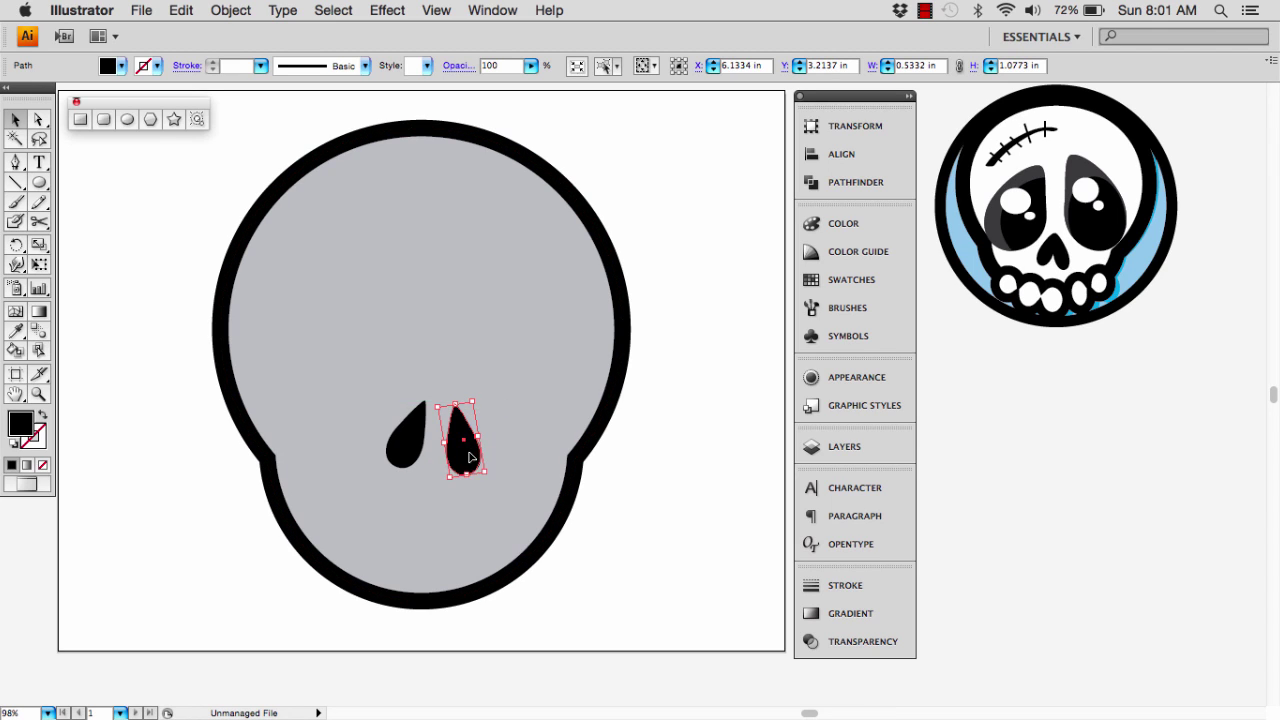
{"action": "mouse_move", "coordinate": [467, 450]}
{"action": "left_mouse_down"}
{"action": "mouse_move", "coordinate": [449, 455]}
{"action": "mouse_move", "coordinate": [465, 462]}
{"action": "left_mouse_up"}
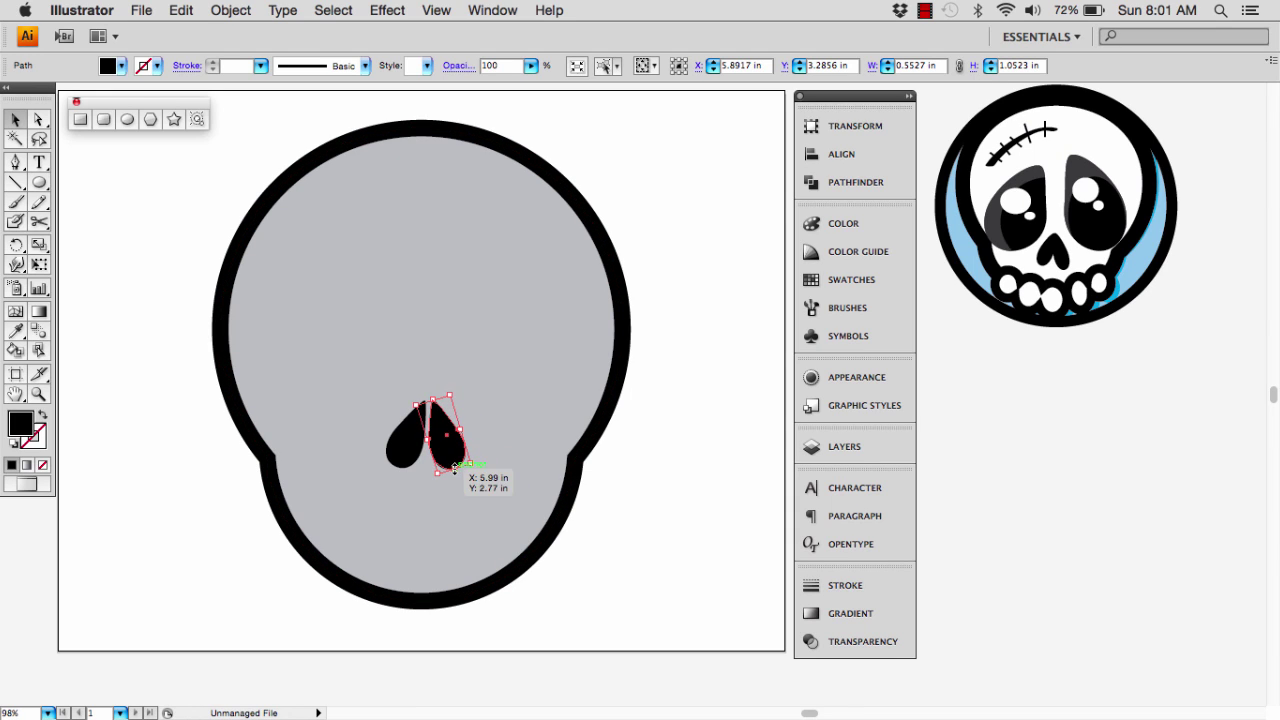
- Narrow the right teardrop to about 0.47 in and nudge it left to about X 5.77 in so both tips meet
{"action": "left_click_drag", "start_coordinate": [460, 430], "coordinate": [452, 431]}
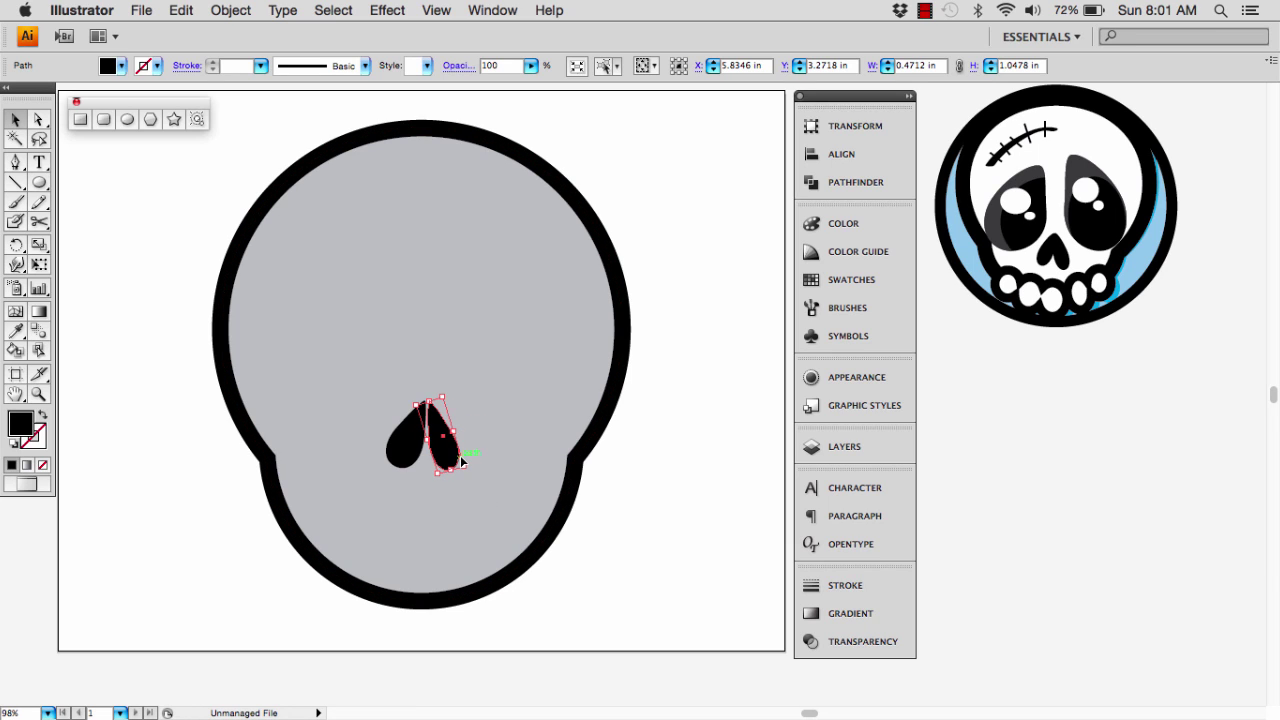
{"action": "key", "text": "Left"}
{"action": "key", "text": "Left"}
{"action": "key", "text": "Left"}
{"action": "key", "text": "Left"}
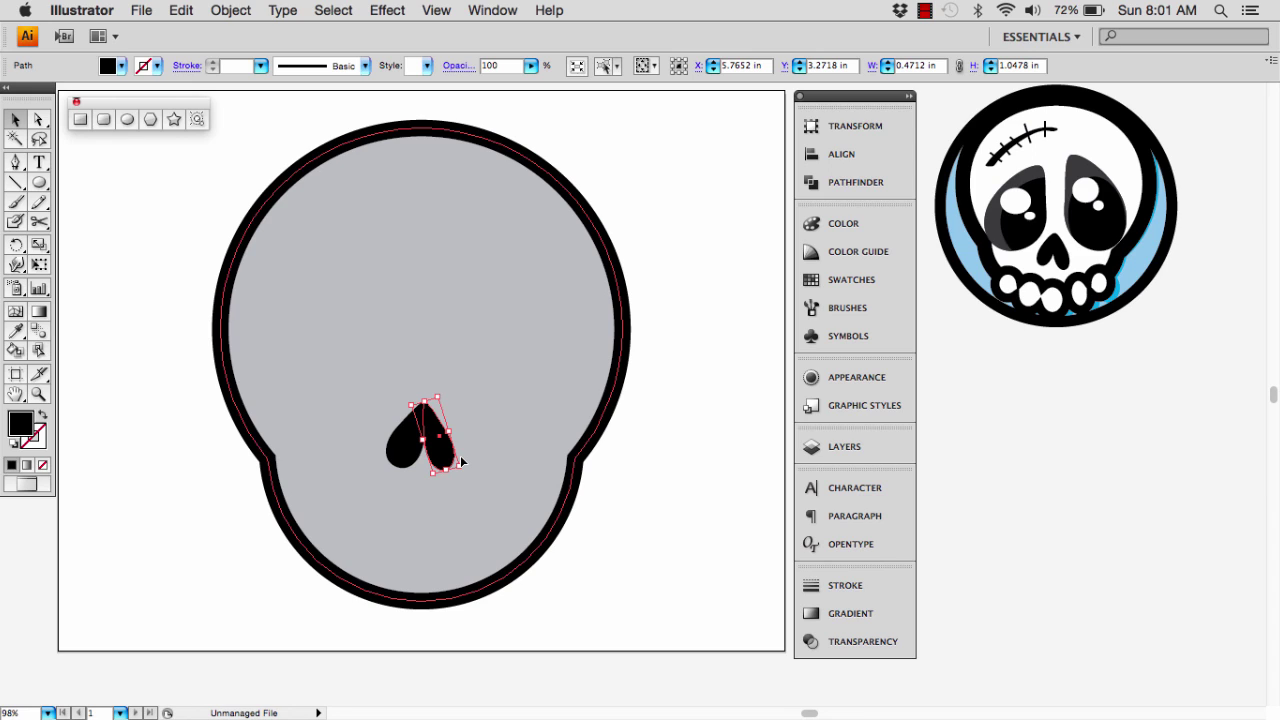
- Narrow the right nose teardrop to about 0.44 in wide and shift it left to about X 5.75 in
{"action": "left_click", "coordinate": [480, 422]}
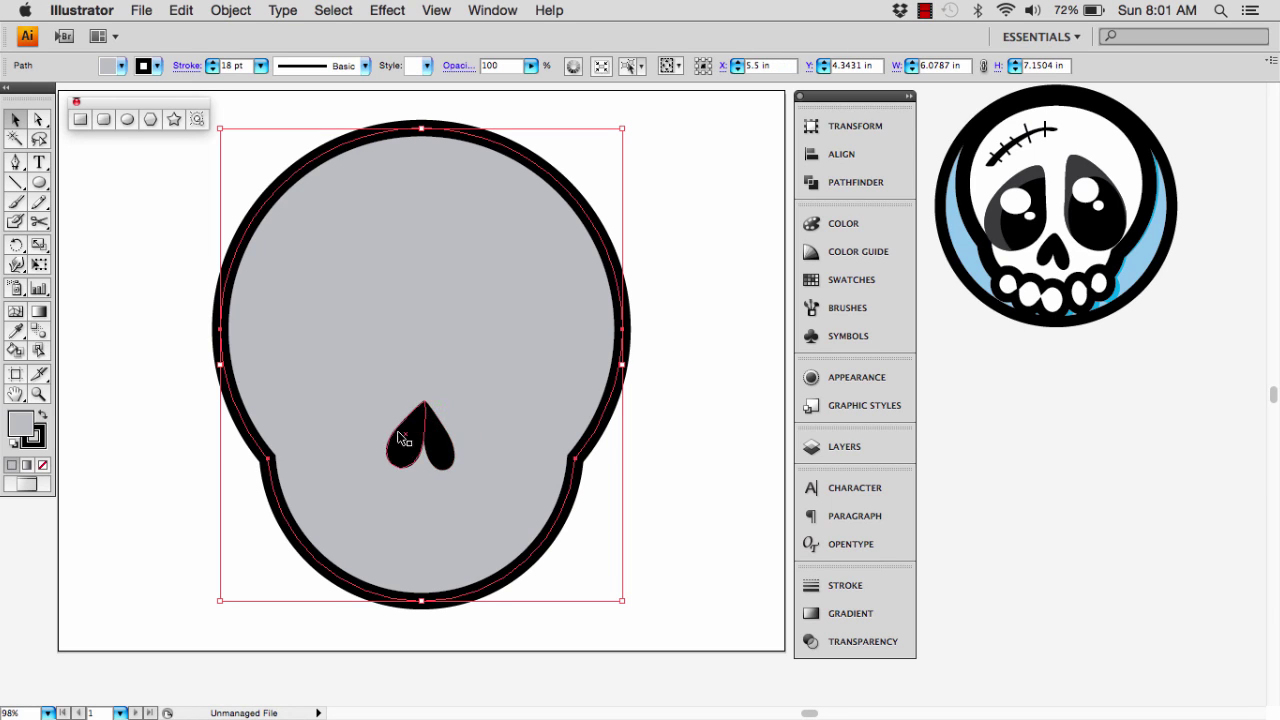
{"action": "left_click", "coordinate": [420, 440]}
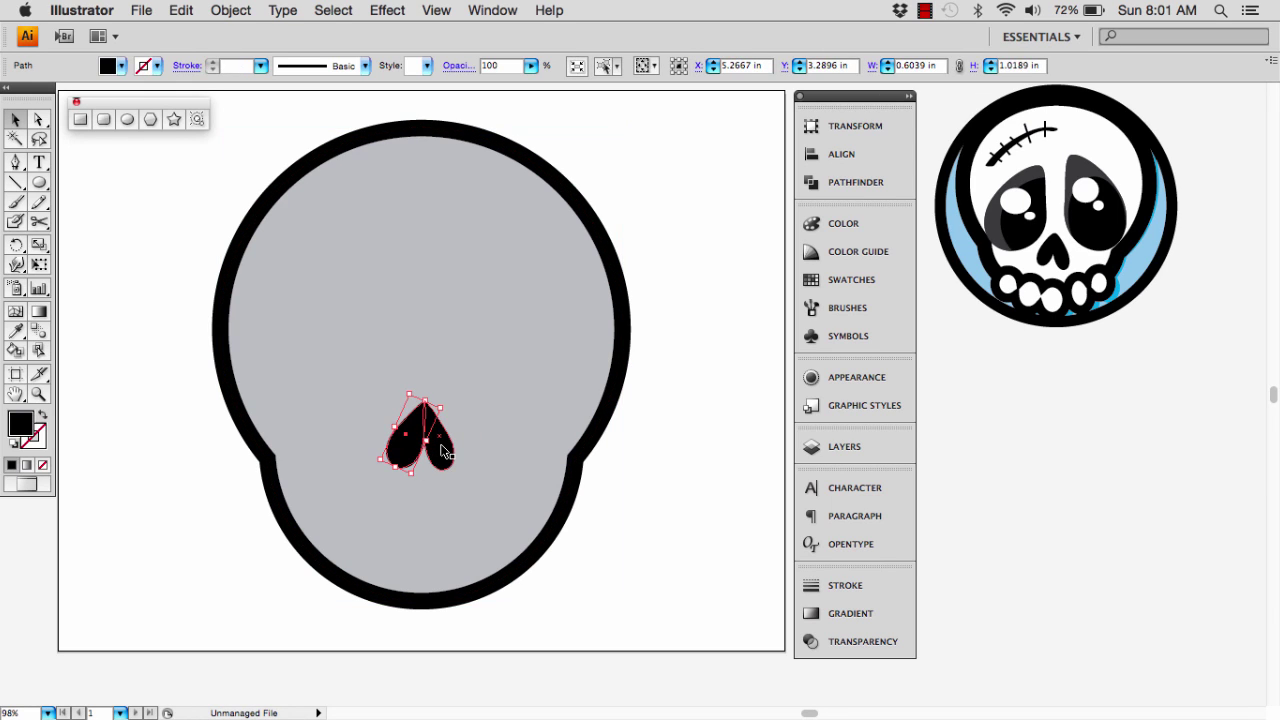
{"action": "left_click", "coordinate": [444, 452], "text": "shift"}
{"action": "left_click", "coordinate": [470, 449]}
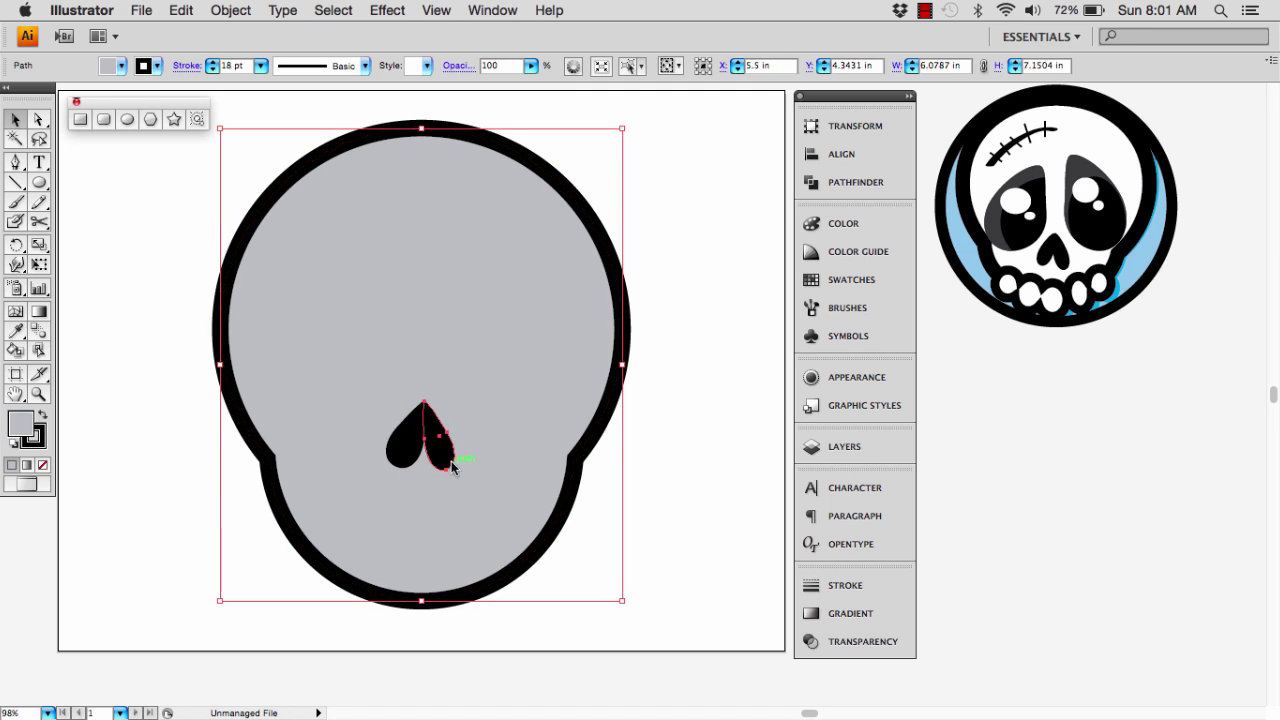
{"action": "left_click", "coordinate": [448, 464]}
{"action": "mouse_move", "coordinate": [451, 448]}
{"action": "left_mouse_down"}
{"action": "mouse_move", "coordinate": [447, 430]}
{"action": "mouse_move", "coordinate": [437, 436]}
{"action": "left_mouse_up"}
{"action": "left_click", "coordinate": [480, 437]}
{"action": "left_click", "coordinate": [435, 434]}
- Try to unite the head shape and both nose teardrops into one shape, and undo that union
{"action": "left_click", "coordinate": [505, 406]}
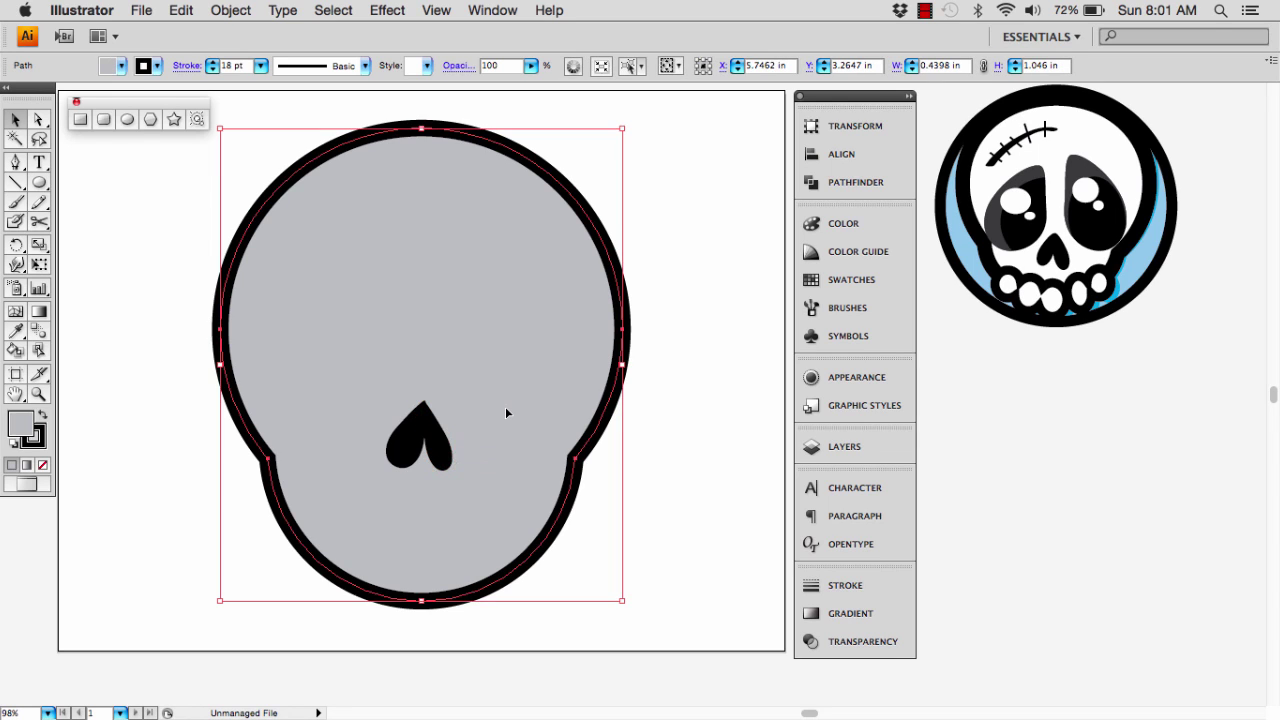
{"action": "left_click", "coordinate": [406, 450], "text": "shift"}
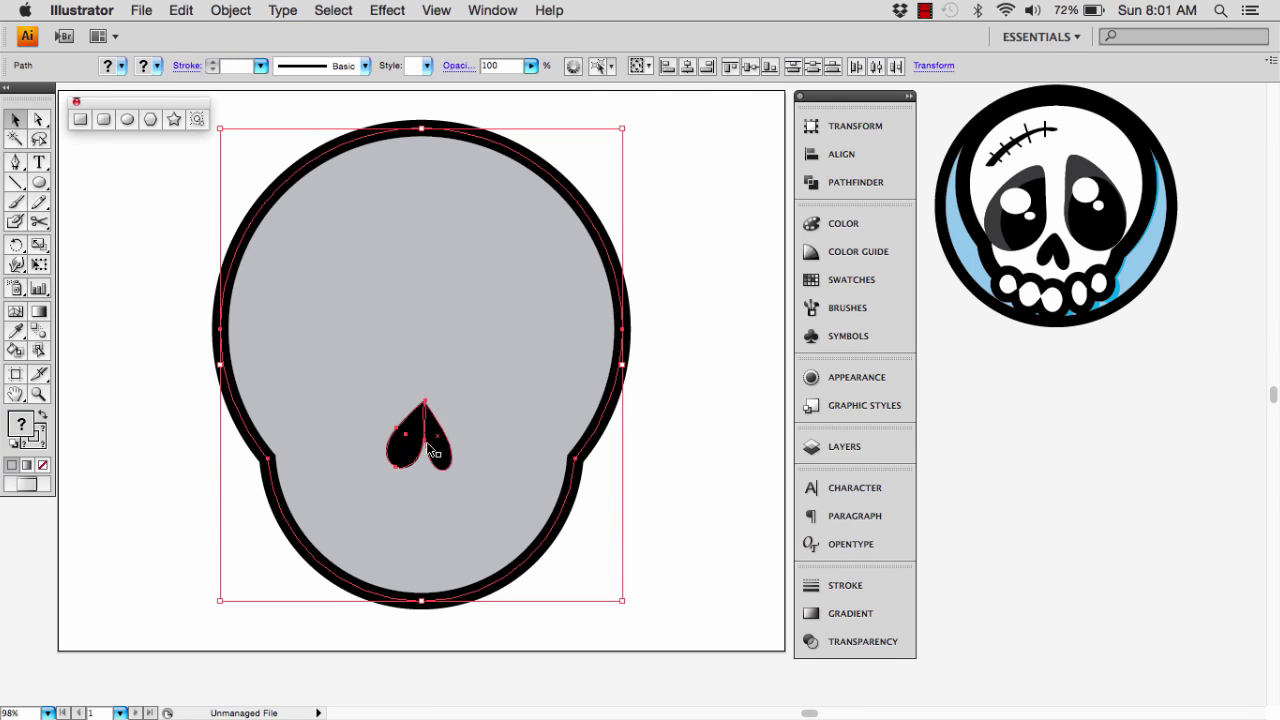
{"action": "left_click", "coordinate": [838, 183]}
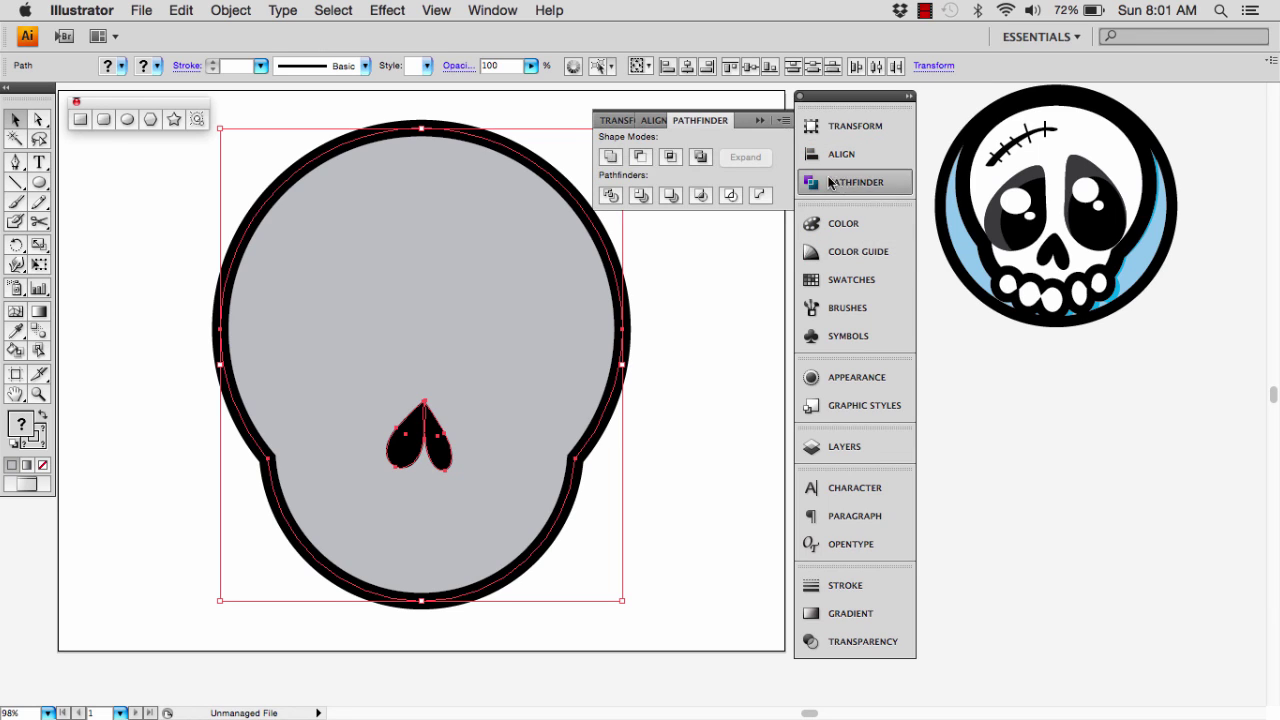
{"action": "left_click", "coordinate": [609, 157]}
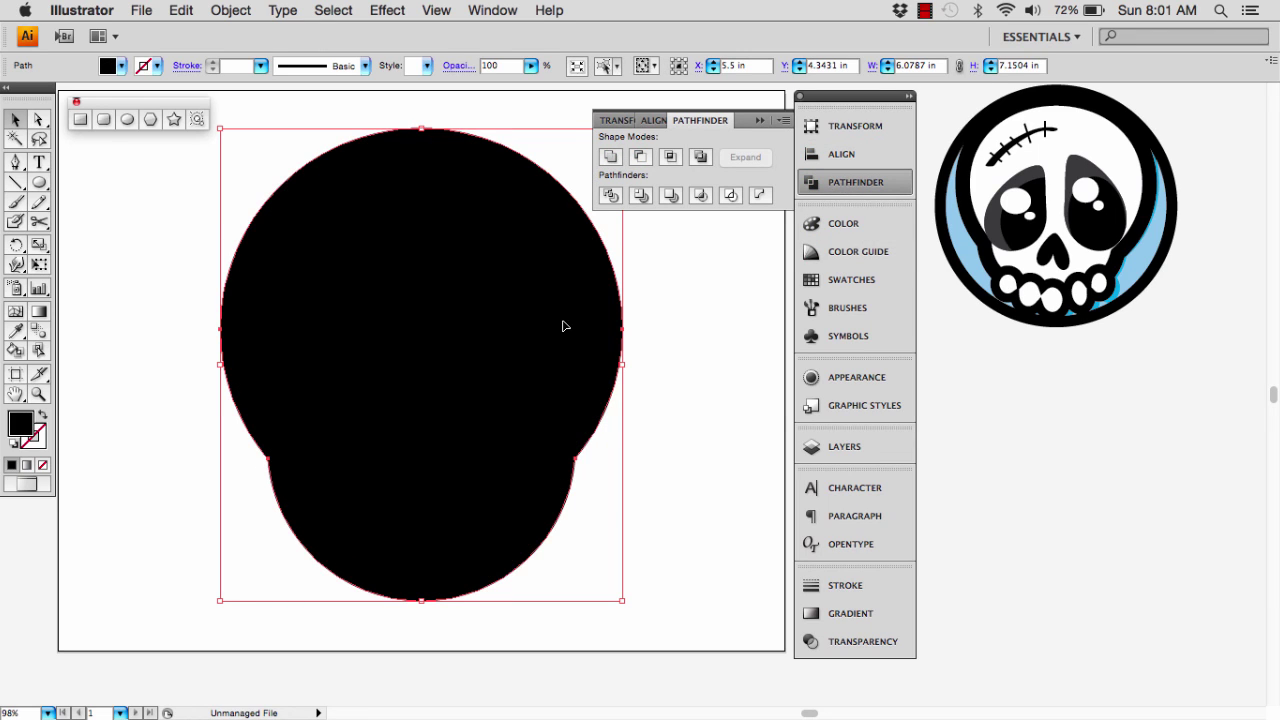
{"action": "left_click", "coordinate": [665, 333]}
{"action": "key", "text": "super+z"}
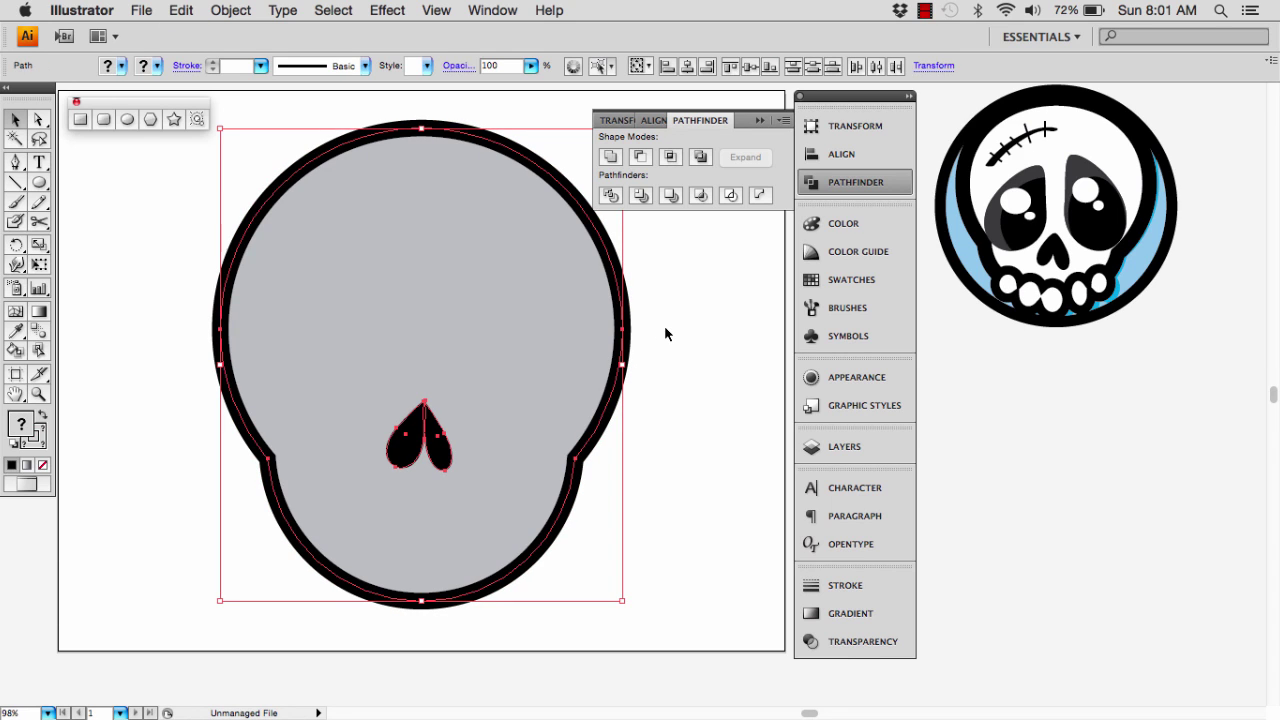
- Unite only the two teardrops into a single nose shape, leaving the head out of the selection
{"action": "left_click", "coordinate": [646, 431]}
{"action": "left_click", "coordinate": [443, 455]}
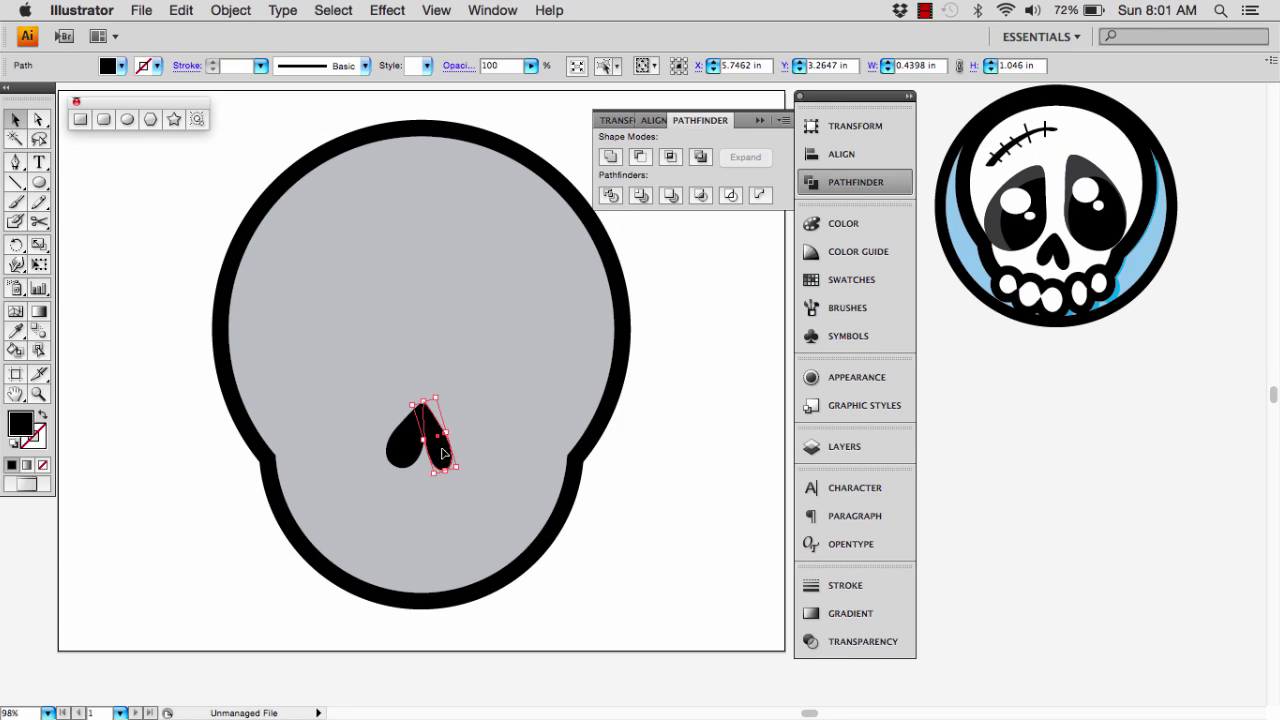
{"action": "left_click", "coordinate": [417, 447], "text": "shift"}
{"action": "left_click", "coordinate": [609, 157]}
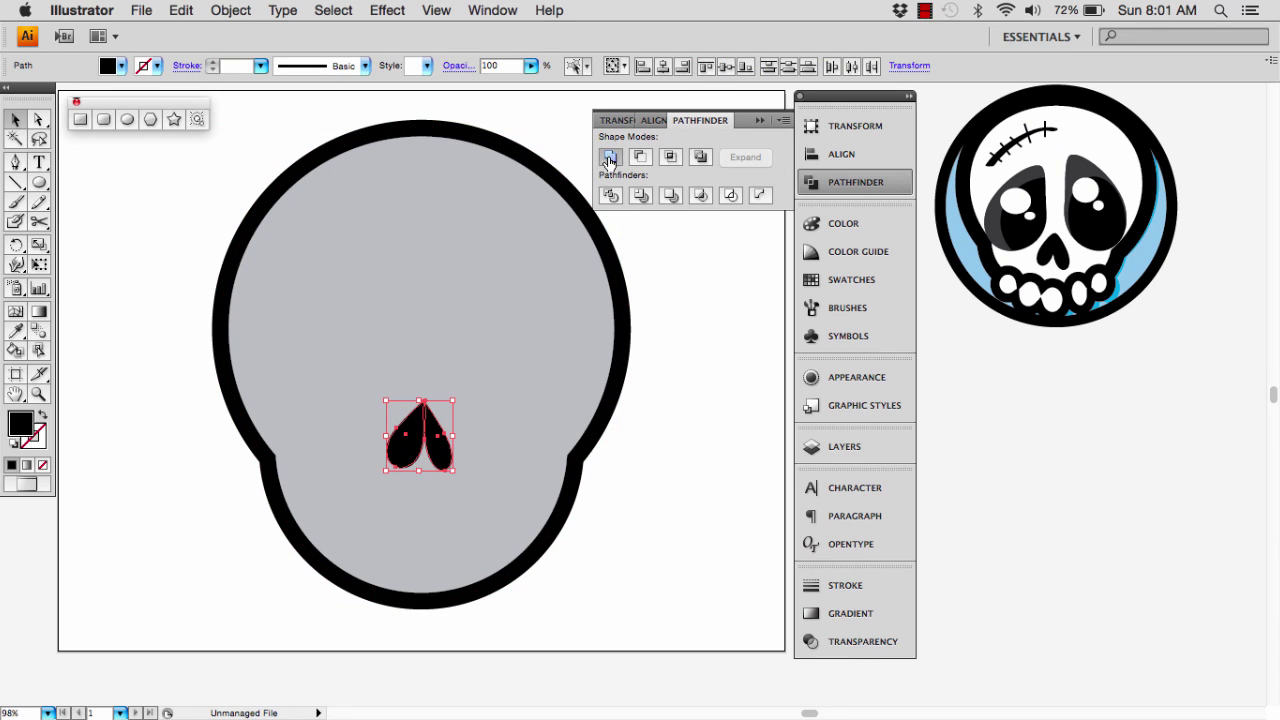
{"action": "left_click", "coordinate": [707, 349]}
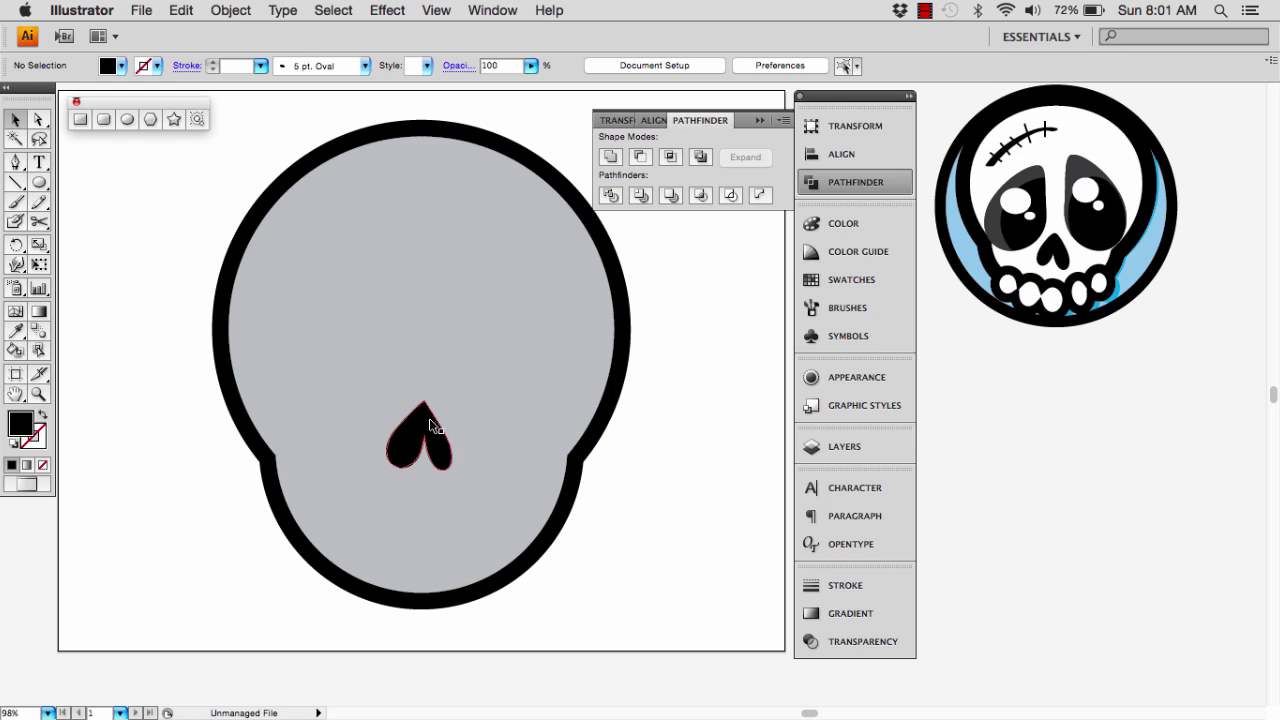
- Draw an ellipse about 0.98 in wide over the chin outline and stretch its top to make it about 1.22 in tall
{"action": "left_click", "coordinate": [38, 183]}
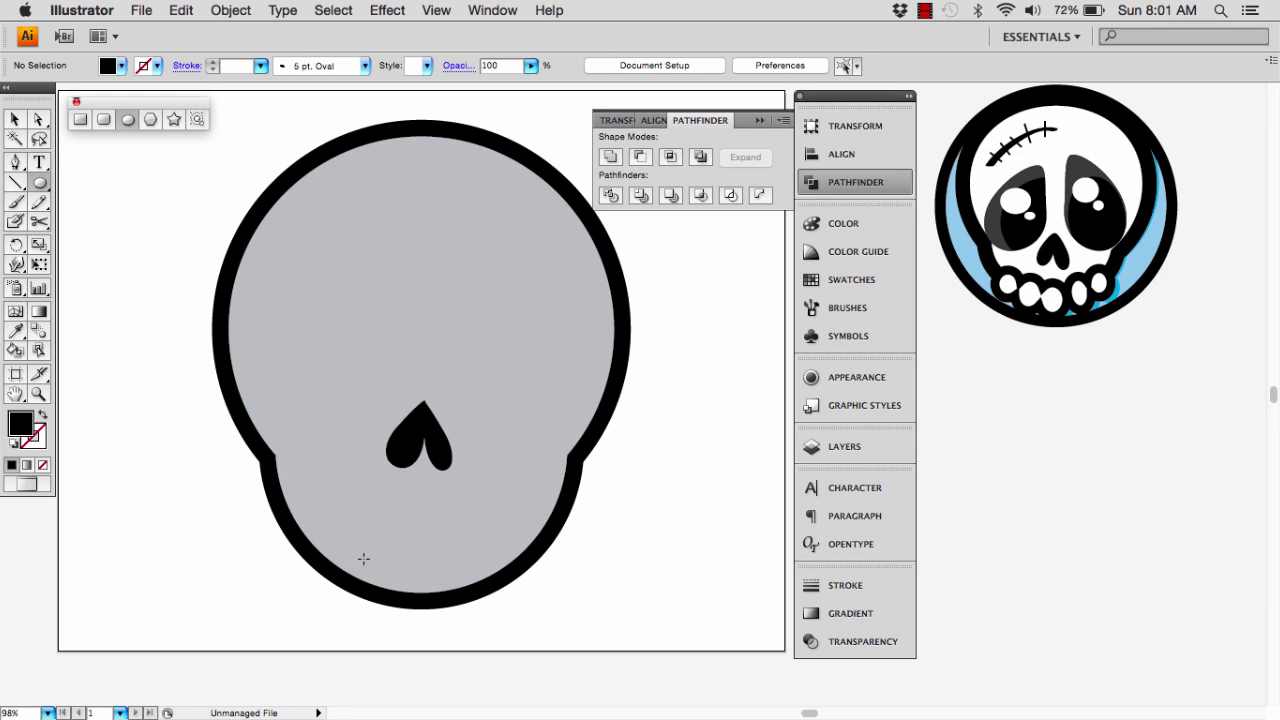
{"action": "left_click_drag", "start_coordinate": [363, 559], "coordinate": [430, 633]}
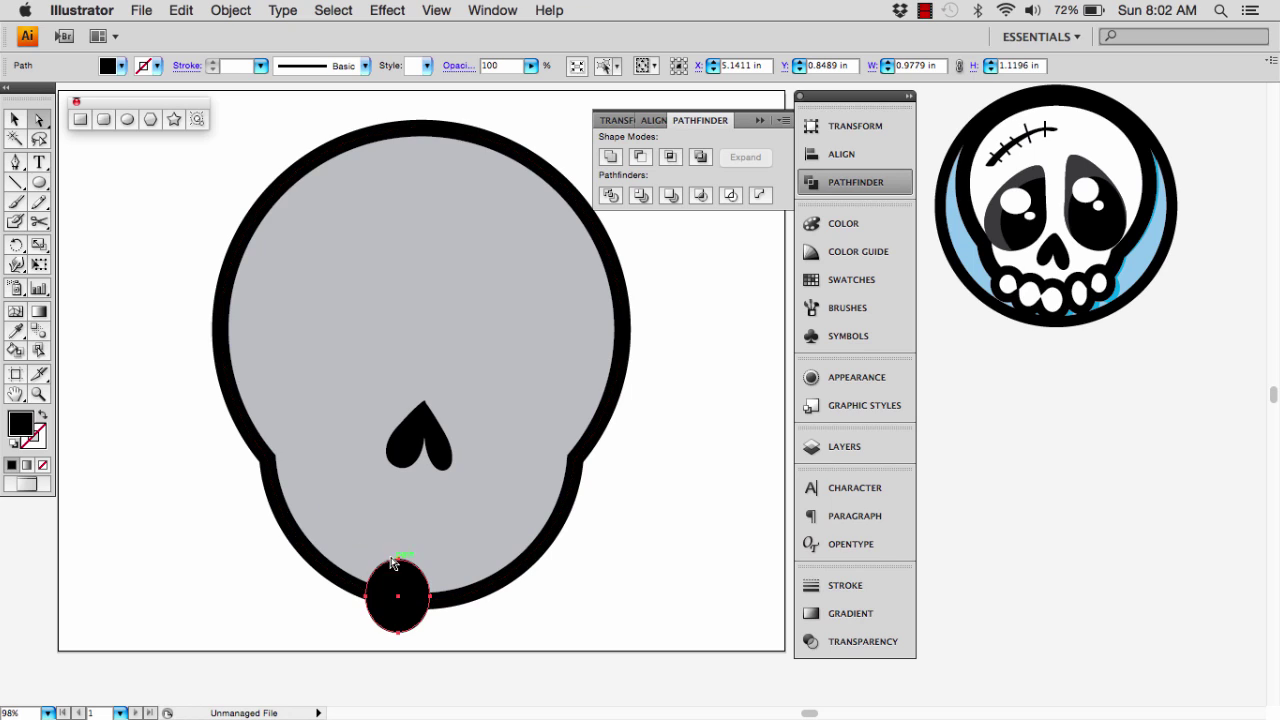
{"action": "left_click_drag", "start_coordinate": [398, 561], "coordinate": [390, 546]}
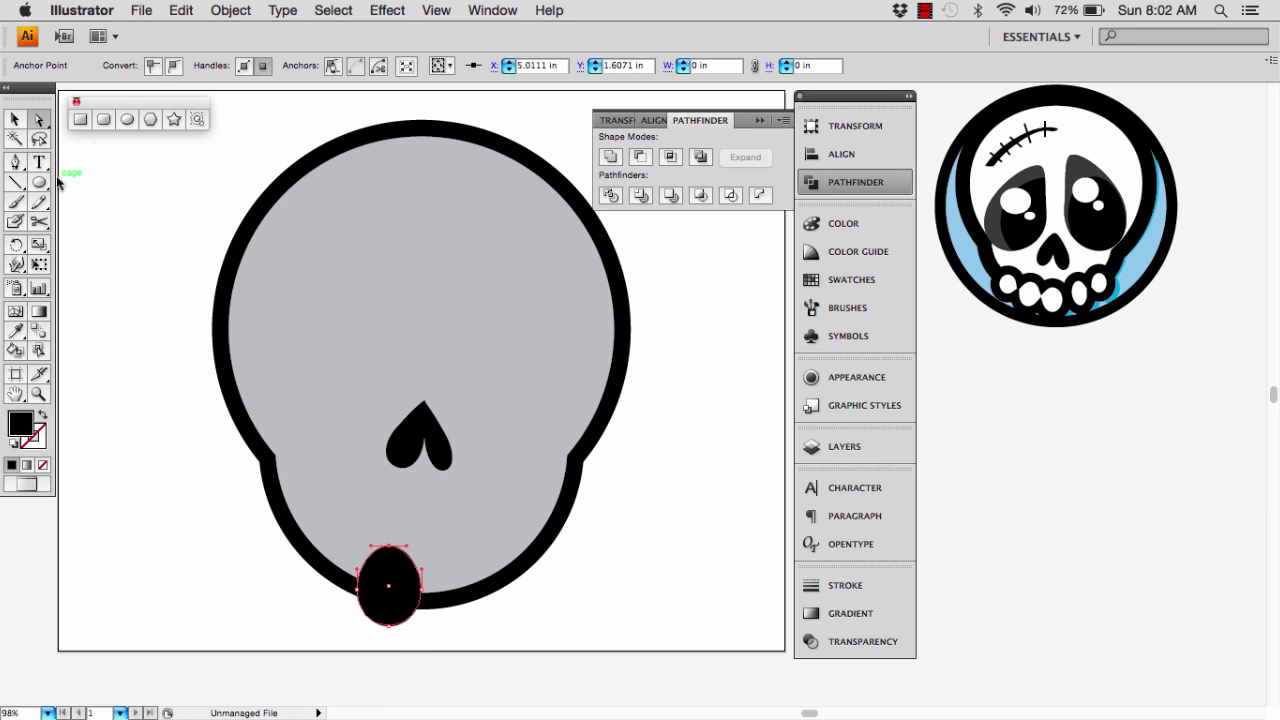
{"action": "key", "text": "v"}
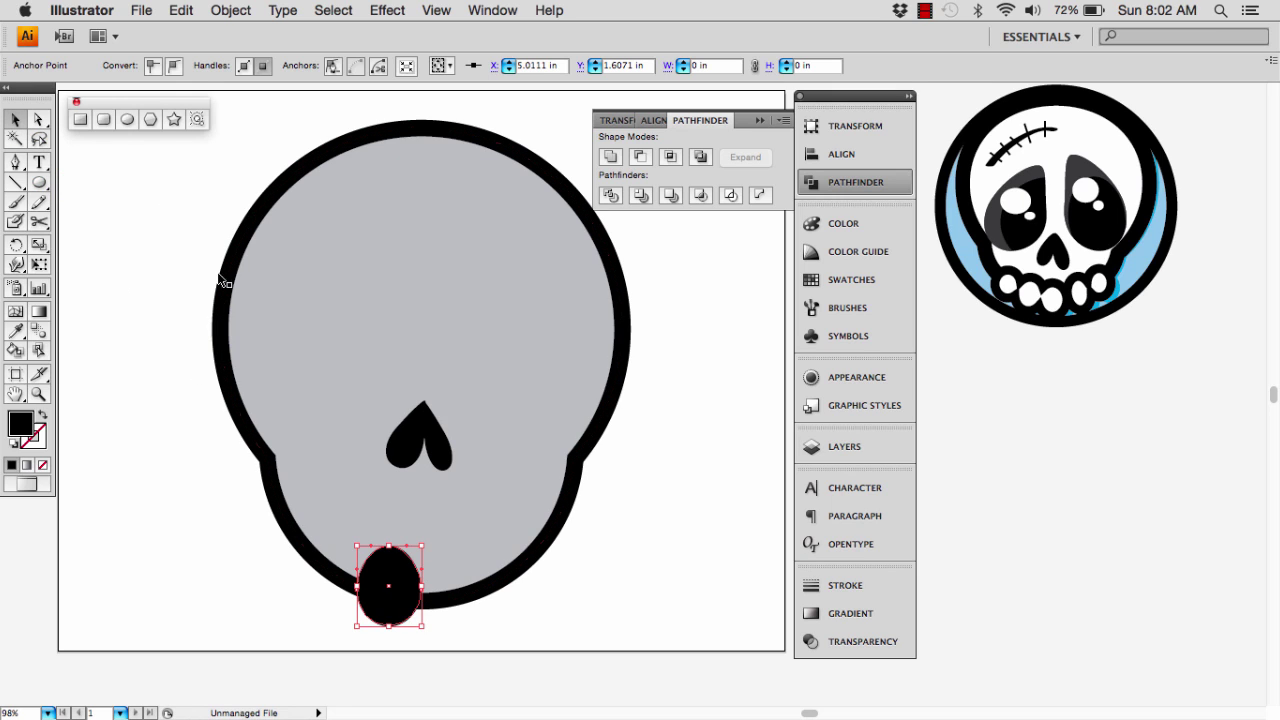
- Fill the chin ellipse with white to make the first tooth
{"action": "left_click", "coordinate": [375, 569]}
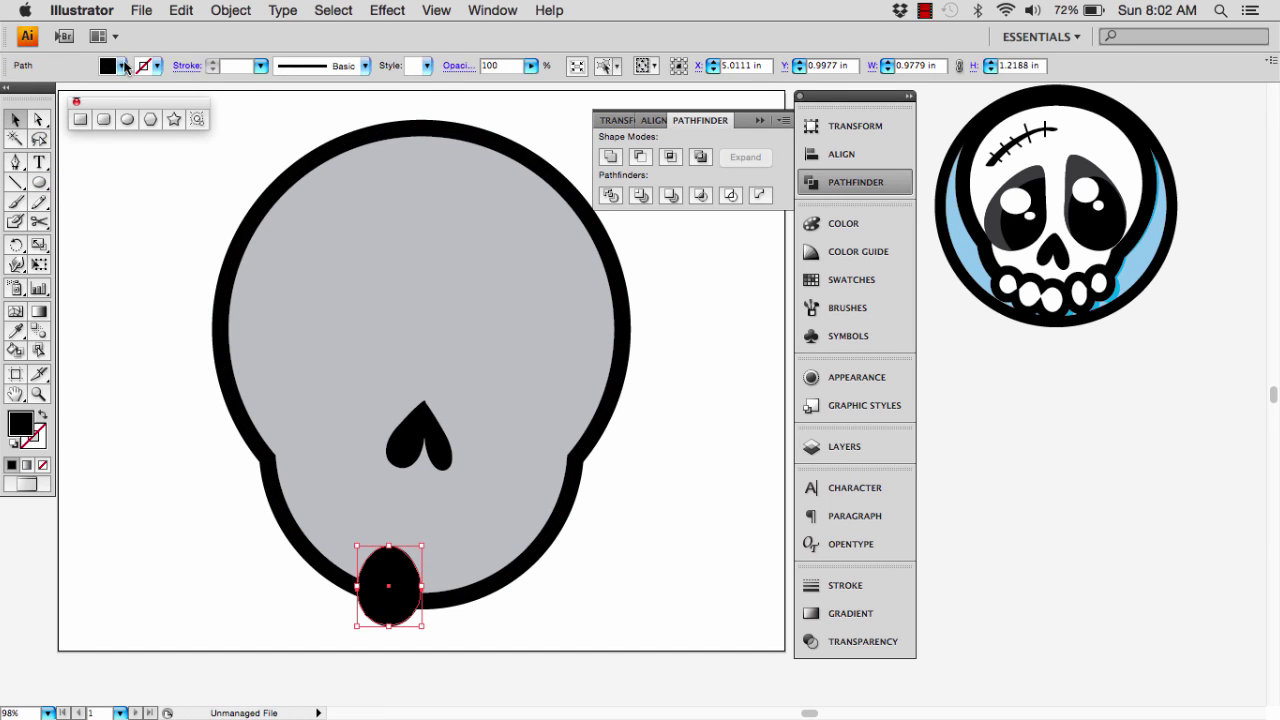
{"action": "left_click", "coordinate": [121, 66]}
{"action": "left_click", "coordinate": [34, 87]}
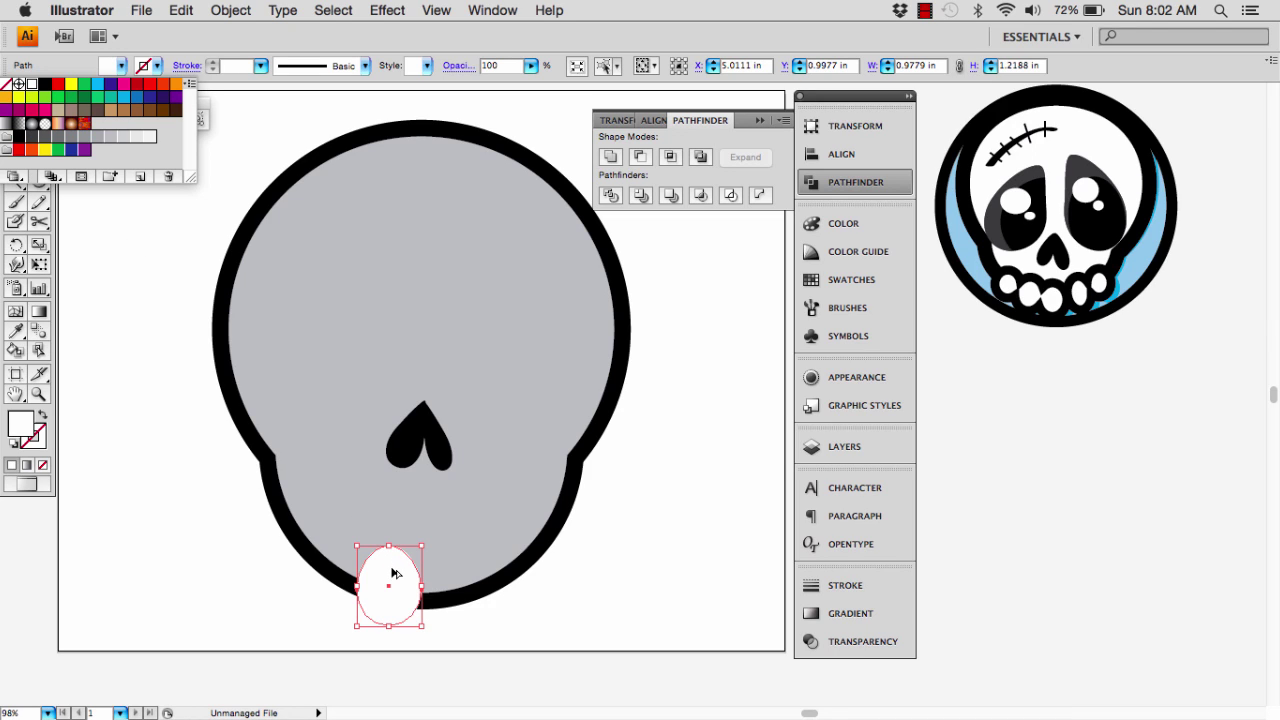
- Duplicate the white tooth into a row of four along the chin, tilting the leftmost clockwise and the rightmost counterclockwise
{"action": "left_click_drag", "start_coordinate": [393, 573], "coordinate": [497, 565]}
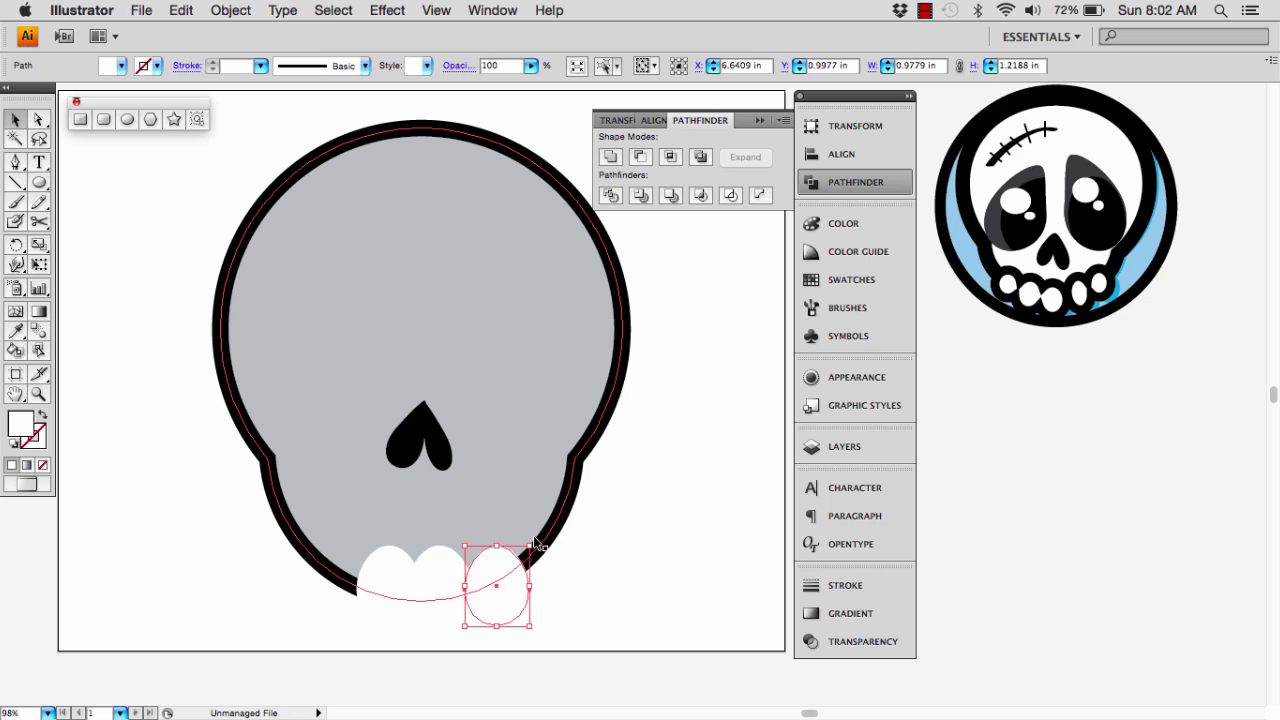
{"action": "mouse_move", "coordinate": [532, 540]}
{"action": "left_mouse_down"}
{"action": "mouse_move", "coordinate": [540, 462]}
{"action": "mouse_move", "coordinate": [523, 537]}
{"action": "left_mouse_up"}
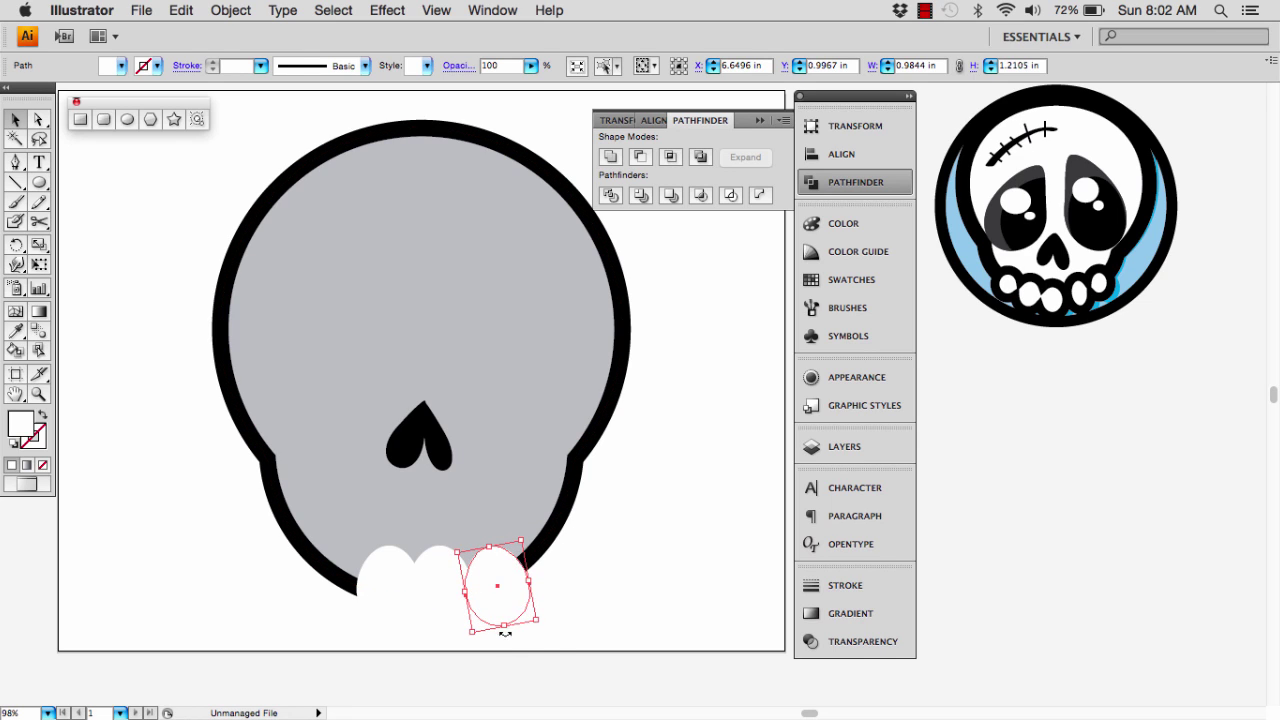
{"action": "left_click_drag", "start_coordinate": [505, 623], "coordinate": [336, 578]}
{"action": "left_click_drag", "start_coordinate": [364, 536], "coordinate": [313, 564]}
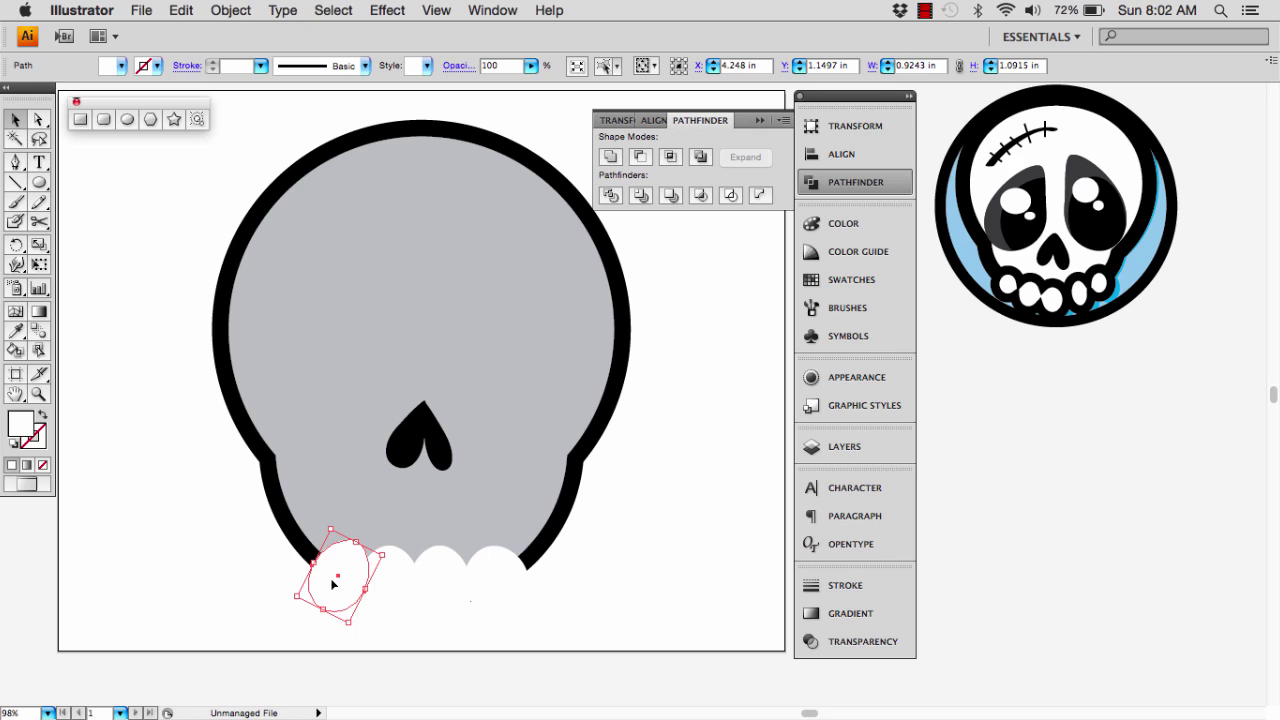
- Nudge the leftmost tooth left and up to about X 4.19, Y 1.22 in
{"action": "key", "text": "Left"}
{"action": "key", "text": "Left"}
{"action": "key", "text": "Up"}
{"action": "key", "text": "Up"}
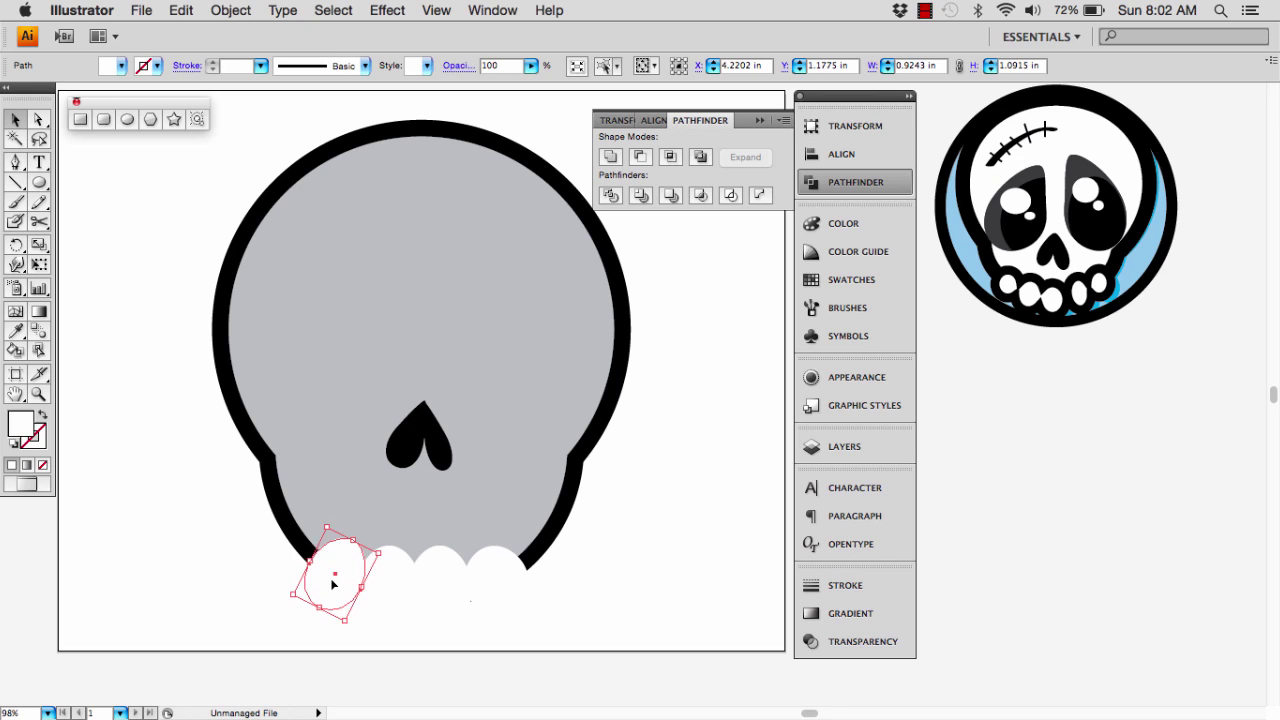
{"action": "key", "text": "Left"}
{"action": "key", "text": "Left"}
{"action": "key", "text": "Up"}
{"action": "key", "text": "Up"}
{"action": "key", "text": "Up"}
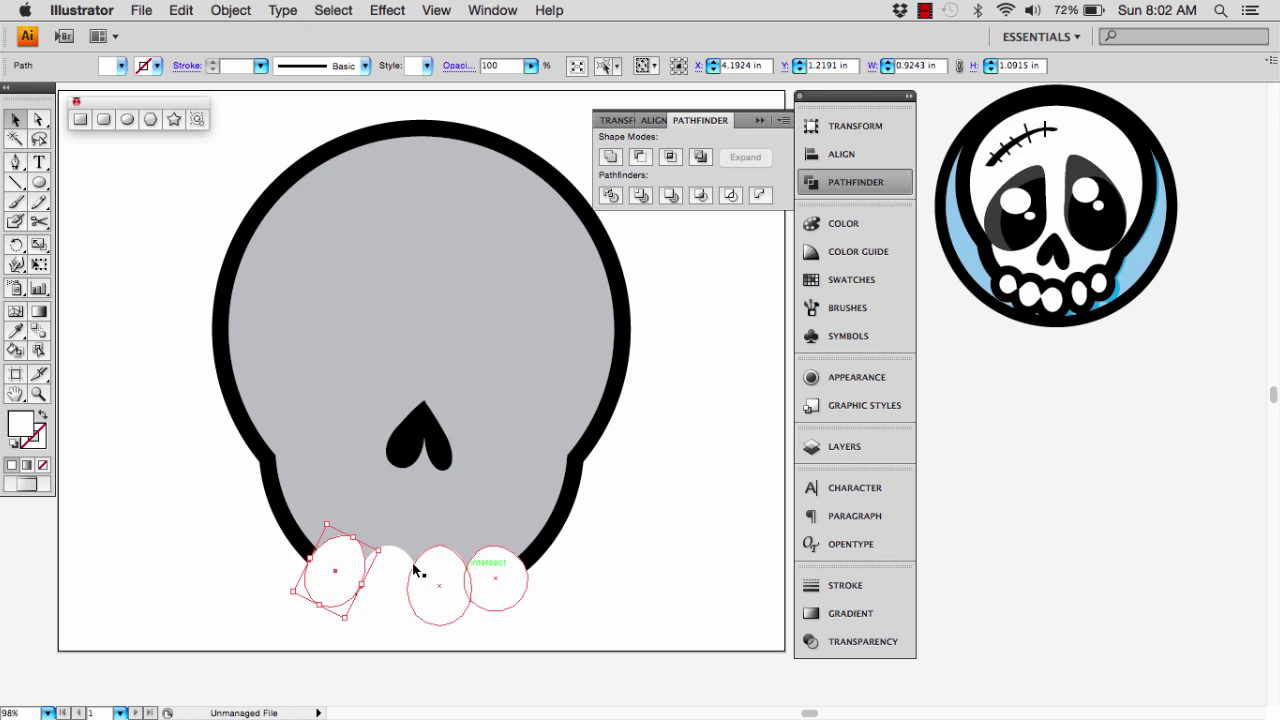
- Nudge the rightmost tooth up and slightly right, and lengthen it downward to about 1.11 in tall
{"action": "left_click", "coordinate": [505, 576]}
{"action": "key", "text": "Up"}
{"action": "key", "text": "Up"}
{"action": "key", "text": "Up"}
{"action": "key", "text": "Up"}
{"action": "key", "text": "Up"}
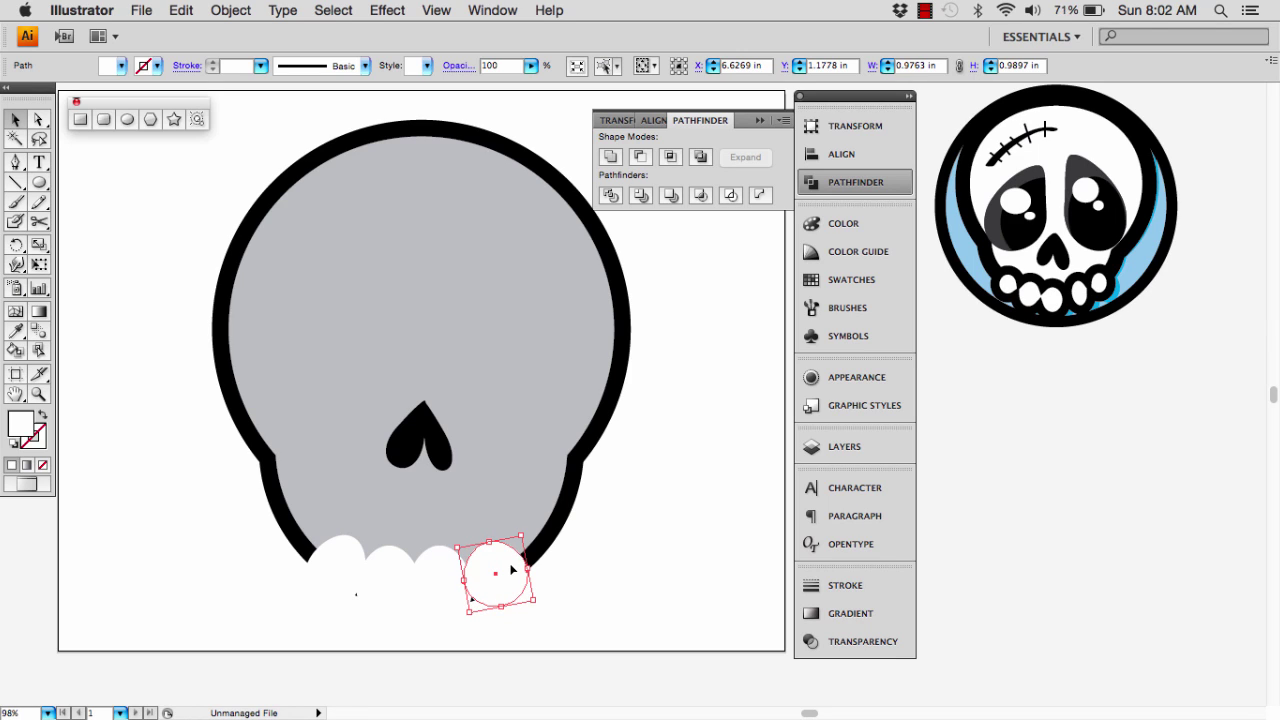
{"action": "key", "text": "Right"}
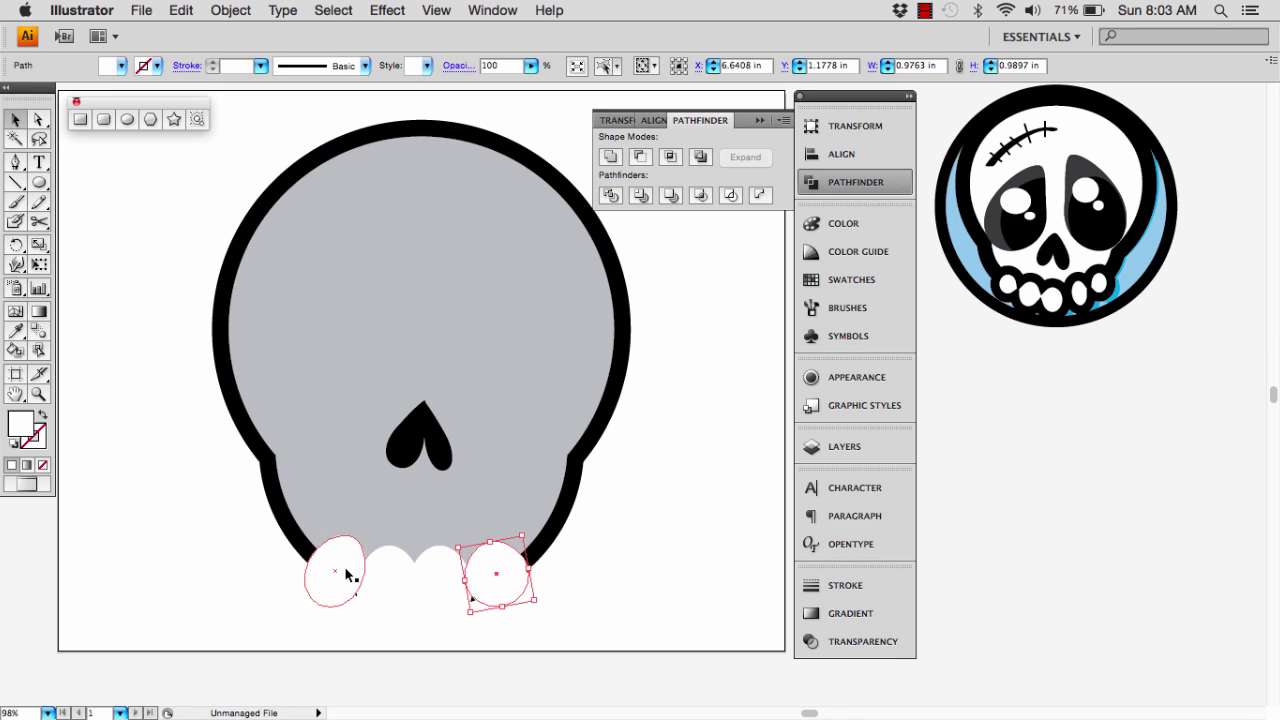
{"action": "left_click_drag", "start_coordinate": [502, 606], "coordinate": [503, 614]}
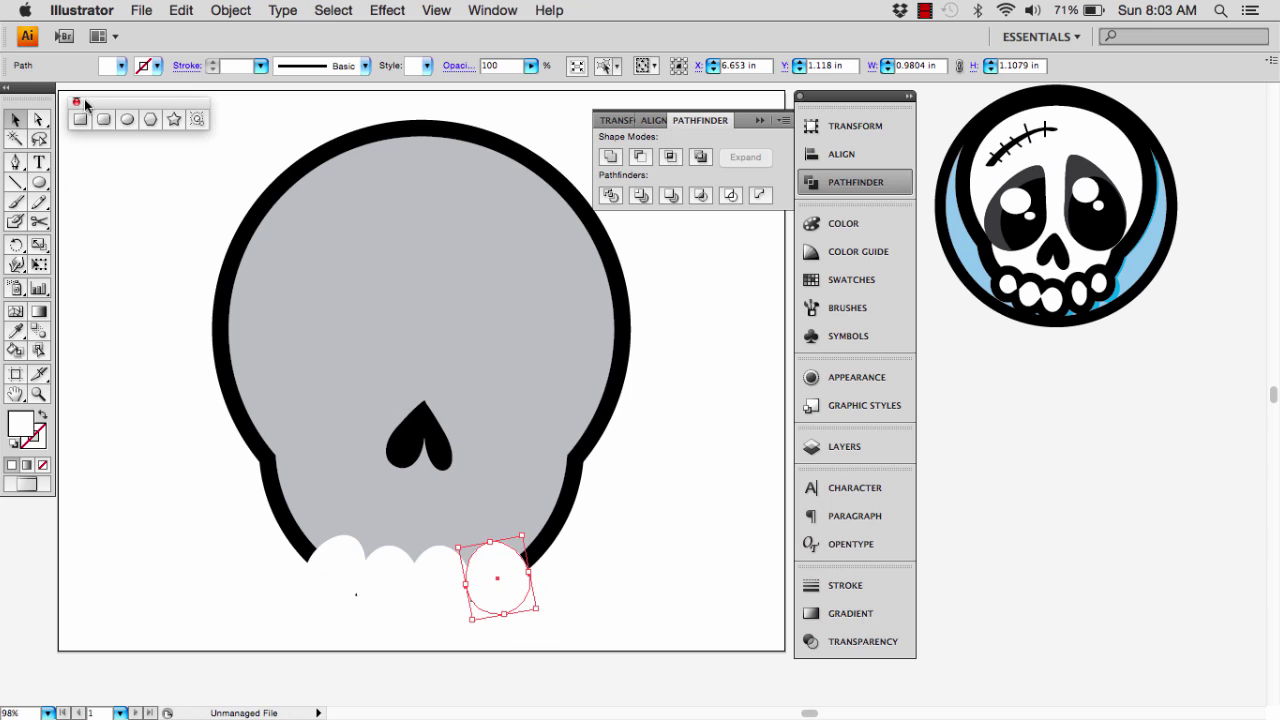
{"action": "left_click", "coordinate": [343, 563]}
{"action": "left_click", "coordinate": [390, 570], "text": "shift"}
{"action": "left_click", "coordinate": [443, 571], "text": "shift"}
{"action": "left_click", "coordinate": [503, 571], "text": "shift"}
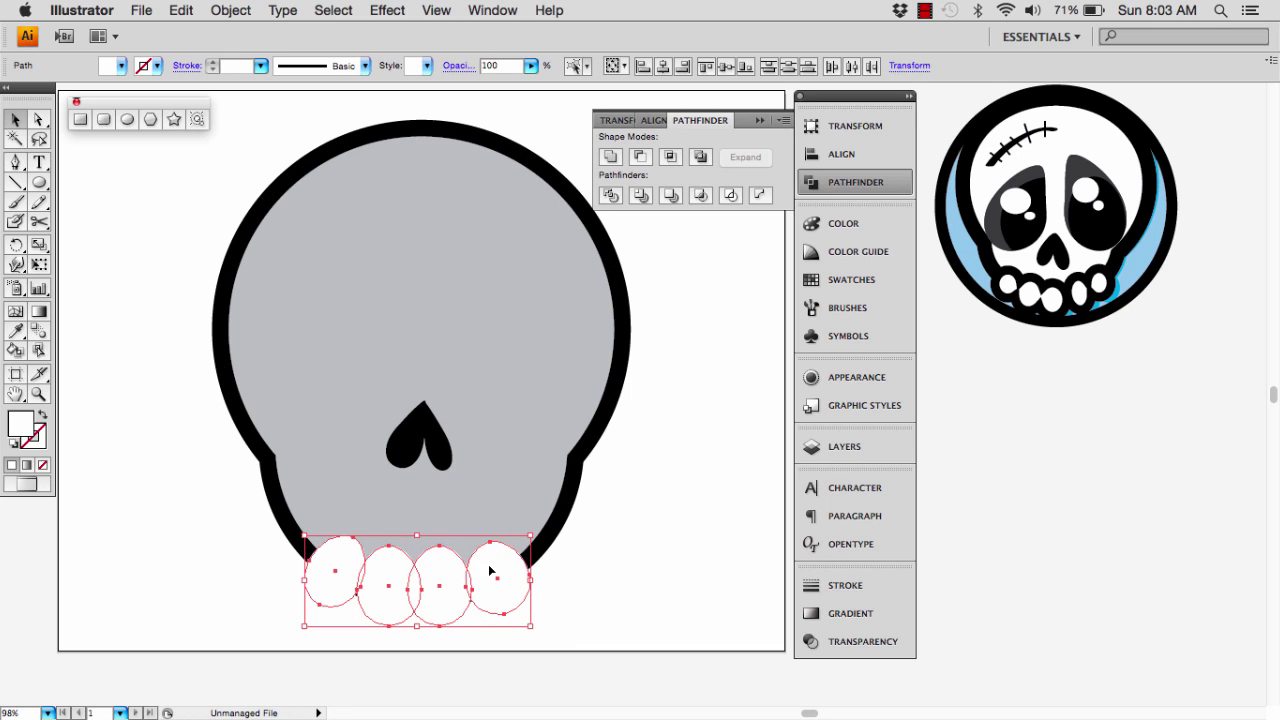
{"action": "left_click", "coordinate": [567, 572]}
- Raise the rightmost tooth's top anchor point slightly to give it a taller, egg-like shape
{"action": "left_click", "coordinate": [500, 568]}
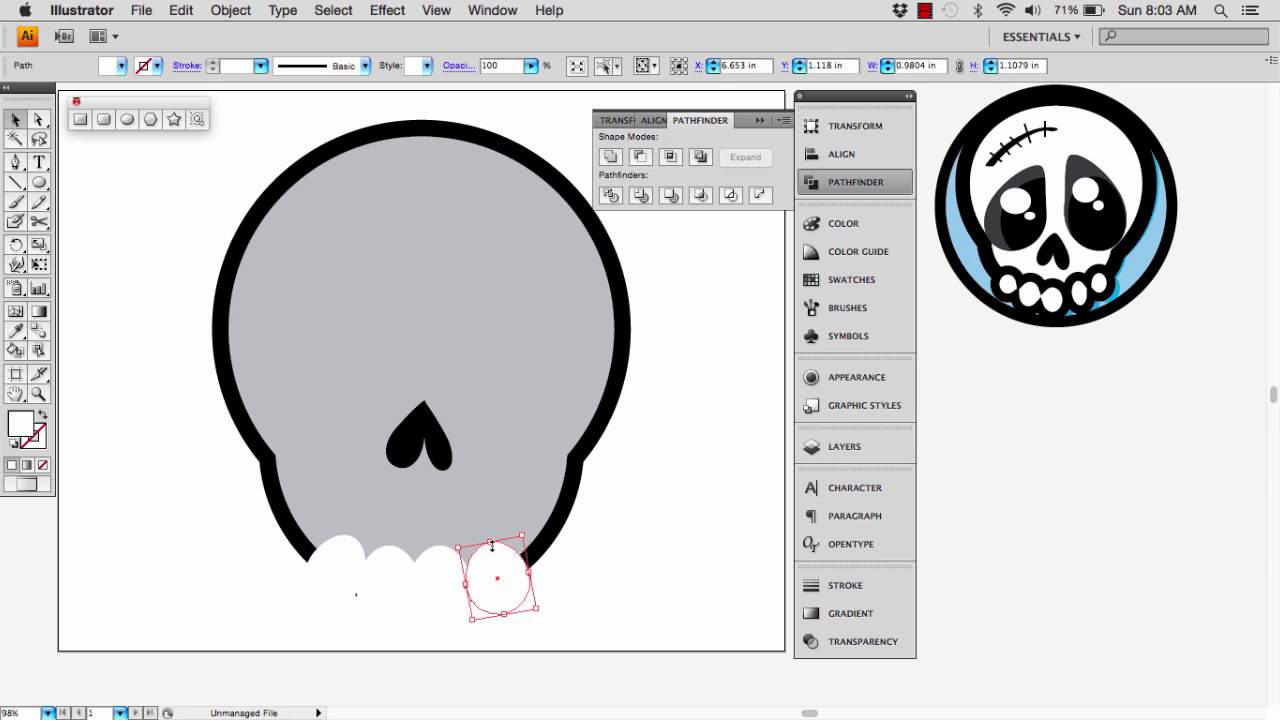
{"action": "key", "text": "a"}
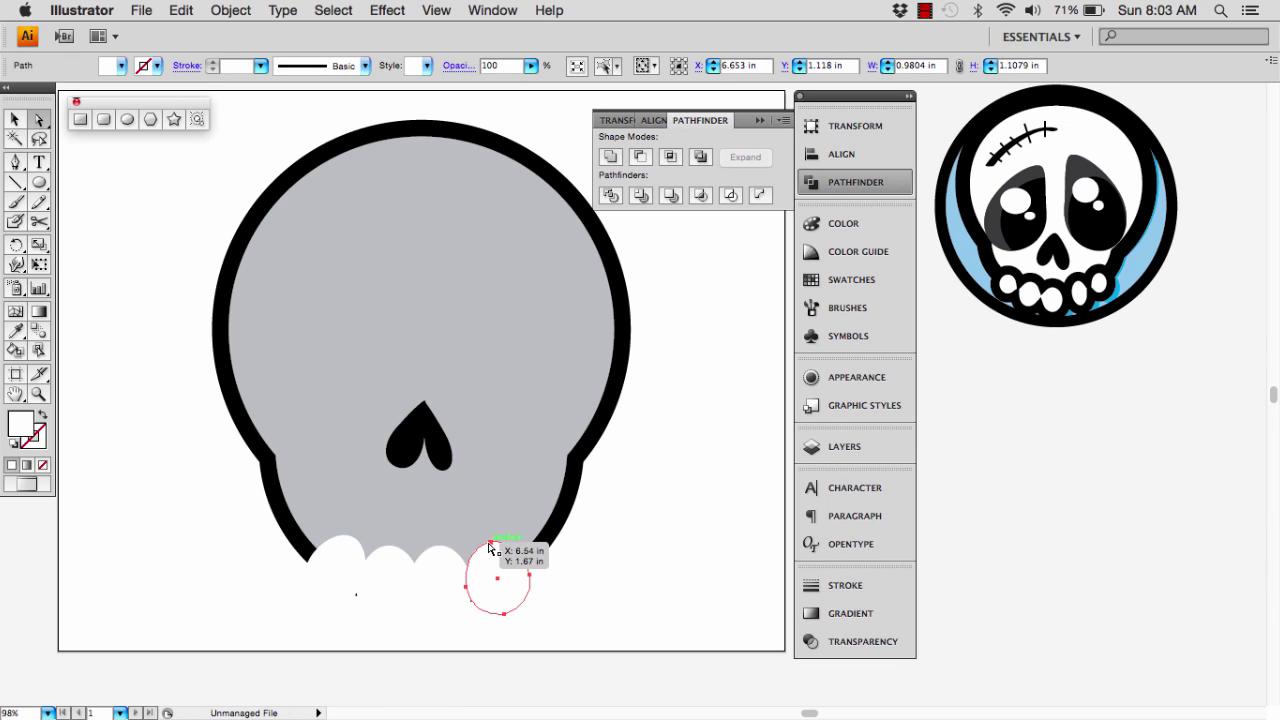
{"action": "left_click", "coordinate": [491, 546]}
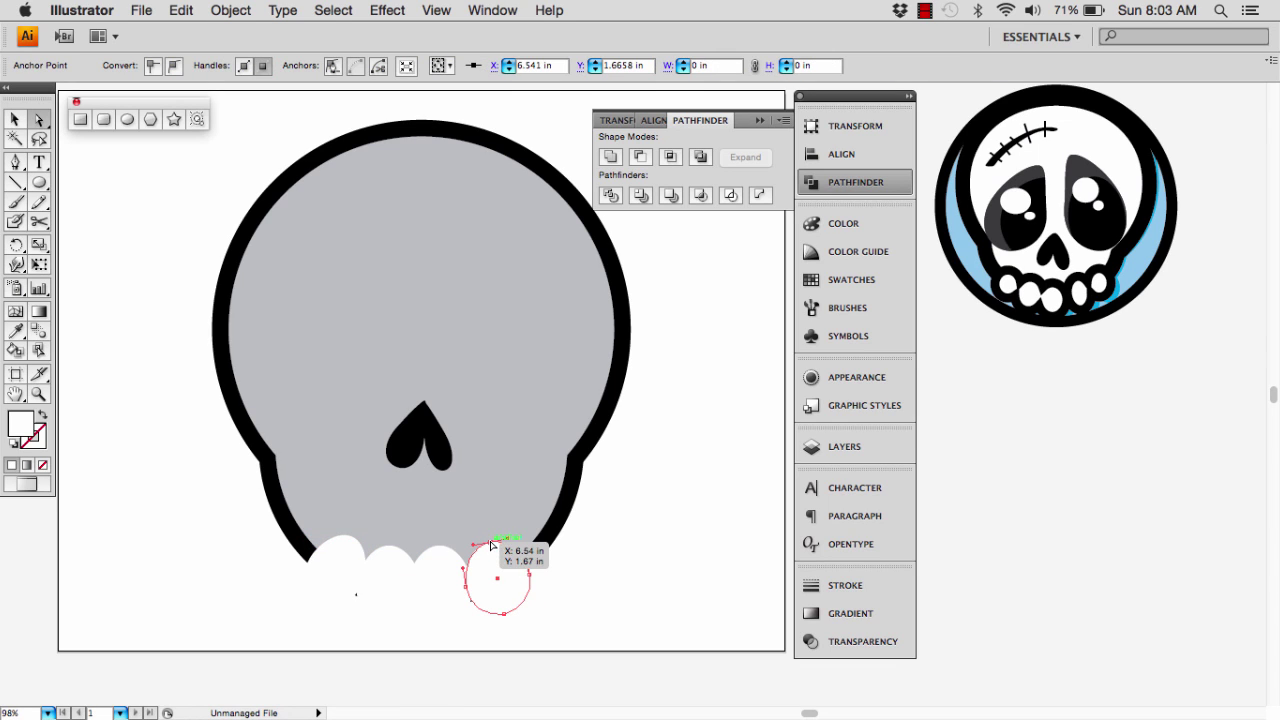
{"action": "left_click_drag", "start_coordinate": [491, 546], "coordinate": [335, 566]}
{"action": "left_click", "coordinate": [587, 578]}
- Unite all four white teeth into a single shape
{"action": "key", "text": "v"}
{"action": "left_click", "coordinate": [347, 587]}
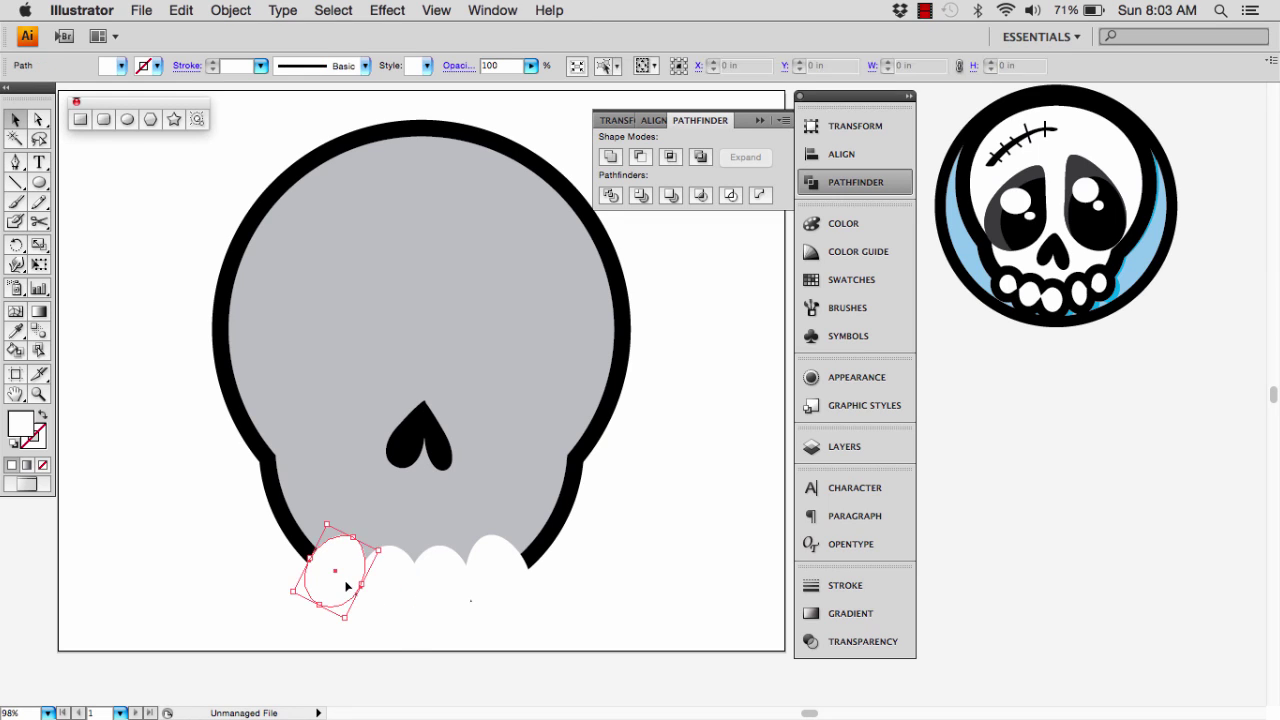
{"action": "left_click", "coordinate": [391, 586], "text": "shift"}
{"action": "left_click", "coordinate": [443, 580], "text": "shift"}
{"action": "left_click", "coordinate": [500, 571], "text": "shift"}
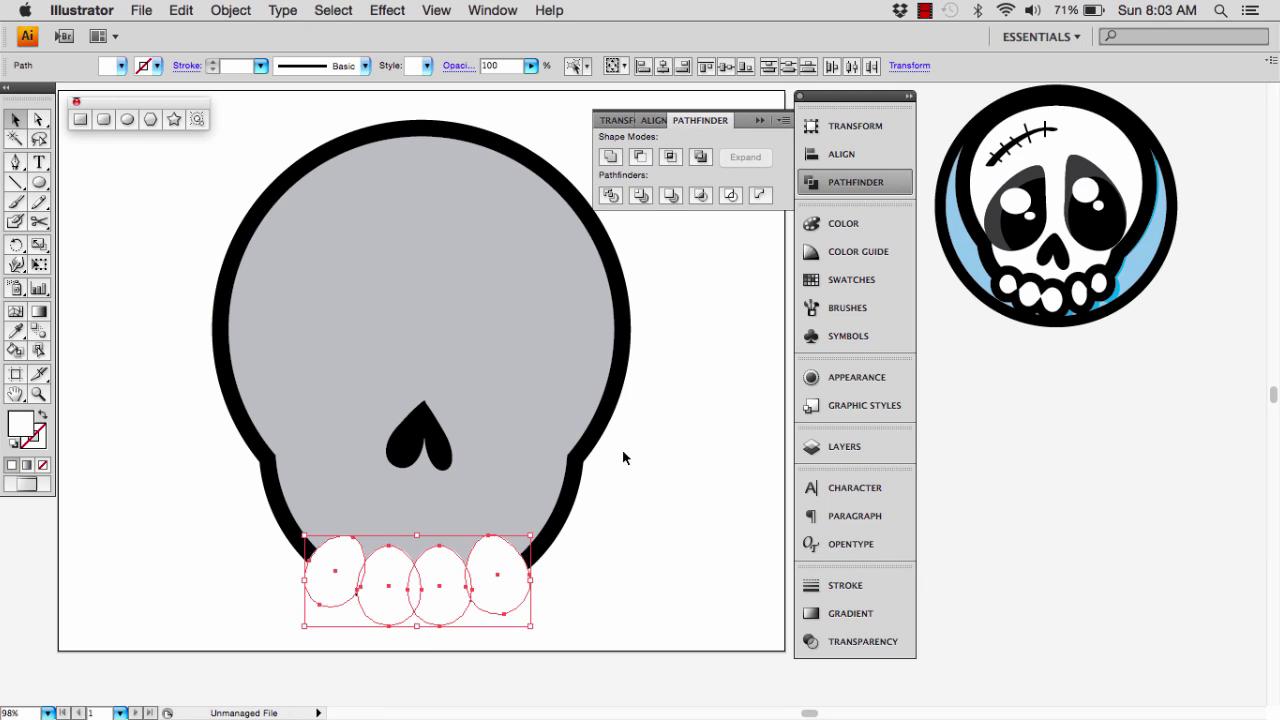
{"action": "left_click", "coordinate": [611, 158]}
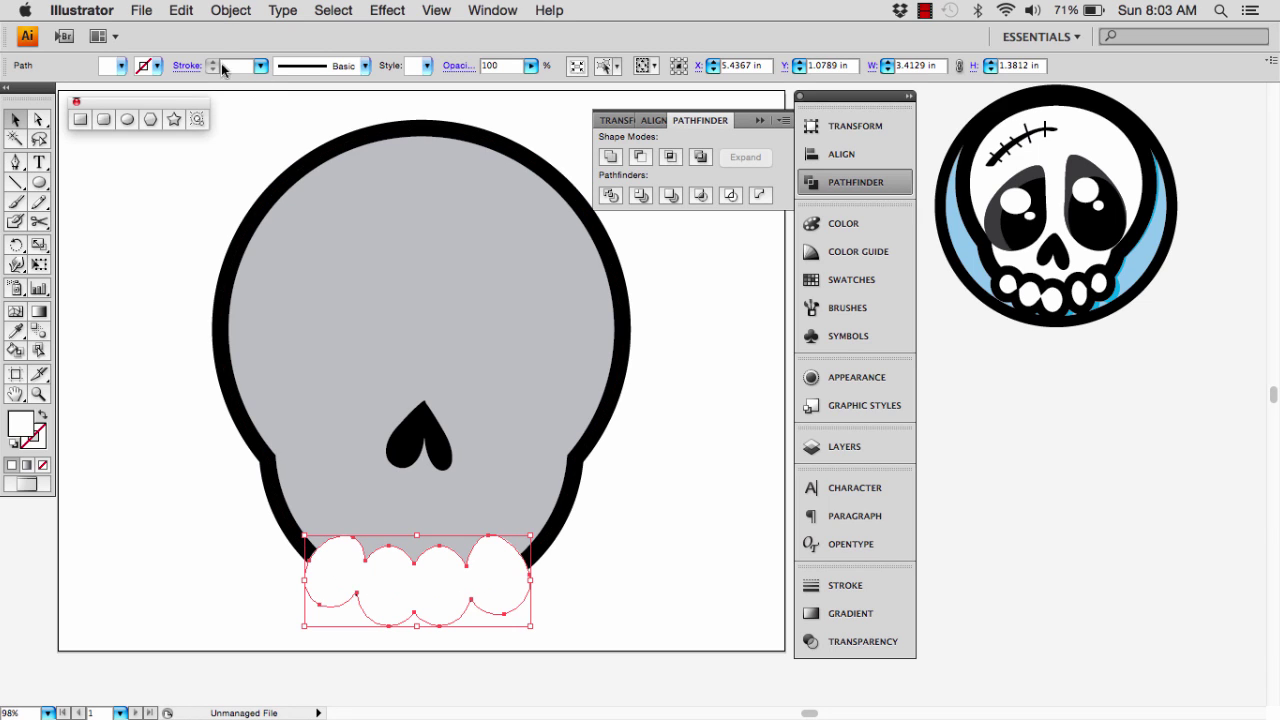
- Give the united teeth shape a black stroke and increase its weight to 12 pt
{"action": "left_click", "coordinate": [157, 65]}
{"action": "left_click", "coordinate": [45, 85]}
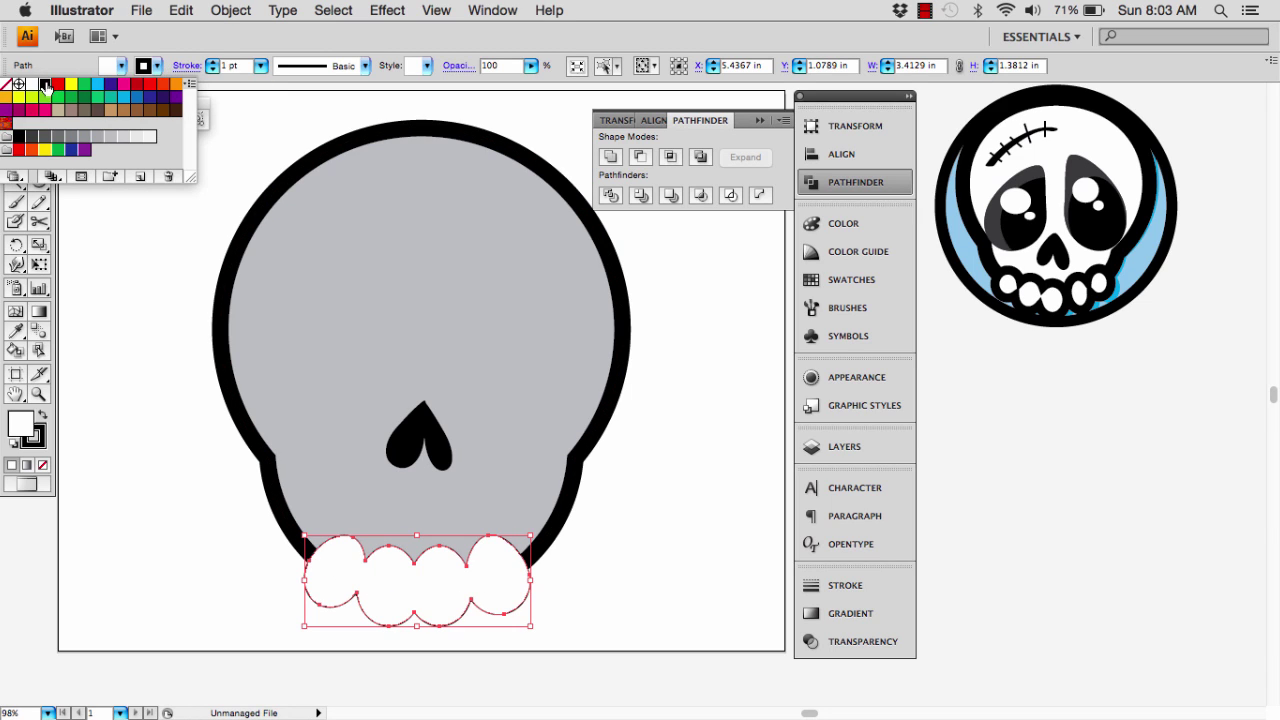
{"action": "left_click", "coordinate": [215, 65]}
{"action": "left_click", "coordinate": [215, 65]}
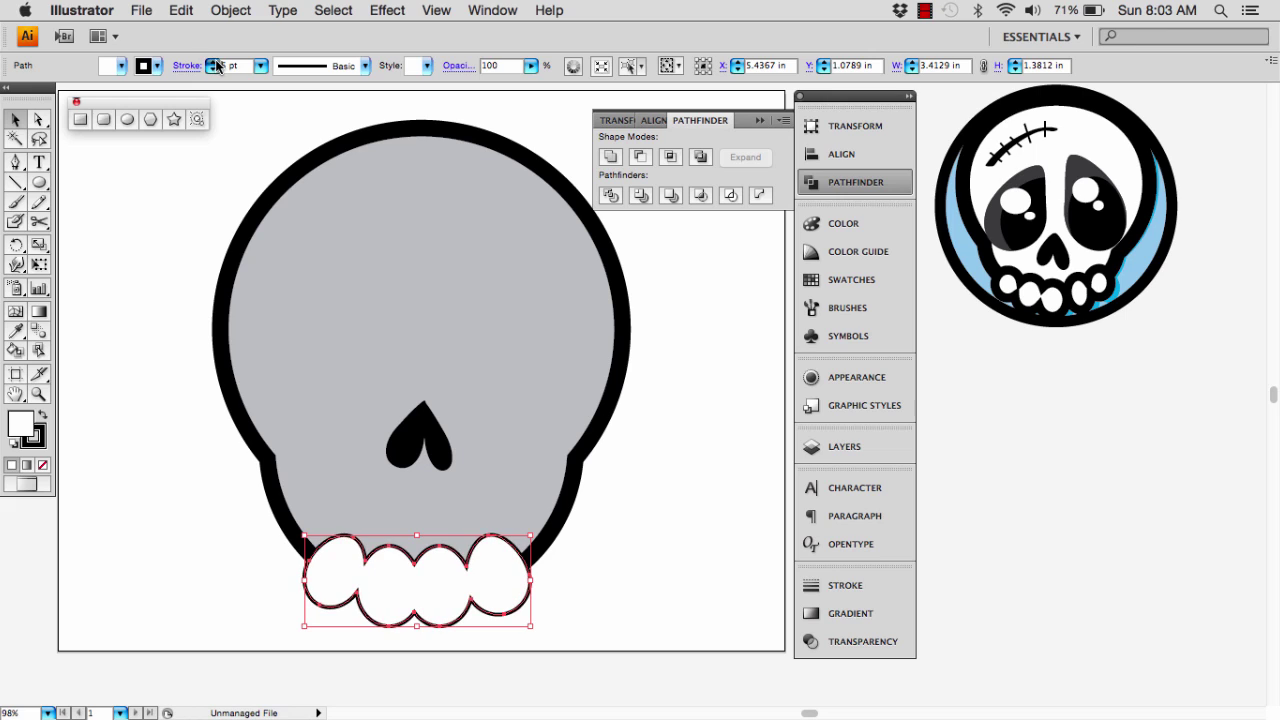
{"action": "left_click", "coordinate": [215, 65]}
{"action": "left_click", "coordinate": [215, 65]}
{"action": "left_click", "coordinate": [213, 65]}
{"action": "left_click", "coordinate": [213, 65]}
{"action": "left_click", "coordinate": [213, 65]}
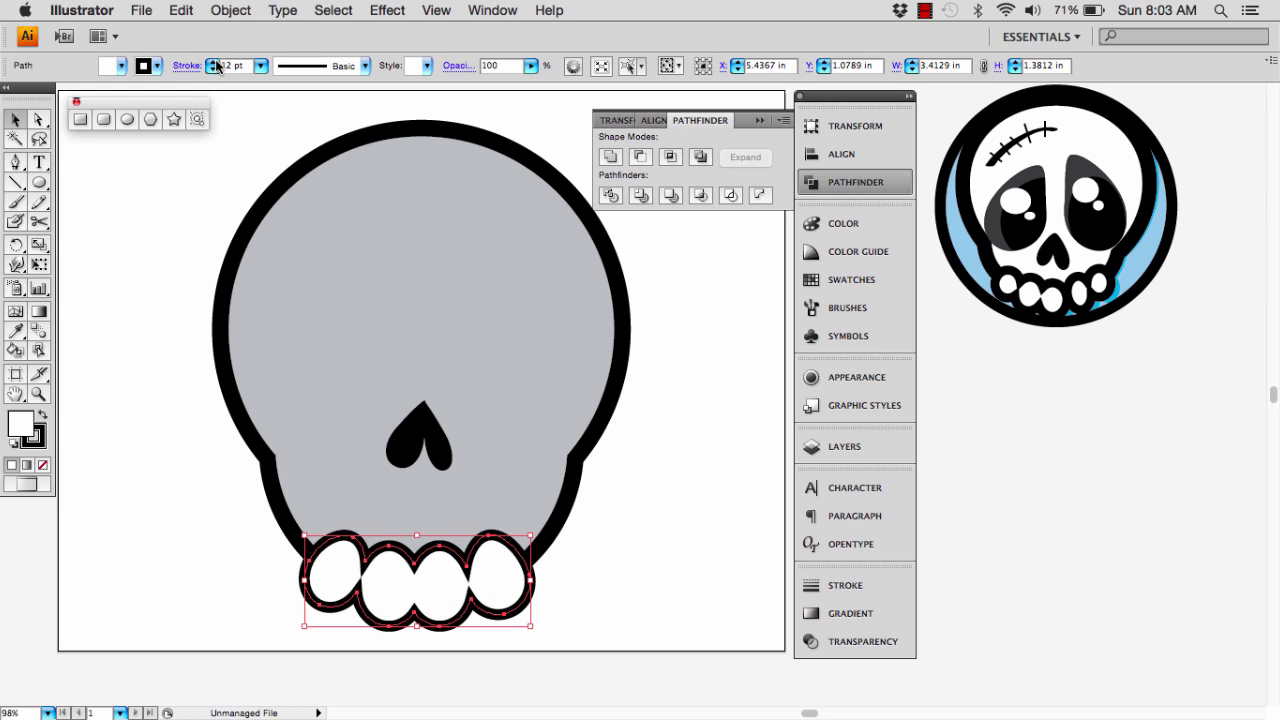
- Nudge the outlined row of teeth slightly right and up on the jaw, to about X 5.46 in, Y 1.19 in
{"action": "left_click", "coordinate": [640, 468]}
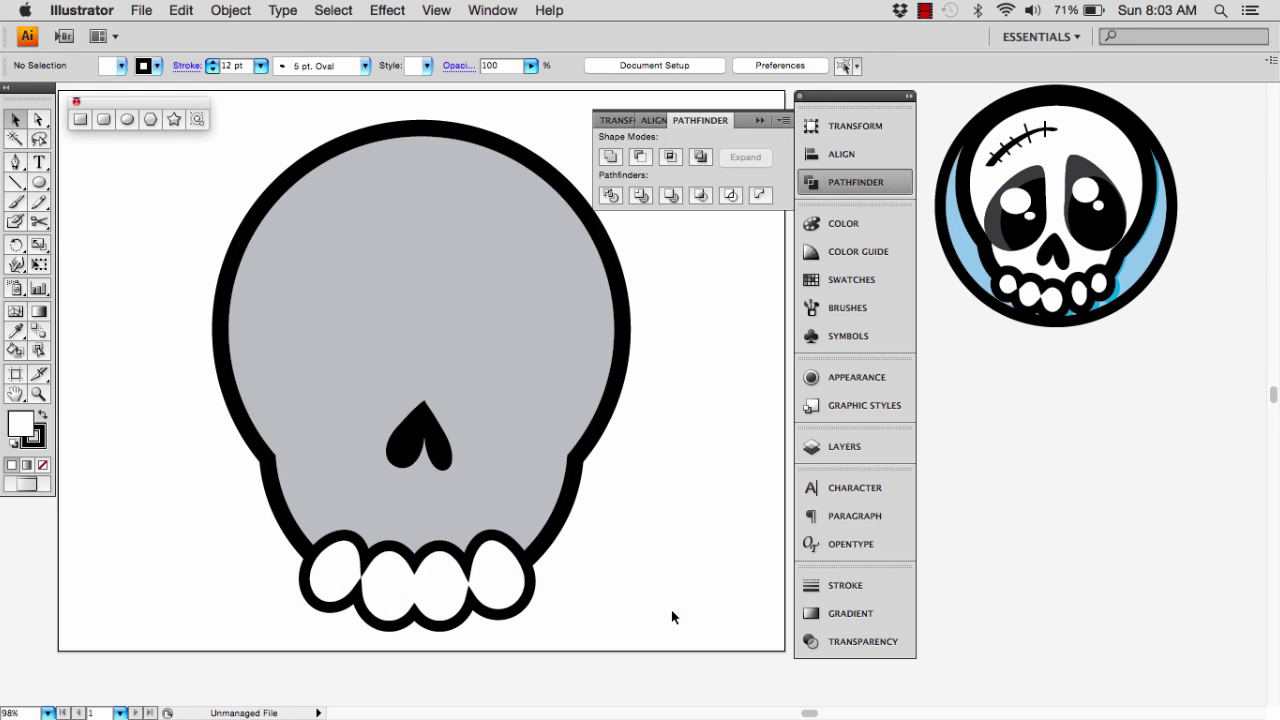
{"action": "left_click", "coordinate": [505, 588]}
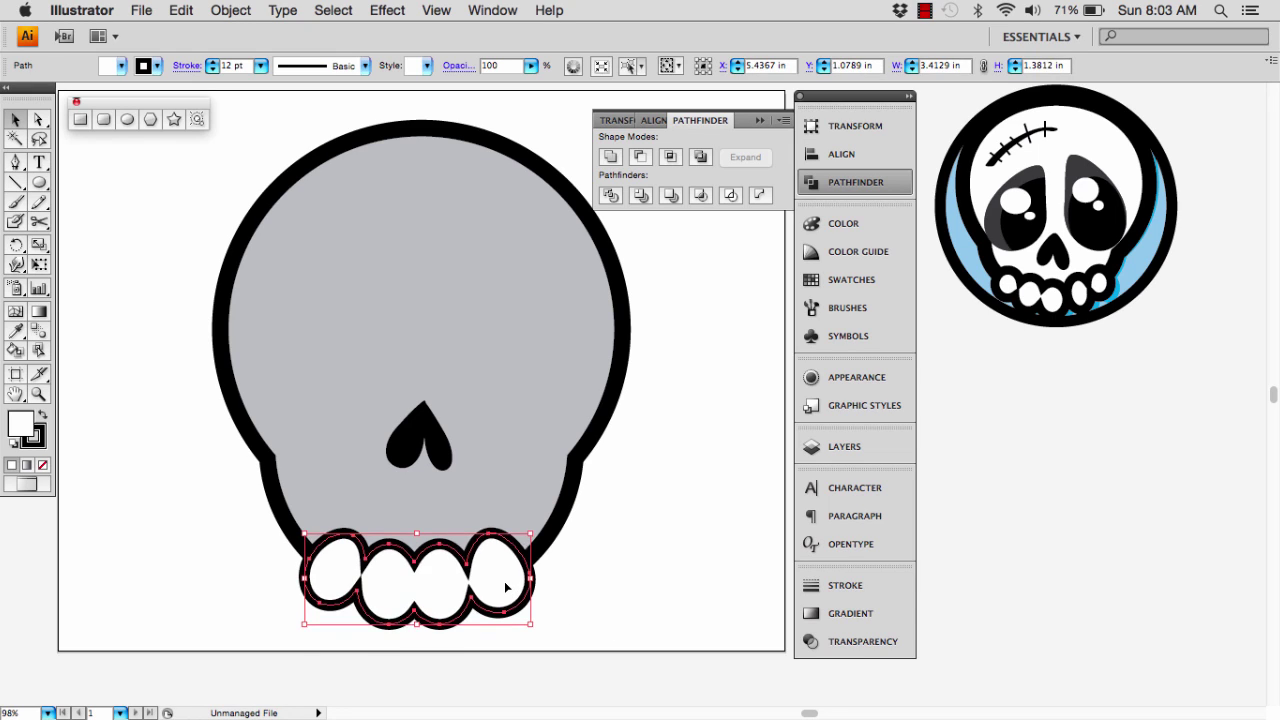
{"action": "key", "text": "Right"}
{"action": "key", "text": "Right"}
{"action": "key", "text": "Right"}
{"action": "key", "text": "Up"}
{"action": "key", "text": "Up"}
{"action": "key", "text": "Up"}
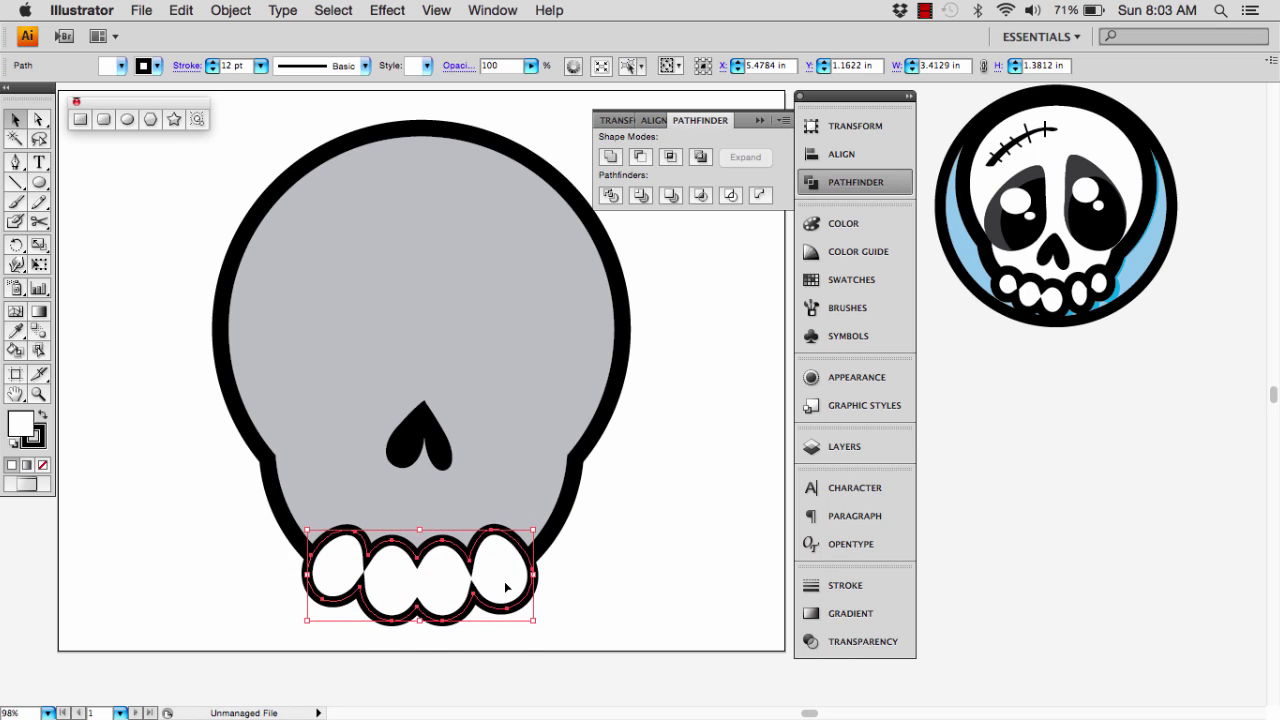
{"action": "key", "text": "Left"}
{"action": "key", "text": "Up"}
{"action": "key", "text": "Up"}
{"action": "key", "text": "Up"}
{"action": "key", "text": "Up"}
{"action": "key", "text": "Up"}
{"action": "key", "text": "Up"}
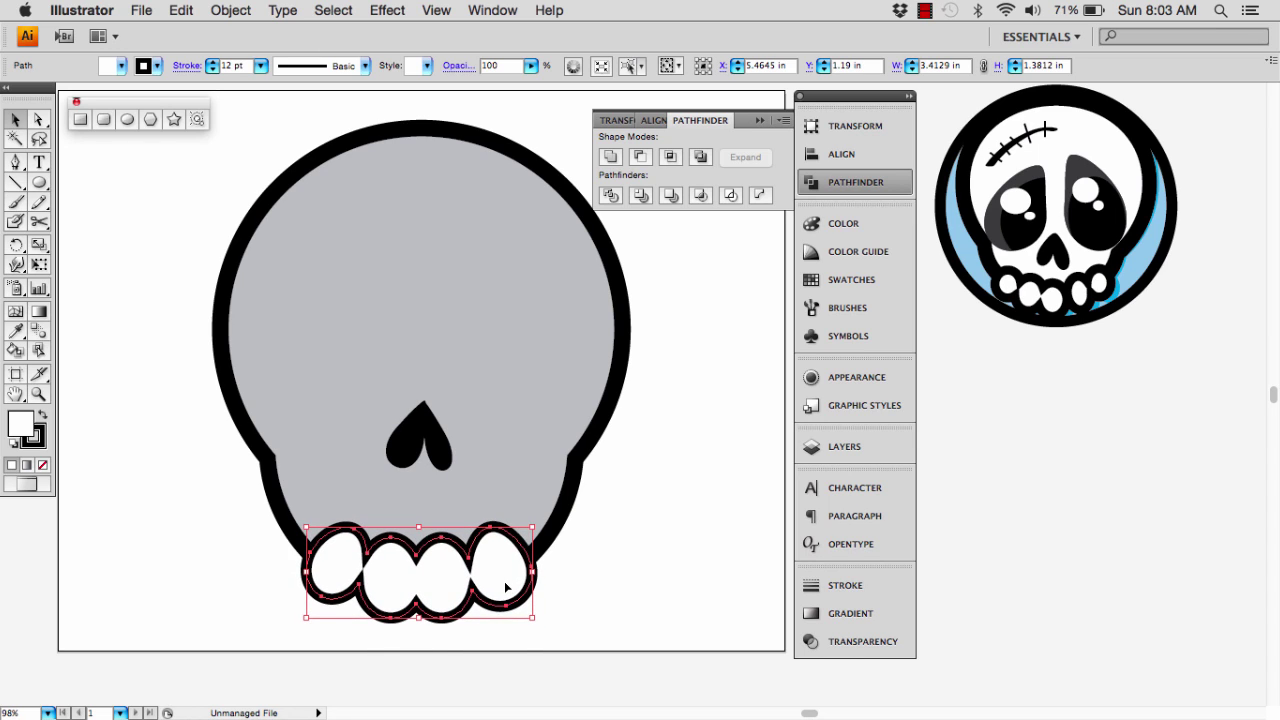
{"action": "key", "text": "Down"}
{"action": "key", "text": "Down"}
{"action": "key", "text": "Down"}
{"action": "key", "text": "Down"}
{"action": "key", "text": "Down"}
{"action": "key", "text": "Down"}
{"action": "key", "text": "Down"}
- Move the black nose straight down to about Y 2.63 in, closer to the row of teeth
{"action": "left_click", "coordinate": [449, 455]}
{"action": "key", "text": "Down"}
{"action": "key", "text": "Down"}
{"action": "key", "text": "Down"}
{"action": "key", "text": "Down"}
{"action": "key", "text": "Down"}
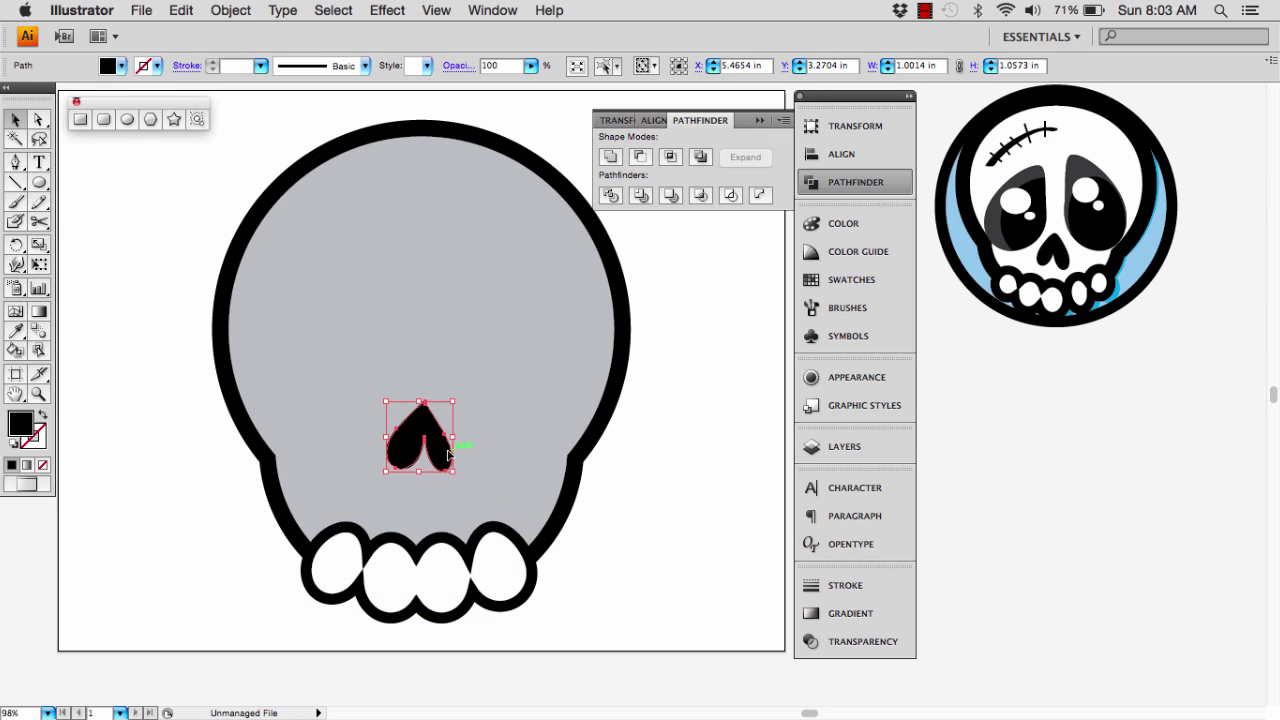
{"action": "key", "text": "Down"}
{"action": "key", "text": "Down"}
{"action": "key", "text": "Down"}
{"action": "key", "text": "Down"}
{"action": "key", "text": "Down"}
{"action": "key", "text": "Down"}
{"action": "key", "text": "Down"}
{"action": "key", "text": "Down"}
{"action": "key", "text": "Down"}
{"action": "key", "text": "Down"}
{"action": "key", "text": "Down"}
{"action": "key", "text": "Down"}
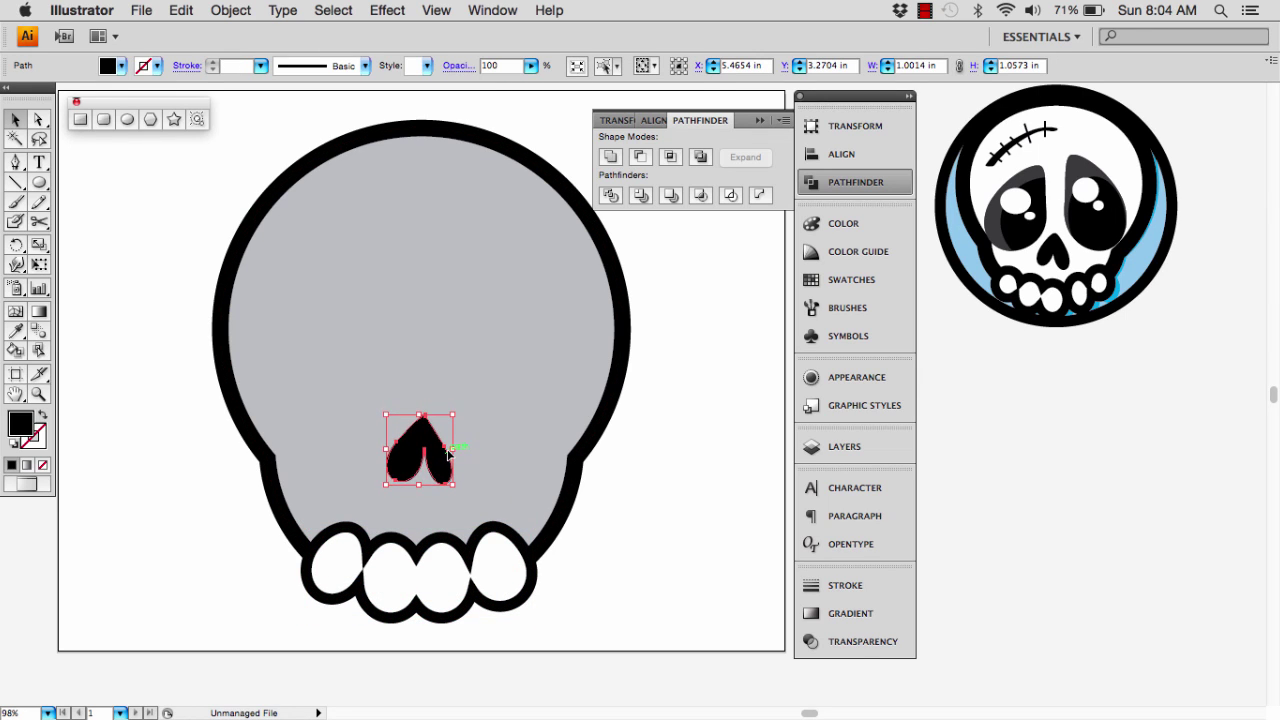
{"action": "key", "text": "Down"}
{"action": "key", "text": "Down"}
{"action": "key", "text": "Down"}
{"action": "key", "text": "Down"}
{"action": "key", "text": "Down"}
{"action": "key", "text": "Down"}
{"action": "key", "text": "Down"}
{"action": "key", "text": "Down"}
{"action": "key", "text": "Down"}
{"action": "key", "text": "Down"}
{"action": "key", "text": "Down"}
{"action": "key", "text": "Down"}
{"action": "key", "text": "Down"}
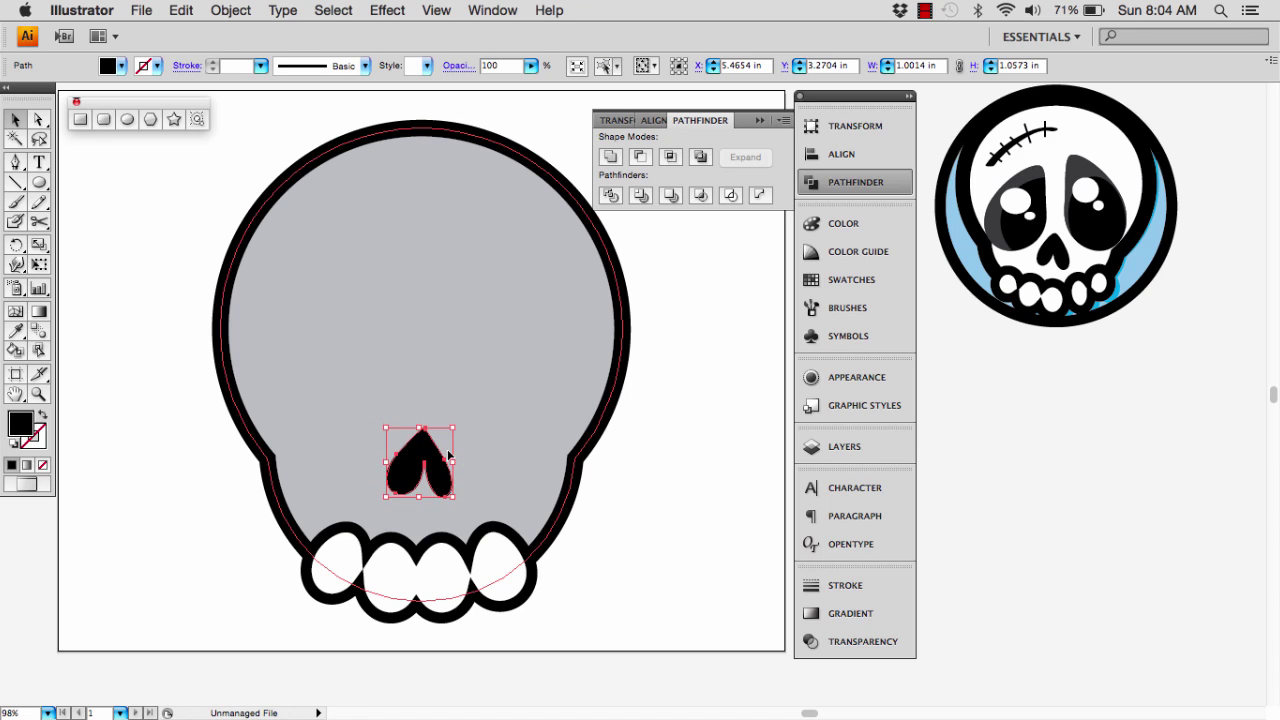
{"action": "key", "text": "Down"}
{"action": "key", "text": "Down"}
{"action": "key", "text": "Down"}
{"action": "key", "text": "Down"}
{"action": "key", "text": "Down"}
{"action": "key", "text": "Down"}
{"action": "key", "text": "Down"}
{"action": "key", "text": "Down"}
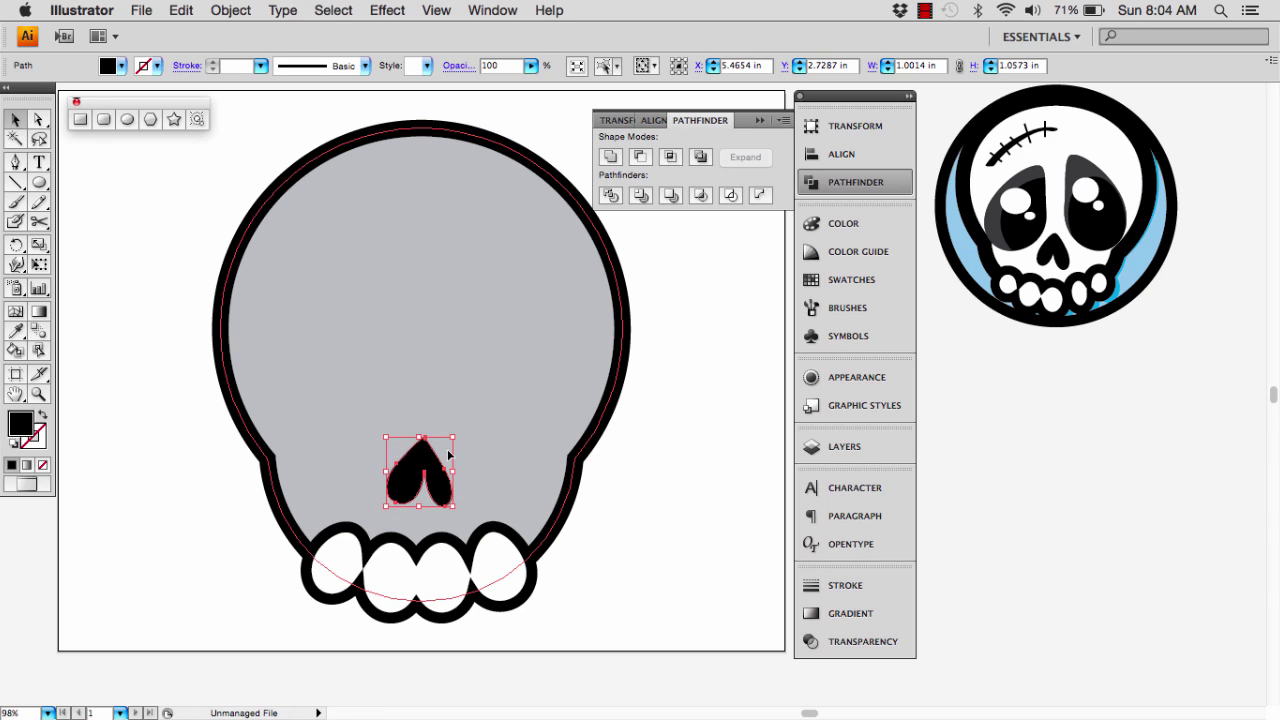
{"action": "key", "text": "Down"}
{"action": "key", "text": "Down"}
{"action": "key", "text": "Down"}
{"action": "key", "text": "Down"}
{"action": "key", "text": "Down"}
{"action": "key", "text": "Down"}
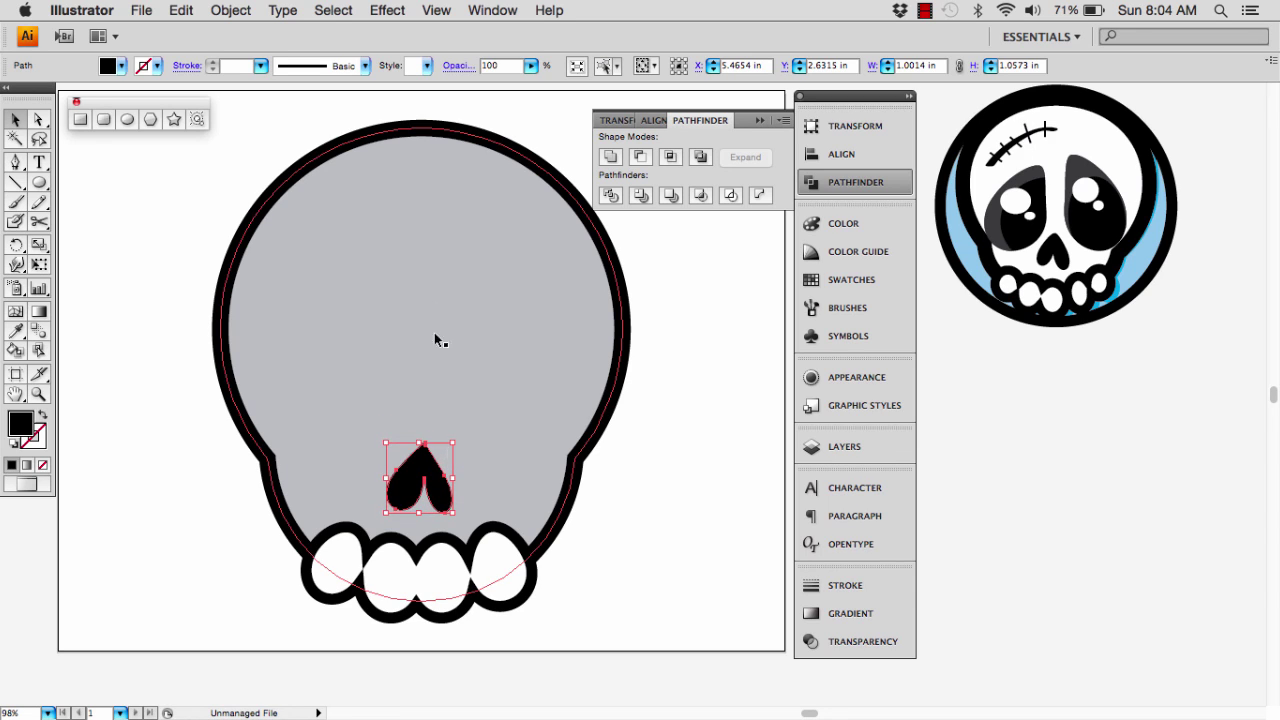
- Draw a black, strokeless ellipse about 1.81 by 2.94 in as the eye socket on the skull's left side
{"action": "left_click", "coordinate": [179, 467]}
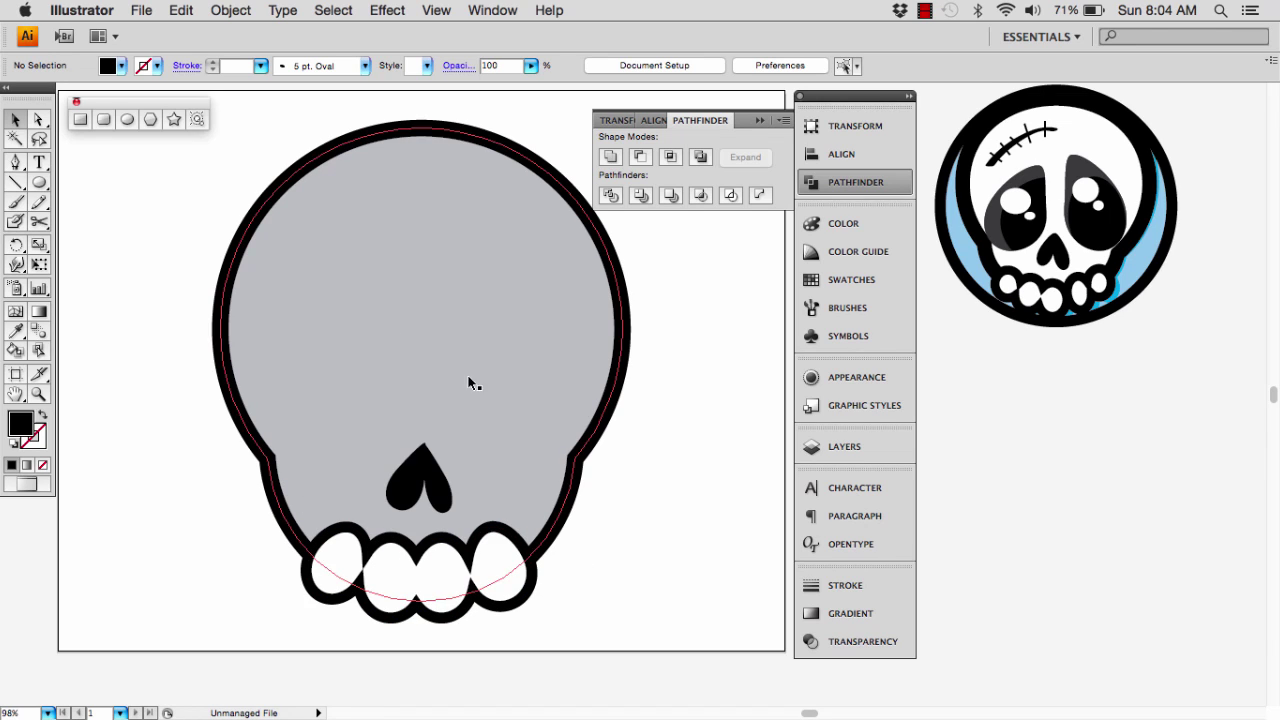
{"action": "left_click", "coordinate": [42, 185]}
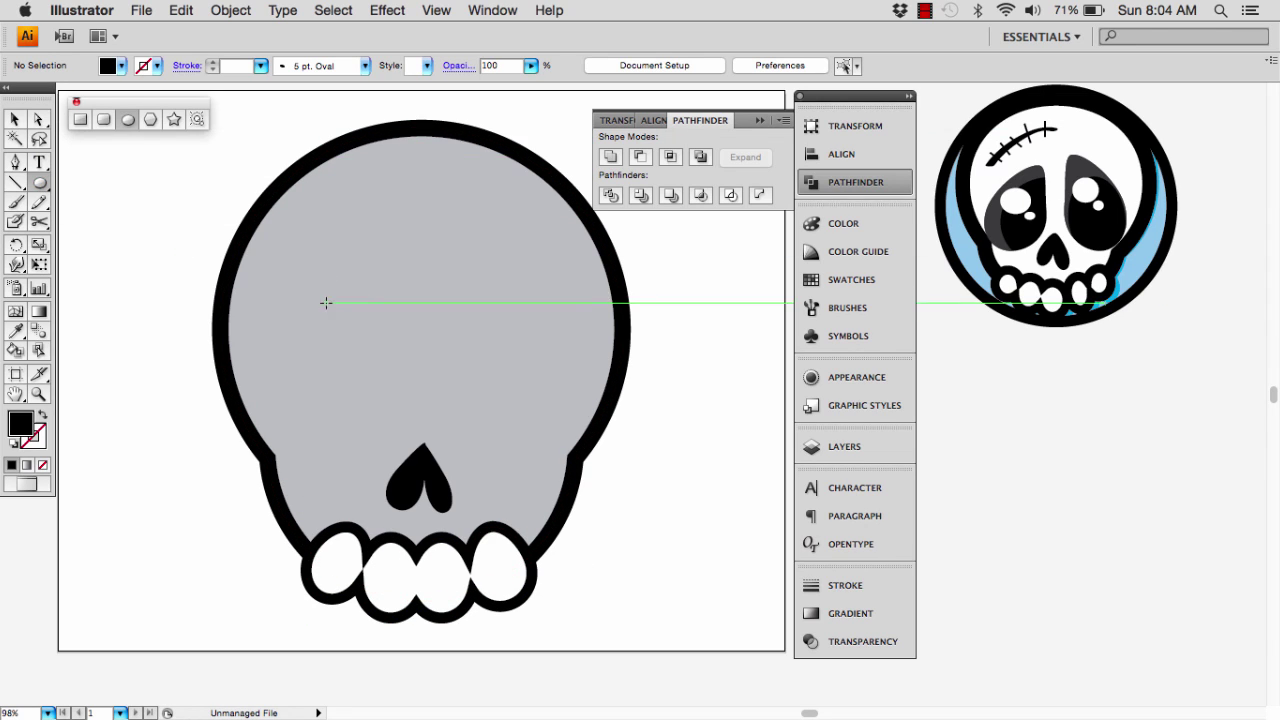
{"action": "mouse_move", "coordinate": [287, 284]}
{"action": "left_mouse_down"}
{"action": "mouse_move", "coordinate": [376, 456]}
{"action": "mouse_move", "coordinate": [406, 478]}
{"action": "left_mouse_up"}
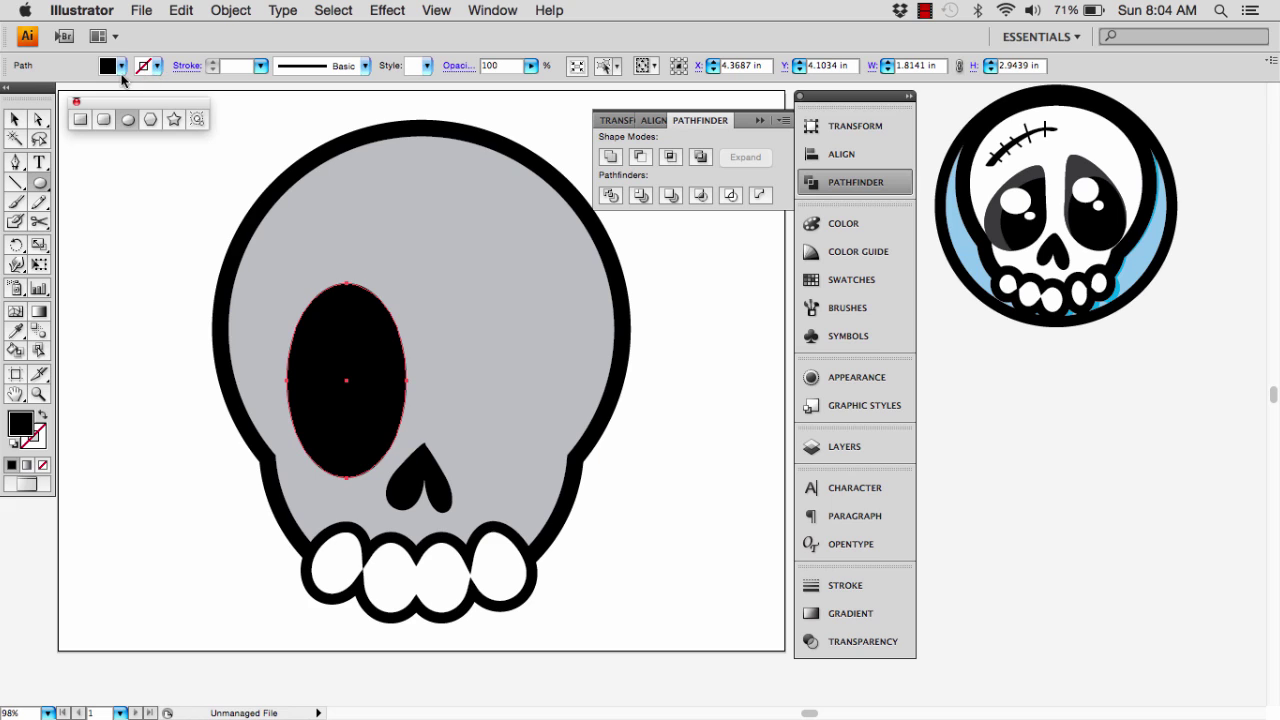
- Apply a vertical Bulge warp with 0% bend and 19% vertical distortion to the eye ellipse, and expand its appearance
{"action": "left_click", "coordinate": [398, 14]}
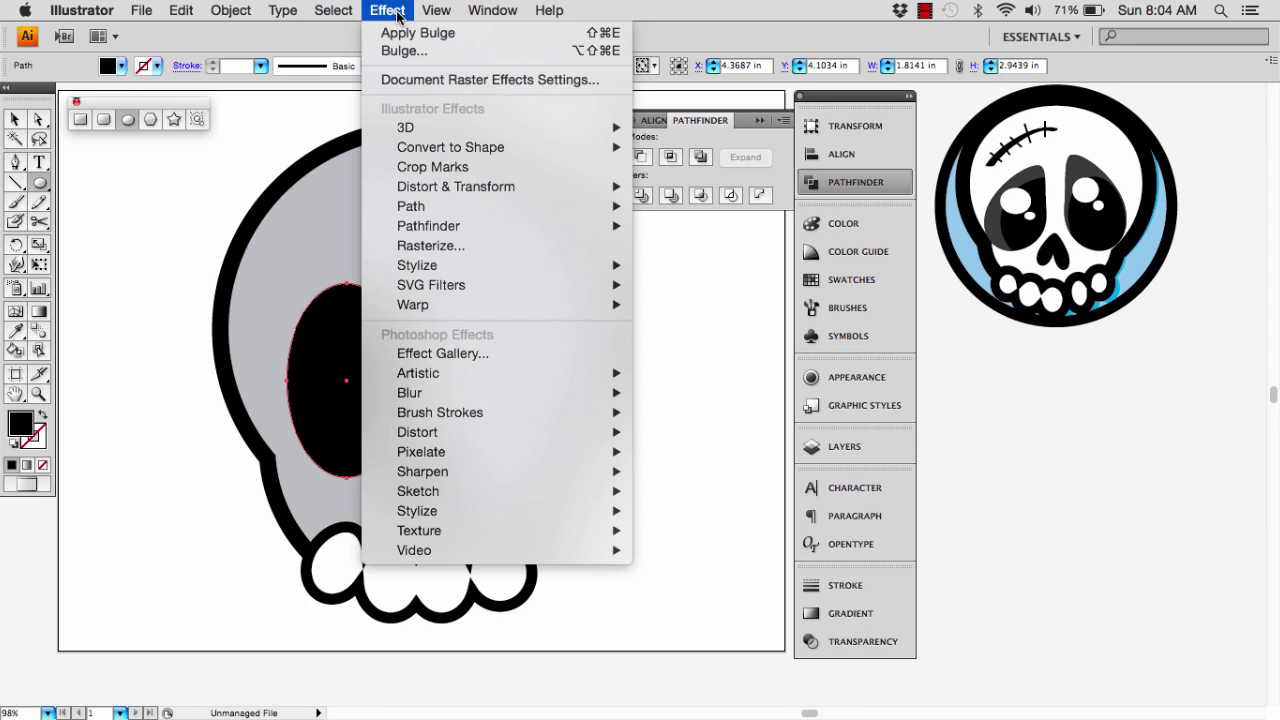
{"action": "mouse_move", "coordinate": [471, 291]}
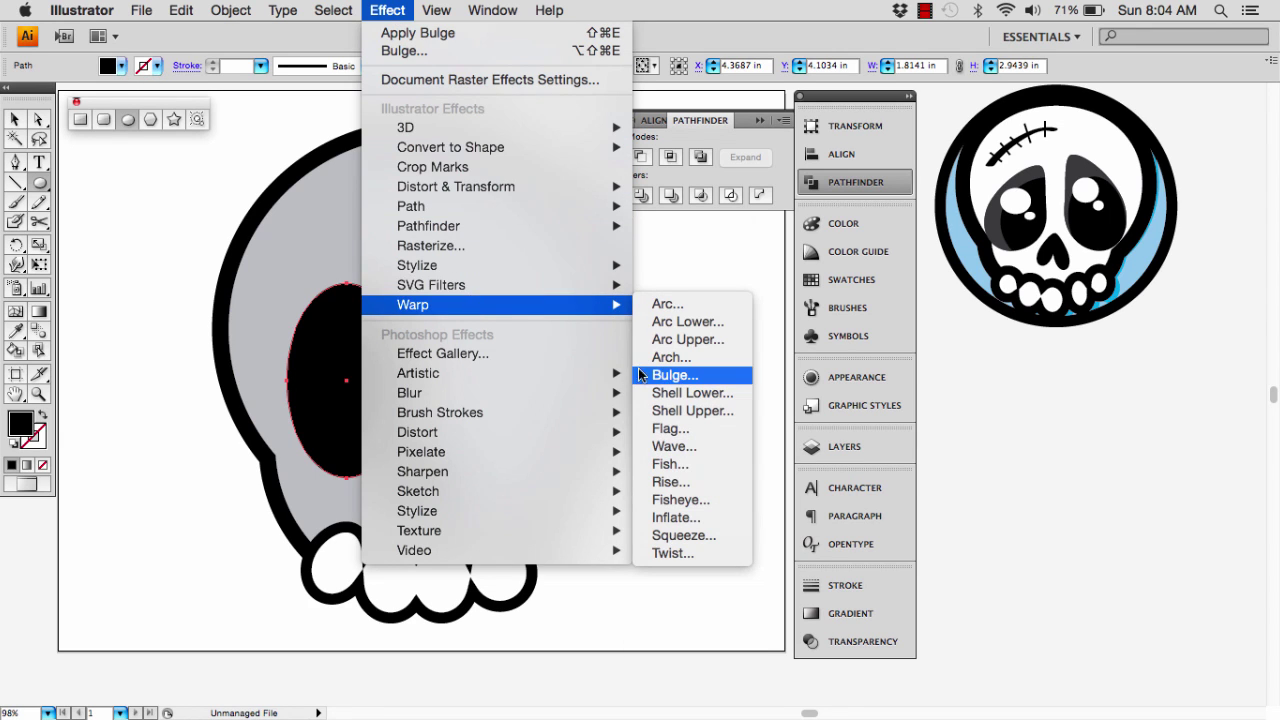
{"action": "left_click", "coordinate": [670, 376]}
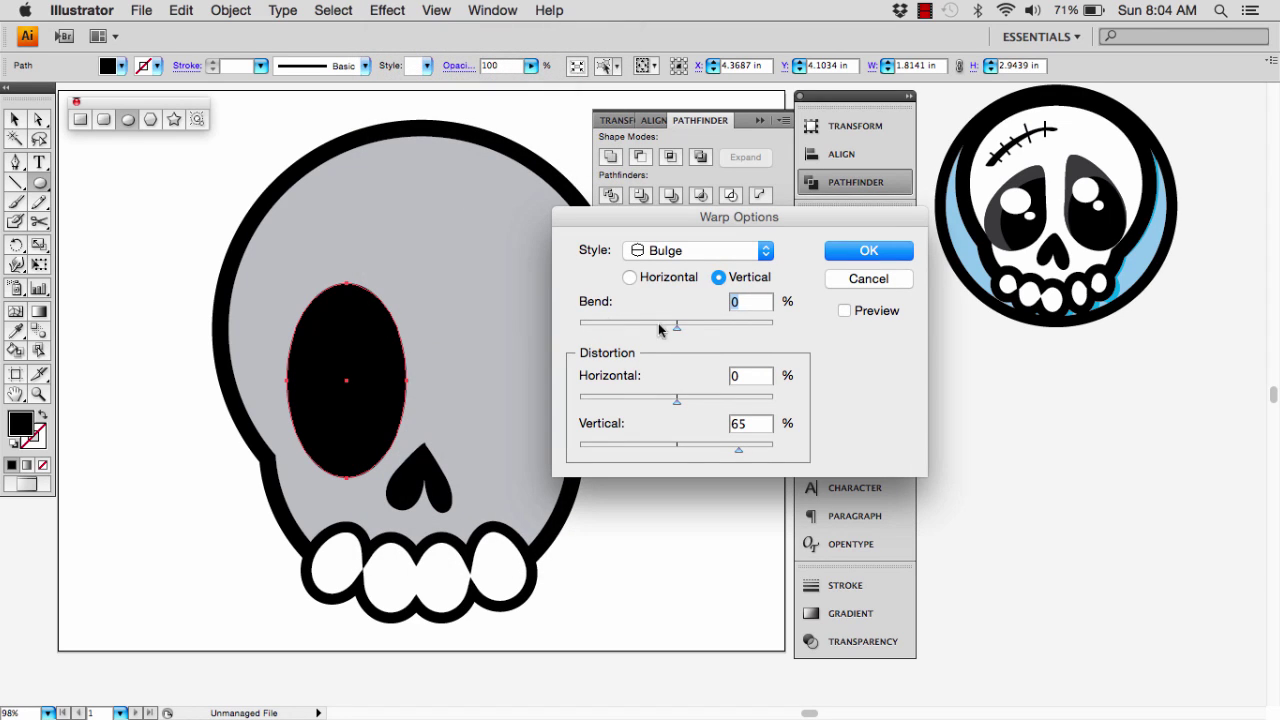
{"action": "left_click", "coordinate": [844, 311]}
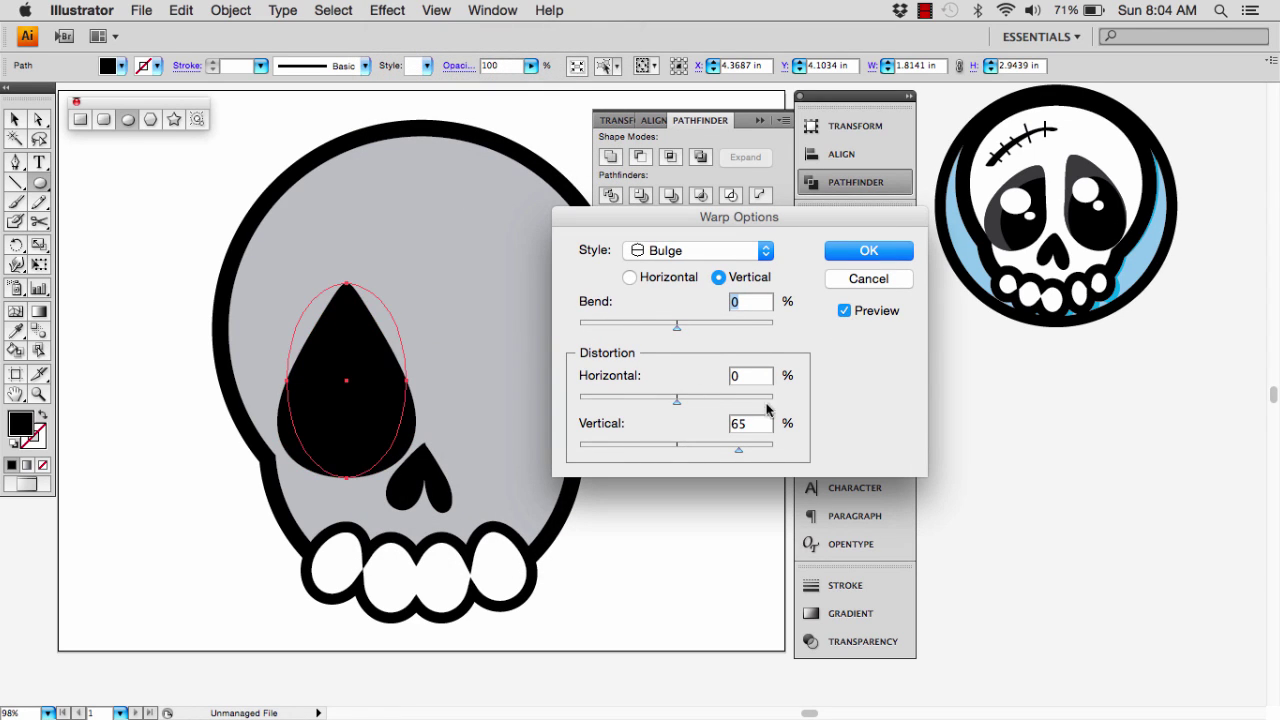
{"action": "left_click_drag", "start_coordinate": [739, 450], "coordinate": [695, 458]}
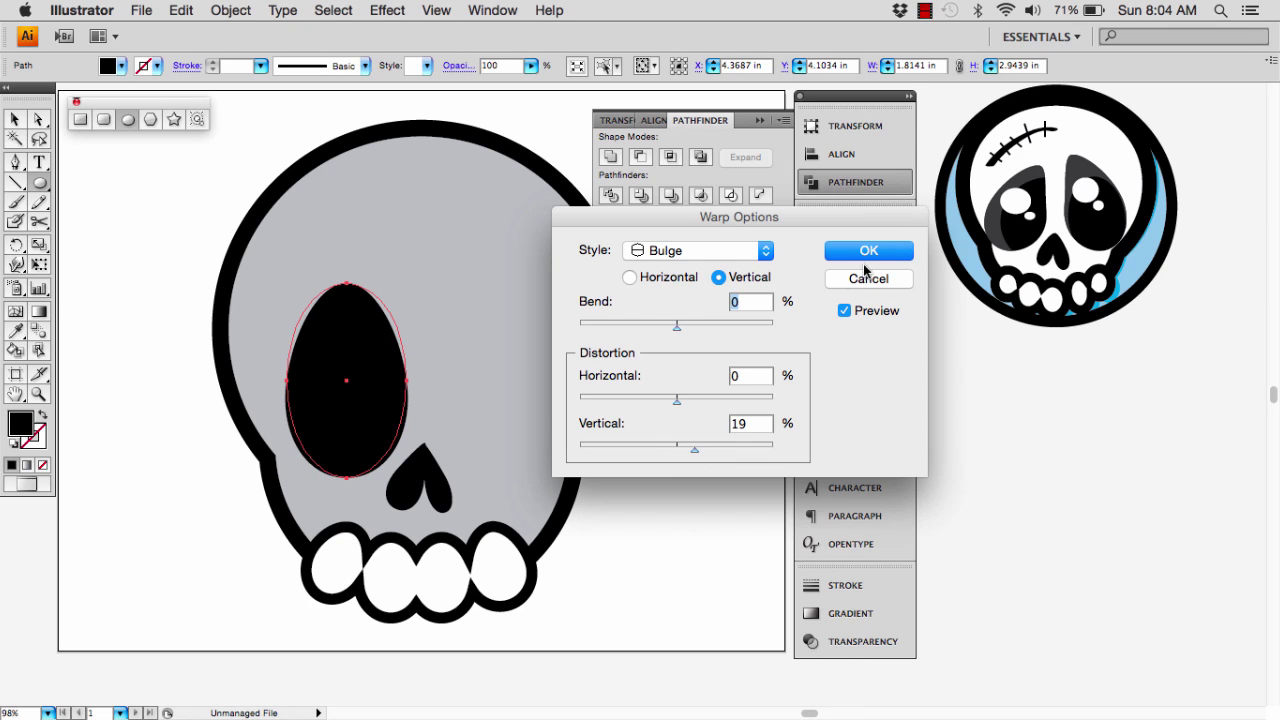
{"action": "left_click", "coordinate": [868, 251]}
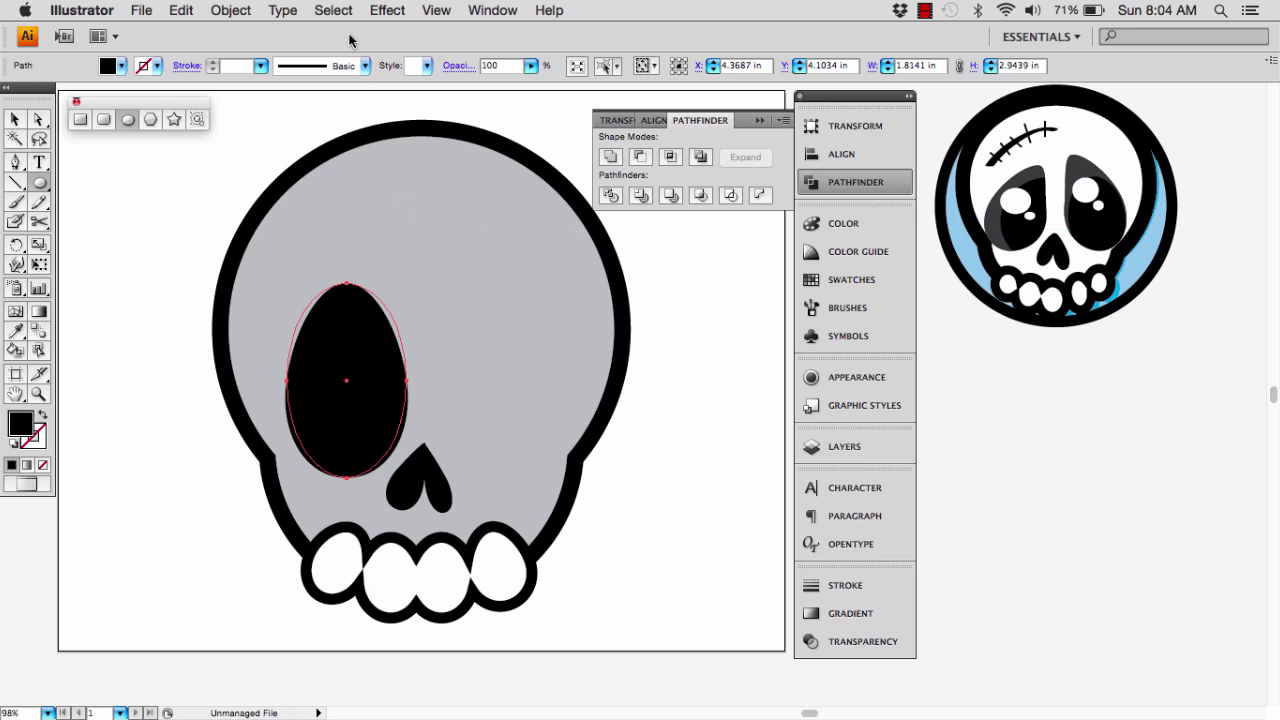
{"action": "left_click", "coordinate": [243, 10]}
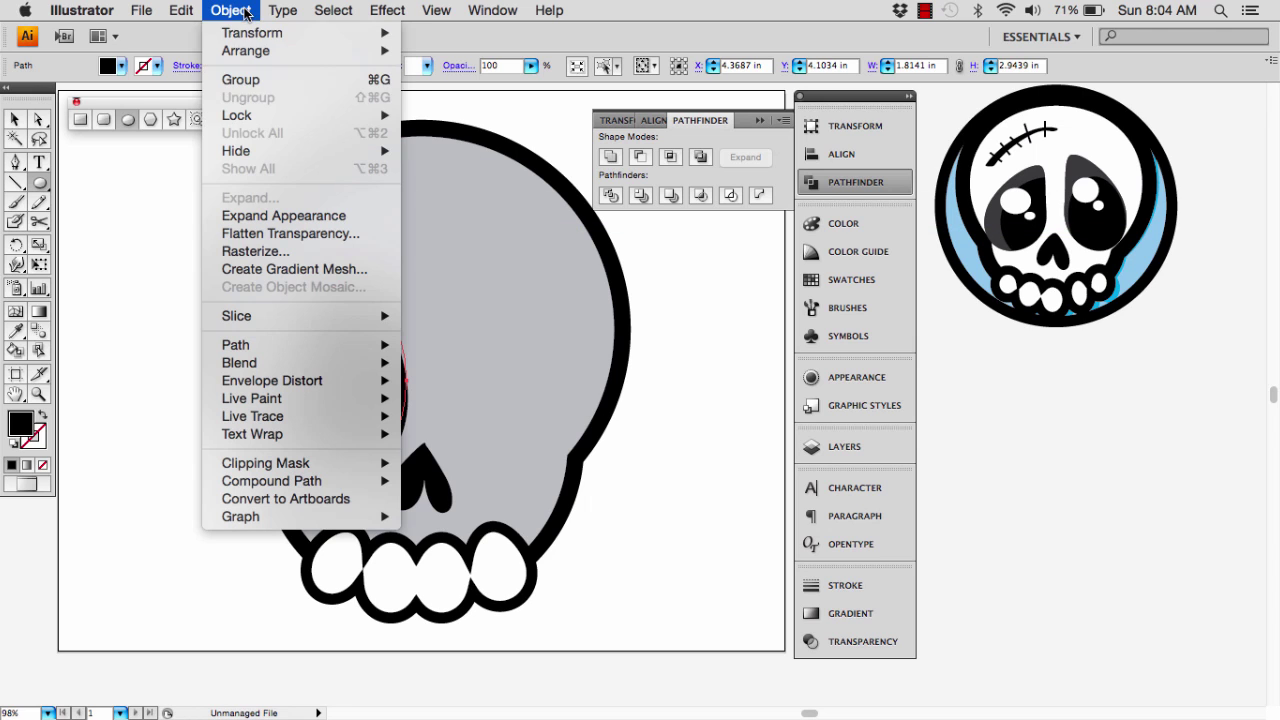
{"action": "left_click", "coordinate": [257, 216]}
- Apply a vertical Arc warp with 21% bend and 0% distortion to the eye shape, and expand its appearance
{"action": "left_click", "coordinate": [437, 10]}
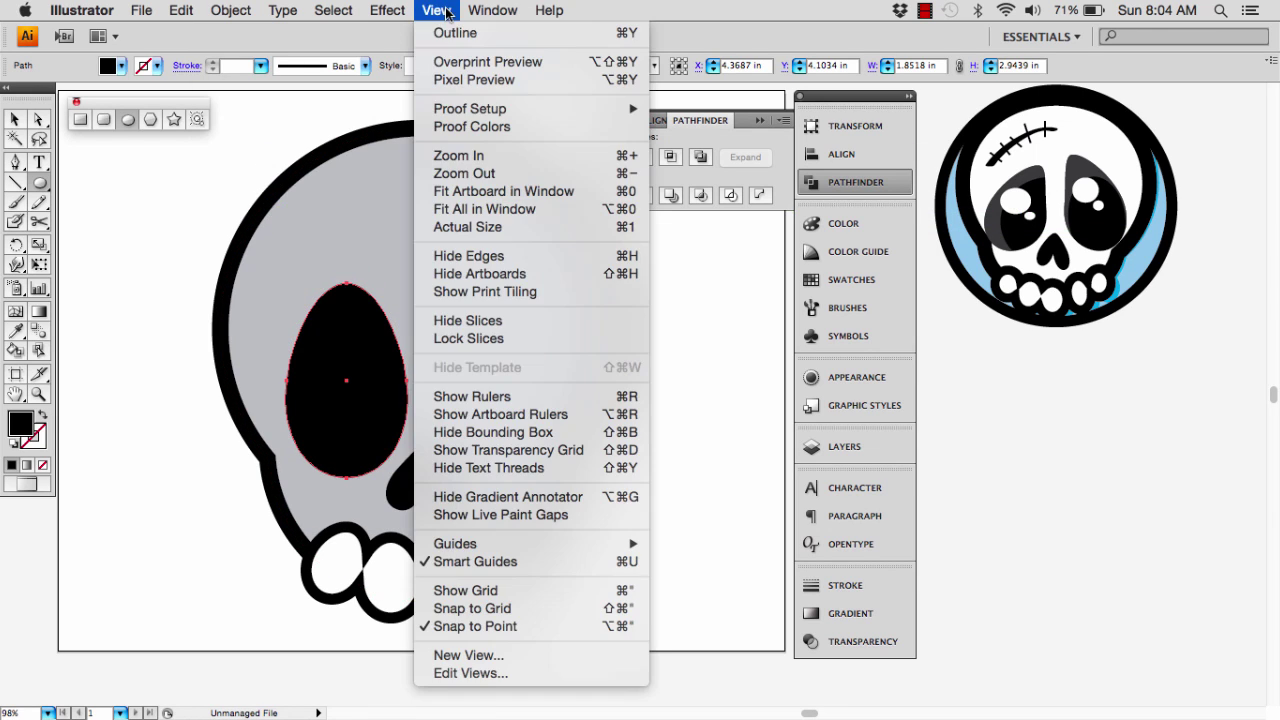
{"action": "mouse_move", "coordinate": [398, 10]}
{"action": "mouse_move", "coordinate": [440, 305]}
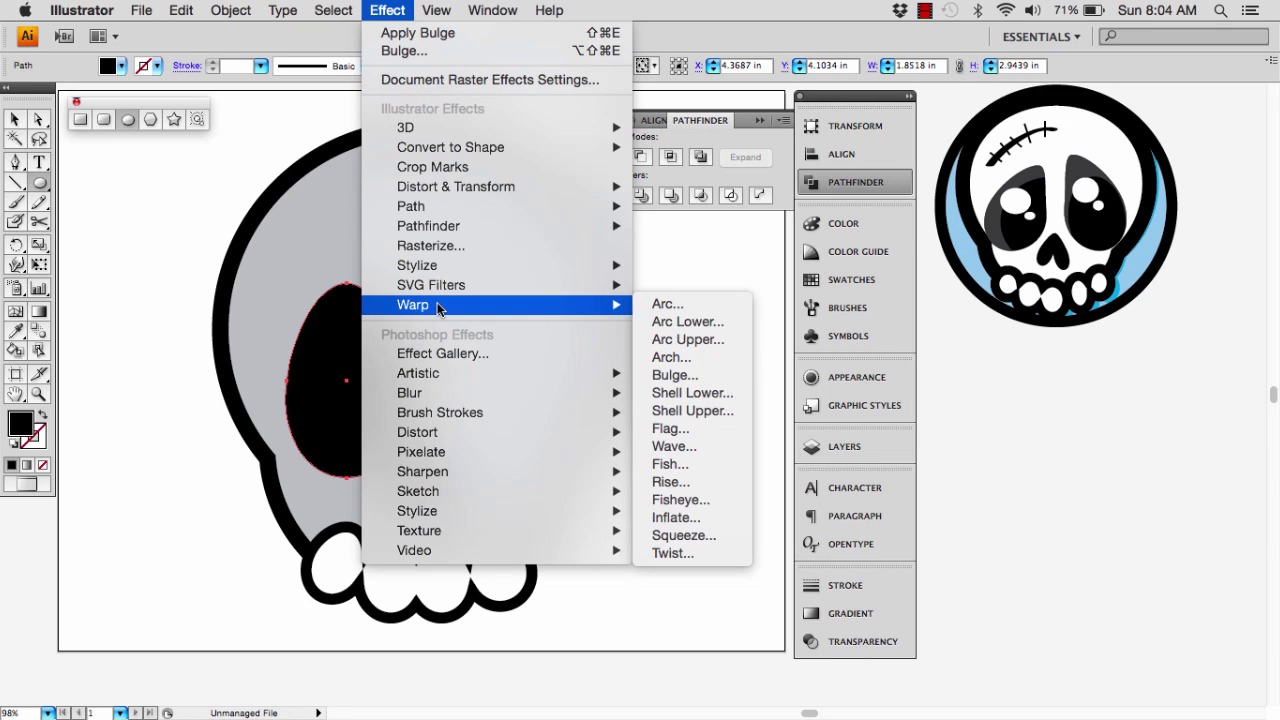
{"action": "left_click", "coordinate": [667, 308]}
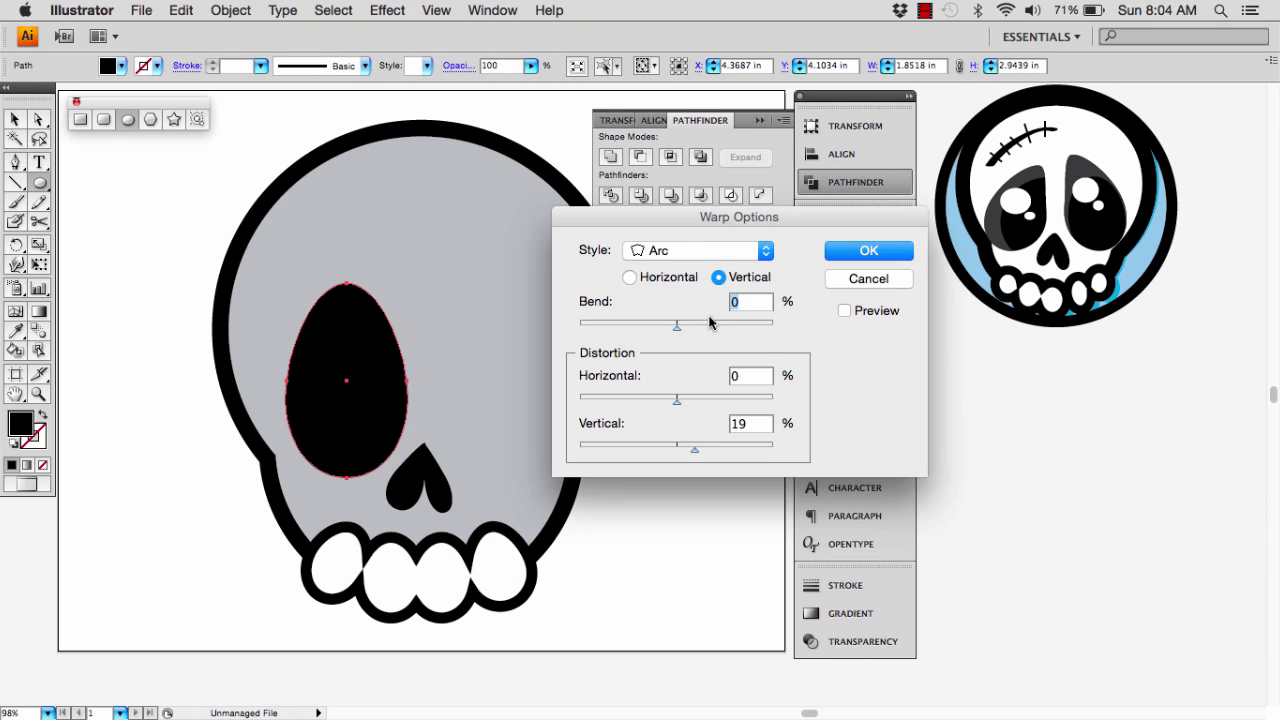
{"action": "left_click", "coordinate": [844, 310]}
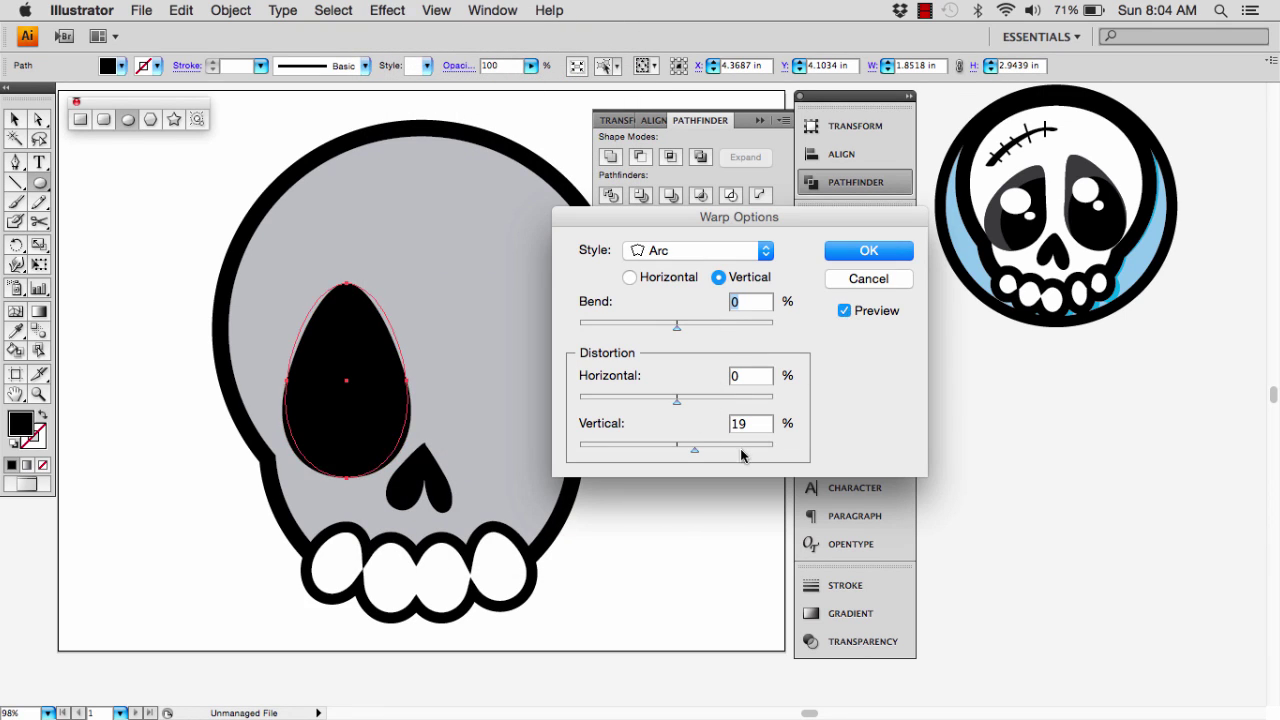
{"action": "left_click_drag", "start_coordinate": [696, 449], "coordinate": [676, 453]}
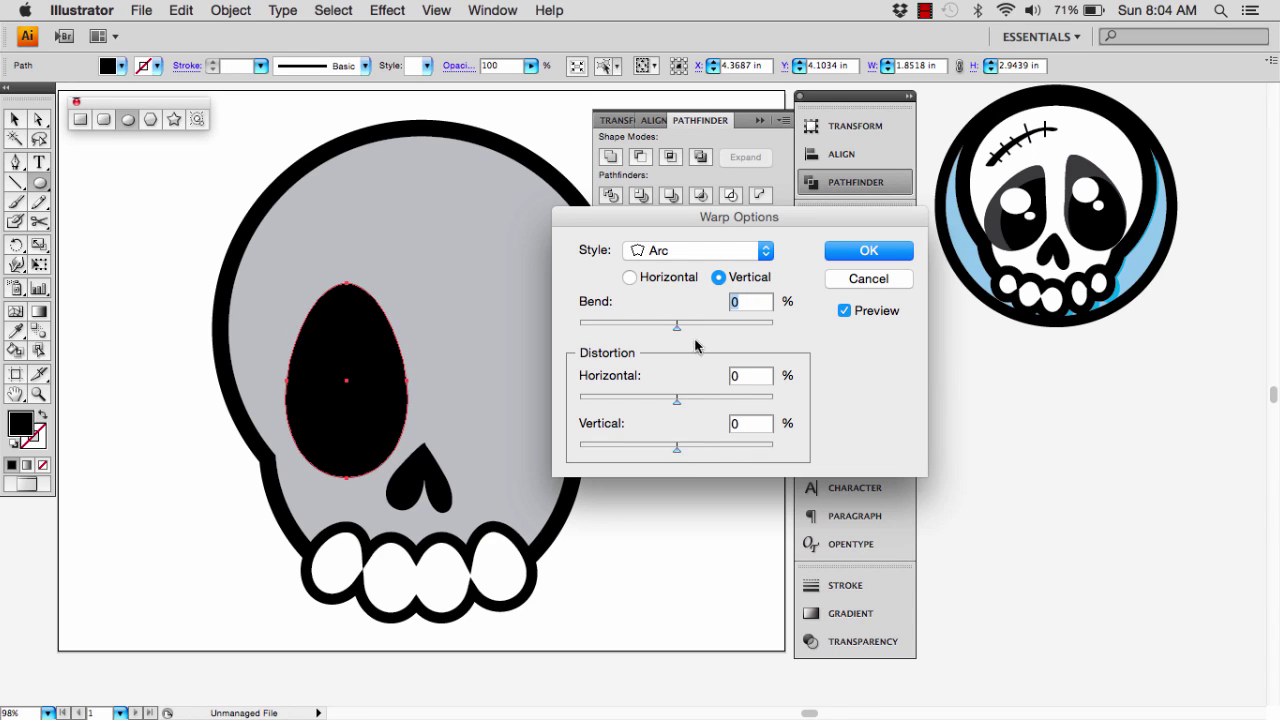
{"action": "left_click_drag", "start_coordinate": [677, 326], "coordinate": [697, 338]}
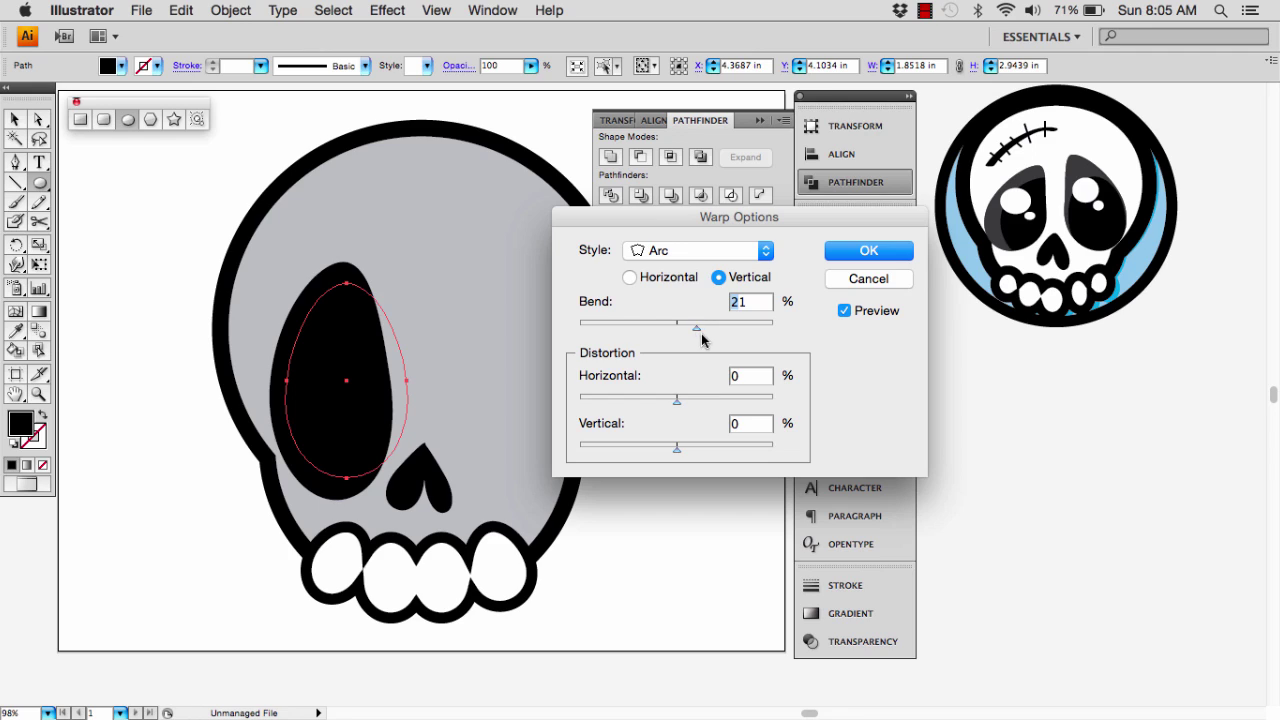
{"action": "left_click_drag", "start_coordinate": [695, 334], "coordinate": [699, 334]}
{"action": "left_click", "coordinate": [862, 256]}
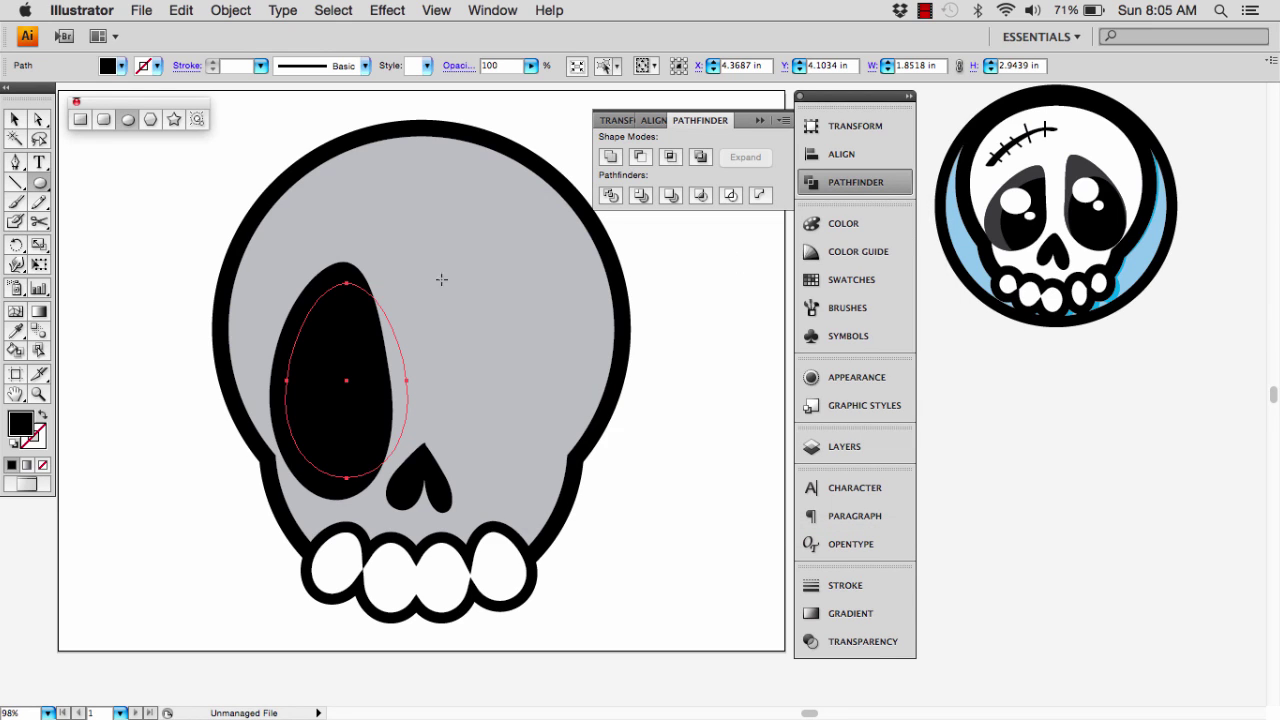
{"action": "left_click", "coordinate": [230, 10]}
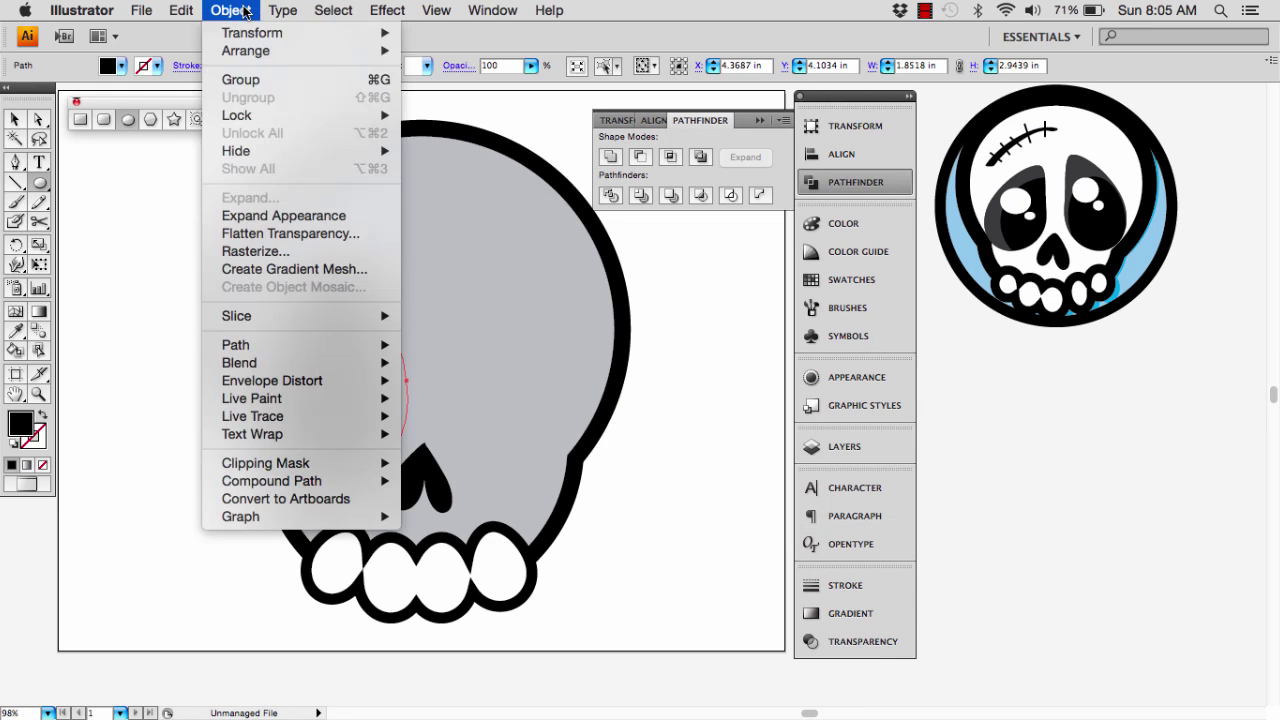
{"action": "left_click", "coordinate": [262, 217]}
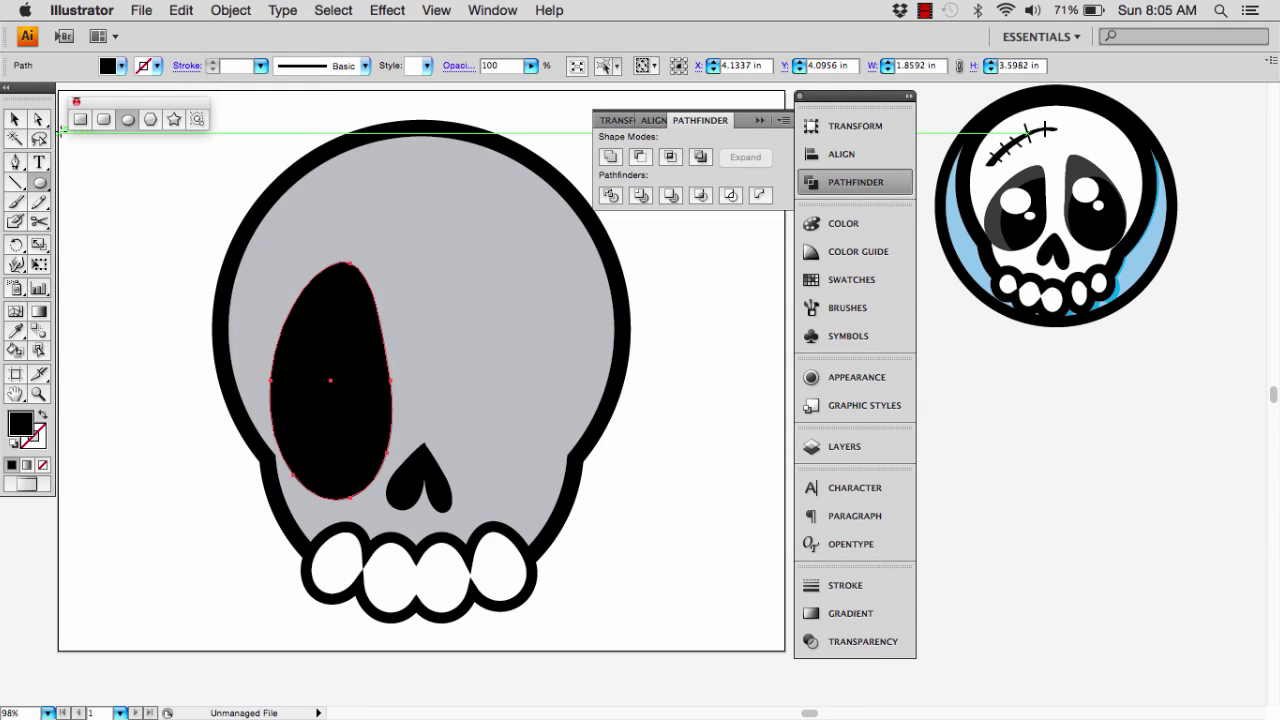
- Nudge the eye socket slightly right and rotate it clockwise so its narrow top leans toward the middle of the skull
{"action": "key", "text": "v"}
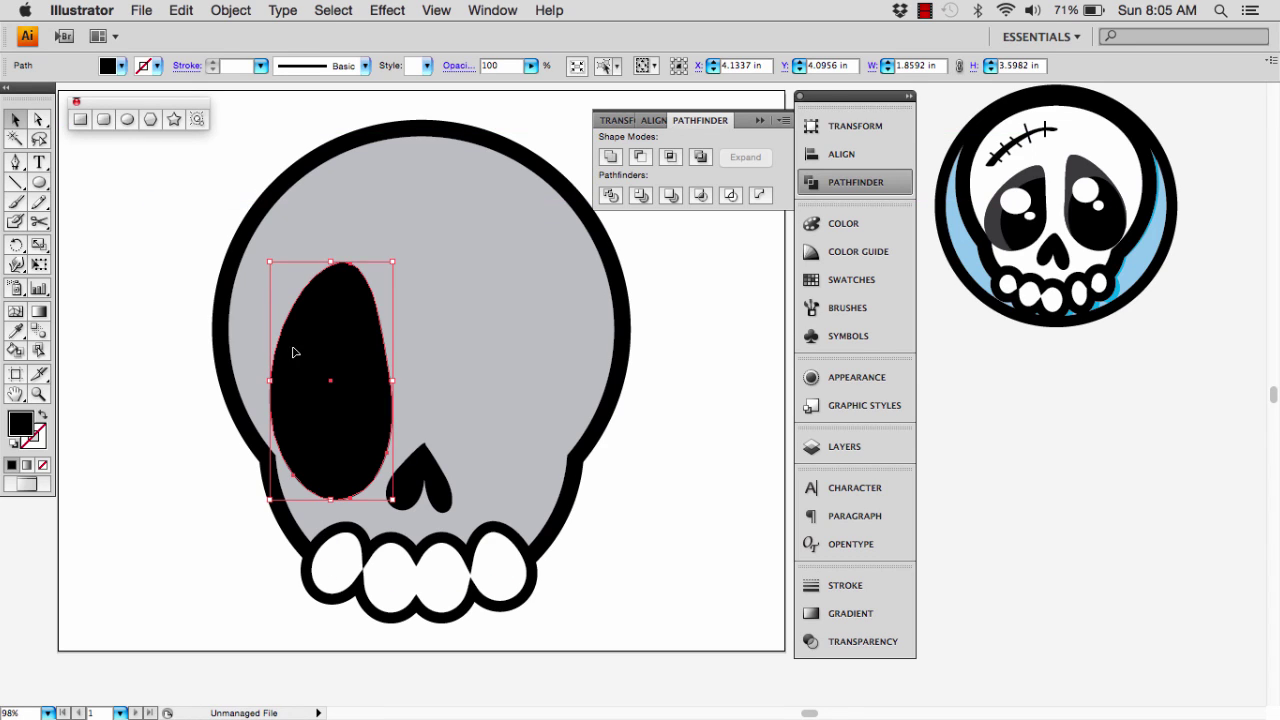
{"action": "key", "text": "Right"}
{"action": "key", "text": "Right"}
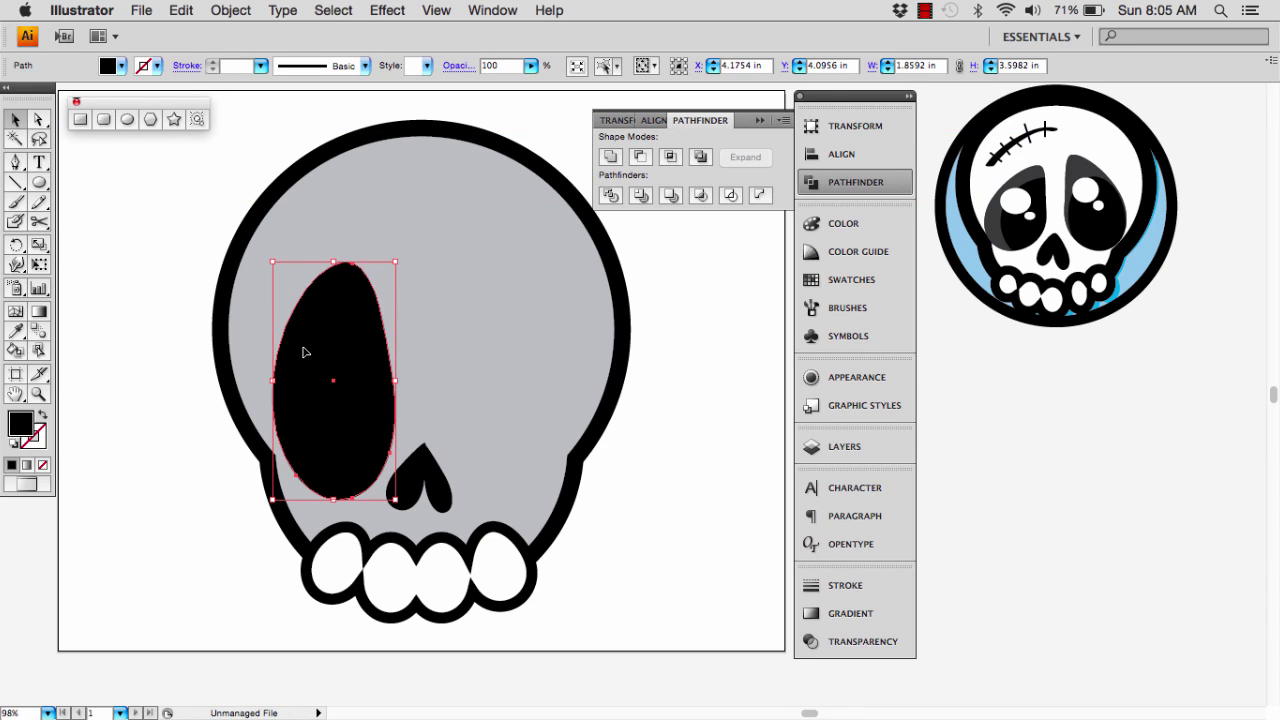
{"action": "left_click_drag", "start_coordinate": [400, 257], "coordinate": [381, 308]}
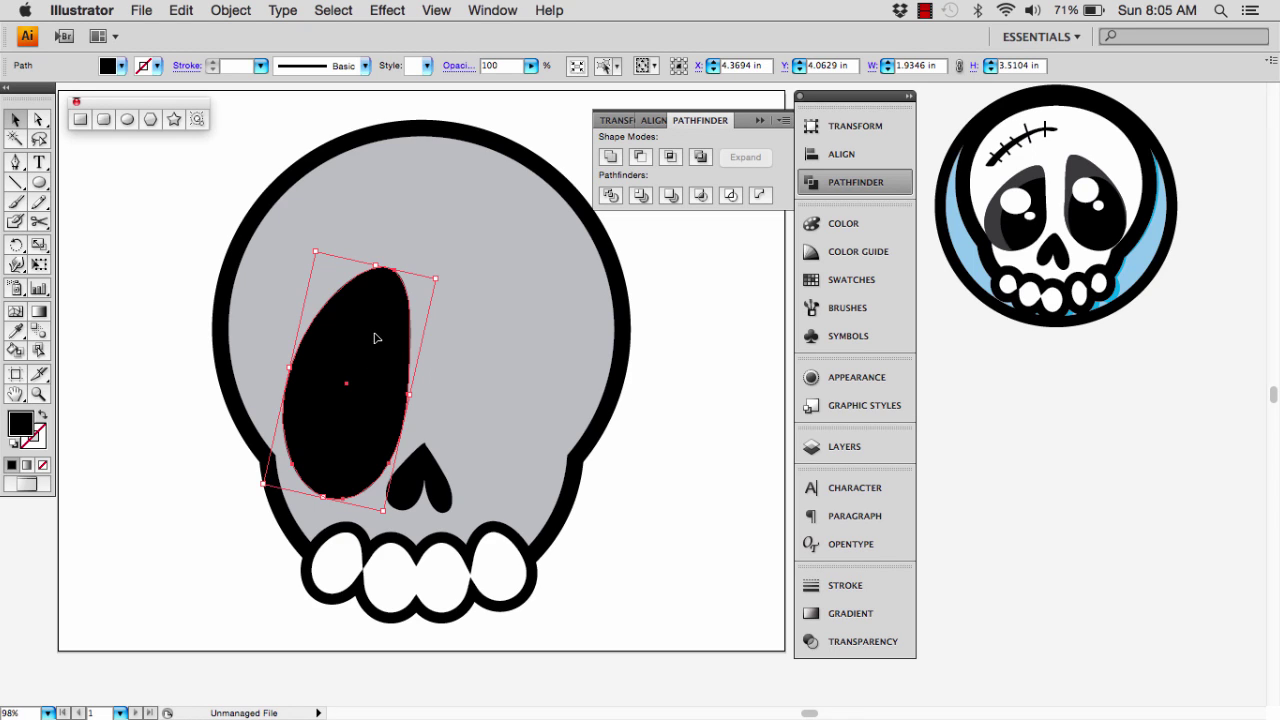
{"action": "left_click", "coordinate": [151, 464]}
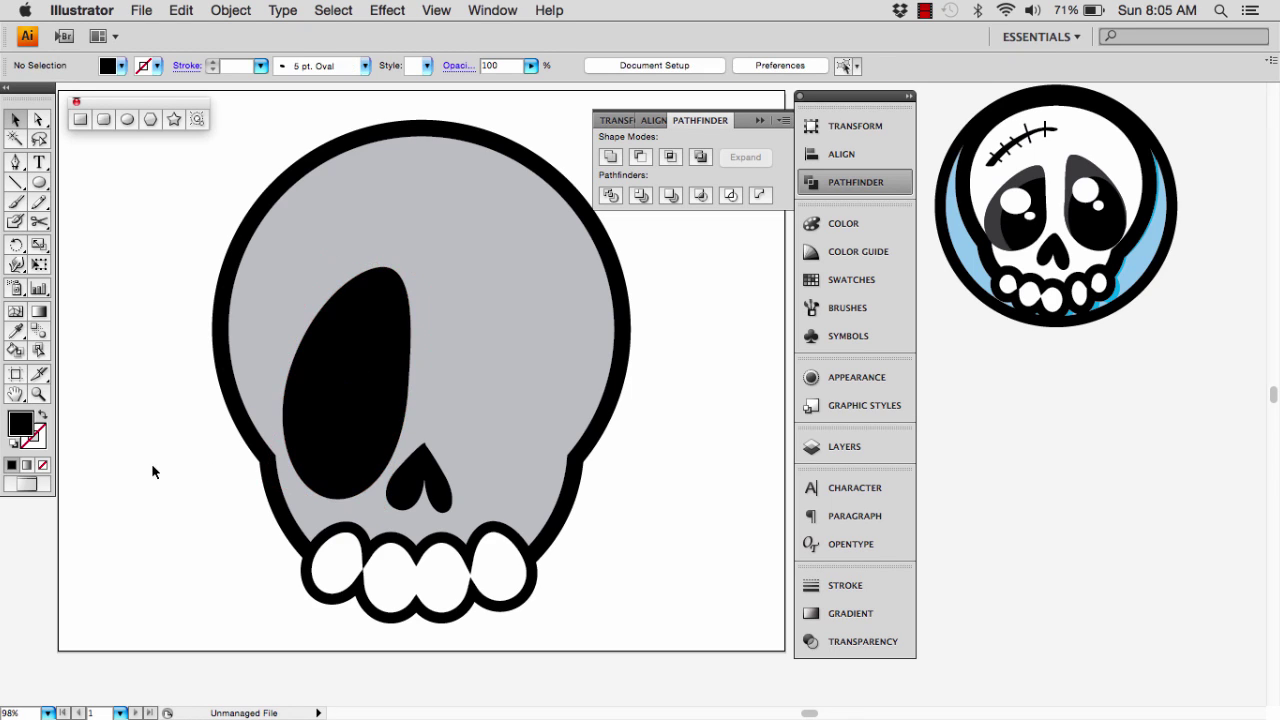
- Duplicate the eye socket straight across to the skull's right side and reflect the copy about the vertical axis
{"action": "left_click", "coordinate": [332, 435]}
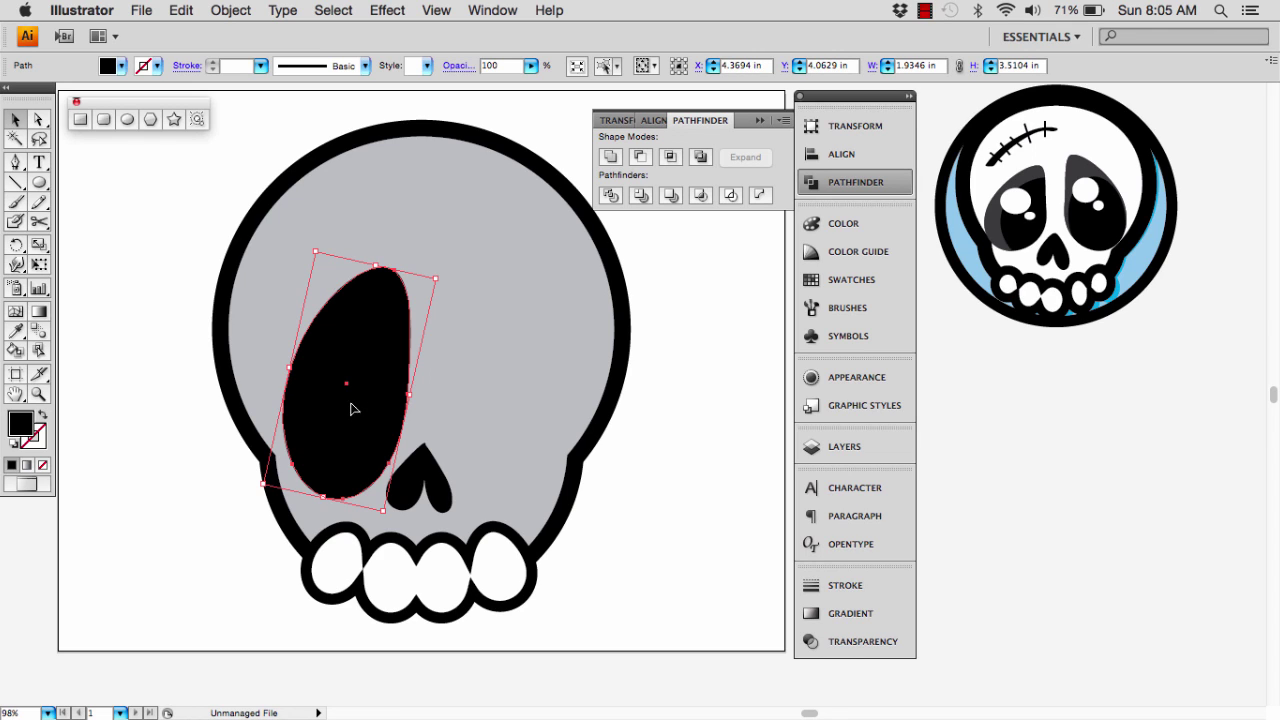
{"action": "left_click_drag", "start_coordinate": [352, 408], "coordinate": [518, 408]}
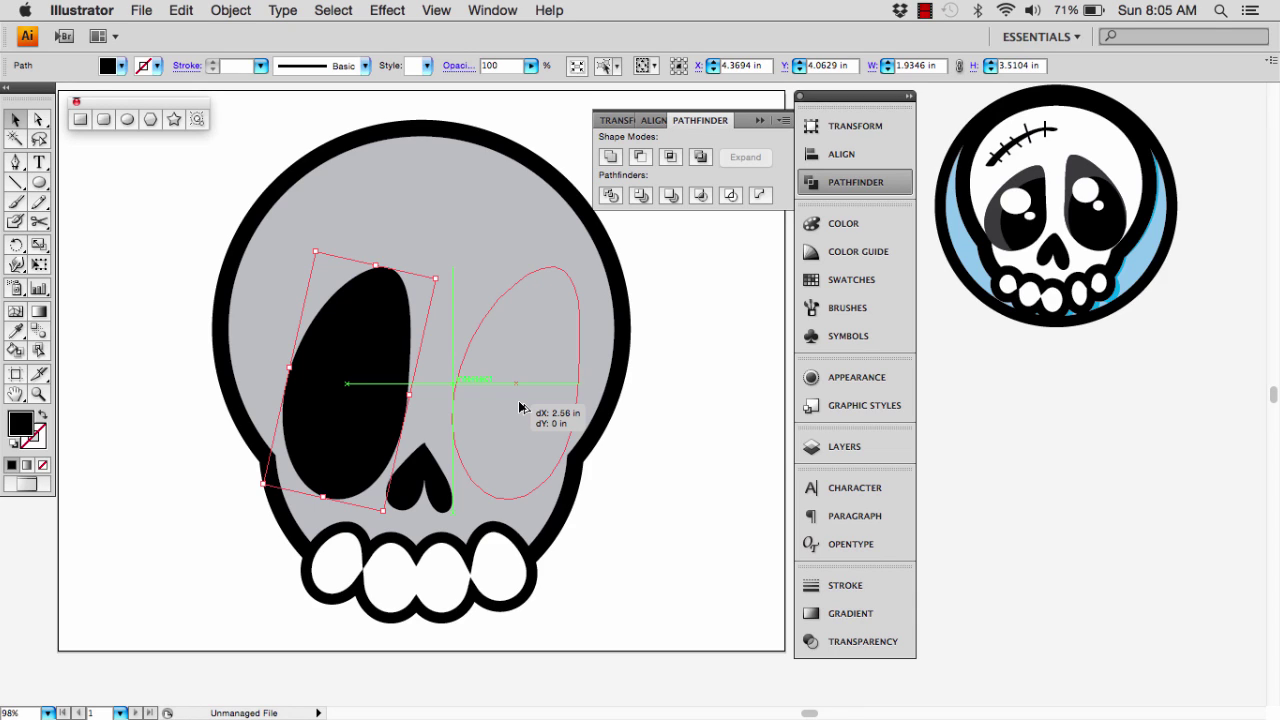
{"action": "left_click_drag", "start_coordinate": [518, 408], "coordinate": [517, 407]}
{"action": "right_click", "coordinate": [513, 406]}
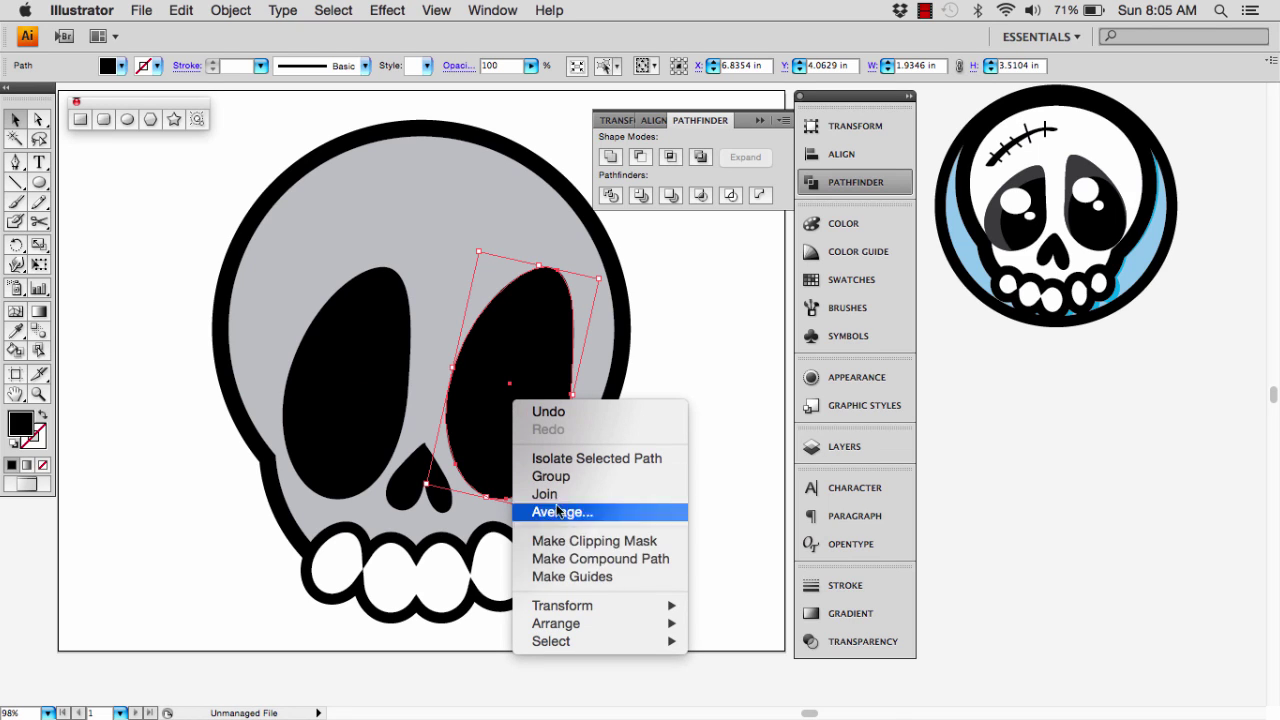
{"action": "mouse_move", "coordinate": [581, 611]}
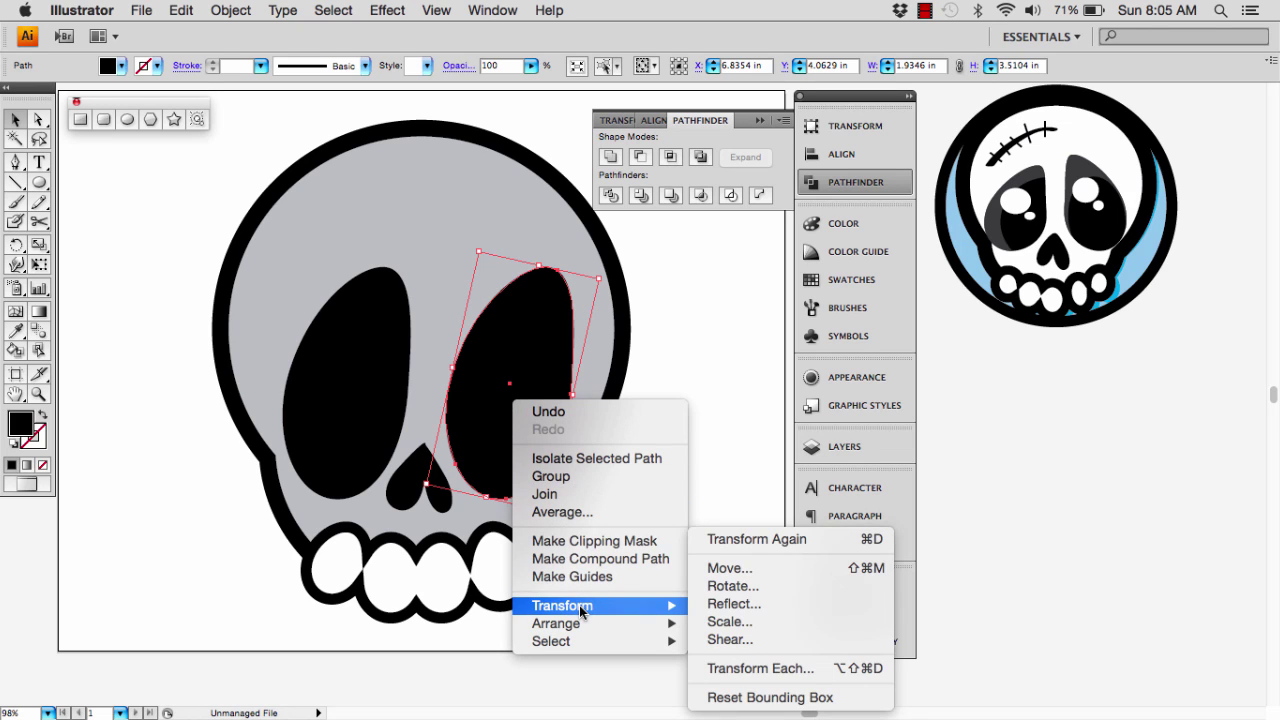
{"action": "left_click", "coordinate": [750, 607]}
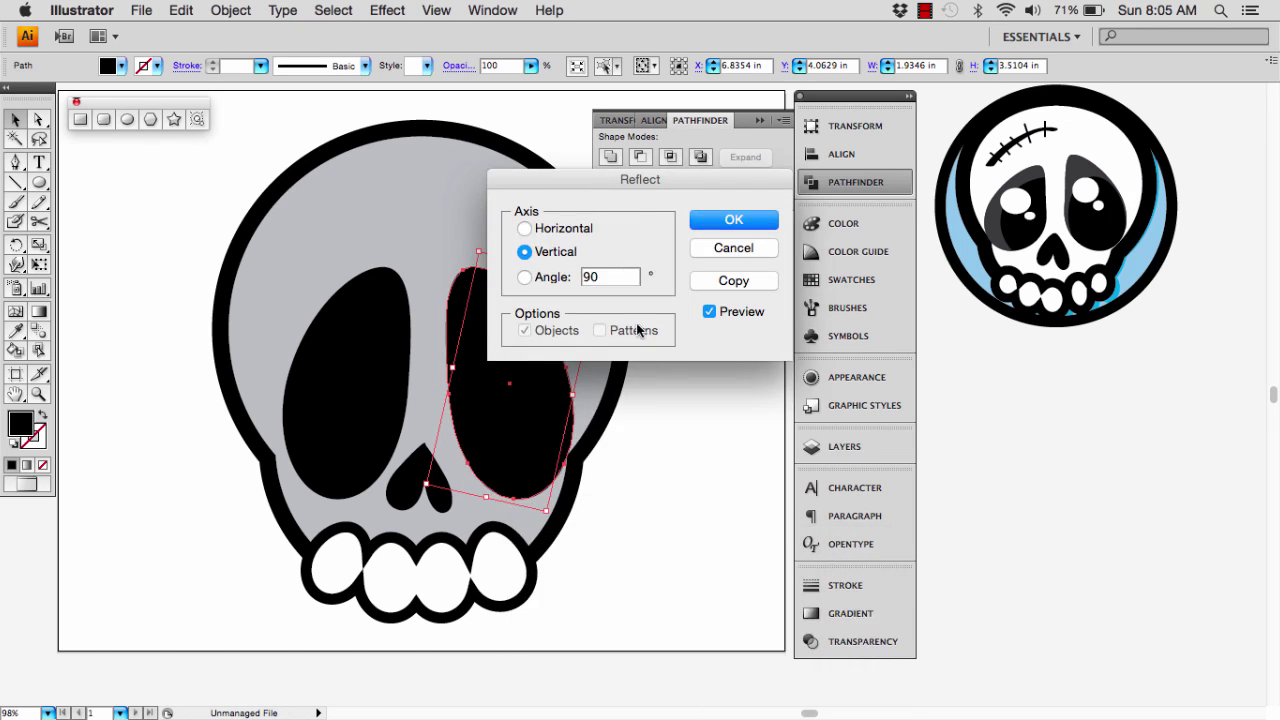
{"action": "left_click", "coordinate": [734, 221]}
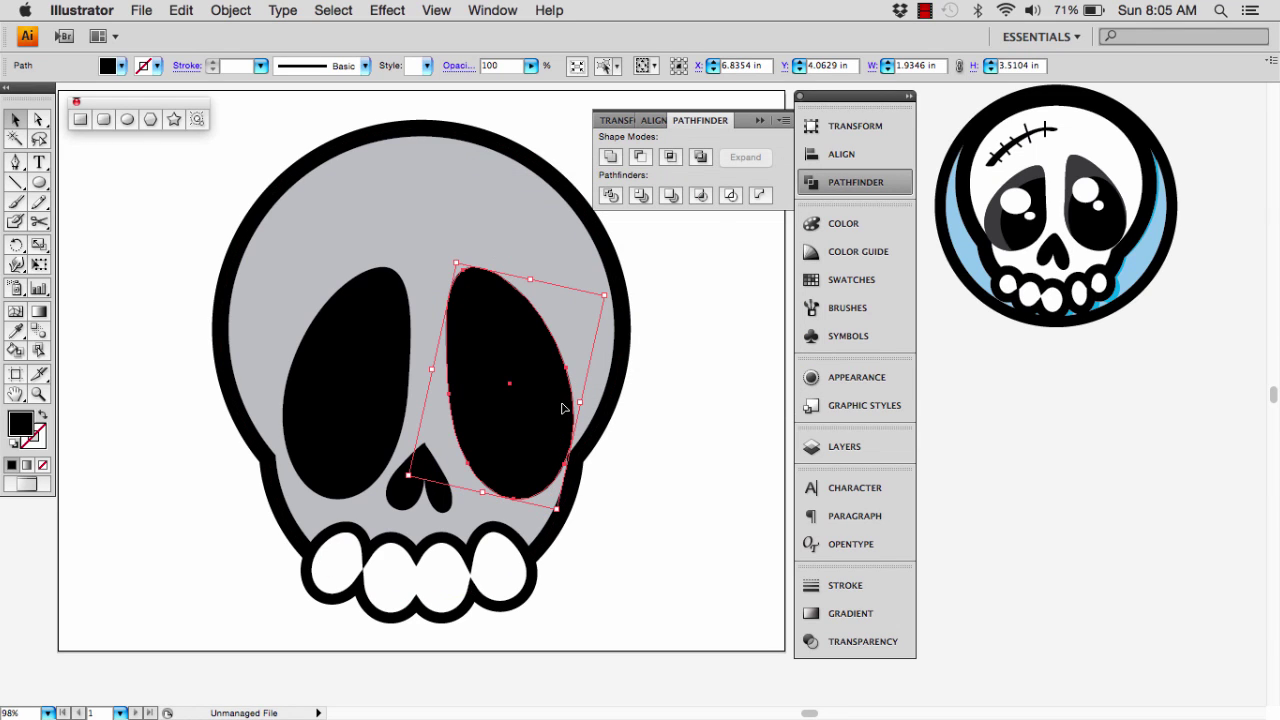
- Nudge the mirrored right eye socket toward the skull's middle and scale it down to about 1.74 by 2.89 in
{"action": "key", "text": "Left"}
{"action": "key", "text": "Left"}
{"action": "key", "text": "Left"}
{"action": "key", "text": "Left"}
{"action": "key", "text": "Left"}
{"action": "key", "text": "Left"}
{"action": "key", "text": "Left"}
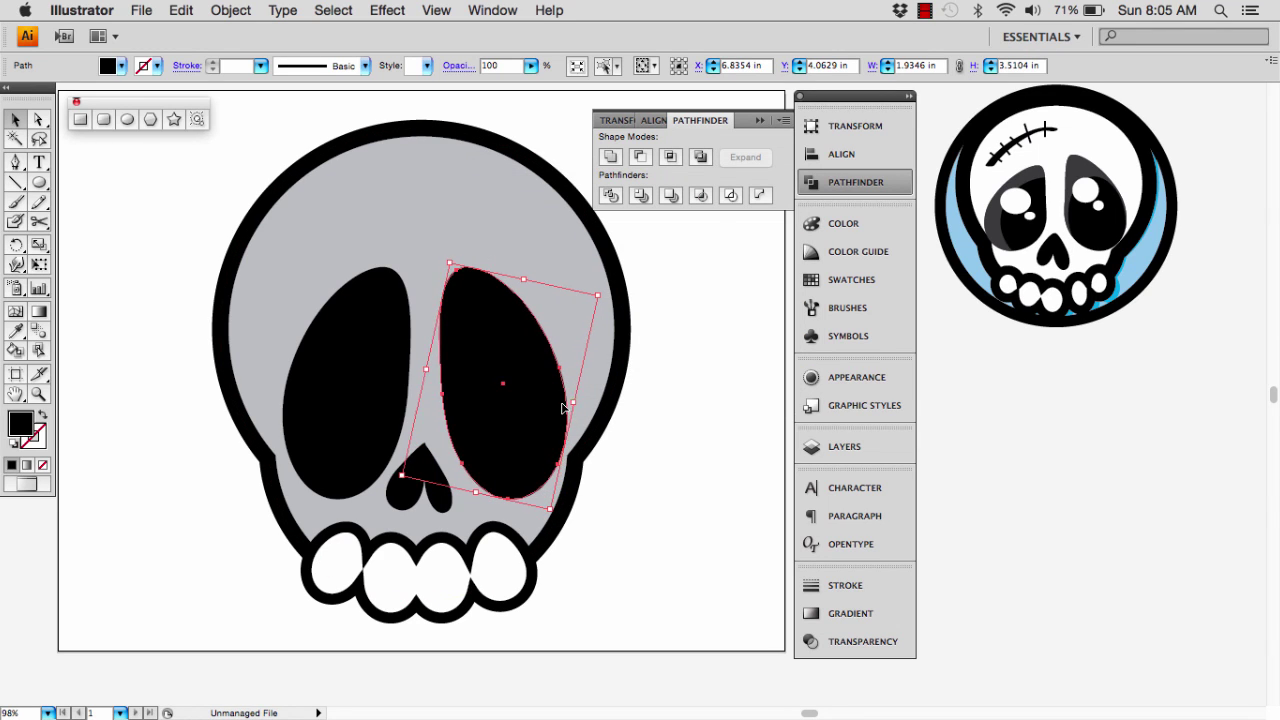
{"action": "key", "text": "Left"}
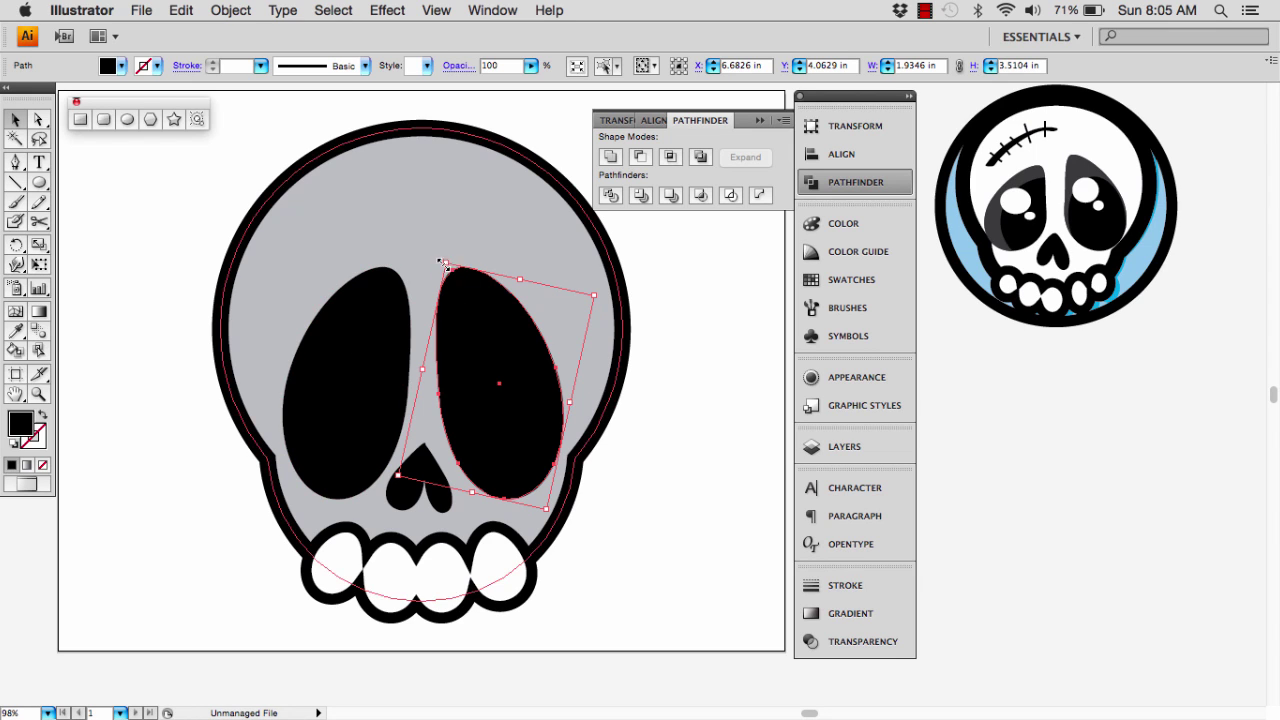
{"action": "left_click_drag", "start_coordinate": [441, 258], "coordinate": [448, 301]}
- Widen the left eye socket outward and lower its top edge slightly, making it about 2.03 by 3.40 in
{"action": "left_click", "coordinate": [395, 376]}
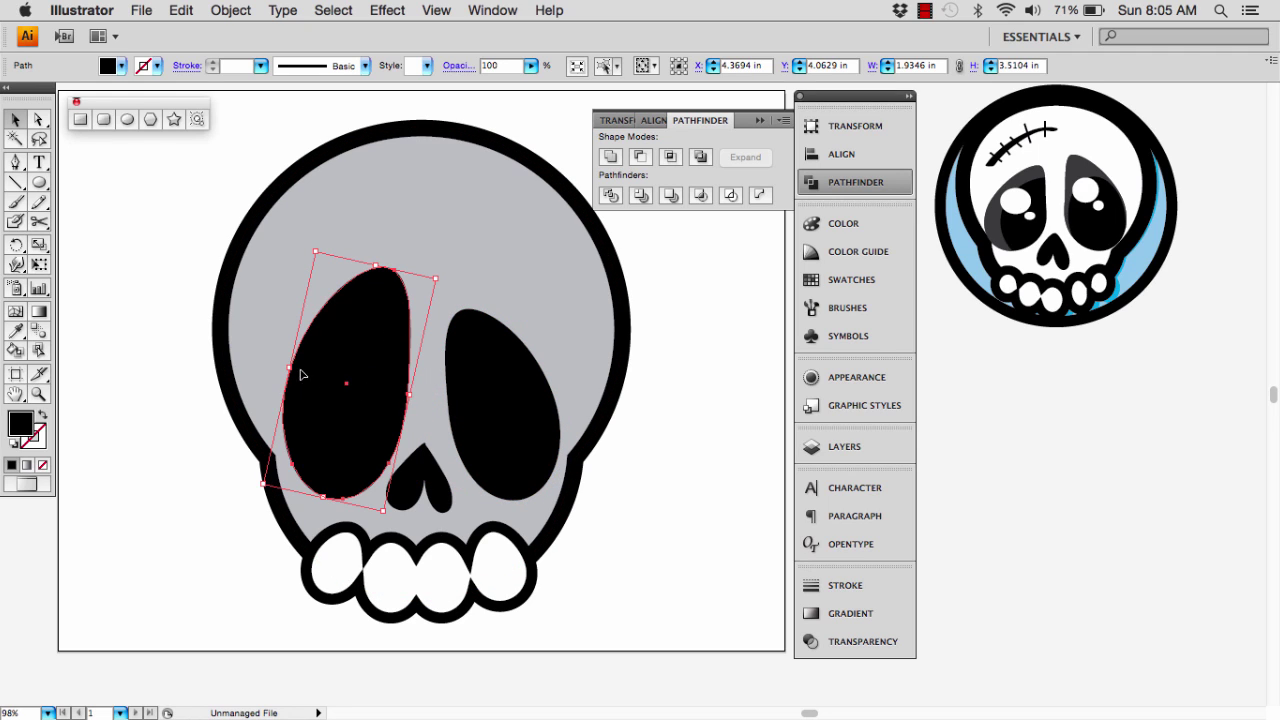
{"action": "left_click_drag", "start_coordinate": [289, 367], "coordinate": [281, 367]}
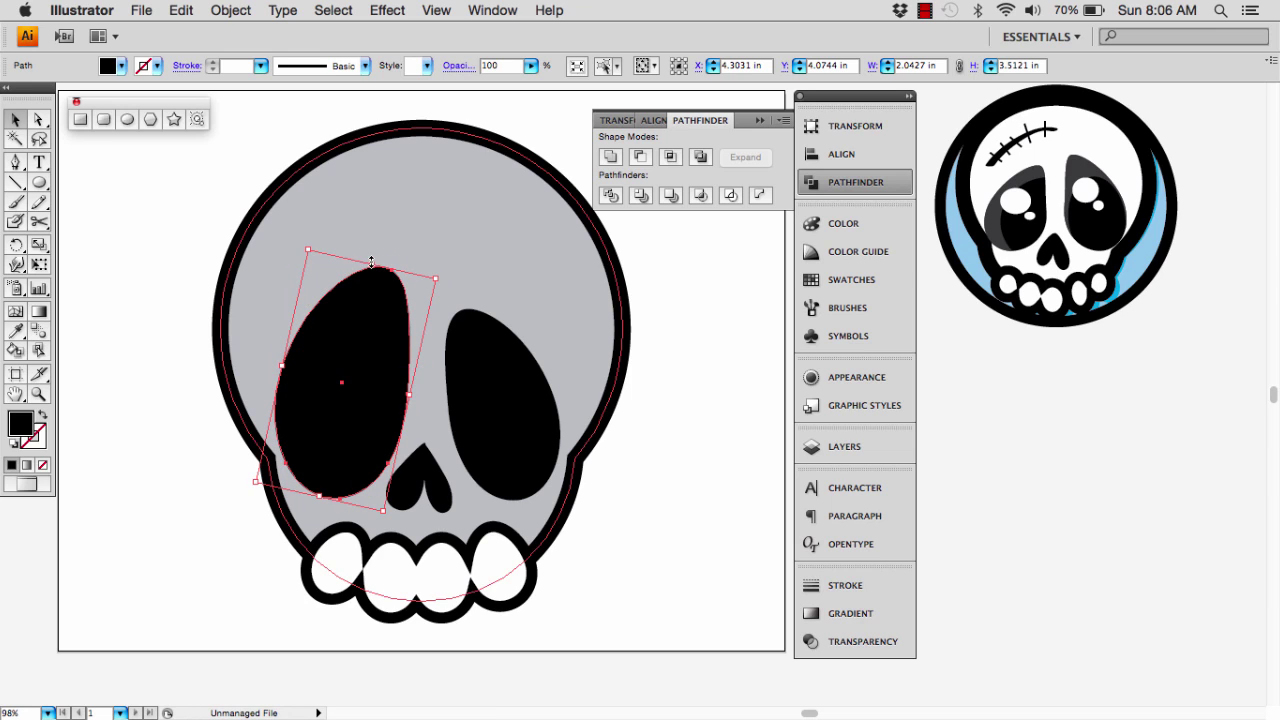
{"action": "left_click_drag", "start_coordinate": [371, 262], "coordinate": [370, 272]}
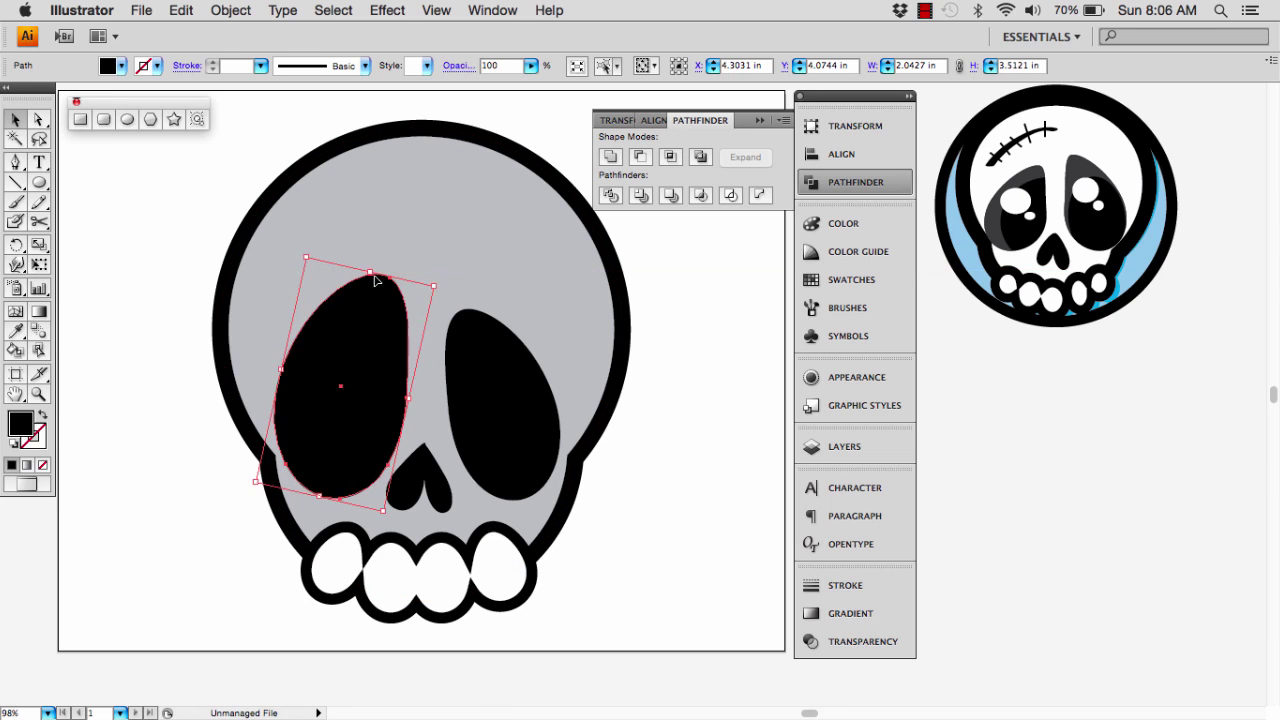
{"action": "left_click", "coordinate": [649, 469]}
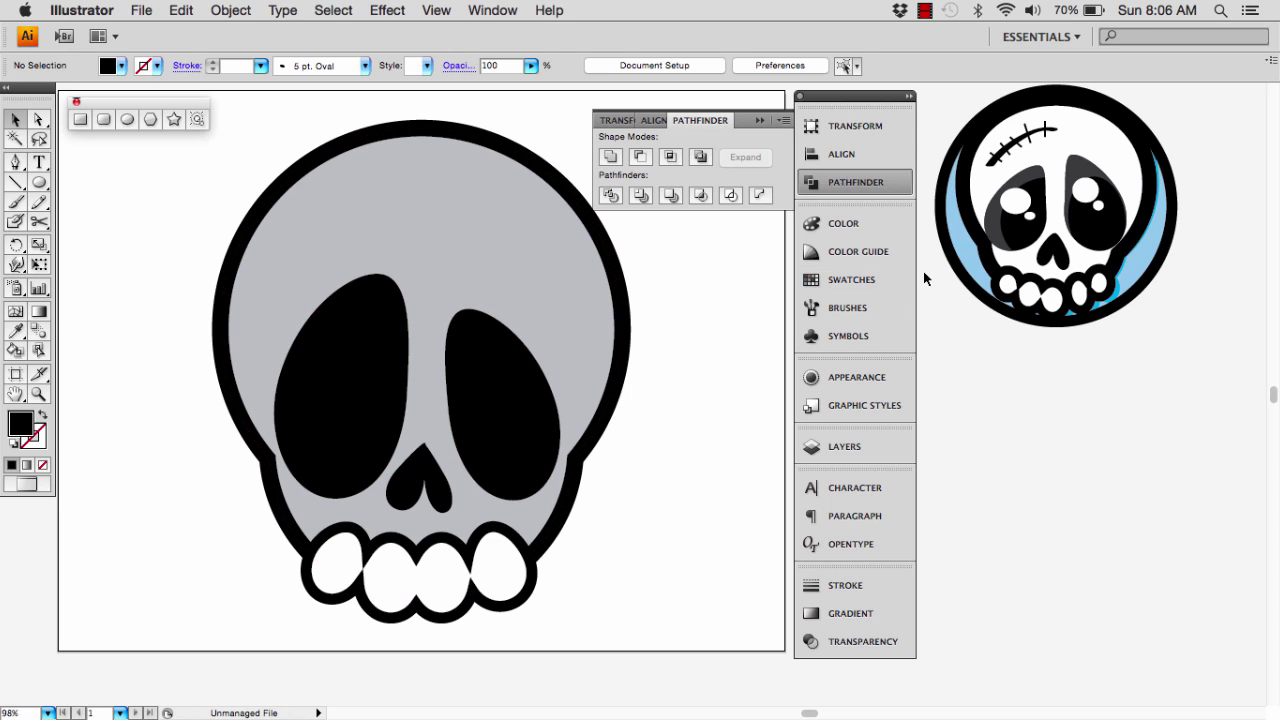
- Change the skull head's fill to white, keeping its black outline
{"action": "left_click", "coordinate": [384, 405]}
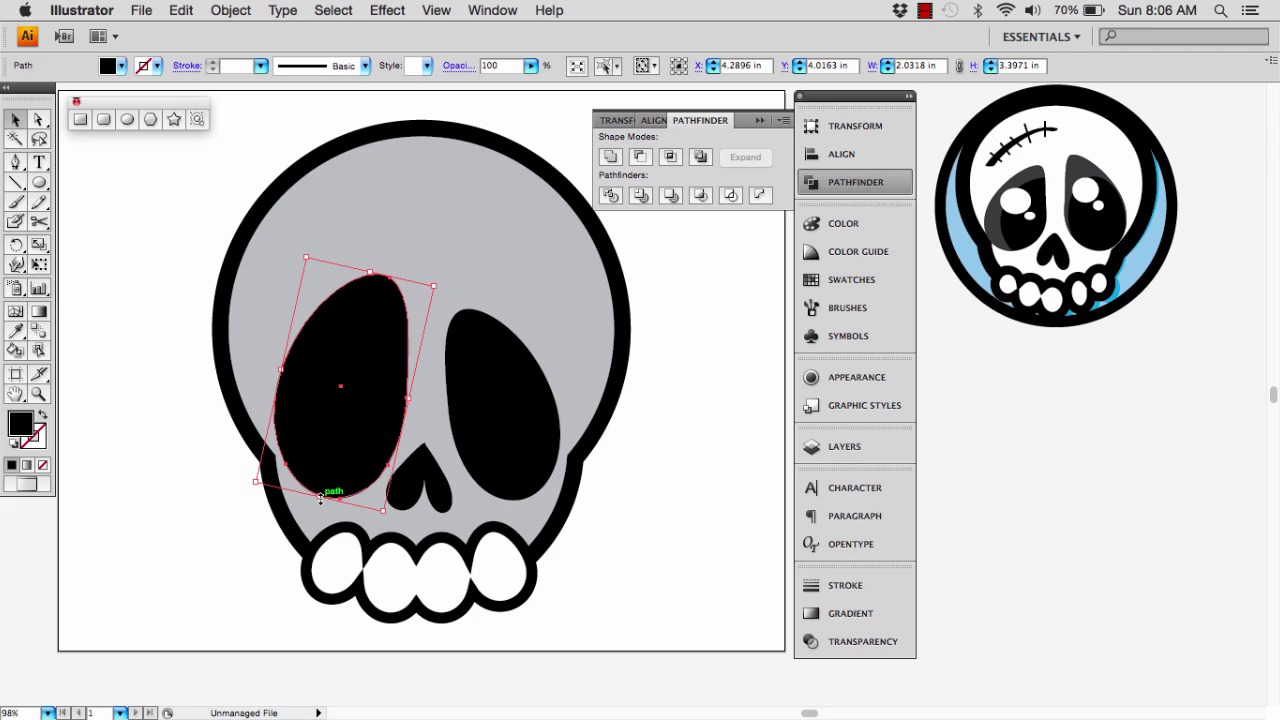
{"action": "left_click", "coordinate": [452, 189]}
{"action": "left_click", "coordinate": [109, 66]}
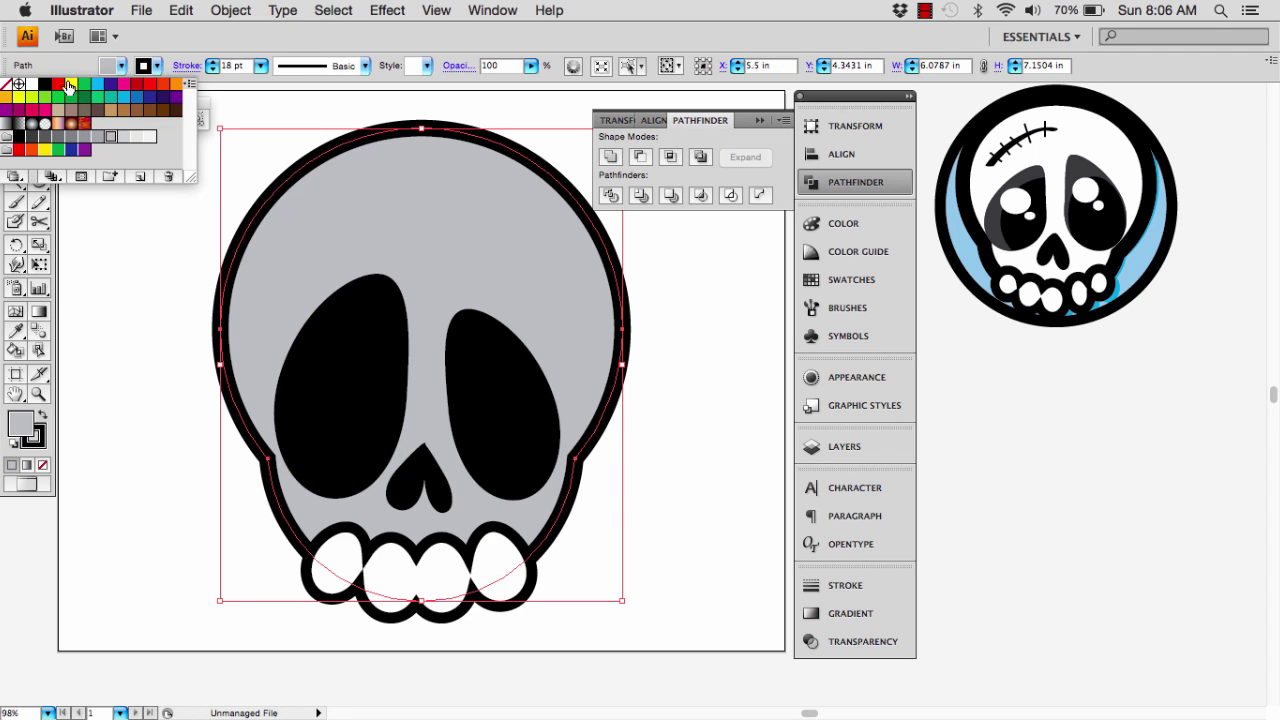
{"action": "left_click", "coordinate": [33, 85]}
{"action": "left_click", "coordinate": [120, 368]}
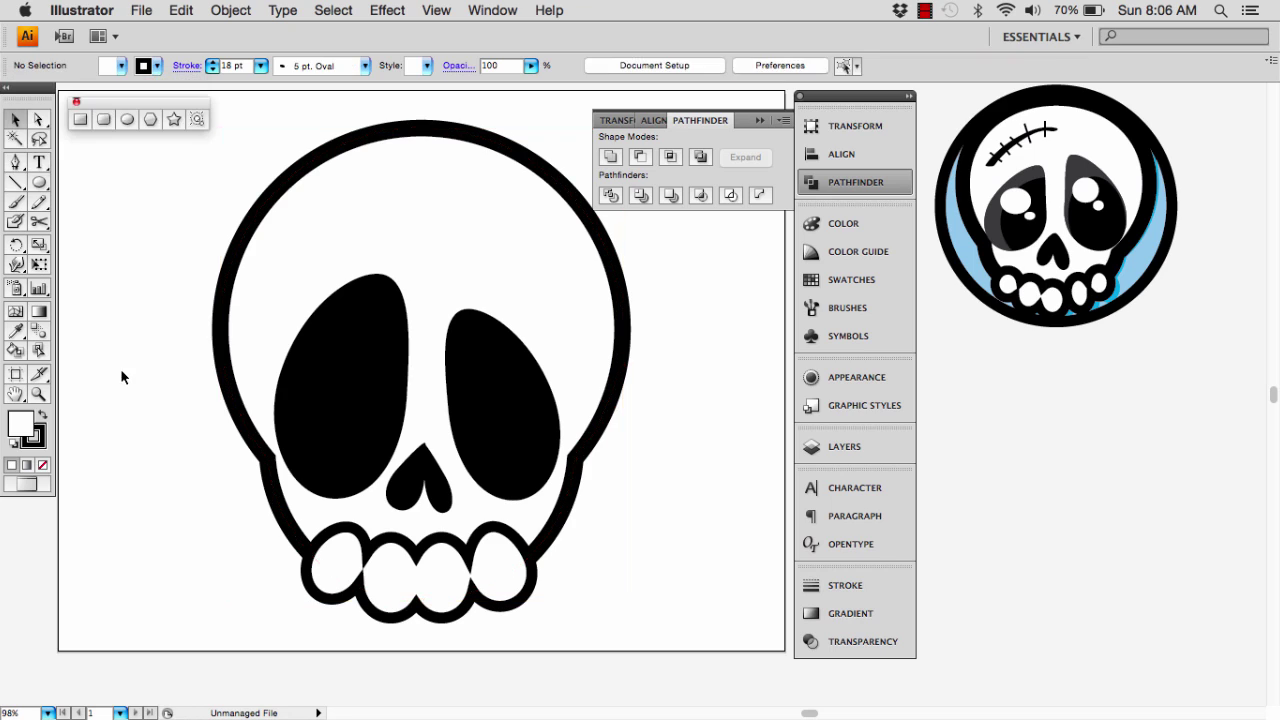
- Copy the left eye socket and paste the duplicate in front, exactly over the original
{"action": "left_click", "coordinate": [339, 396]}
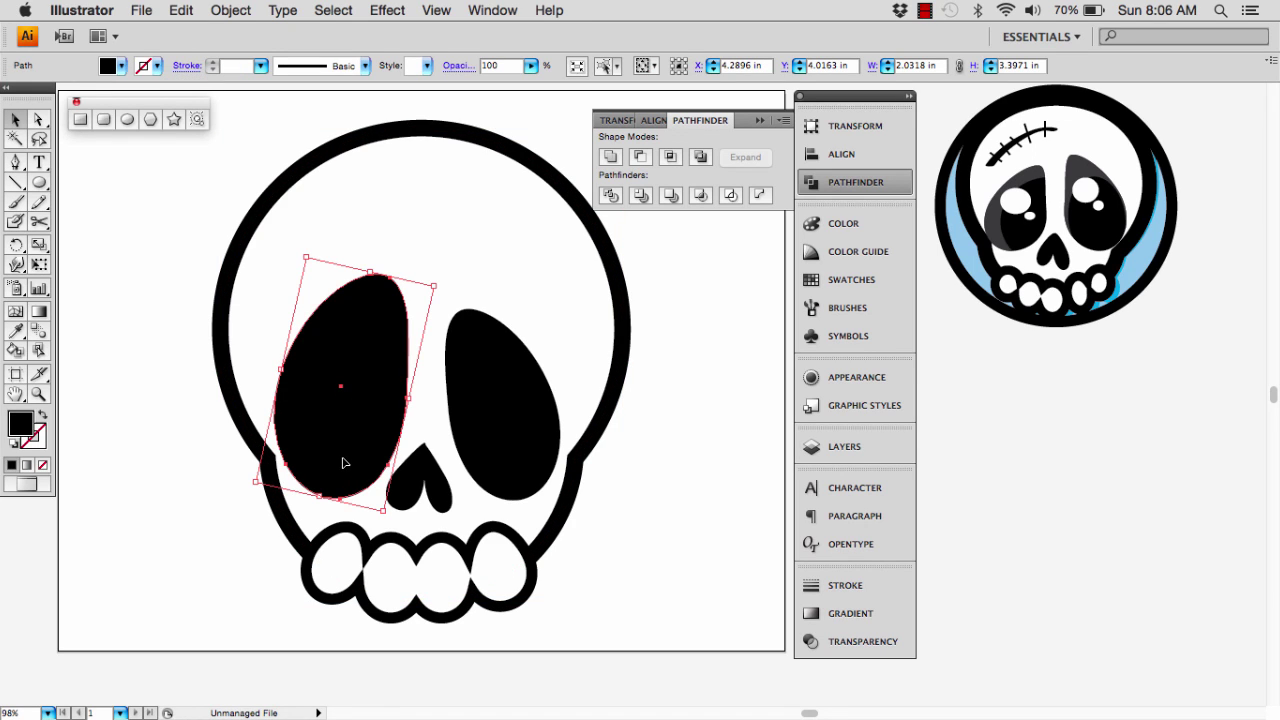
{"action": "key", "text": "super+c"}
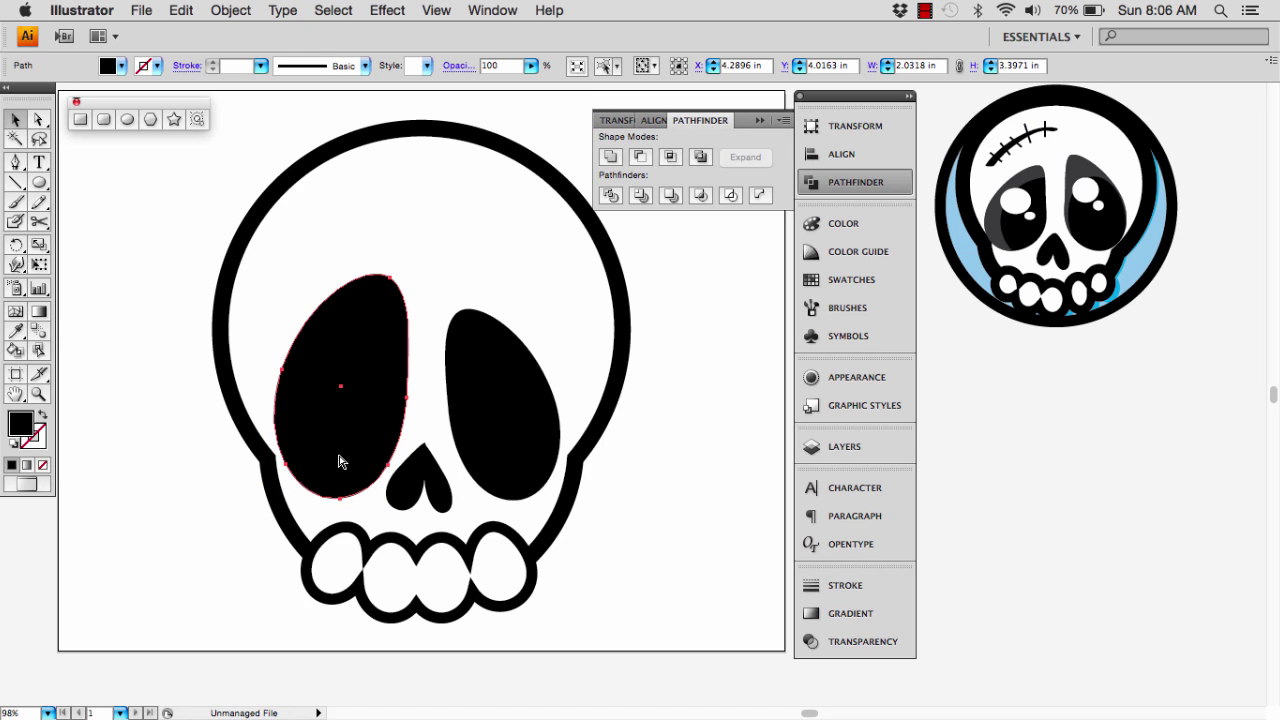
{"action": "key", "text": "super+f"}
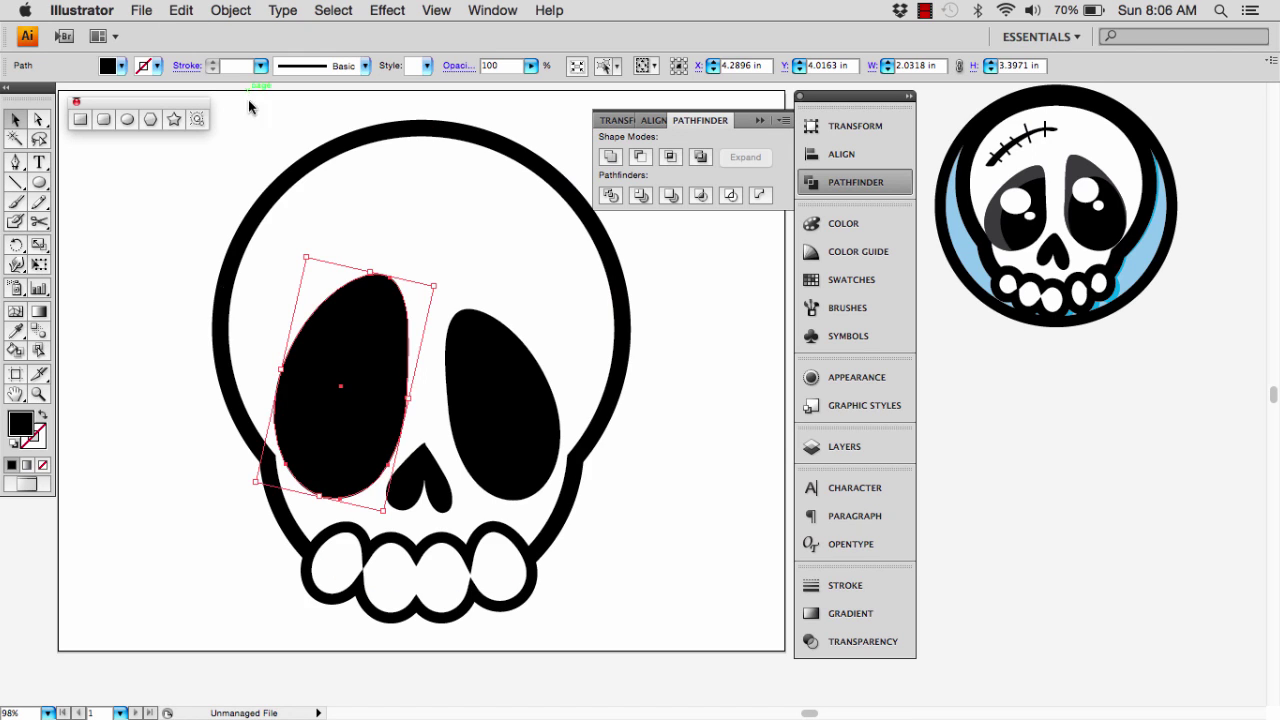
{"action": "left_click", "coordinate": [184, 12]}
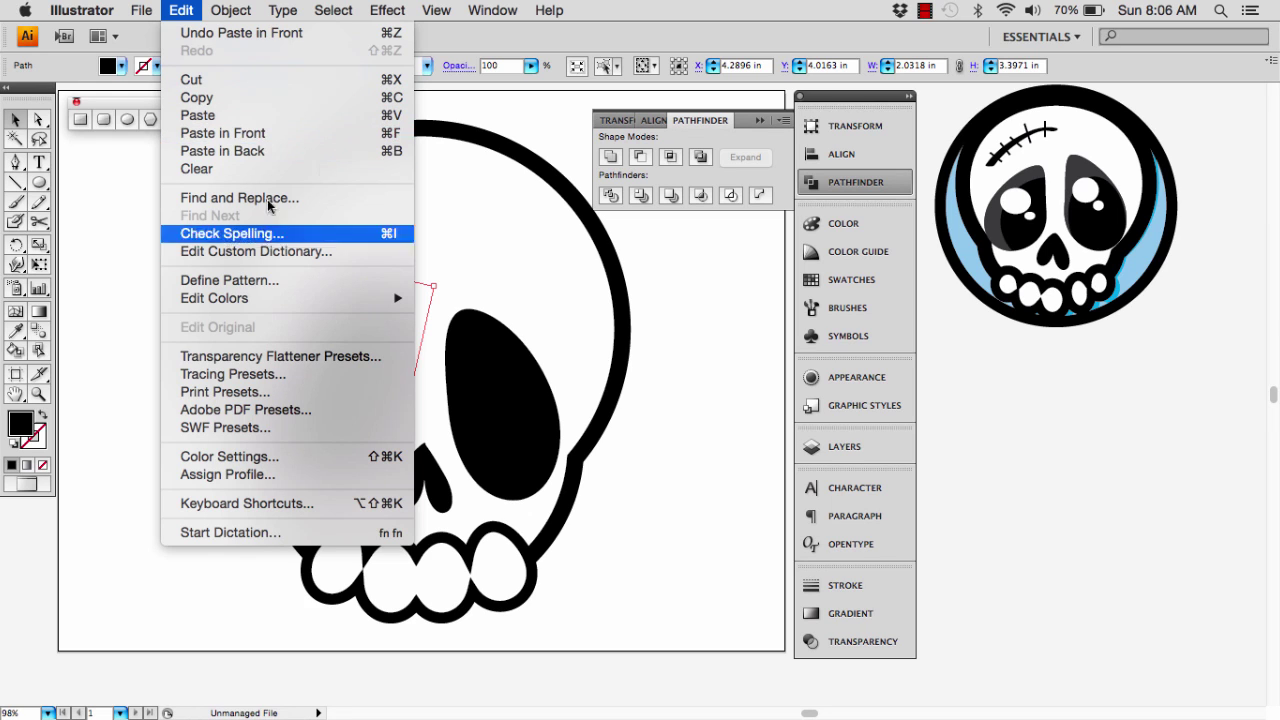
{"action": "left_click", "coordinate": [304, 360]}
{"action": "left_click_drag", "start_coordinate": [360, 357], "coordinate": [464, 341]}
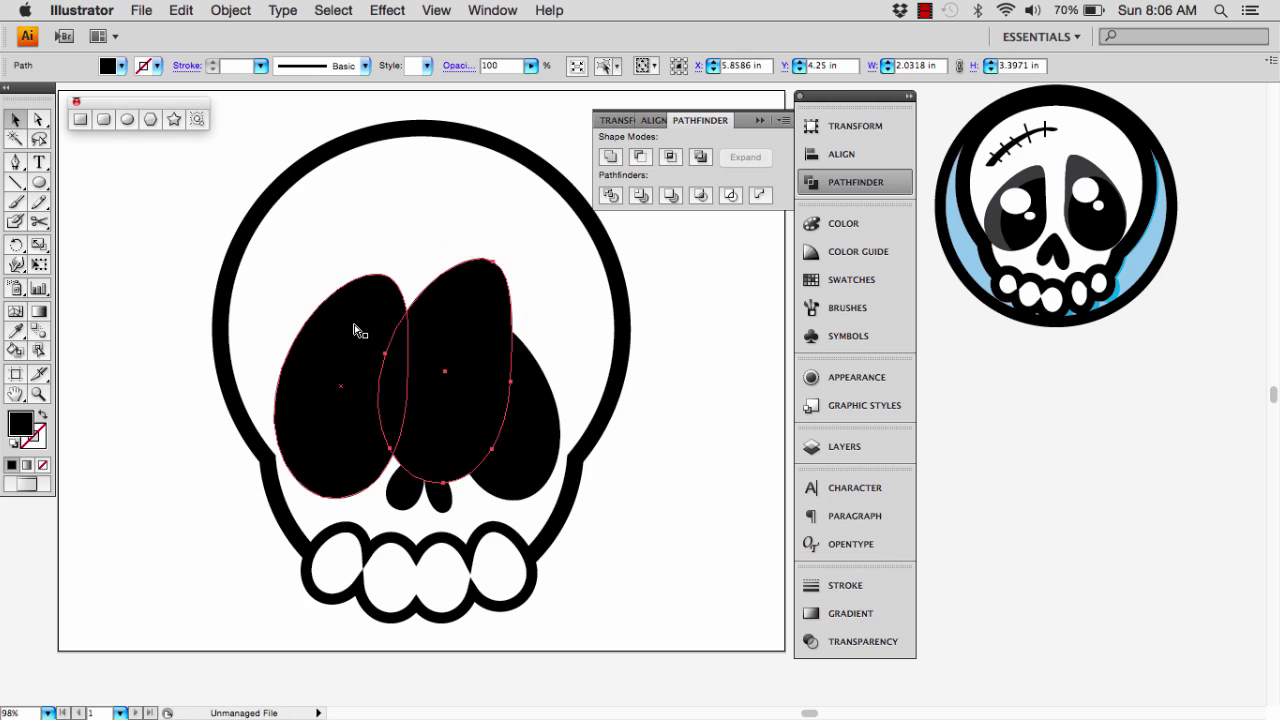
{"action": "key", "text": "super+z"}
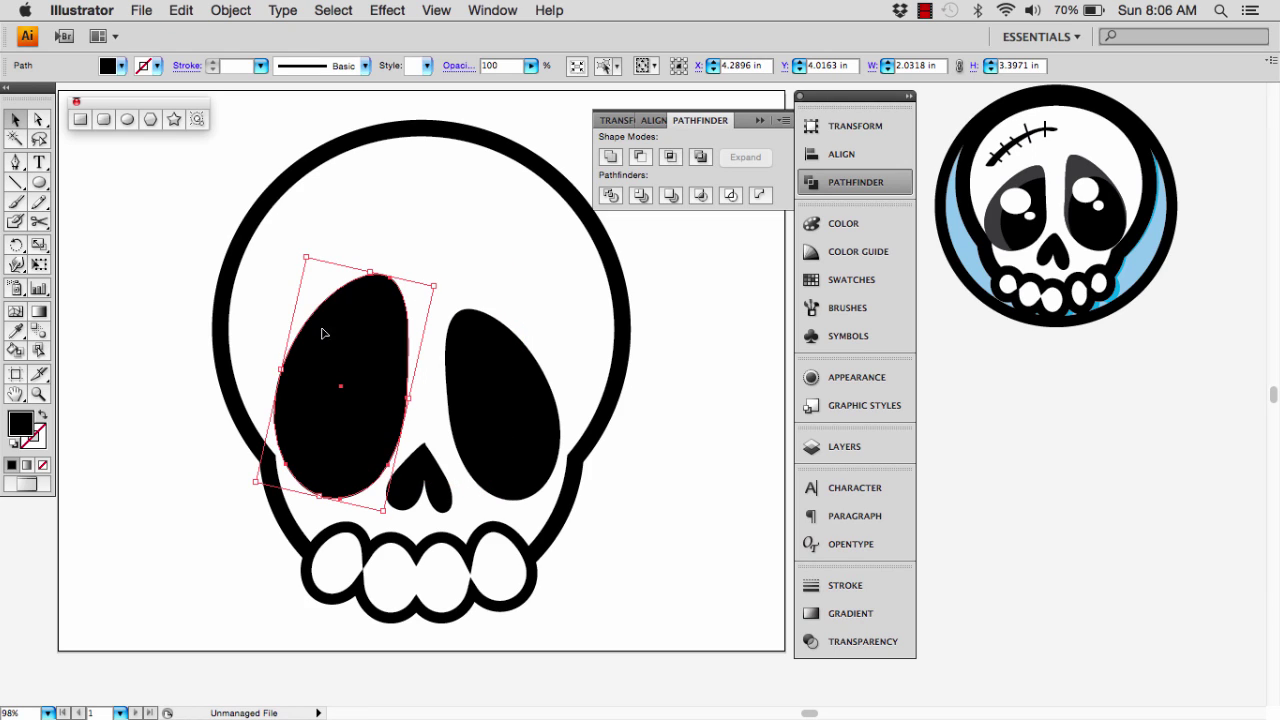
- Draw an ellipse about 3.26 by 3.59 in over the left eye socket and shift it right, leaving a crescent uncovered
{"action": "left_click", "coordinate": [128, 119]}
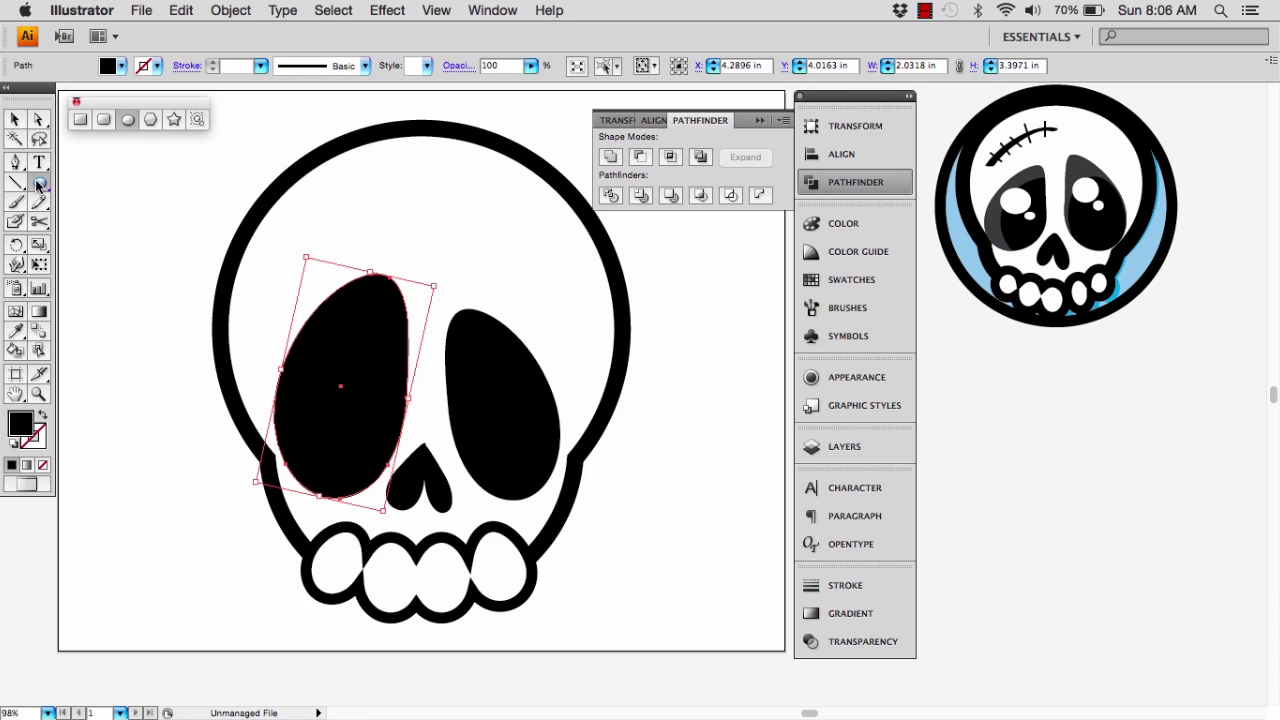
{"action": "left_click_drag", "start_coordinate": [276, 288], "coordinate": [489, 525]}
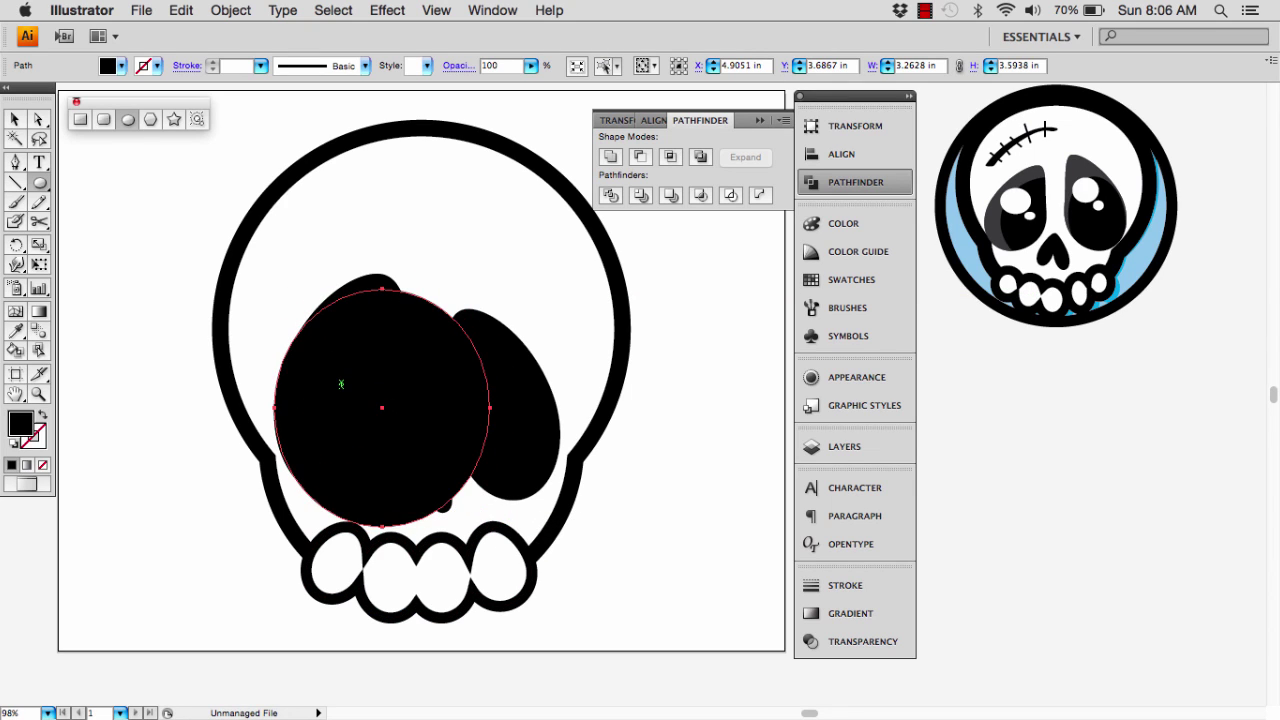
{"action": "key", "text": "v"}
{"action": "left_click_drag", "start_coordinate": [335, 362], "coordinate": [357, 341]}
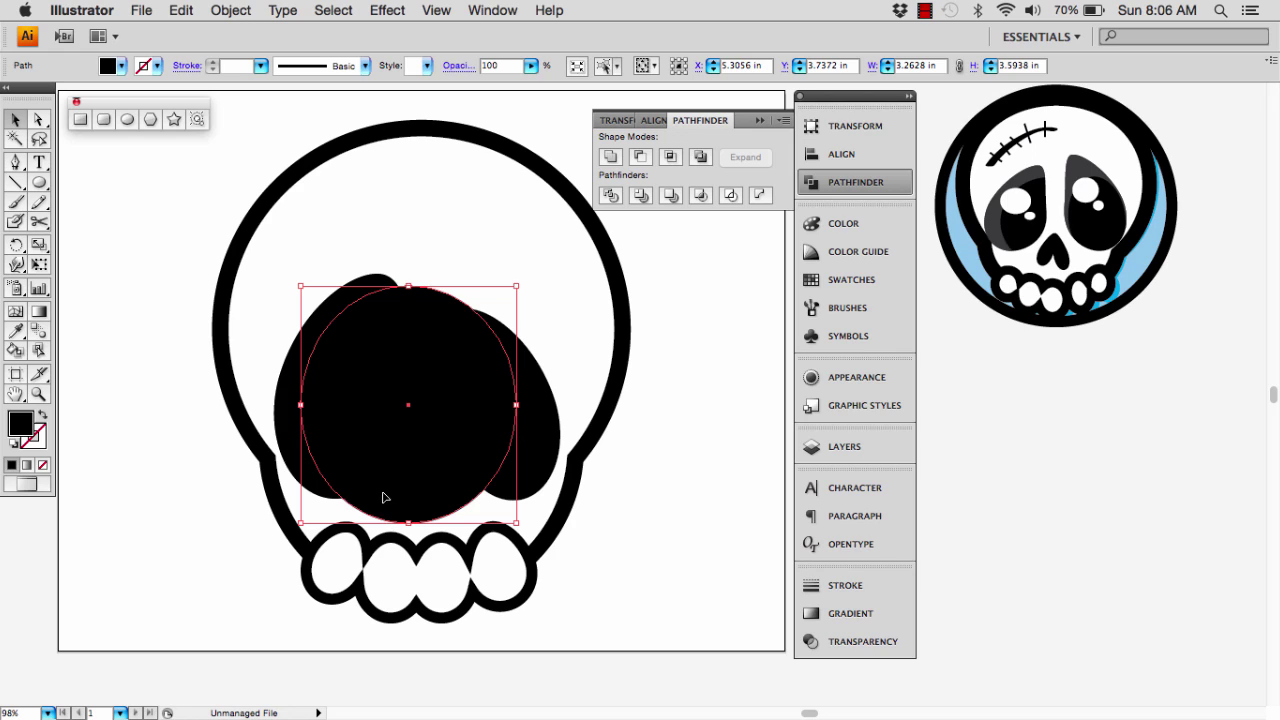
- Subtract the ellipse from the left eye socket's front copy with Minus Front and fill the remaining crescent dark gray
{"action": "left_click", "coordinate": [285, 428], "text": "shift"}
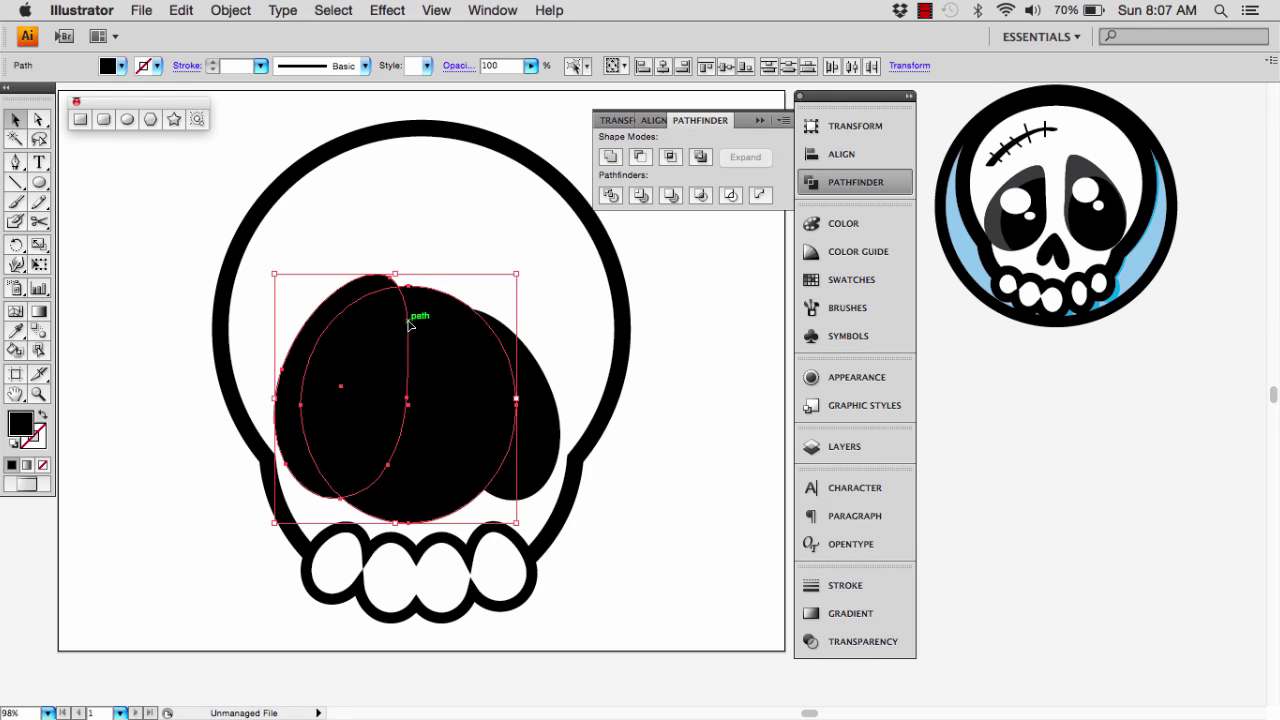
{"action": "left_click", "coordinate": [641, 162]}
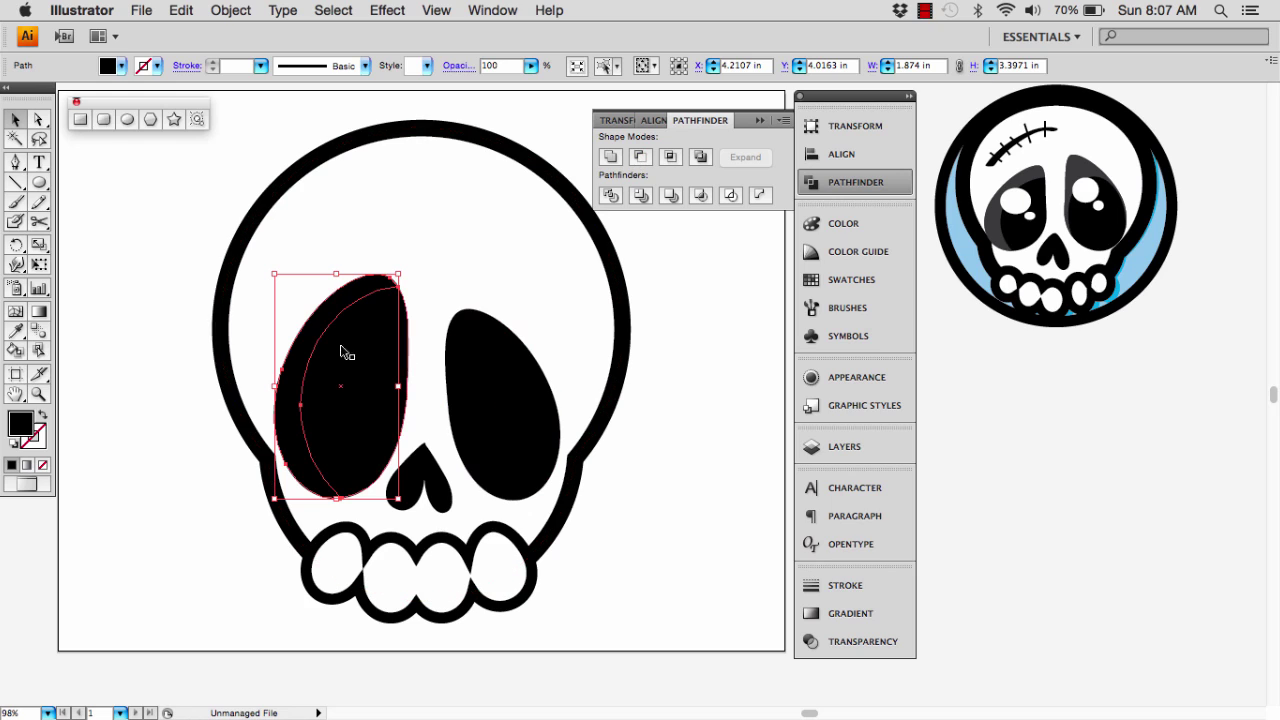
{"action": "left_click", "coordinate": [840, 281]}
{"action": "left_click", "coordinate": [627, 288]}
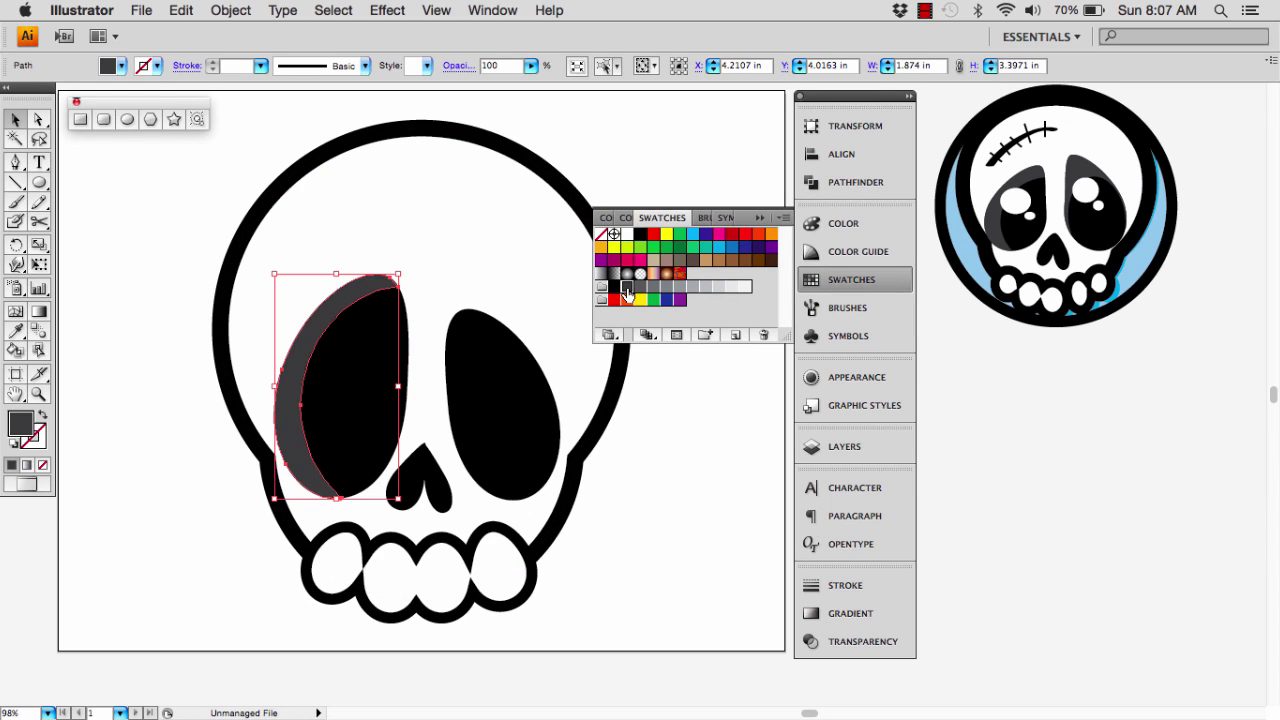
{"action": "left_click", "coordinate": [150, 396]}
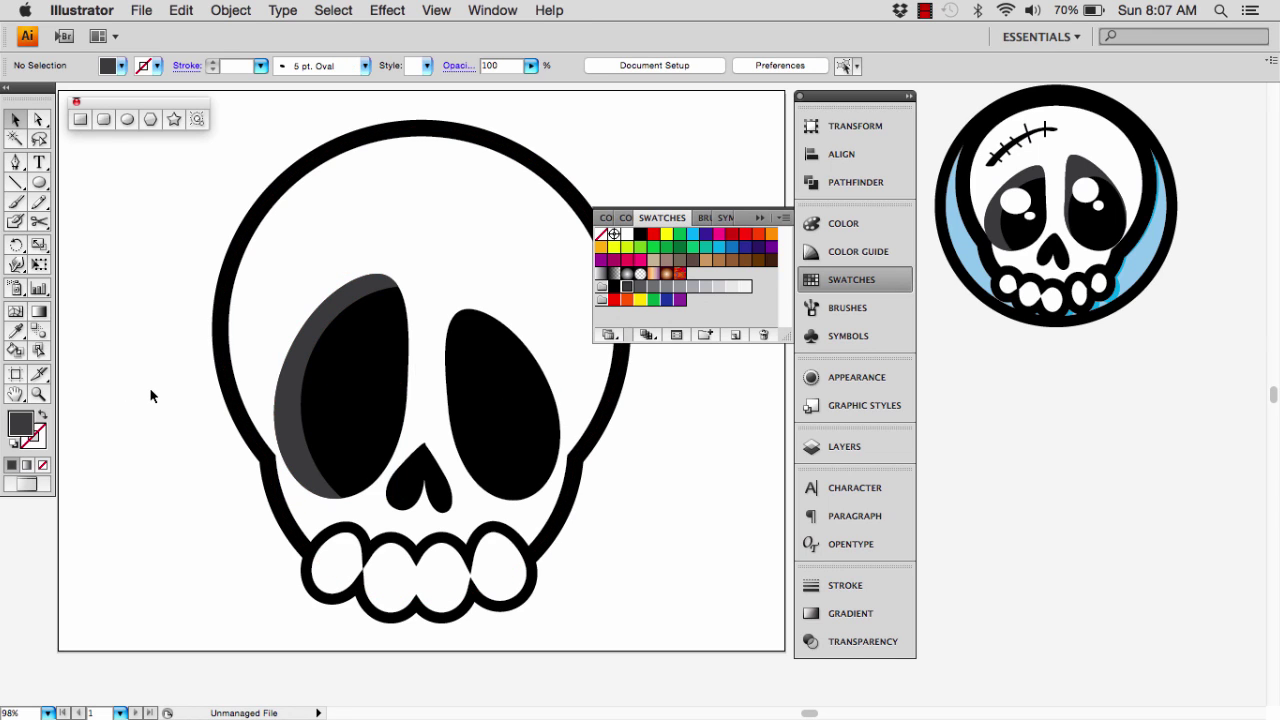
- Copy the right eye socket and paste the duplicate in front, exactly over the original
{"action": "left_click", "coordinate": [526, 382]}
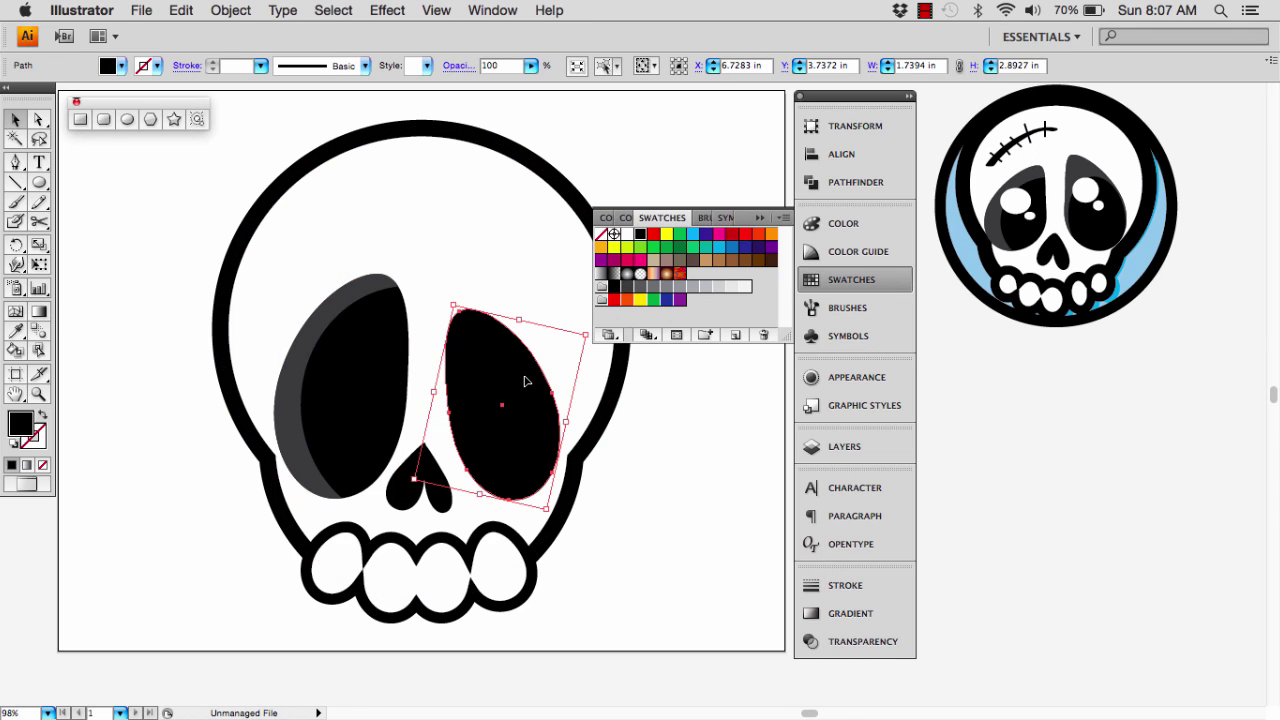
{"action": "key", "text": "ctrl+shift+b"}
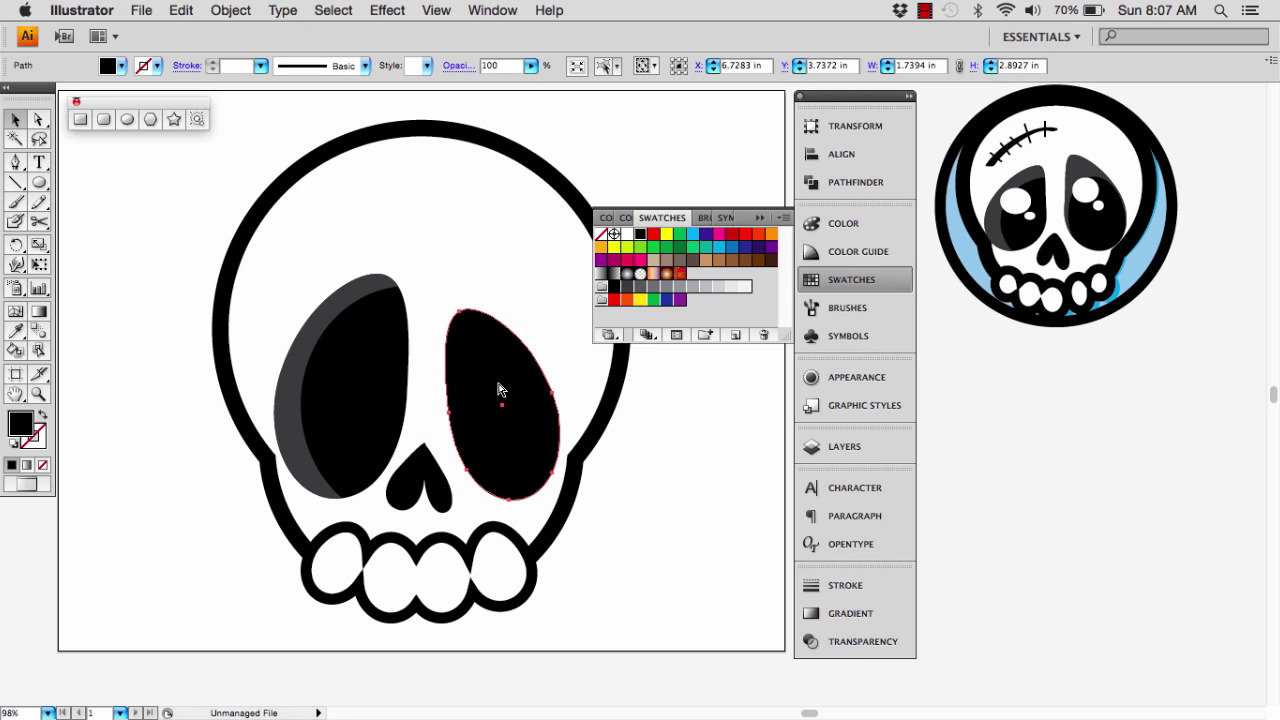
{"action": "key", "text": "ctrl+shift+b"}
{"action": "left_click_drag", "start_coordinate": [479, 379], "coordinate": [558, 378]}
{"action": "key", "text": "ctrl+z"}
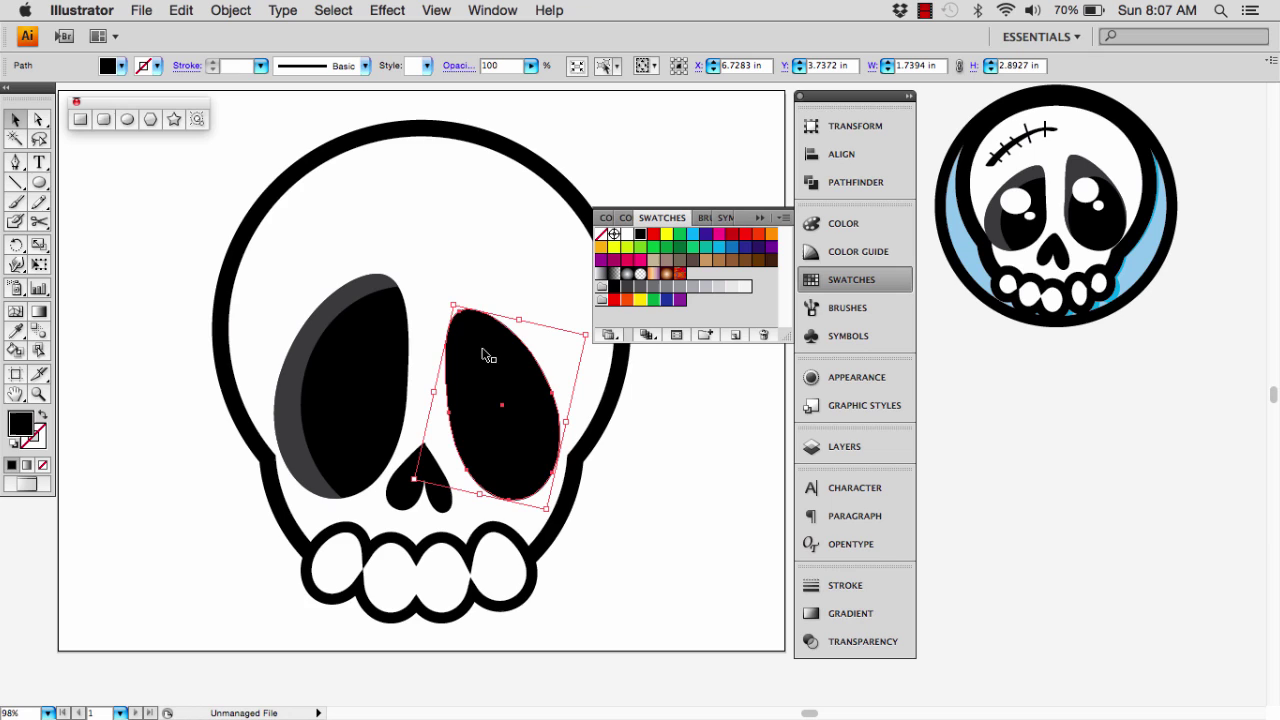
- Draw an ellipse about 2.04 by 3.10 in over the right eye socket's inner part and subtract it from the front copy
{"action": "left_click", "coordinate": [39, 182]}
{"action": "left_click_drag", "start_coordinate": [390, 316], "coordinate": [526, 515]}
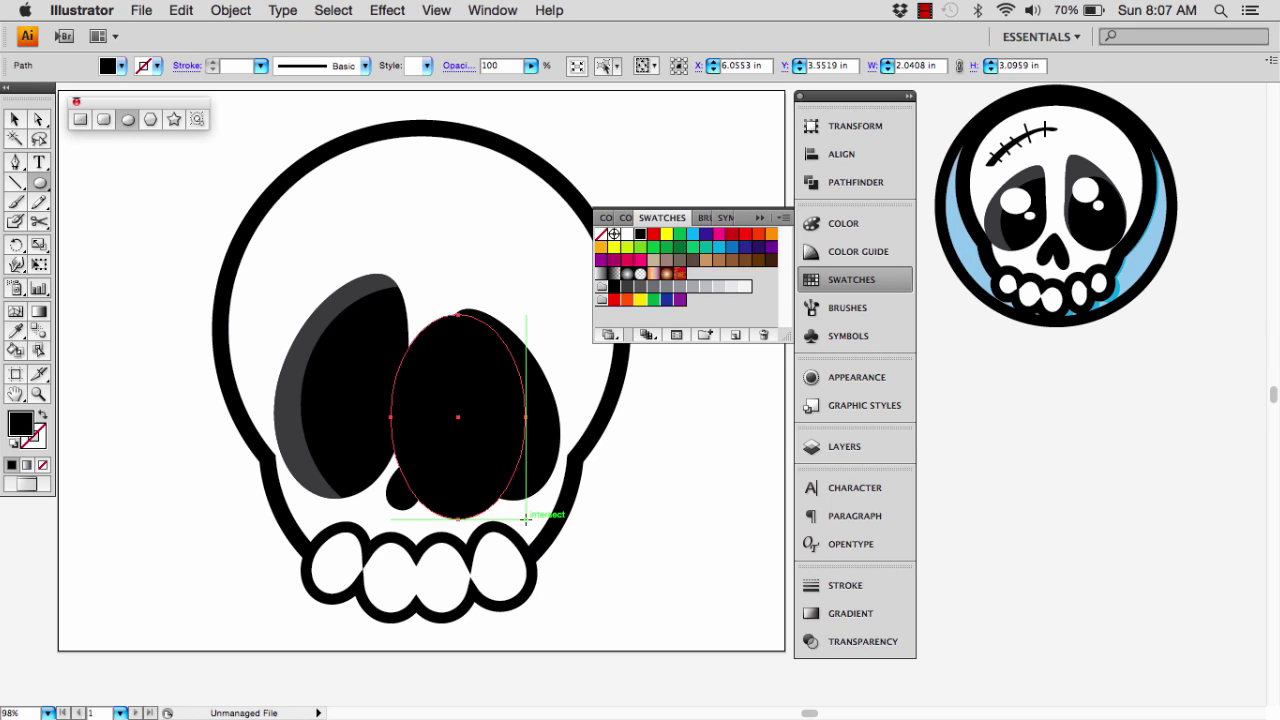
{"action": "key", "text": "v"}
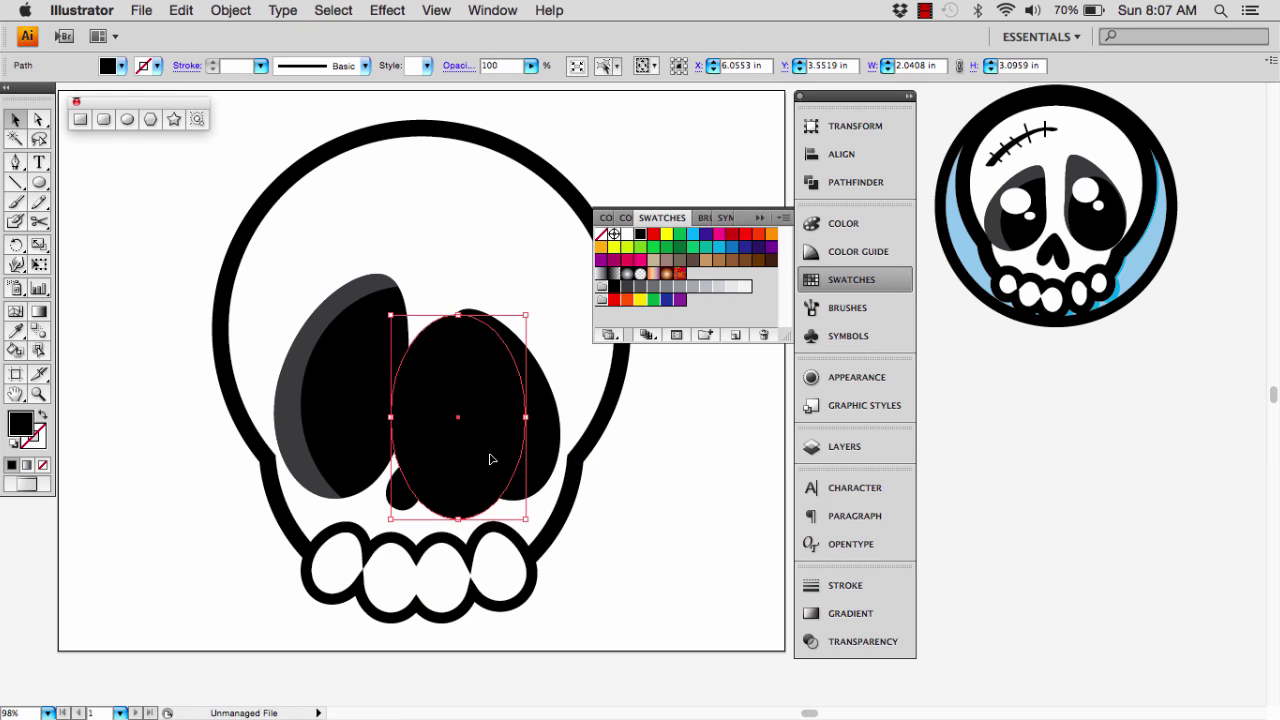
{"action": "left_click", "coordinate": [541, 420], "text": "shift"}
{"action": "left_click", "coordinate": [830, 184]}
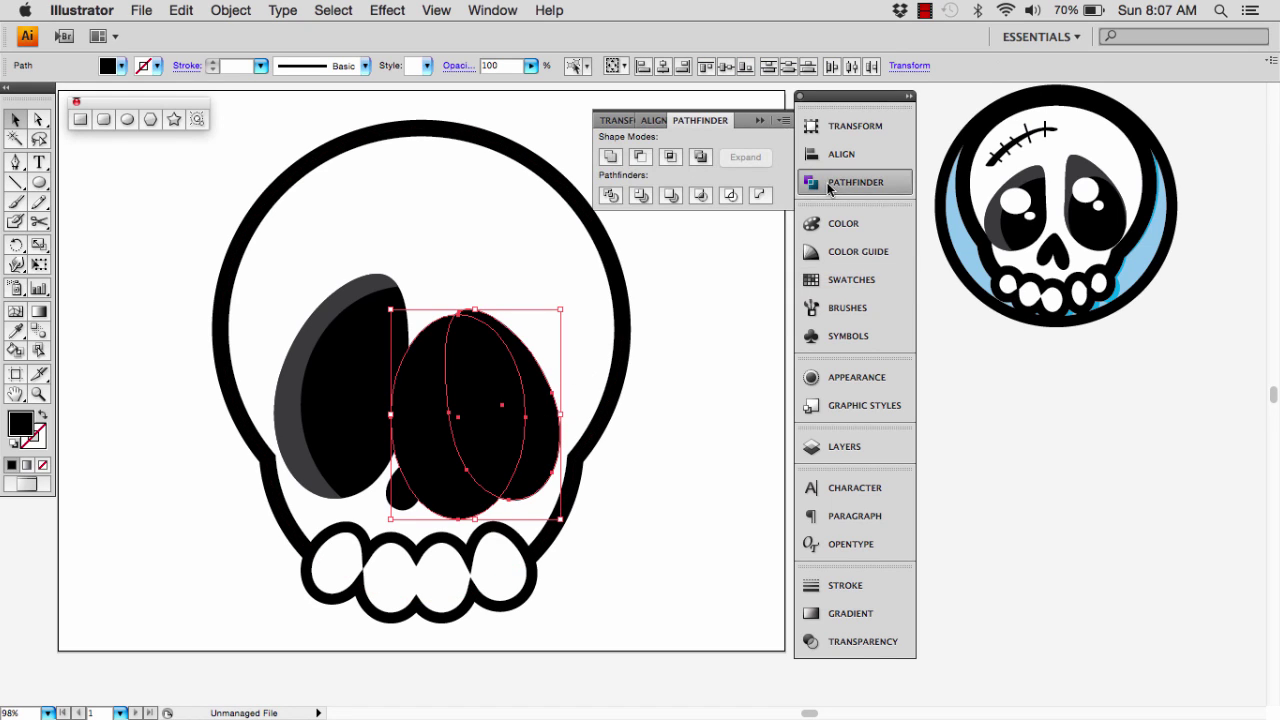
{"action": "left_click", "coordinate": [640, 158]}
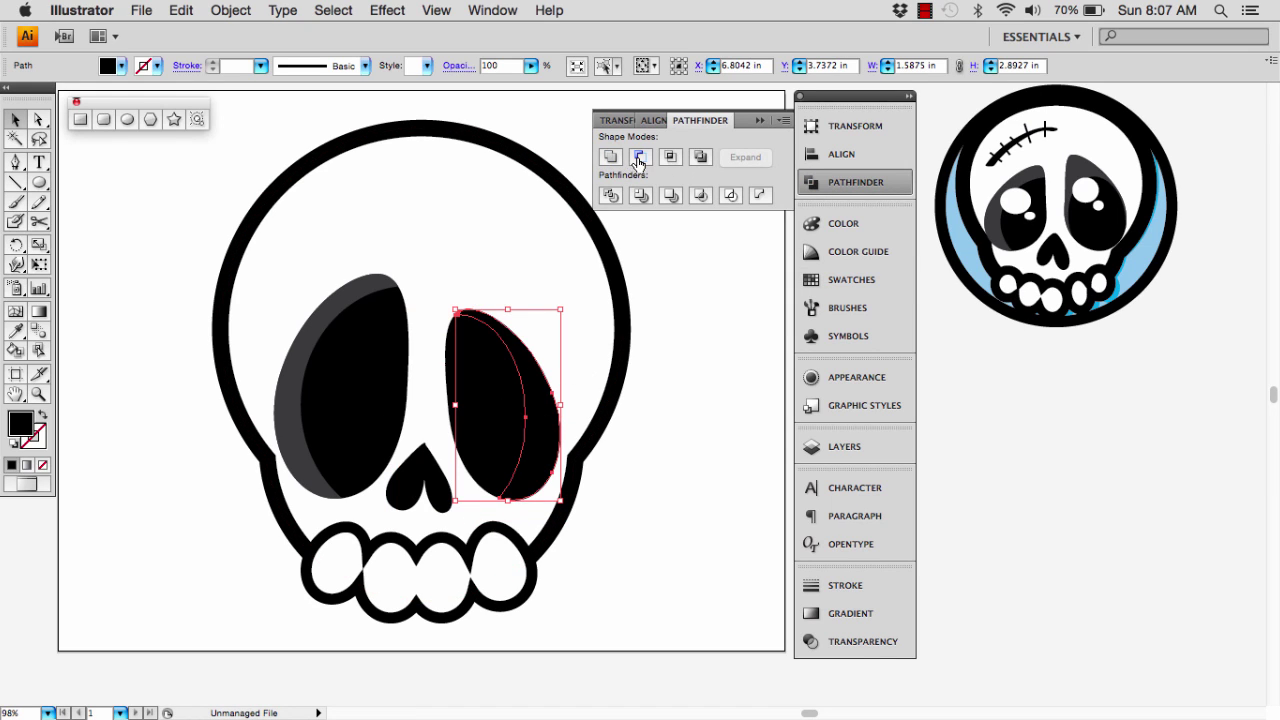
- Fill the crescent on the right eye socket's outer side with dark gray and deselect it
{"action": "left_click", "coordinate": [836, 280]}
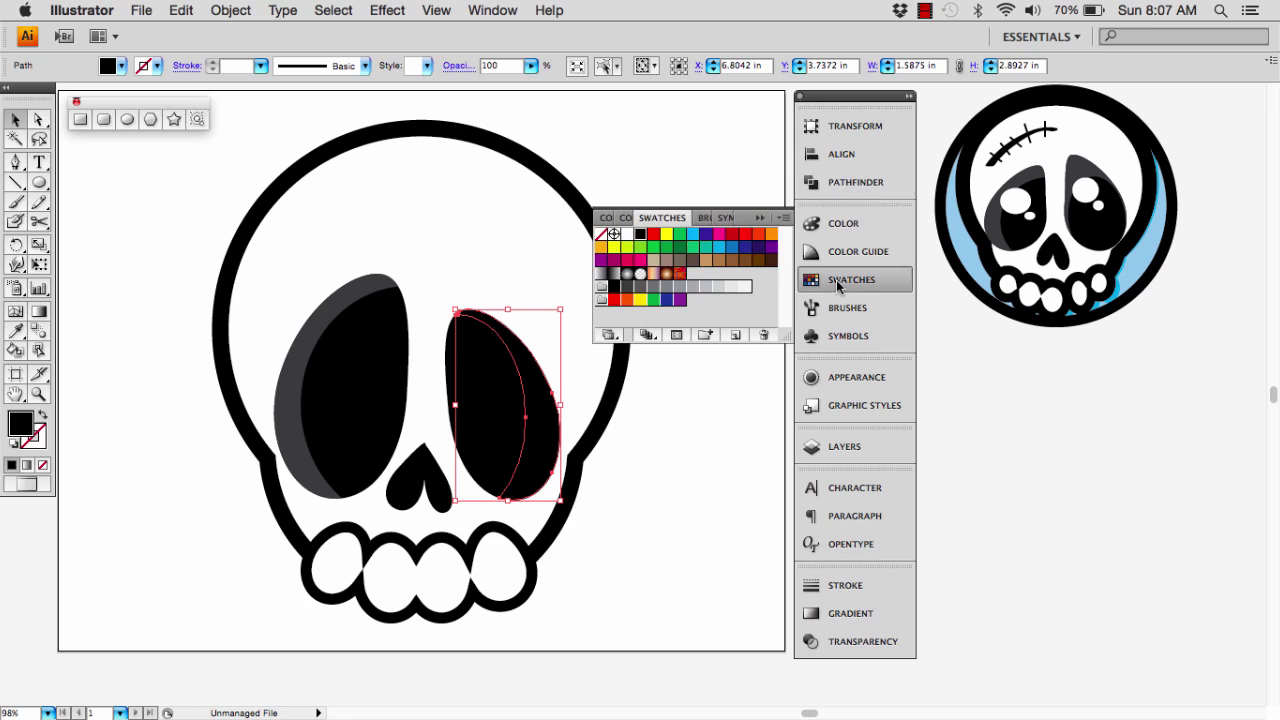
{"action": "left_click", "coordinate": [628, 288]}
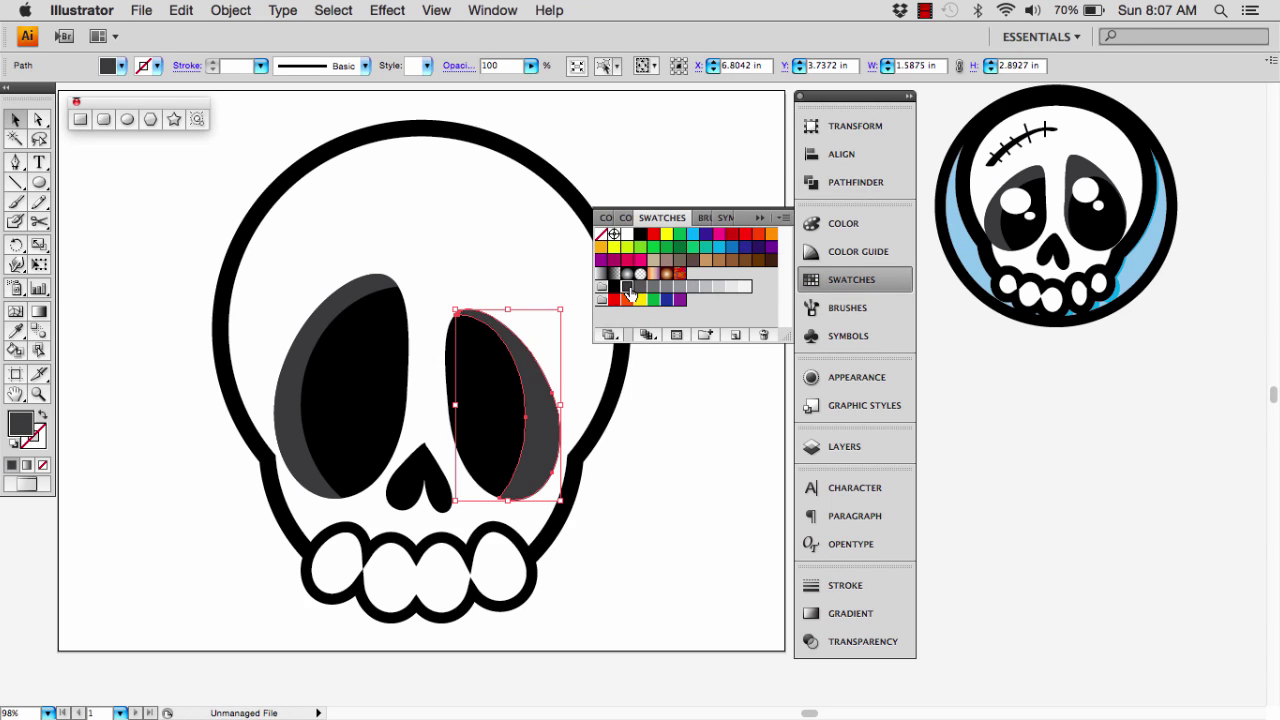
{"action": "left_click", "coordinate": [651, 405]}
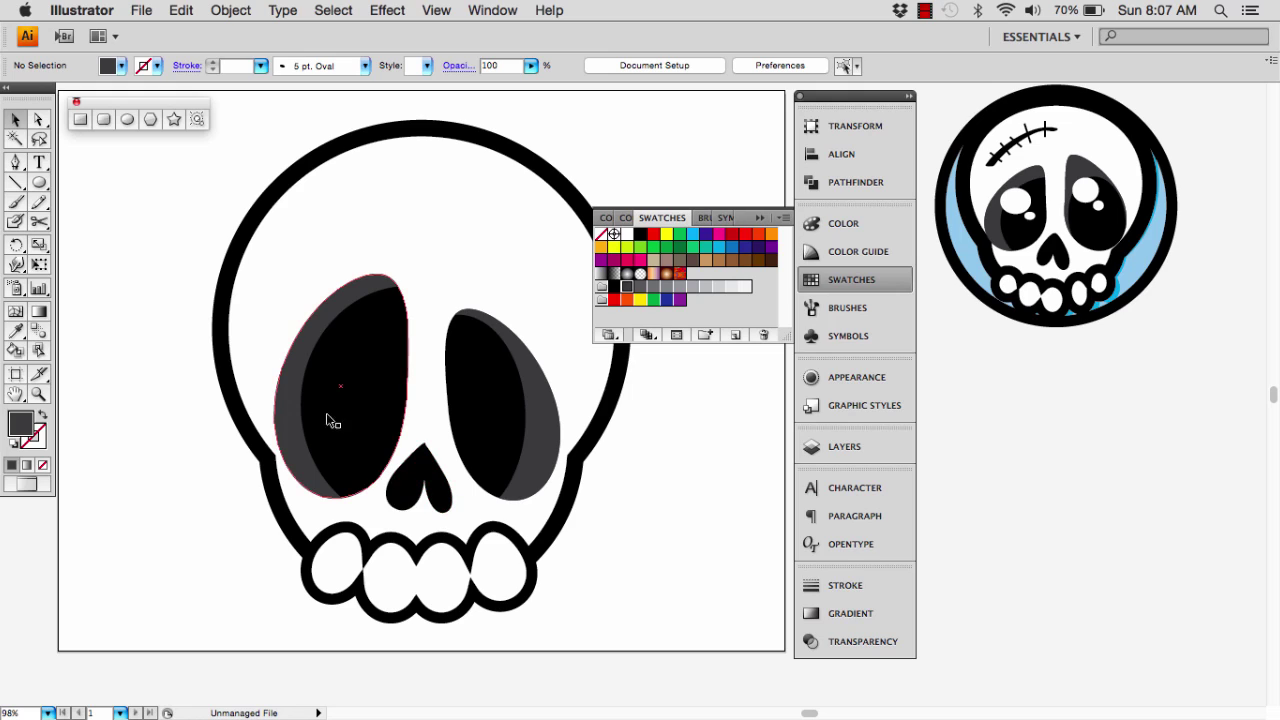
- Draw a white ellipse highlight about 1.11 by 1.19 in over the left eye socket and enlarge it slightly toward the upper left
{"action": "left_click", "coordinate": [39, 183]}
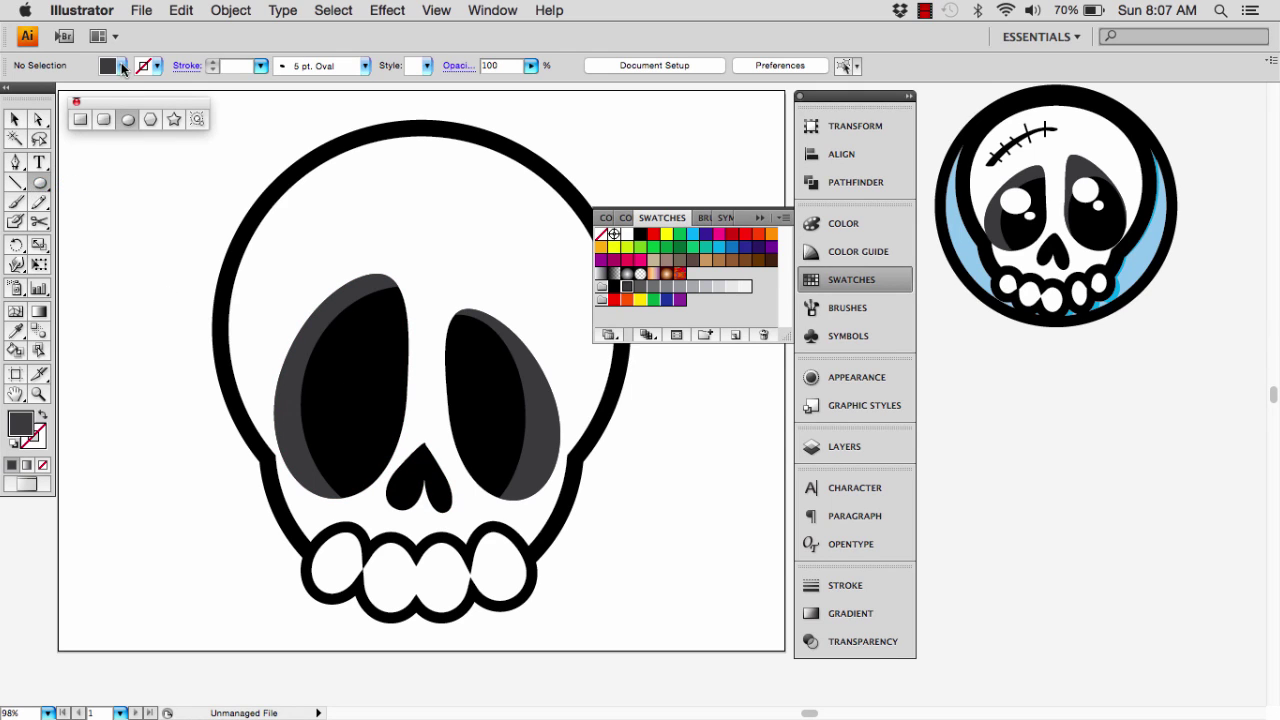
{"action": "left_click", "coordinate": [122, 67]}
{"action": "left_click", "coordinate": [32, 84]}
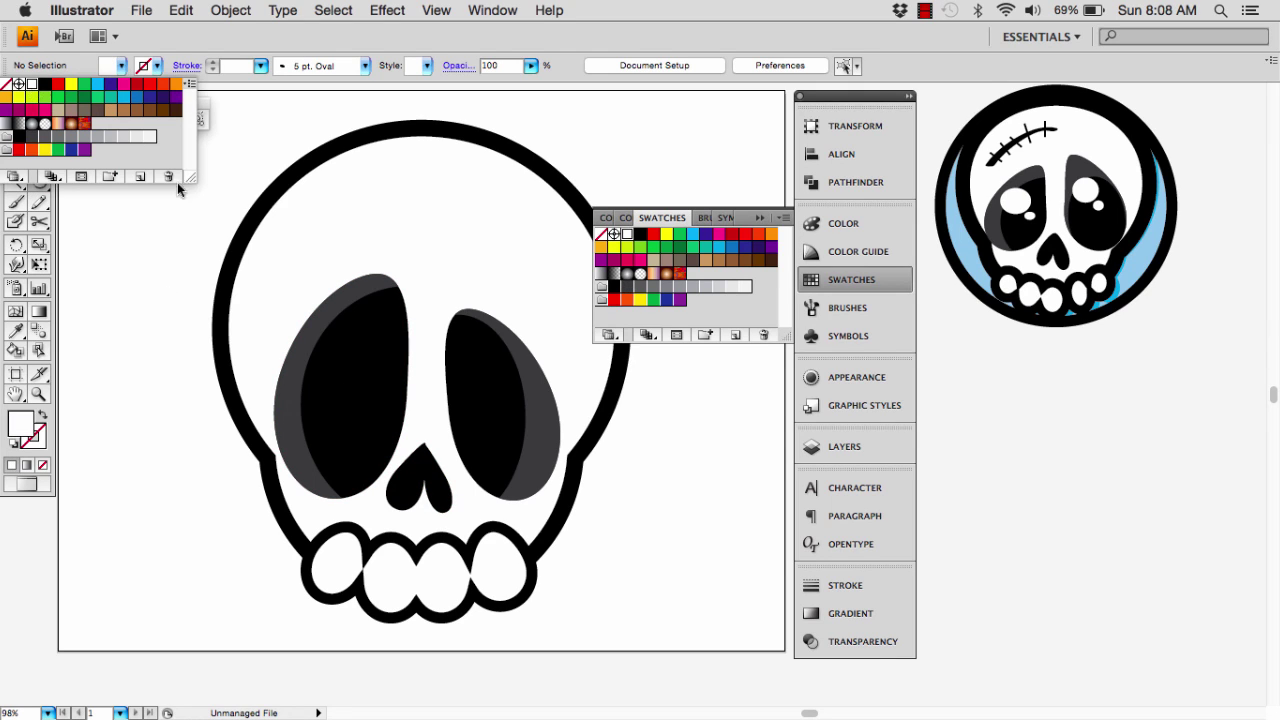
{"action": "left_click_drag", "start_coordinate": [303, 341], "coordinate": [378, 412]}
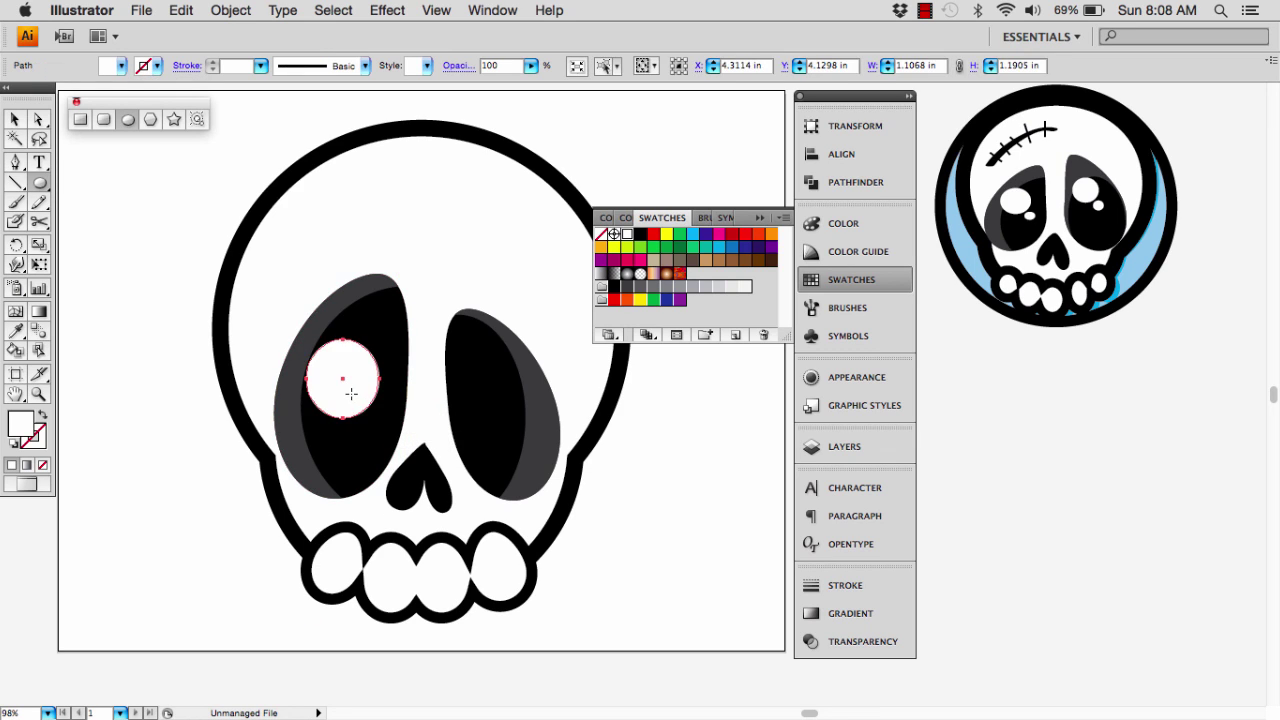
{"action": "key", "text": "v"}
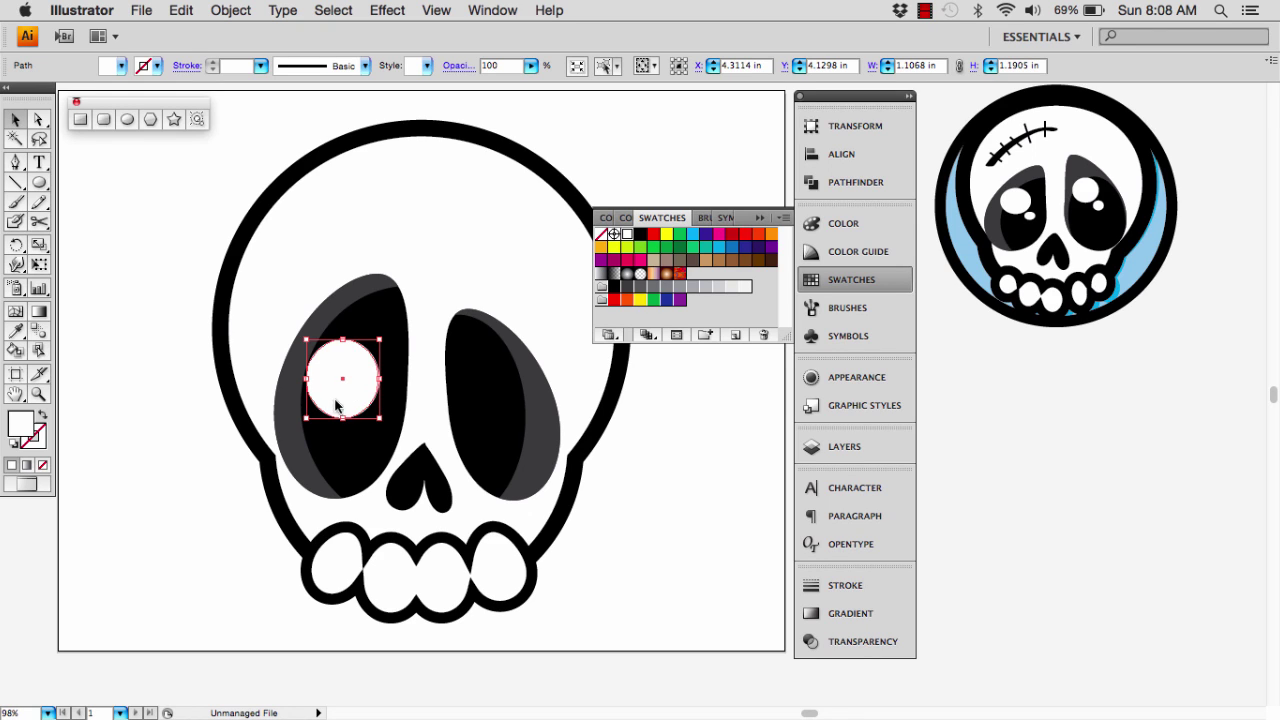
{"action": "mouse_move", "coordinate": [337, 405]}
{"action": "left_mouse_down"}
{"action": "mouse_move", "coordinate": [331, 391]}
{"action": "mouse_move", "coordinate": [386, 412]}
{"action": "mouse_move", "coordinate": [351, 403]}
{"action": "left_mouse_up"}
{"action": "left_click", "coordinate": [362, 427]}
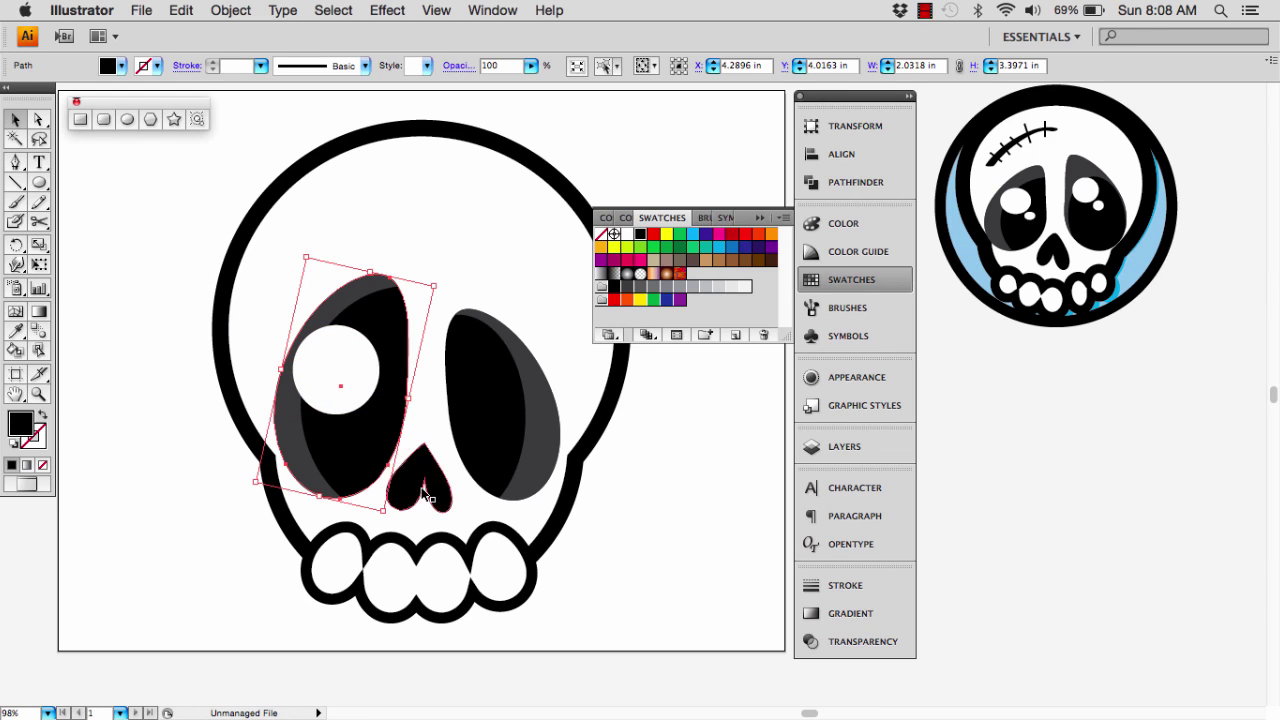
- Draw a small ellipse about 0.53 by 0.46 in below the left eye's large highlight and nudge it up and left toward the highlight
{"action": "left_click", "coordinate": [128, 119]}
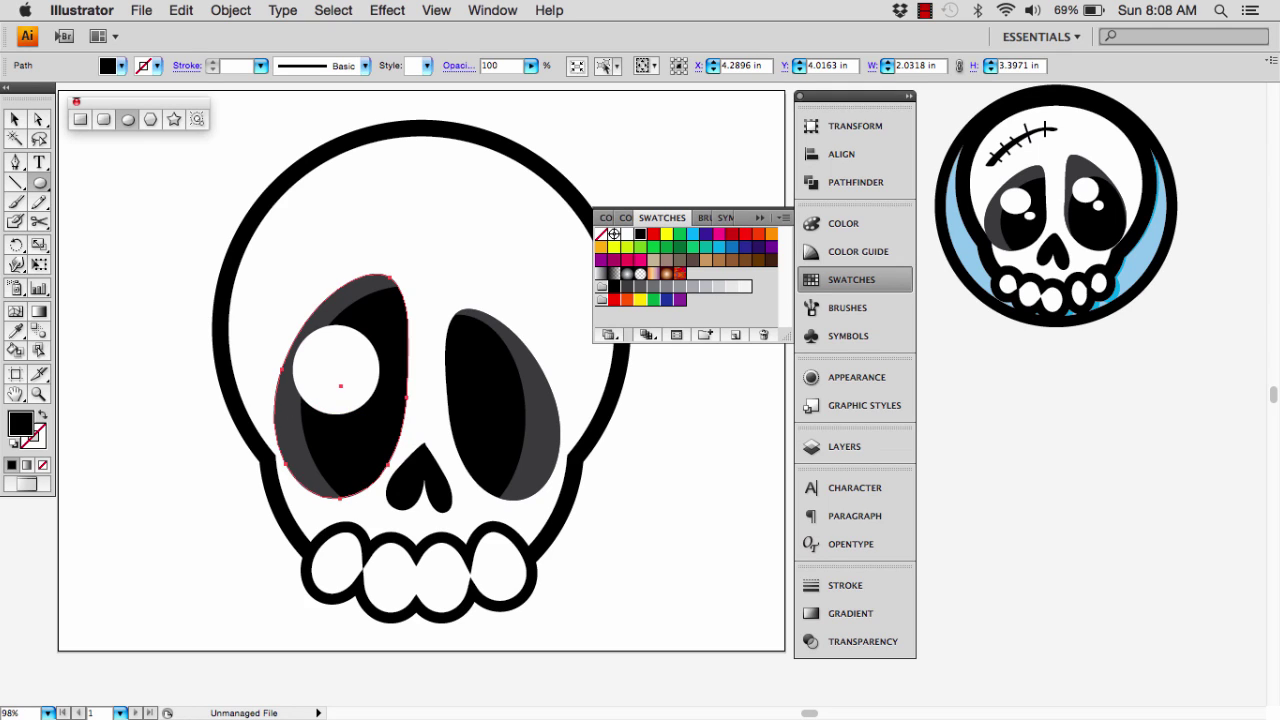
{"action": "left_click_drag", "start_coordinate": [358, 422], "coordinate": [395, 454]}
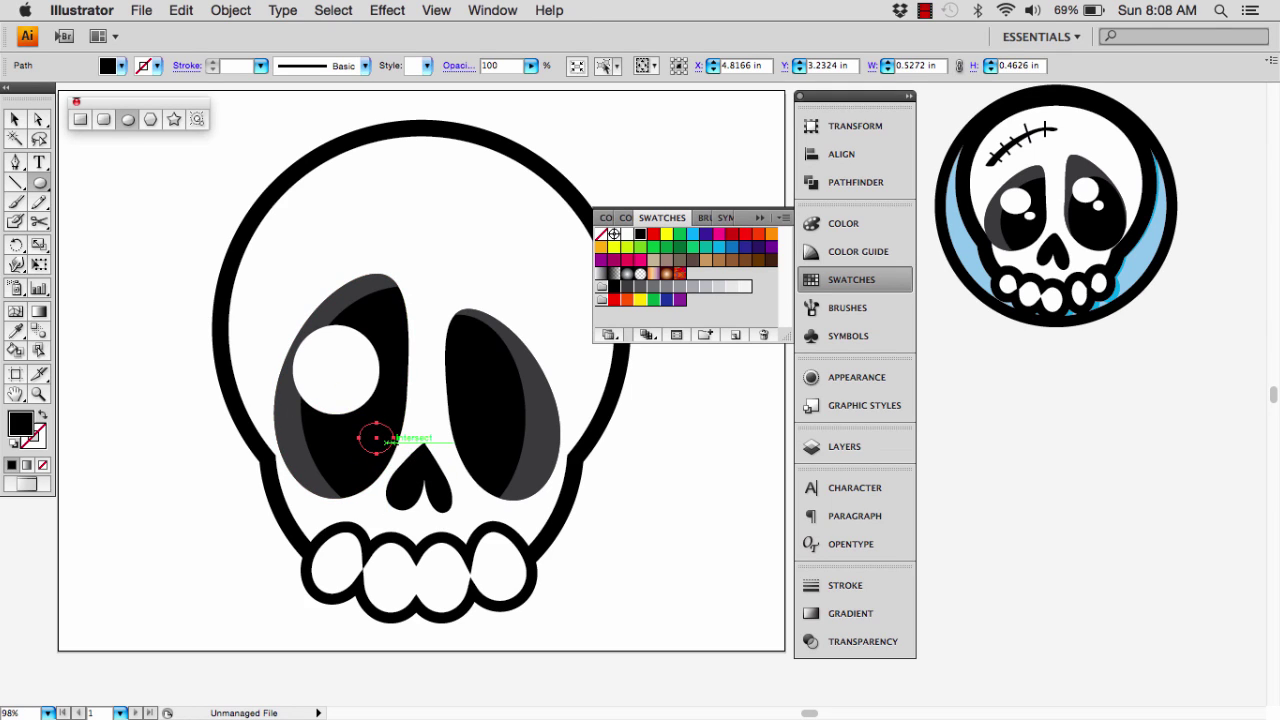
{"action": "key", "text": "Up"}
{"action": "key", "text": "Up"}
{"action": "key", "text": "Up"}
{"action": "key", "text": "Up"}
{"action": "key", "text": "Up"}
{"action": "key", "text": "Left"}
{"action": "key", "text": "Left"}
{"action": "key", "text": "Left"}
{"action": "key", "text": "Up"}
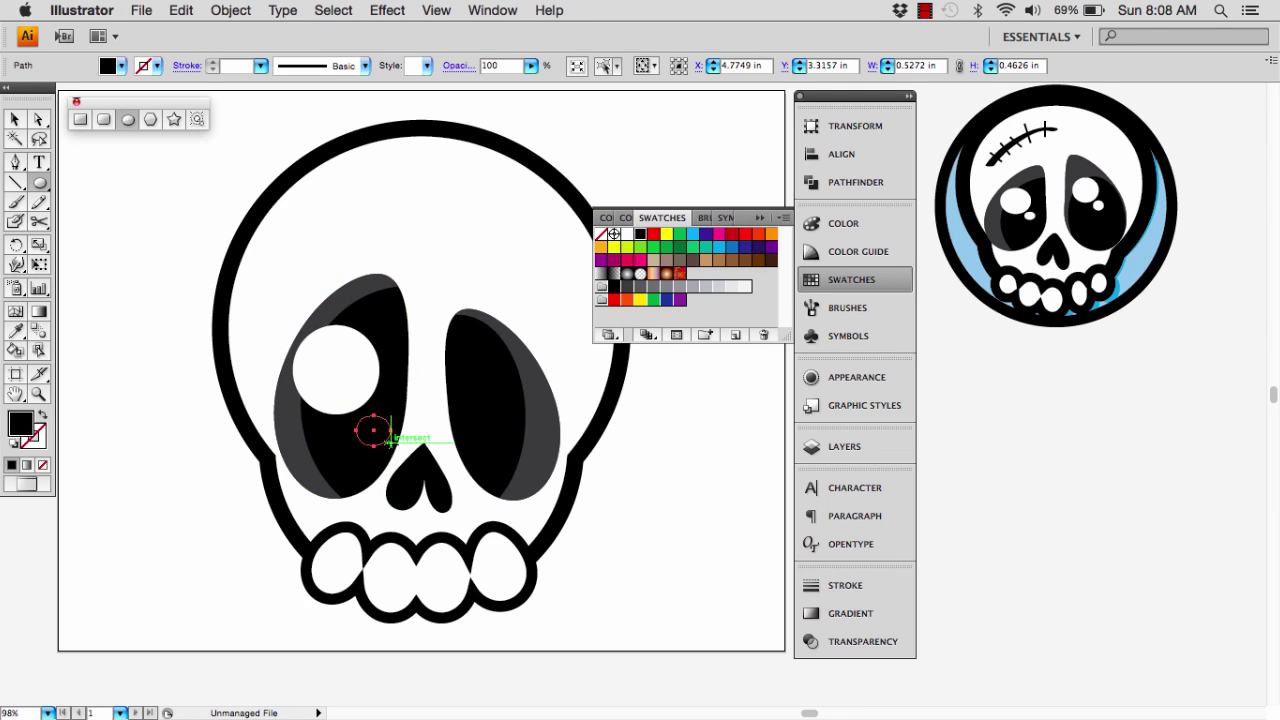
{"action": "key", "text": "Up"}
{"action": "key", "text": "Up"}
{"action": "key", "text": "Up"}
{"action": "key", "text": "Up"}
{"action": "key", "text": "Up"}
{"action": "key", "text": "Up"}
{"action": "key", "text": "Up"}
{"action": "key", "text": "Up"}
{"action": "key", "text": "Up"}
{"action": "key", "text": "Left"}
{"action": "key", "text": "Left"}
{"action": "key", "text": "Left"}
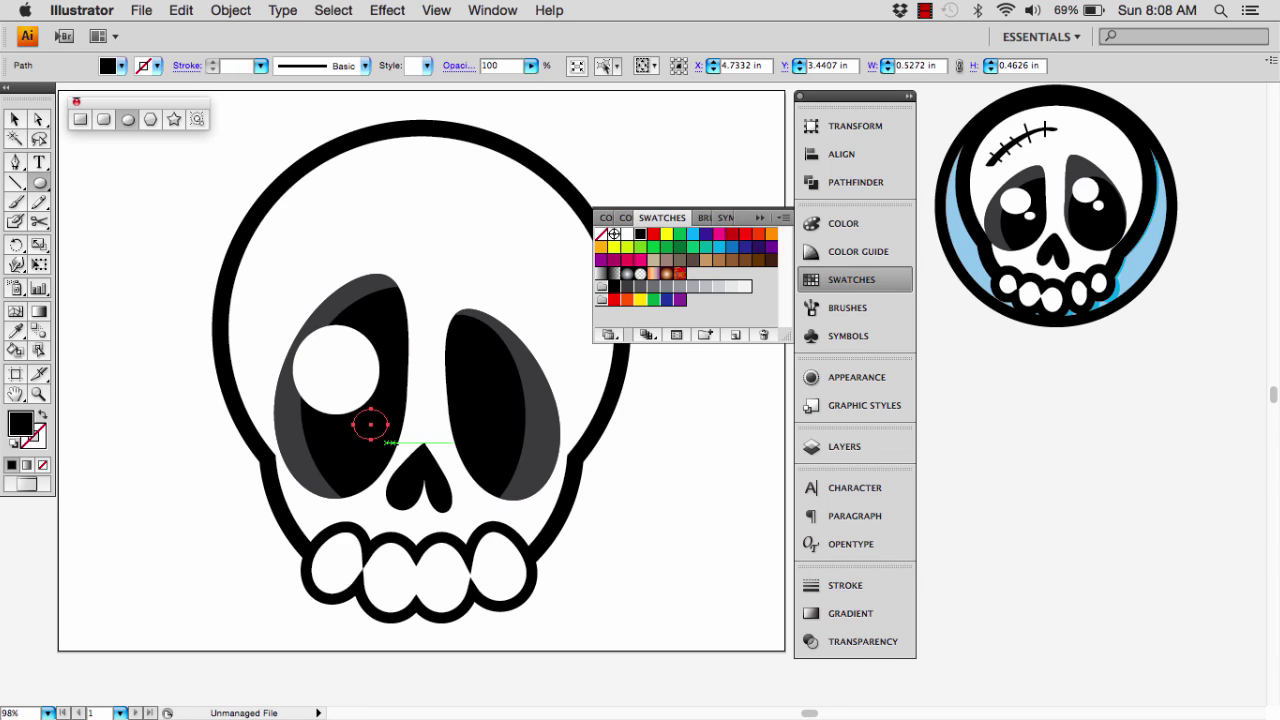
- Fill the small ellipse in the left eye socket with white and deselect it
{"action": "left_click", "coordinate": [121, 65]}
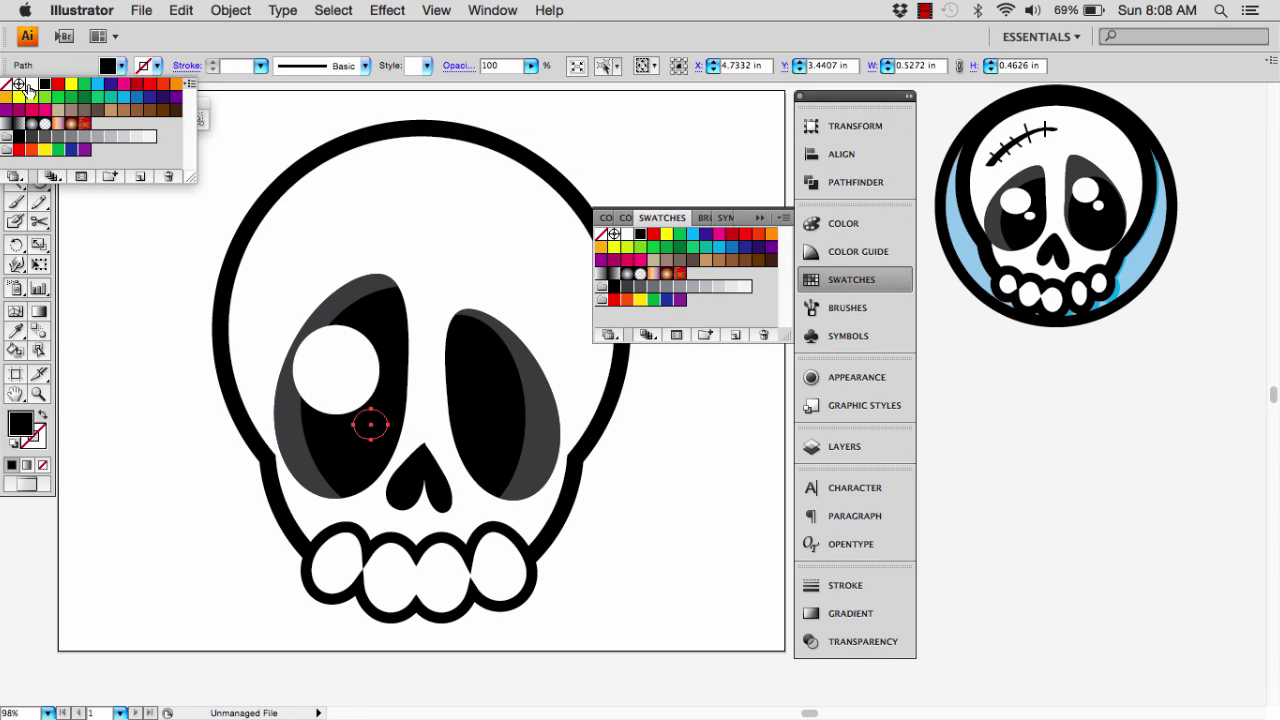
{"action": "left_click", "coordinate": [31, 85]}
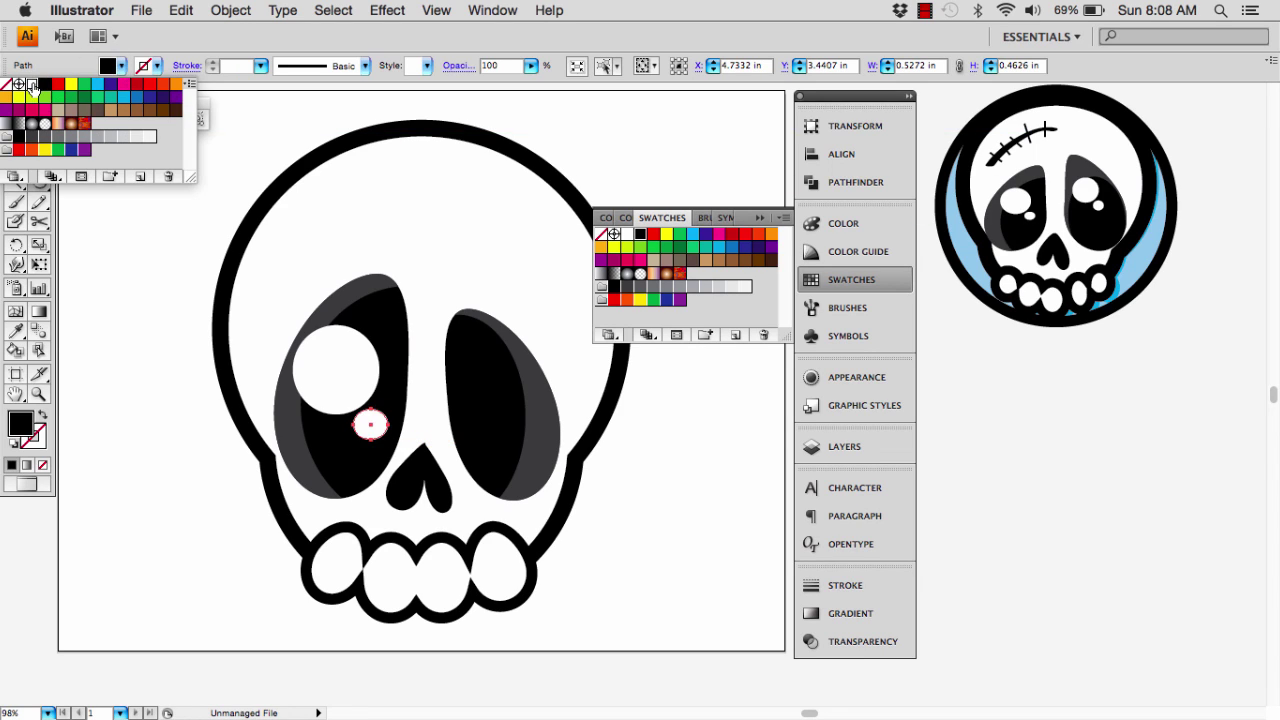
{"action": "left_click", "coordinate": [172, 316]}
{"action": "key", "text": "v"}
{"action": "left_click", "coordinate": [195, 345]}
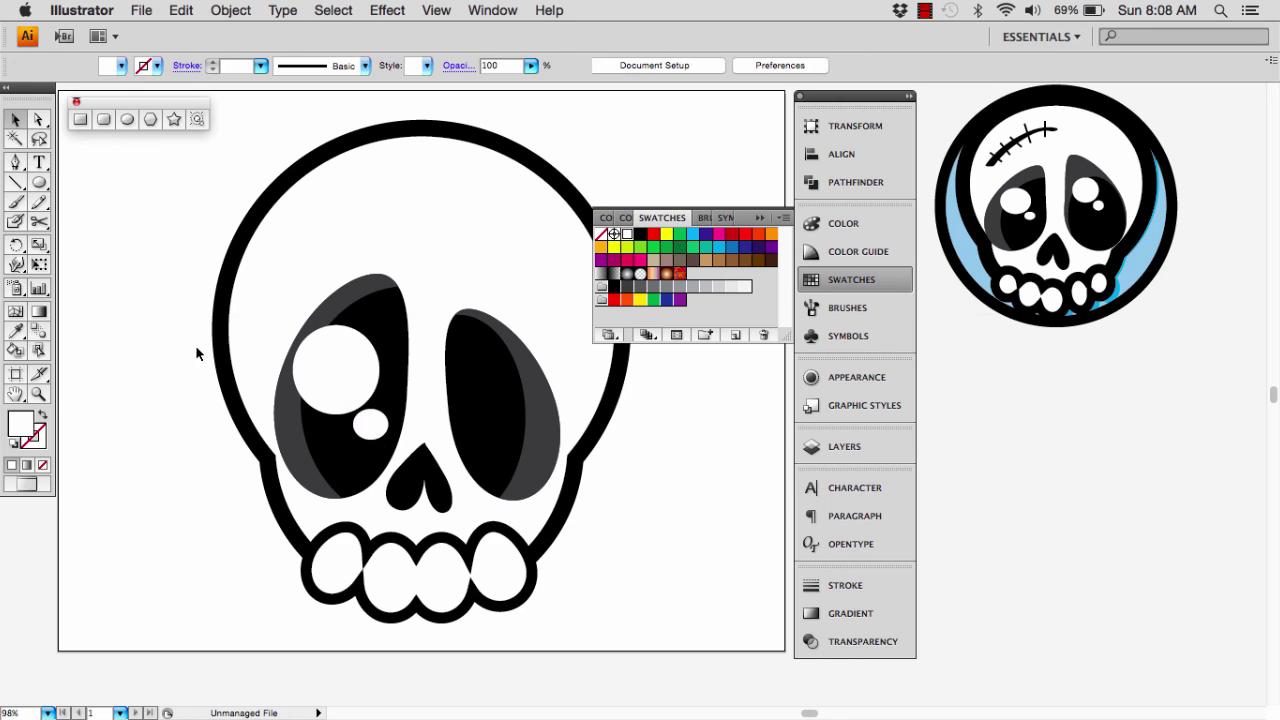
- Select both white highlights in the left eye and duplicate them onto the right eye socket
{"action": "left_click", "coordinate": [371, 427]}
{"action": "left_click", "coordinate": [342, 387], "text": "shift"}
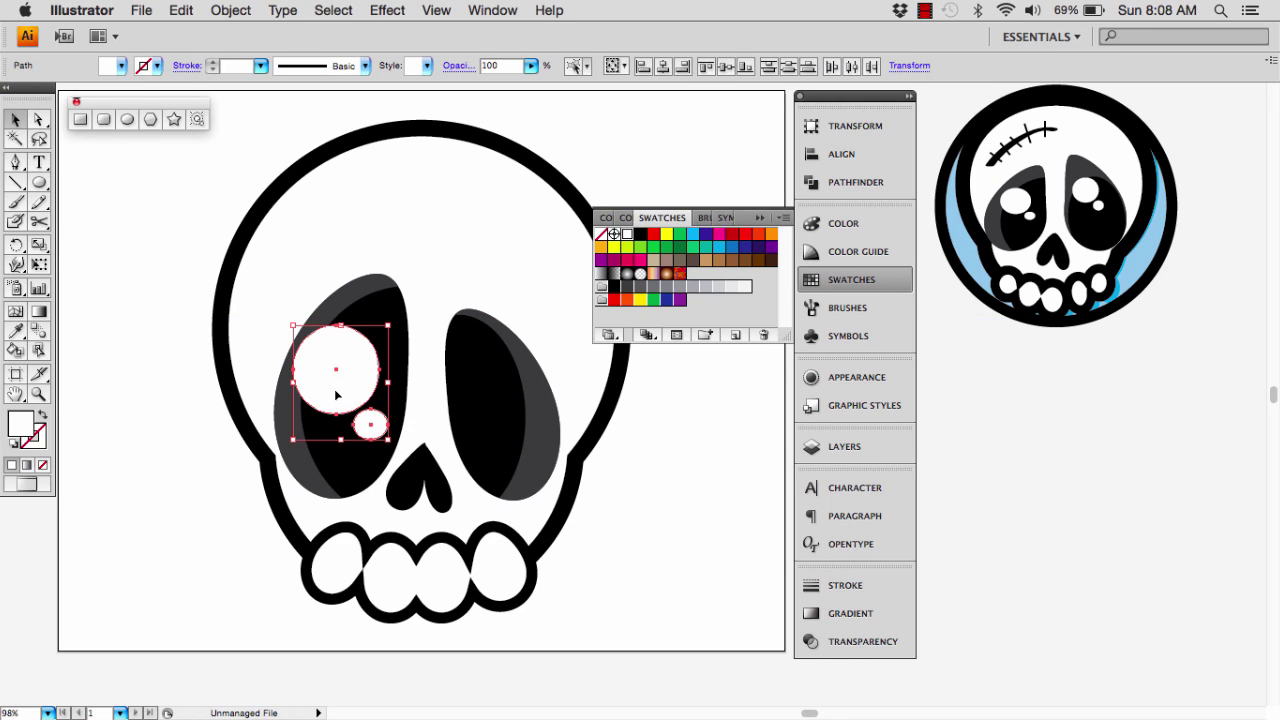
{"action": "left_click", "coordinate": [336, 396]}
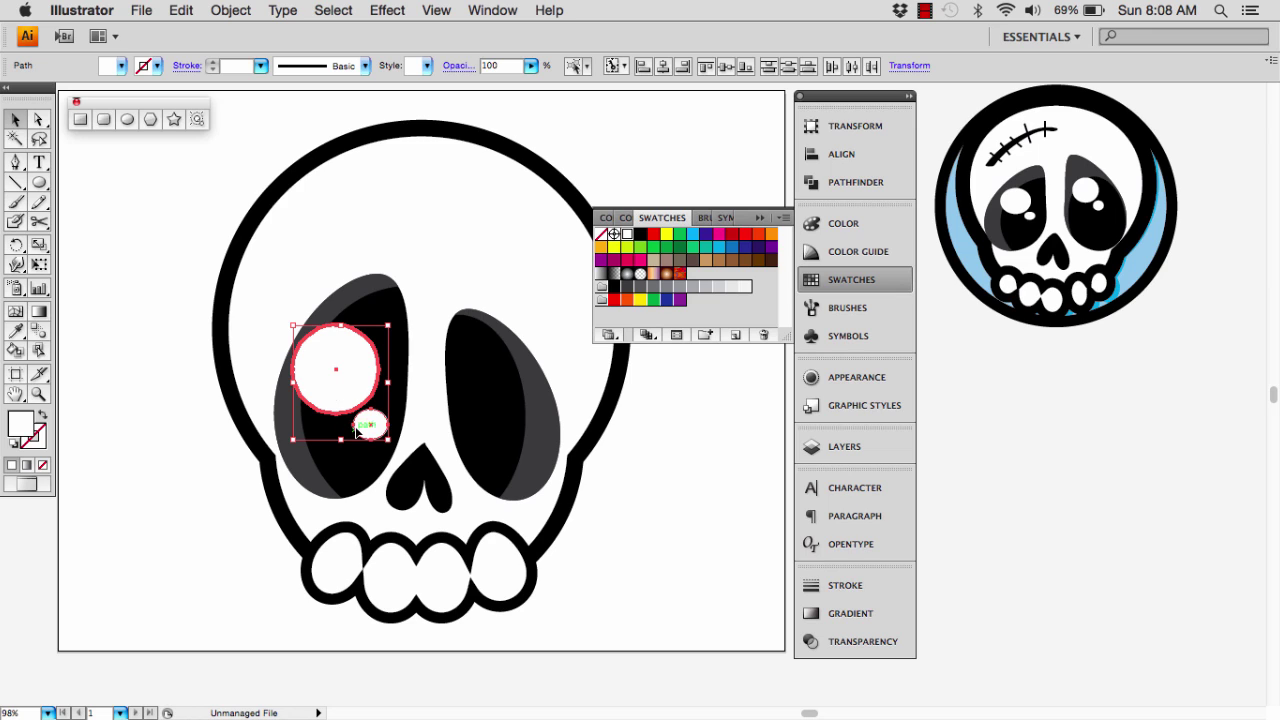
{"action": "left_click", "coordinate": [198, 388]}
{"action": "left_click", "coordinate": [380, 428]}
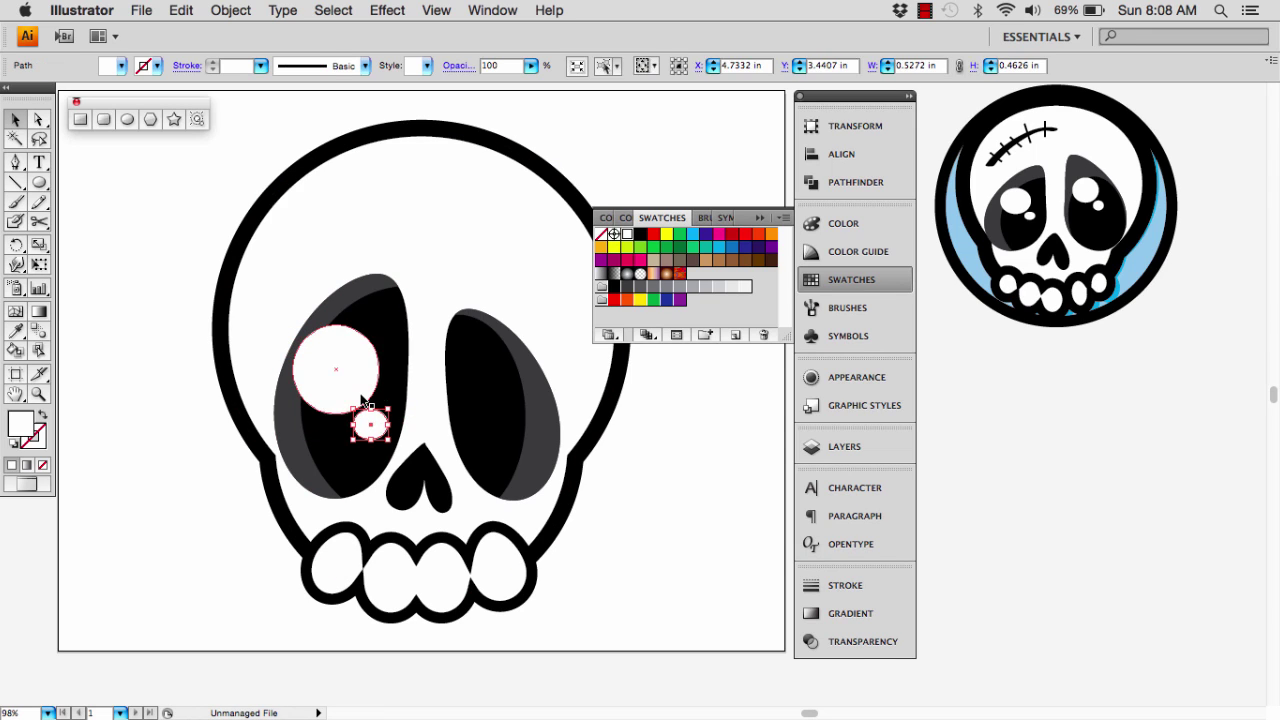
{"action": "left_click", "coordinate": [362, 398], "text": "shift"}
{"action": "left_click_drag", "start_coordinate": [365, 398], "coordinate": [505, 403]}
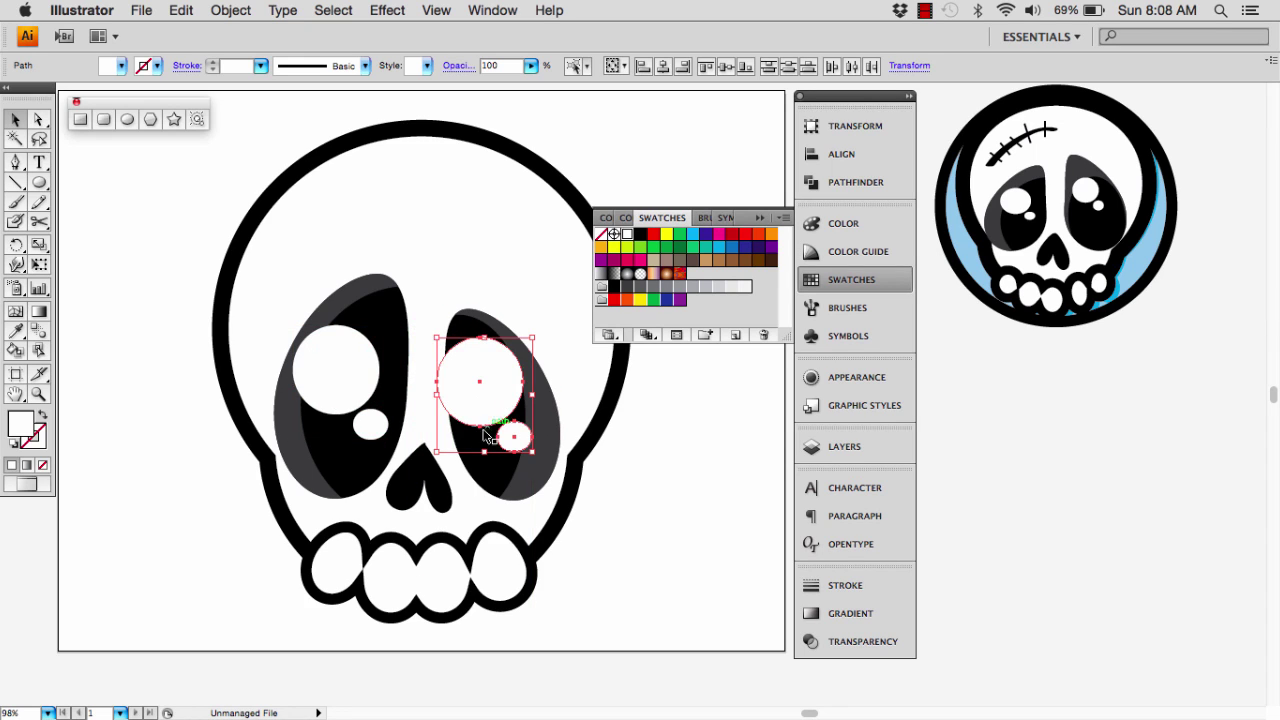
- Scale down the pair of highlights in the right eye and nudge them slightly left
{"action": "left_click_drag", "start_coordinate": [436, 447], "coordinate": [454, 432]}
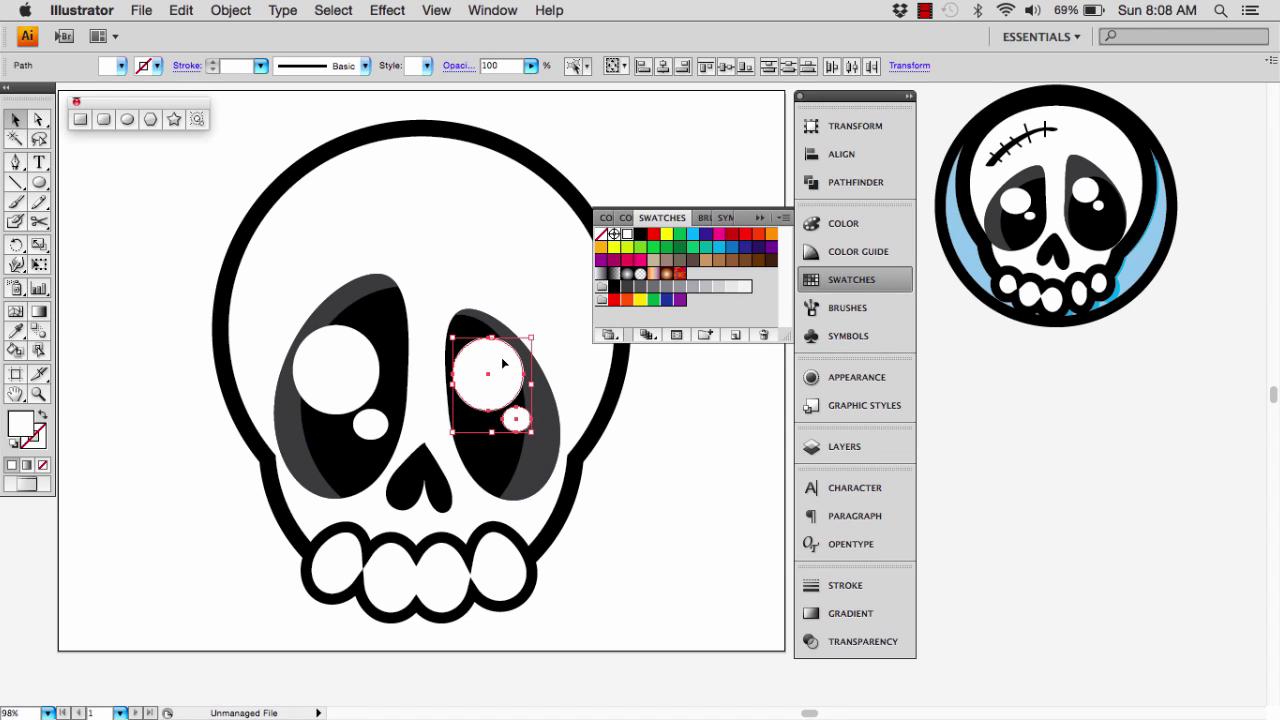
{"action": "key", "text": "Left"}
{"action": "key", "text": "Left"}
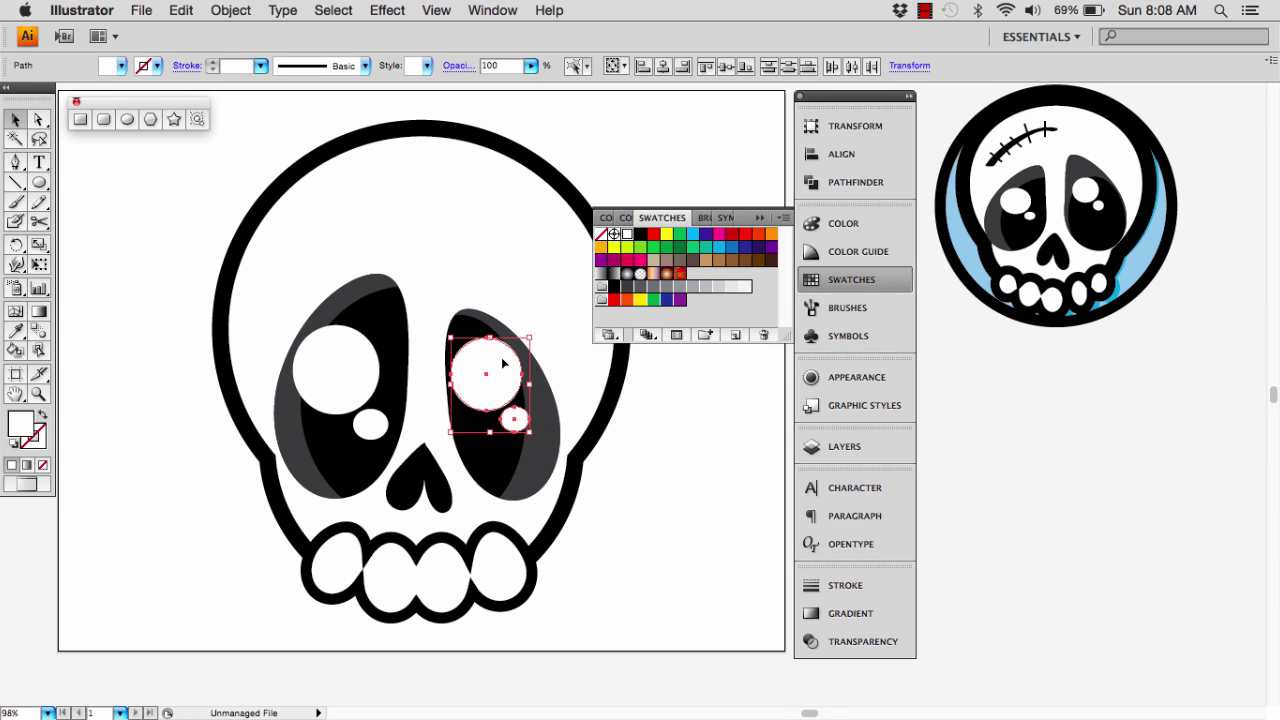
{"action": "left_click", "coordinate": [668, 433]}
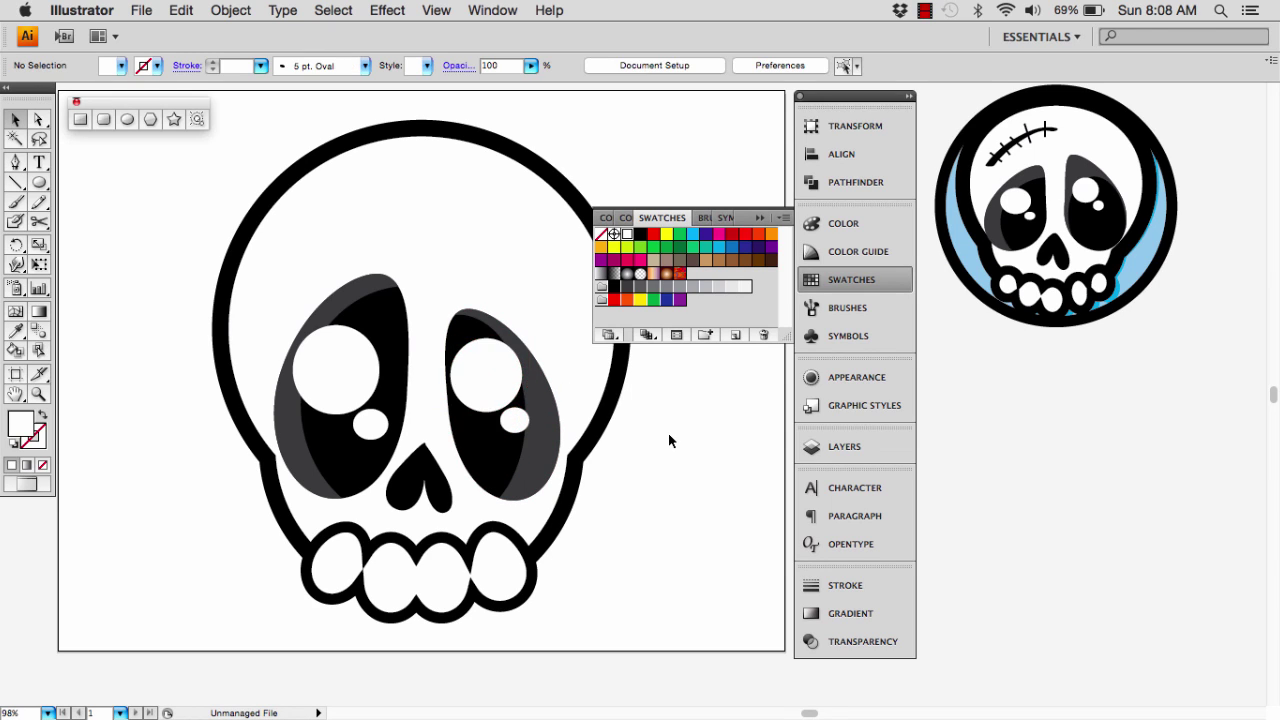
- Shrink the small white highlight in the right eye slightly
{"action": "left_click", "coordinate": [518, 424]}
{"action": "left_click_drag", "start_coordinate": [500, 435], "coordinate": [503, 433]}
{"action": "left_click", "coordinate": [617, 455]}
- Shrink the left eye's small highlight to about 0.28 by 0.25 in and nudge it up toward the large highlight
{"action": "left_click", "coordinate": [385, 437]}
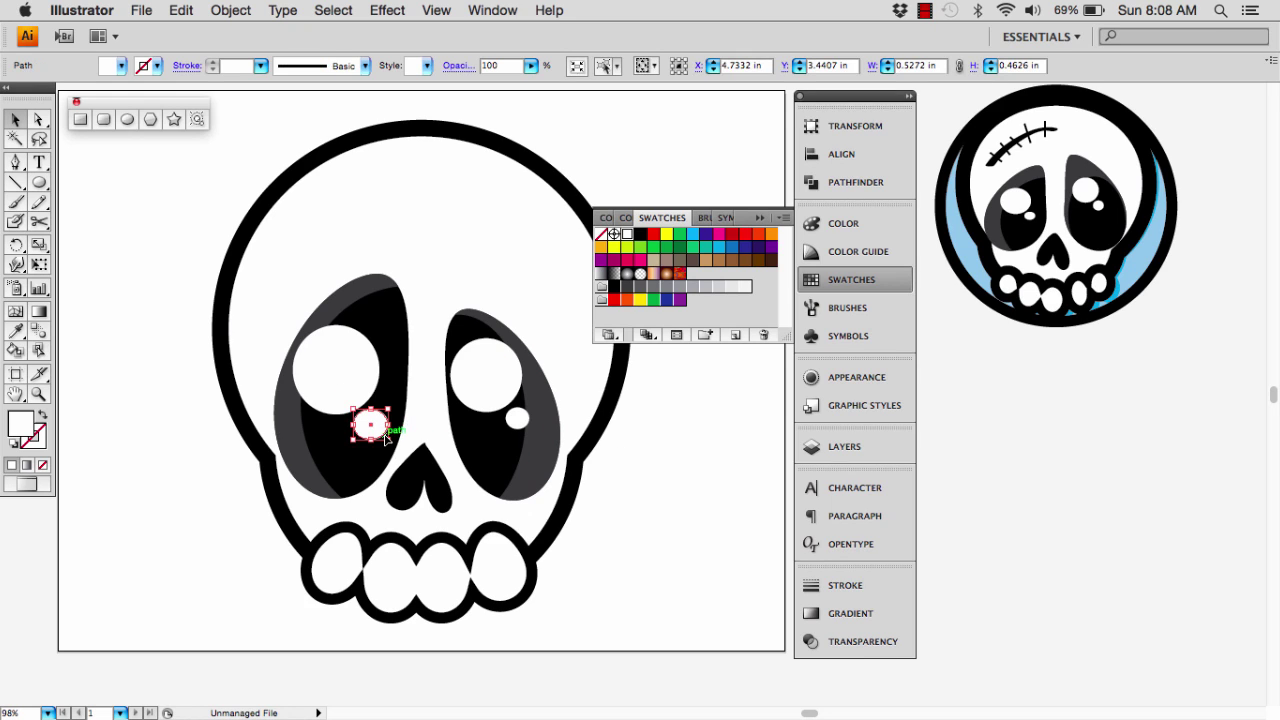
{"action": "left_click_drag", "start_coordinate": [385, 440], "coordinate": [381, 430]}
{"action": "key", "text": "Up"}
{"action": "key", "text": "Up"}
{"action": "key", "text": "Up"}
{"action": "key", "text": "Up"}
{"action": "key", "text": "Up"}
{"action": "key", "text": "Up"}
{"action": "key", "text": "Up"}
{"action": "key", "text": "Up"}
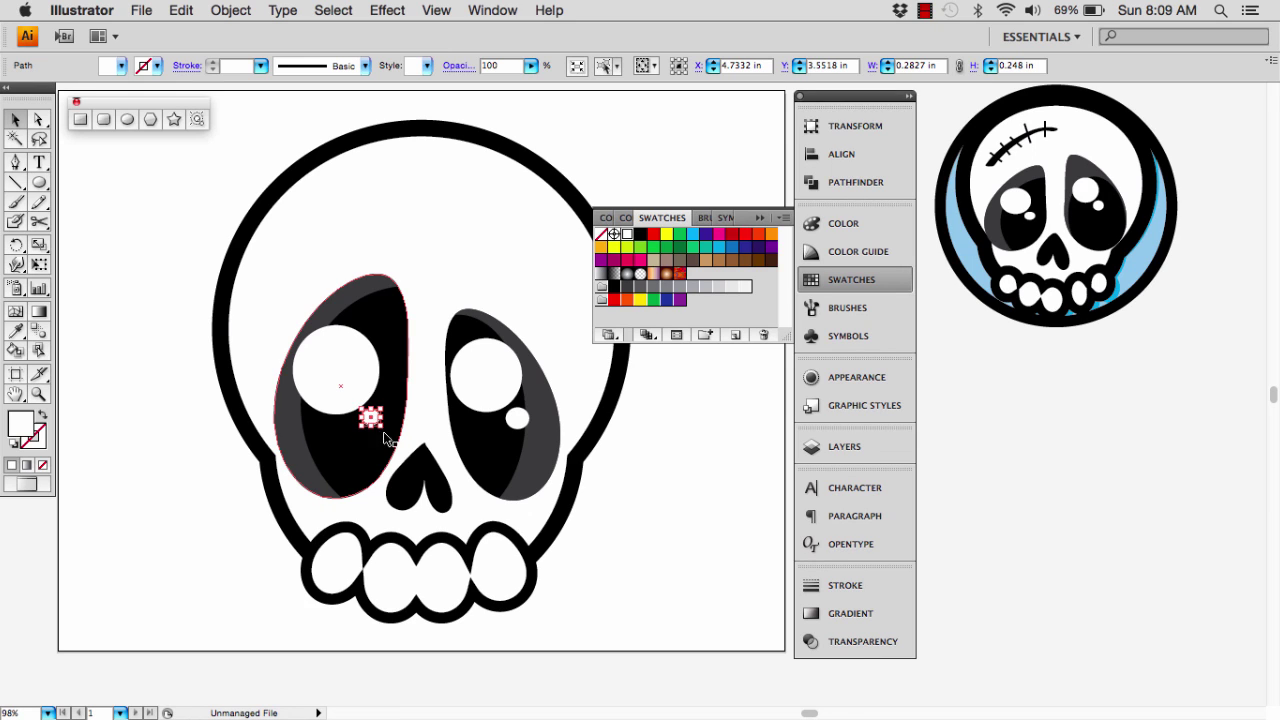
- Shrink the right eye's large highlight slightly and move its small highlight up closer to it
{"action": "left_click", "coordinate": [627, 453]}
{"action": "left_click", "coordinate": [510, 400]}
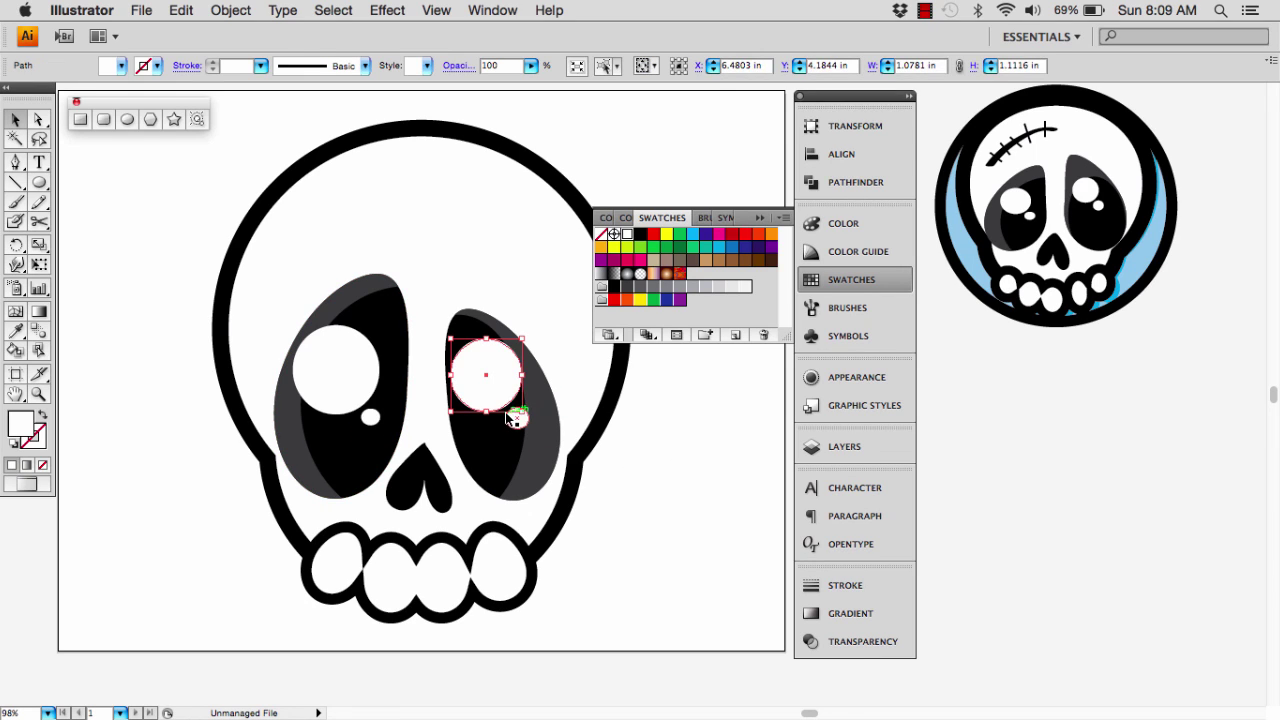
{"action": "left_click_drag", "start_coordinate": [449, 339], "coordinate": [454, 341]}
{"action": "left_click", "coordinate": [612, 469]}
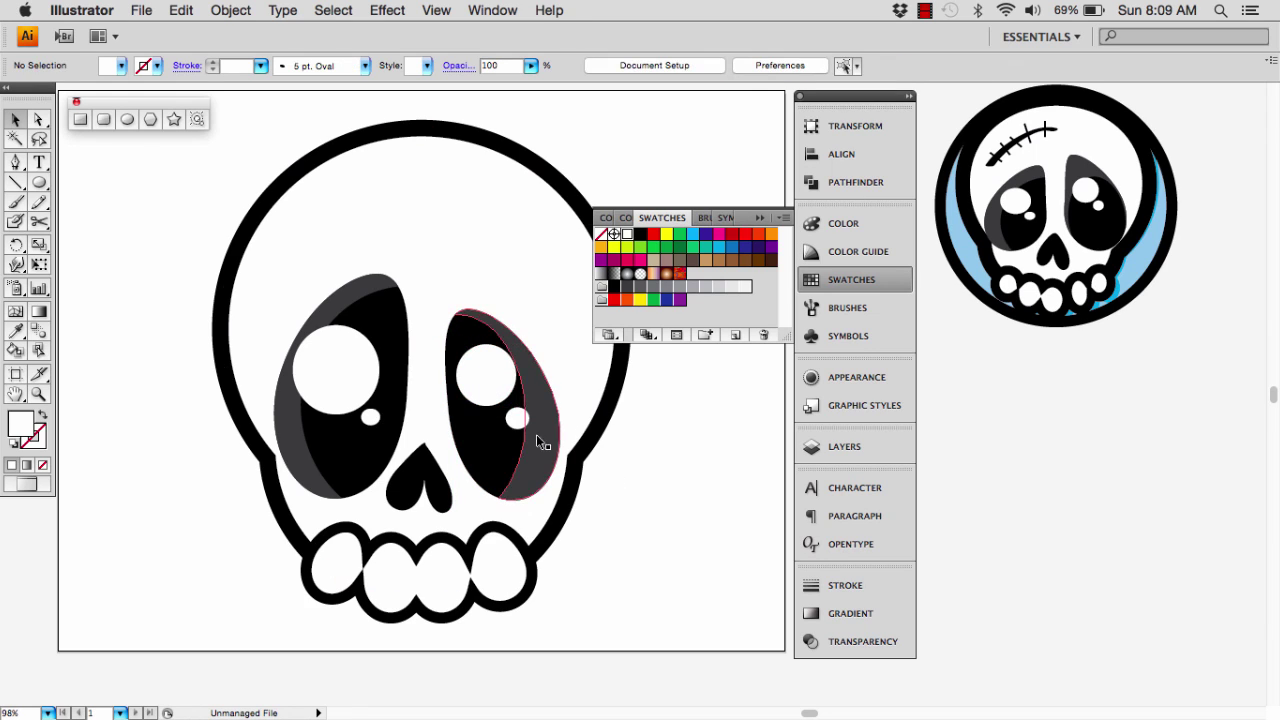
{"action": "left_click_drag", "start_coordinate": [520, 422], "coordinate": [522, 424]}
{"action": "left_click", "coordinate": [665, 494]}
{"action": "left_click", "coordinate": [758, 218]}
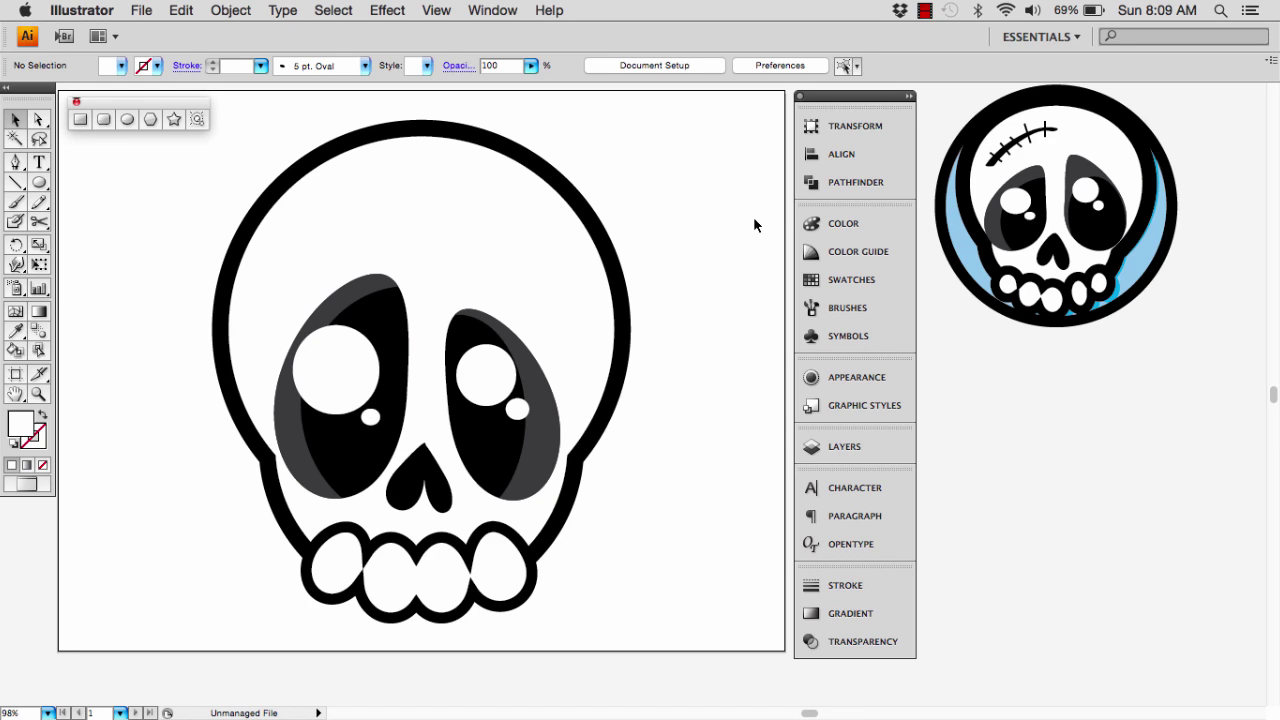
{"action": "left_click", "coordinate": [142, 11]}
{"action": "left_click", "coordinate": [180, 201]}
- Try outside and inside stroke alignment on the head and teeth outlines together, then set the alignment back to center
{"action": "left_click", "coordinate": [330, 146]}
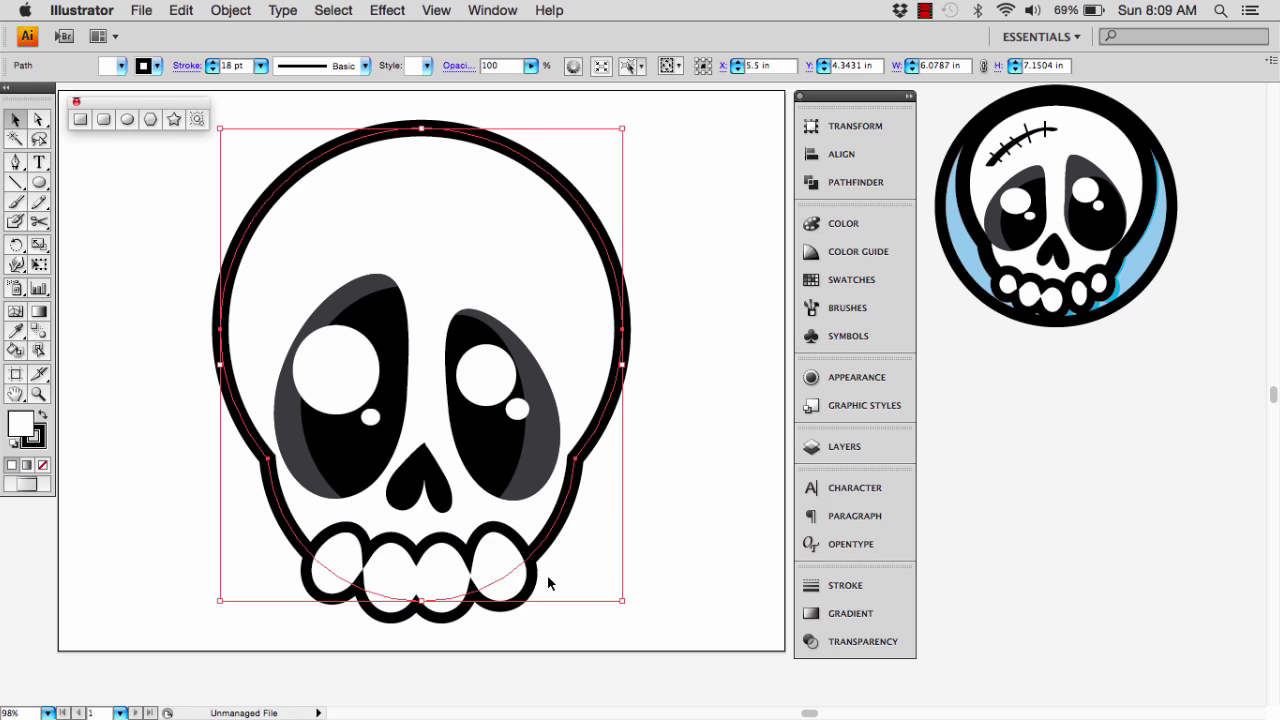
{"action": "left_click", "coordinate": [530, 594], "text": "shift"}
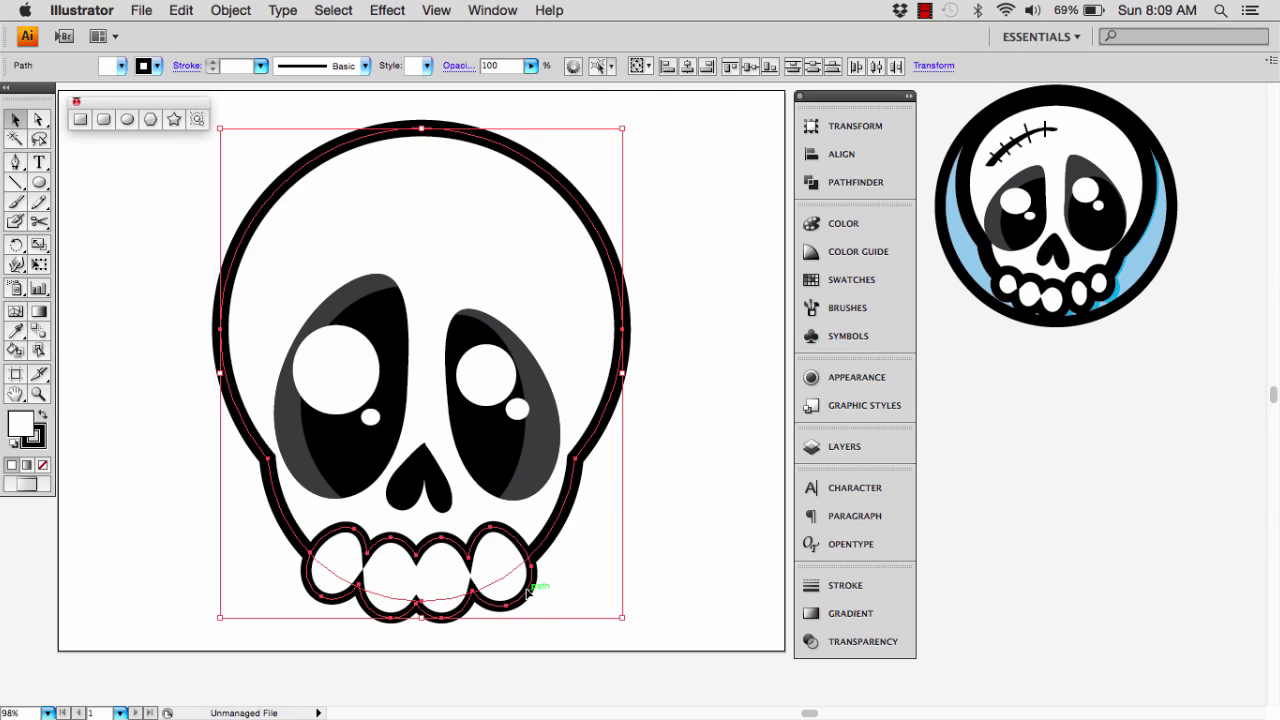
{"action": "left_click", "coordinate": [845, 586]}
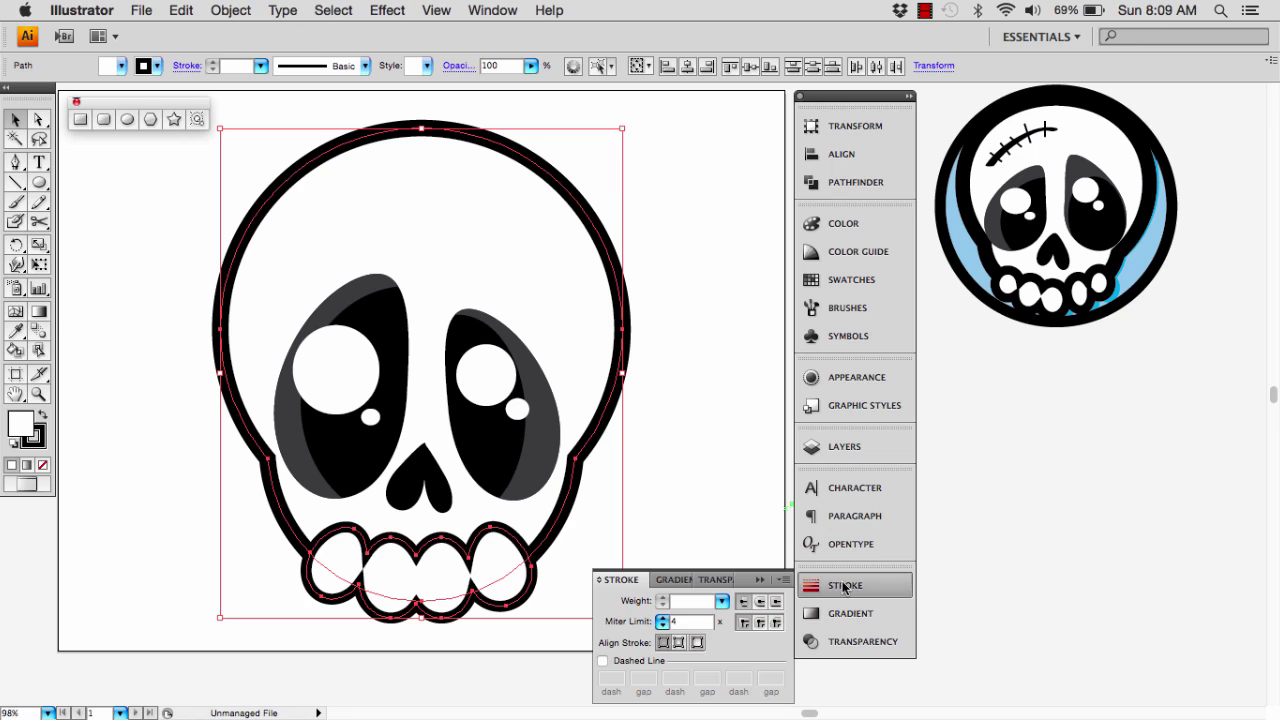
{"action": "left_click", "coordinate": [698, 644]}
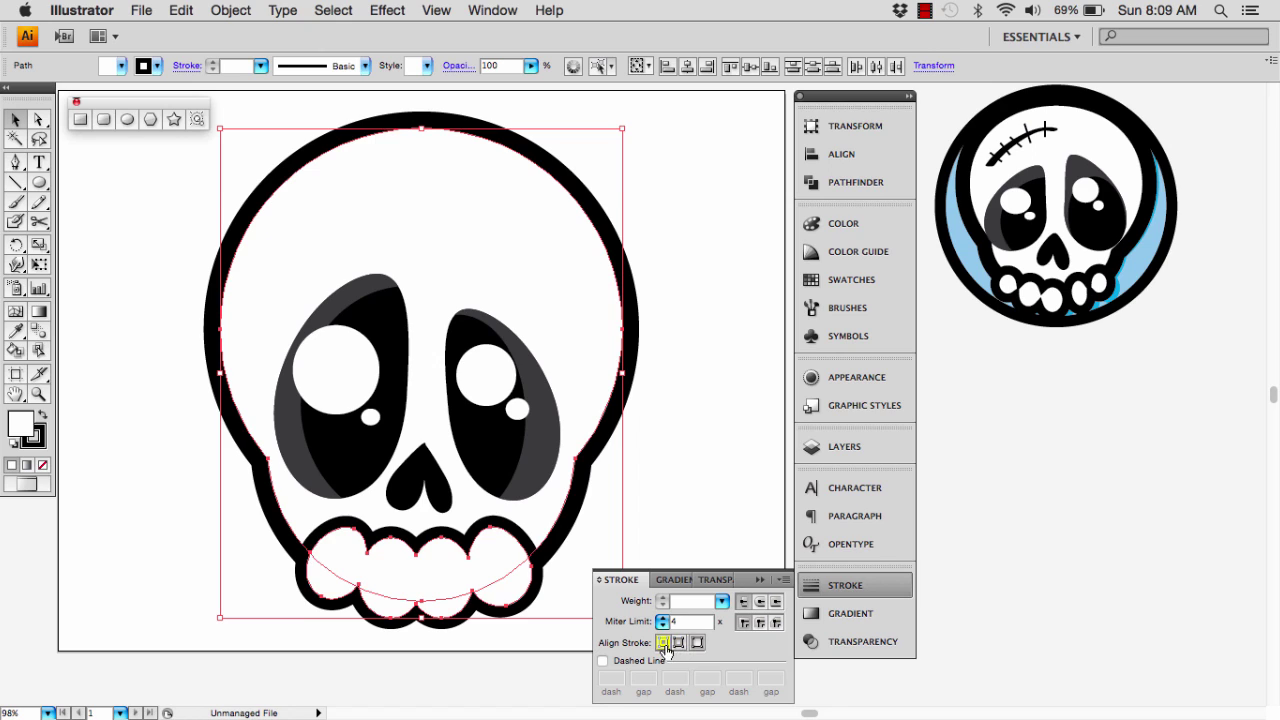
{"action": "left_click", "coordinate": [682, 645]}
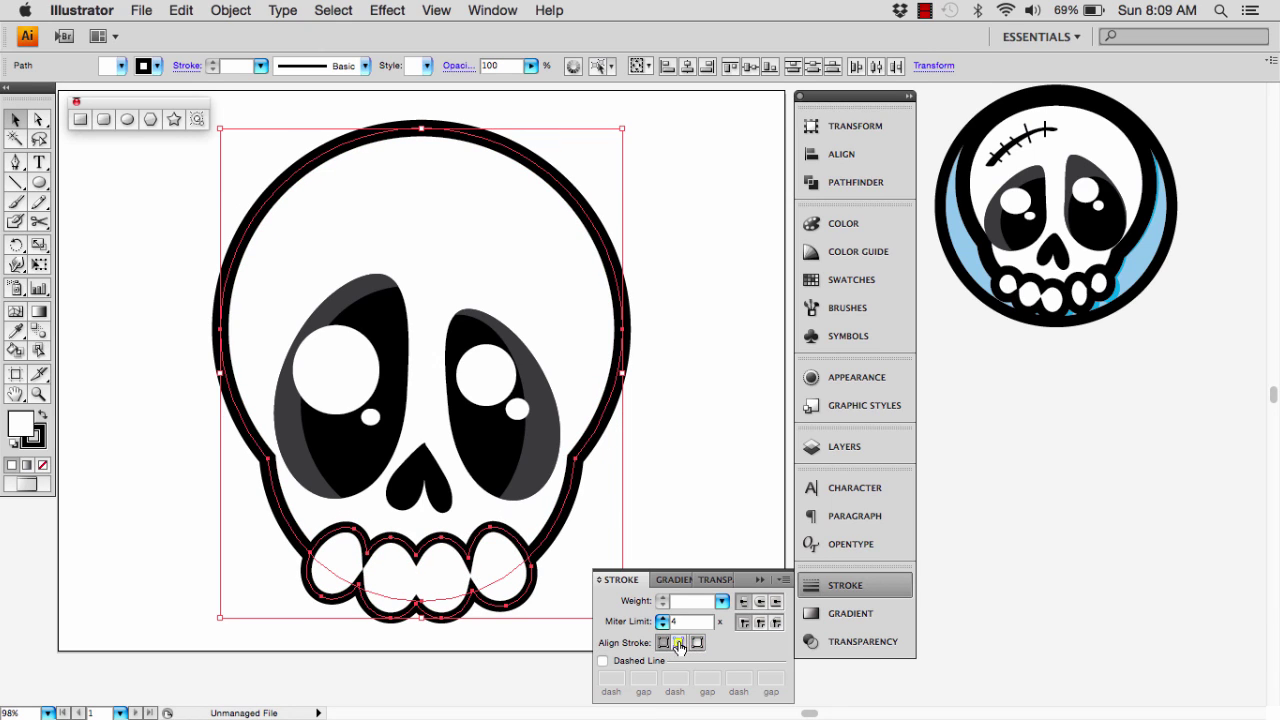
{"action": "left_click", "coordinate": [679, 645]}
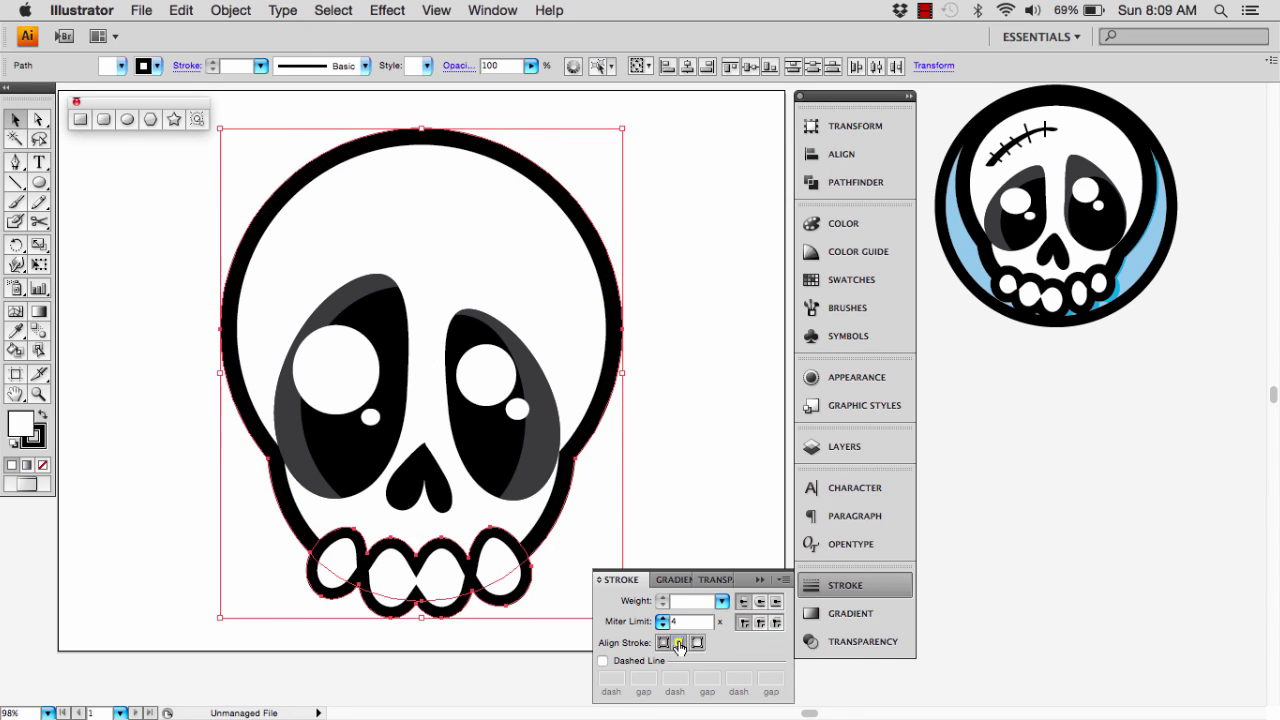
{"action": "left_click", "coordinate": [697, 643]}
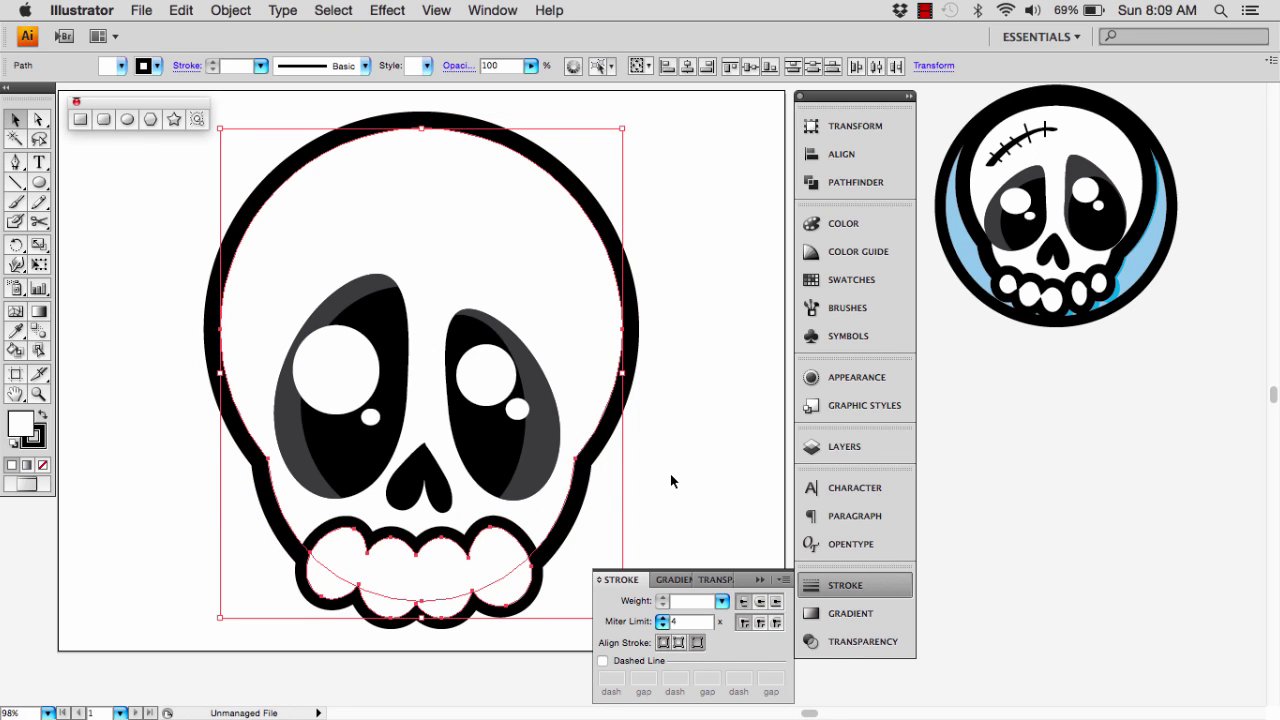
{"action": "left_click", "coordinate": [663, 643]}
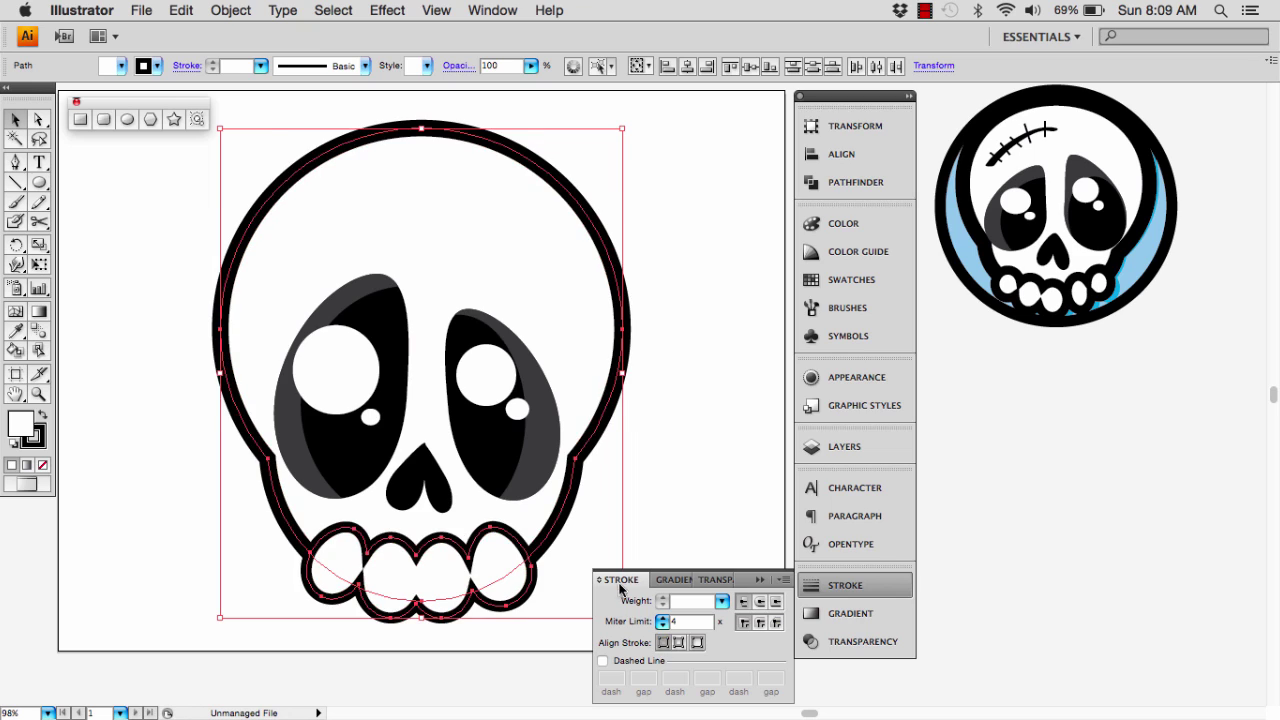
- Align the head and teeth strokes to the outside and duplicate the head shape in place, keeping the copy selected
{"action": "left_click", "coordinate": [697, 643]}
{"action": "left_click", "coordinate": [669, 466]}
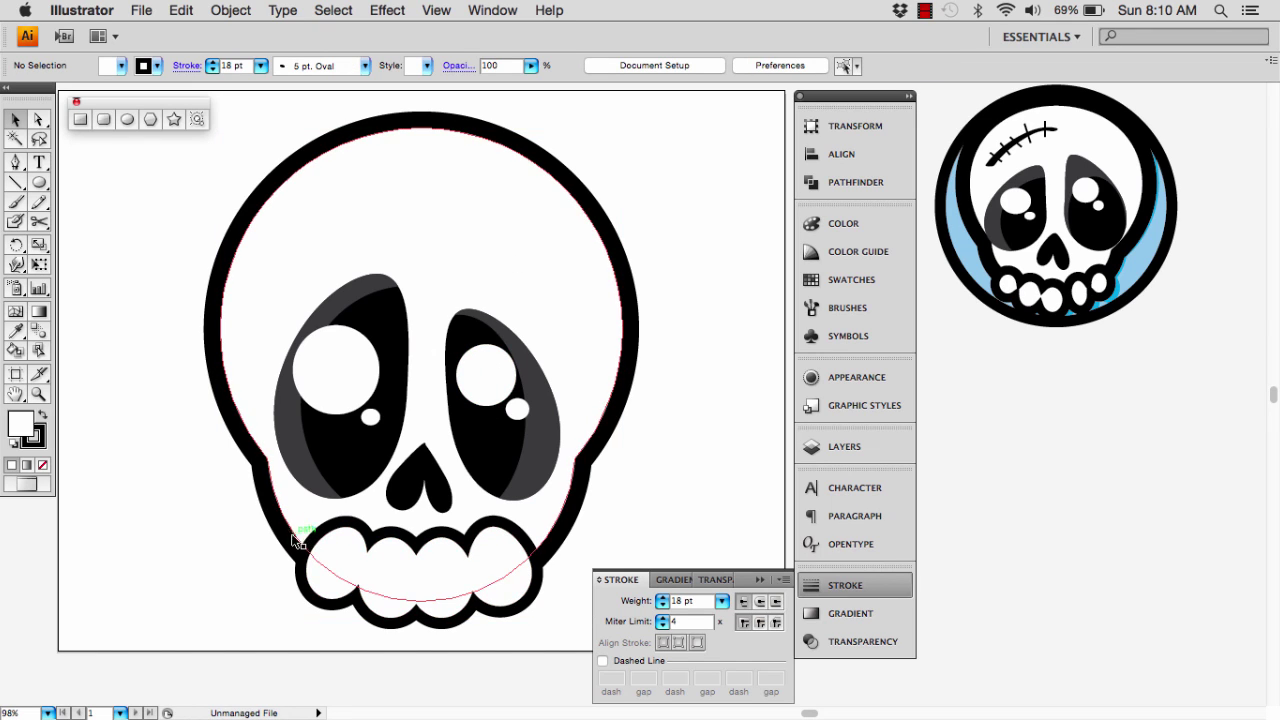
{"action": "left_click", "coordinate": [331, 210]}
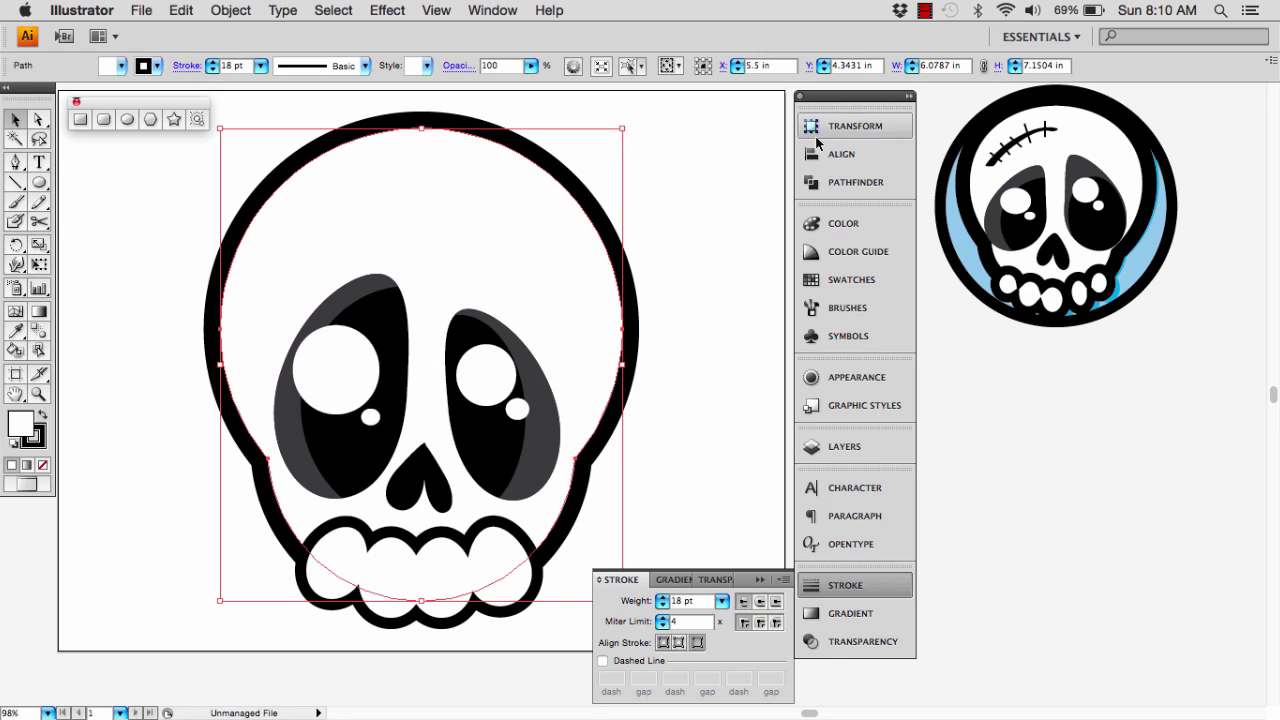
{"action": "key", "text": "super+shift+a"}
{"action": "left_click", "coordinate": [424, 280]}
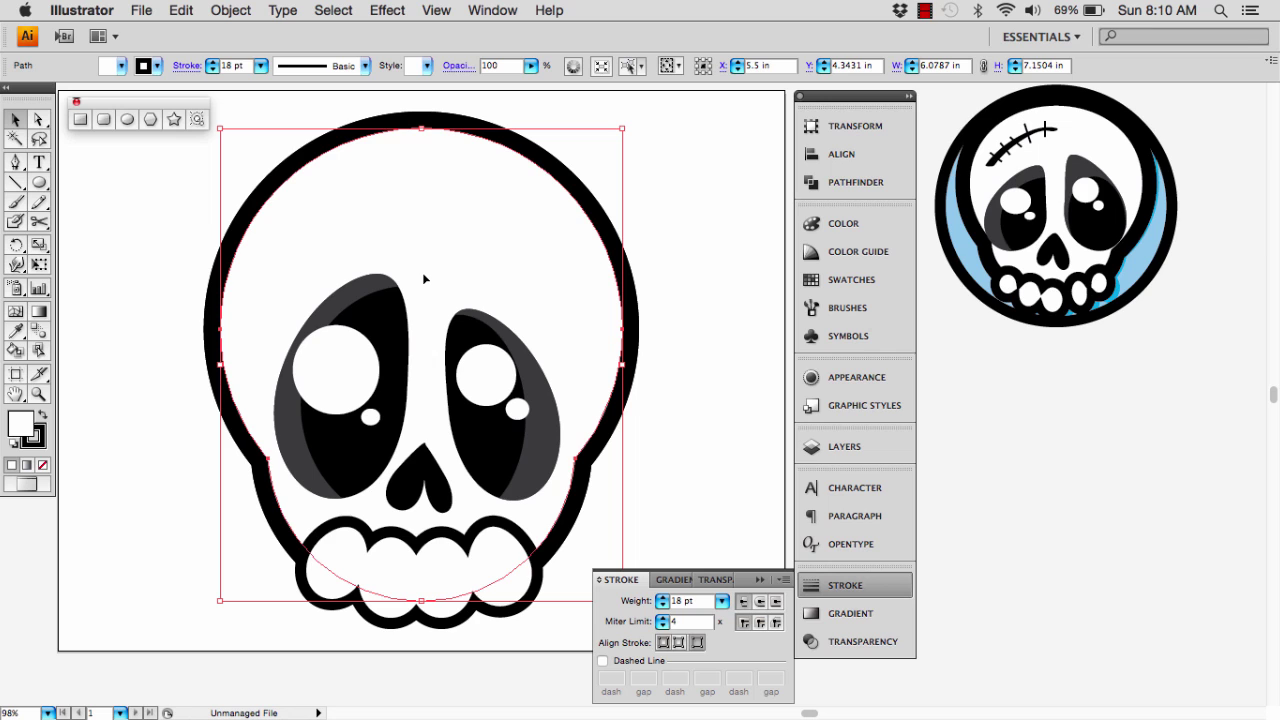
- Draw a white ellipse about 6.15 by 6.52 in over the head and remove its stroke
{"action": "left_click", "coordinate": [37, 181]}
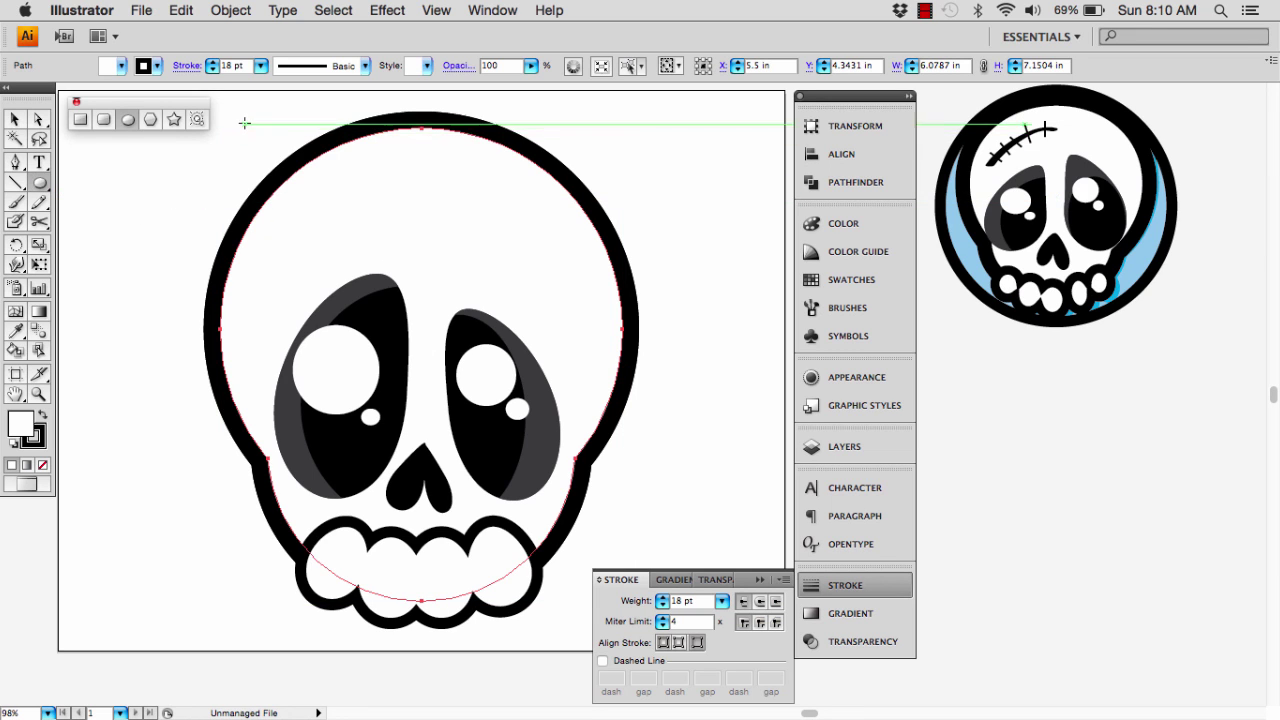
{"action": "left_click_drag", "start_coordinate": [226, 112], "coordinate": [634, 542]}
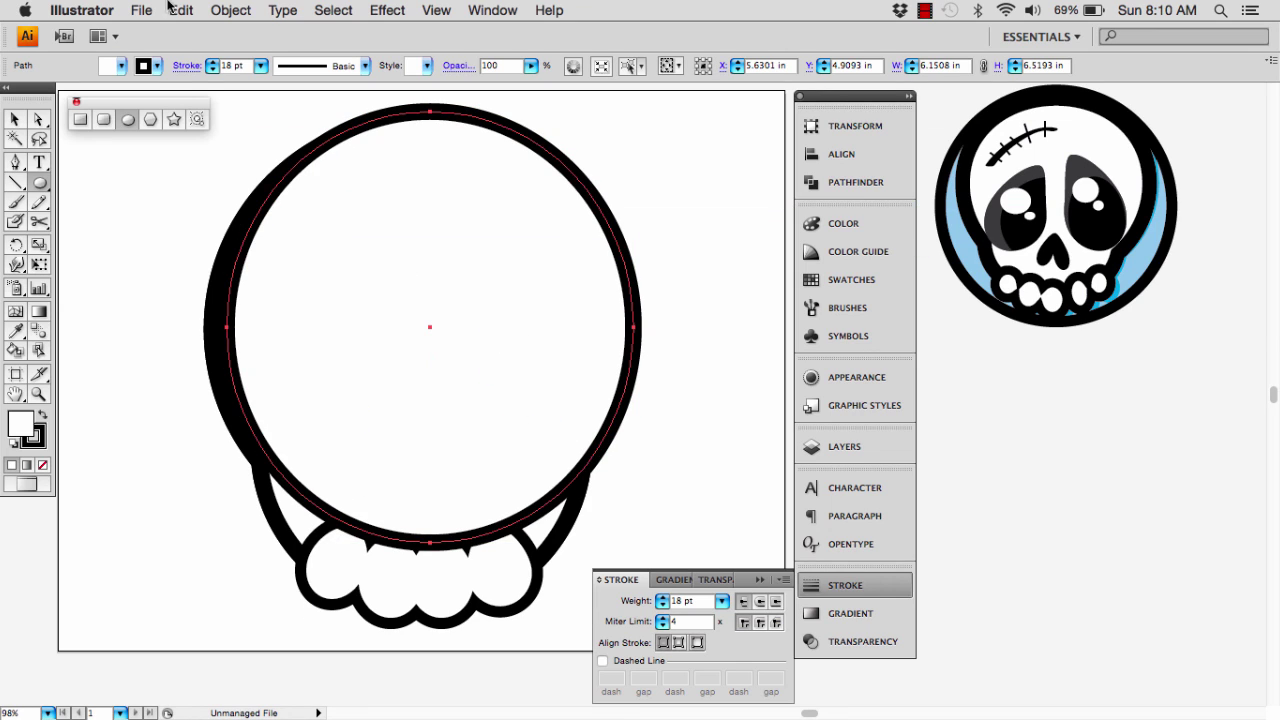
{"action": "left_click", "coordinate": [157, 66]}
{"action": "left_click", "coordinate": [7, 85]}
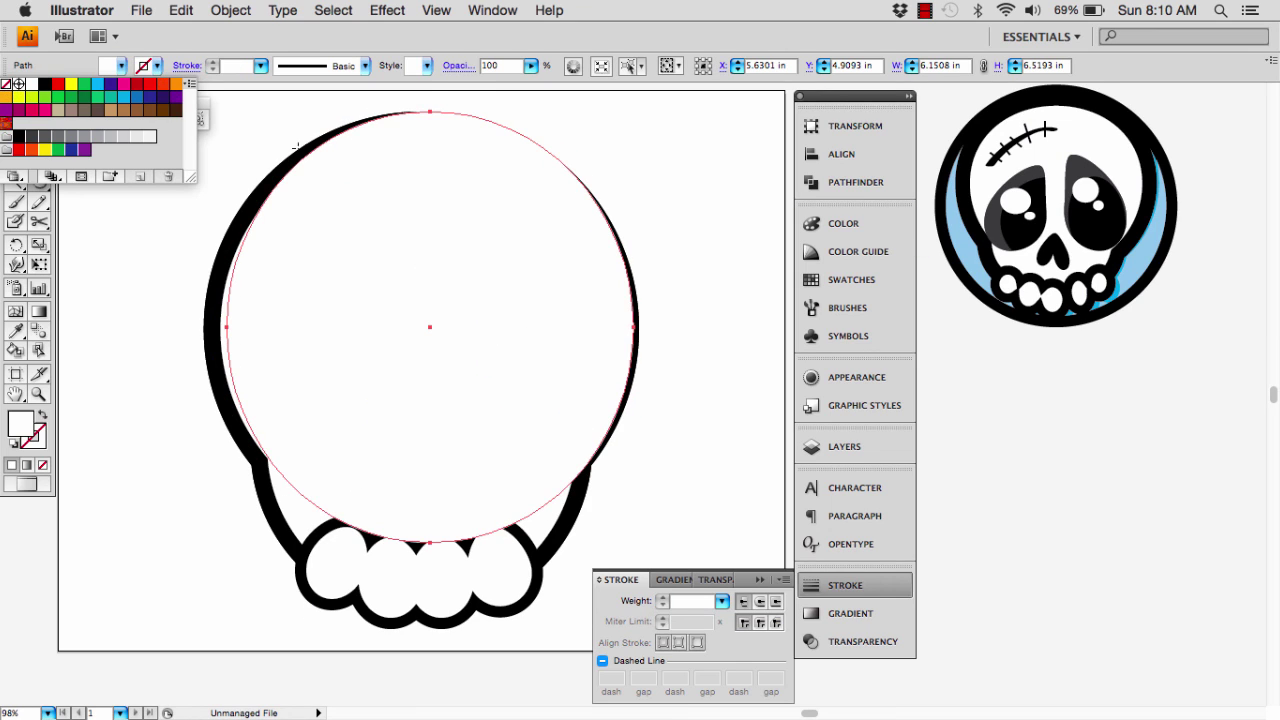
- Reshape the ellipse by moving its top and left anchors inward and bottom anchor down, and extending the lower right curve past the jaw
{"action": "key", "text": "v"}
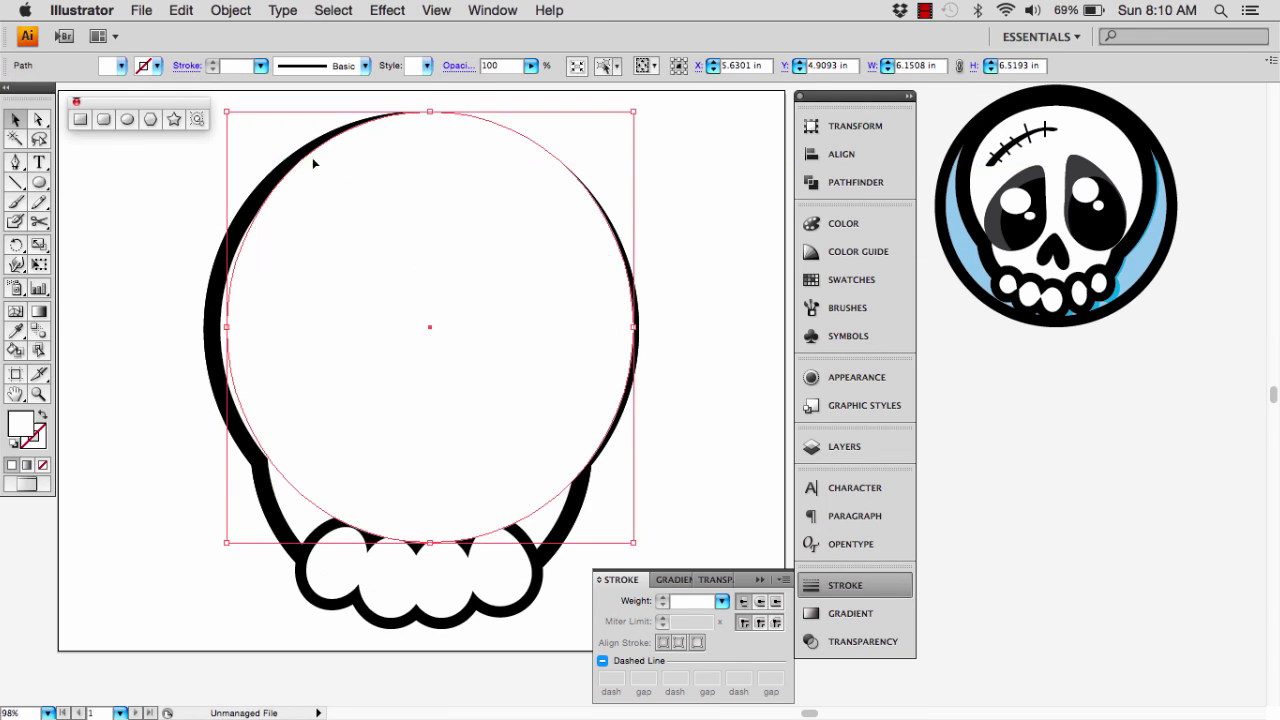
{"action": "key", "text": "a"}
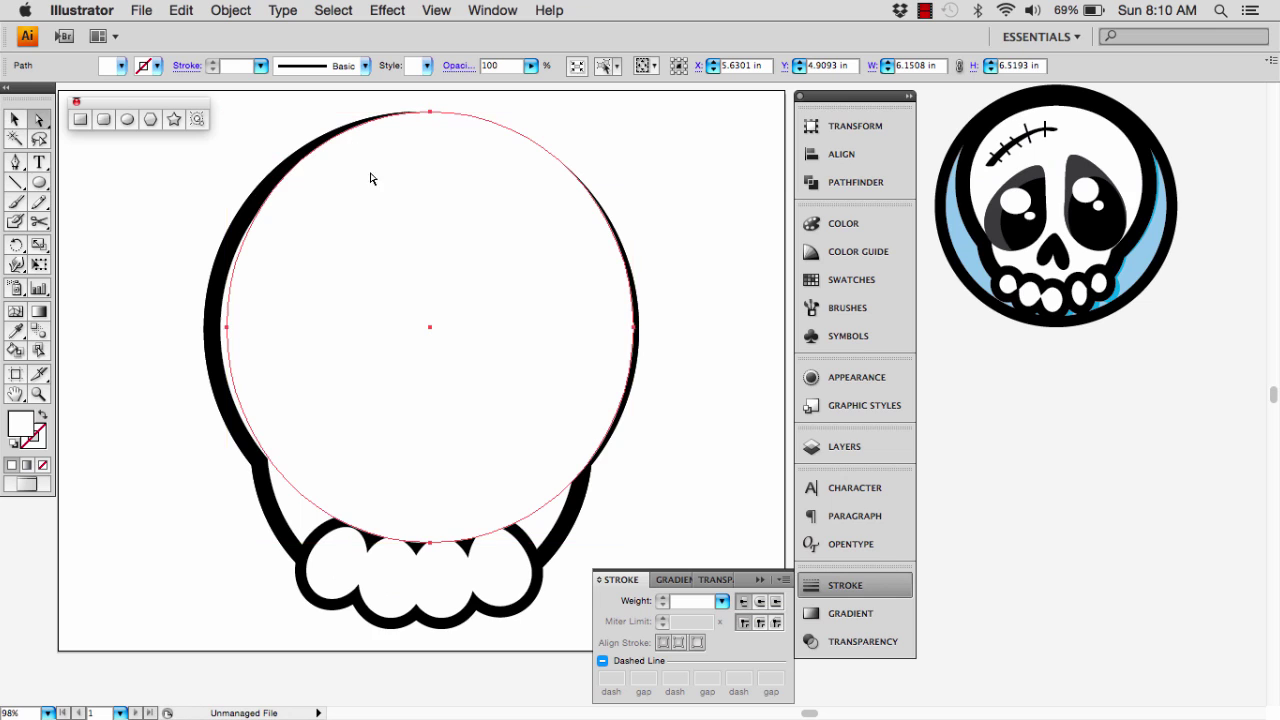
{"action": "left_click", "coordinate": [430, 112]}
{"action": "left_click_drag", "start_coordinate": [432, 113], "coordinate": [435, 132]}
{"action": "left_click_drag", "start_coordinate": [230, 329], "coordinate": [246, 331]}
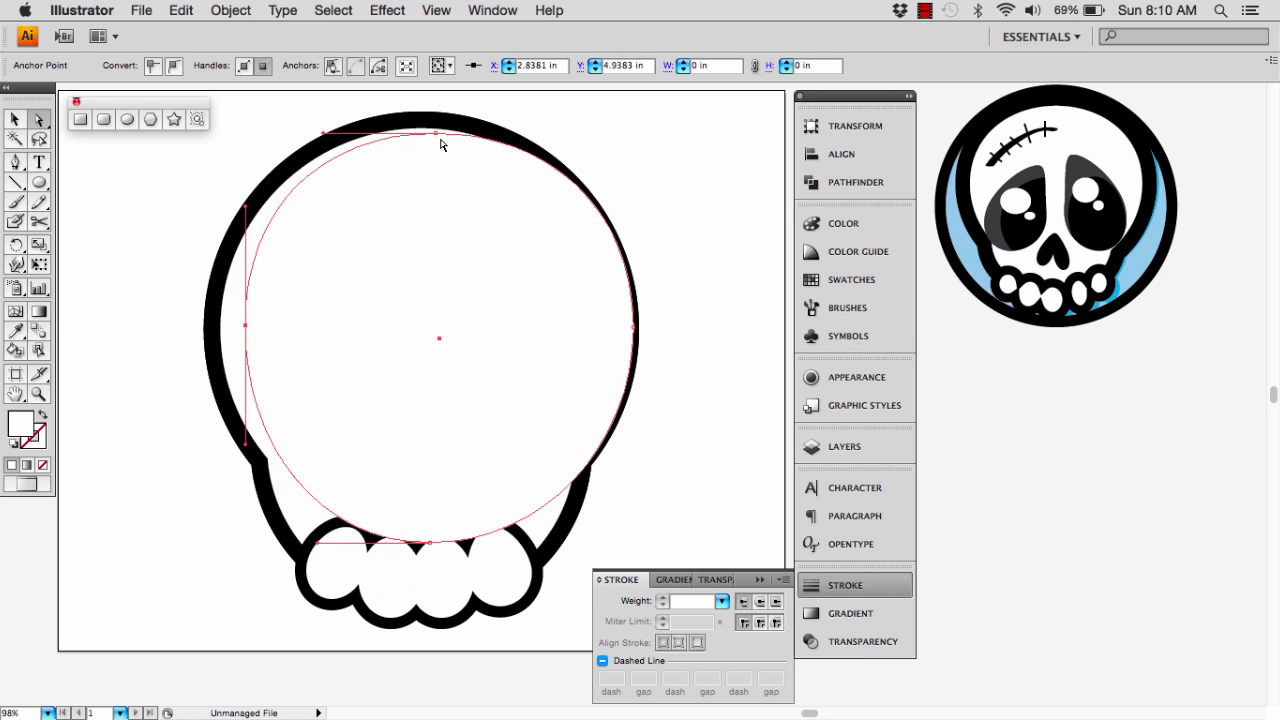
{"action": "left_click", "coordinate": [430, 543]}
{"action": "left_click_drag", "start_coordinate": [435, 555], "coordinate": [435, 574]}
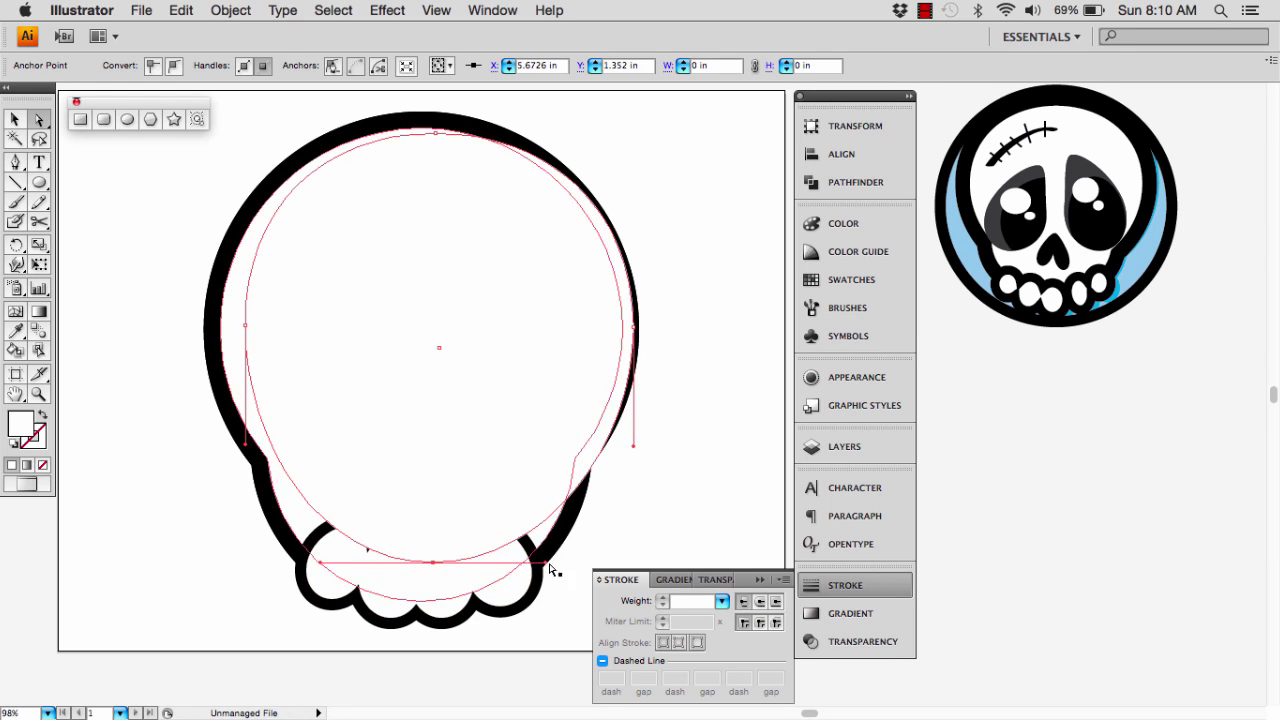
{"action": "left_click_drag", "start_coordinate": [546, 563], "coordinate": [555, 562]}
{"action": "left_click_drag", "start_coordinate": [634, 449], "coordinate": [626, 563]}
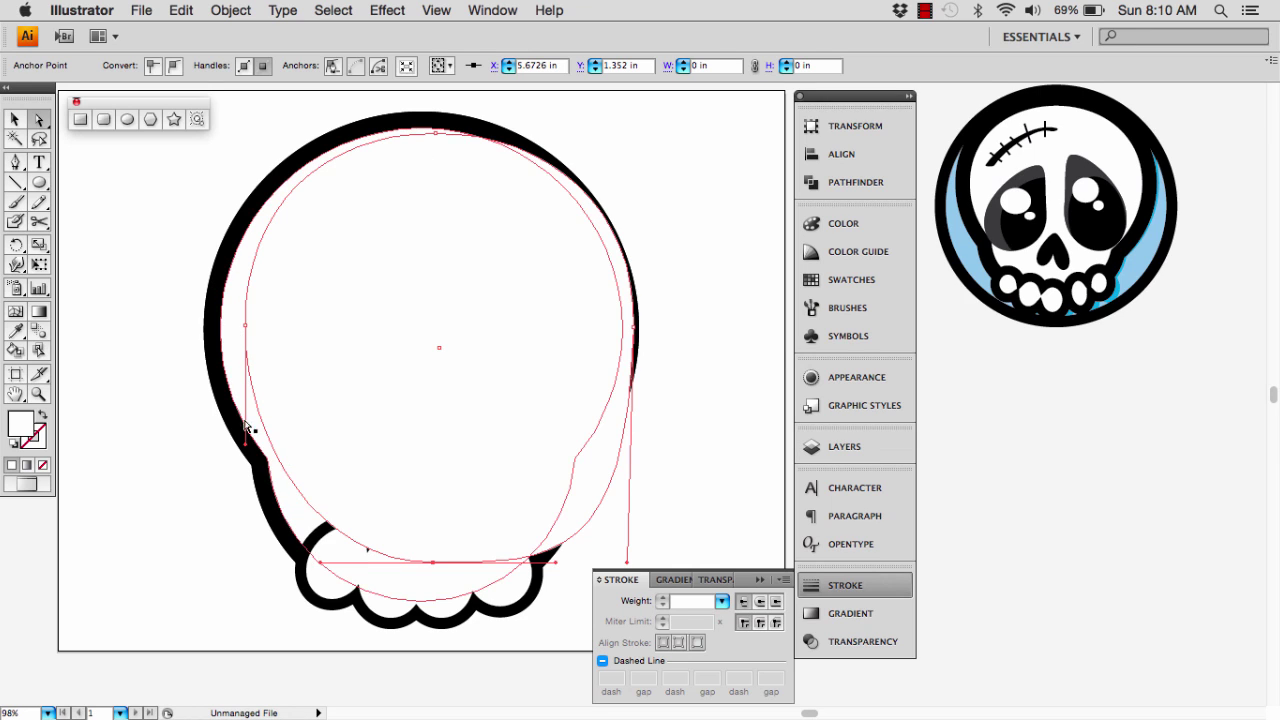
- Subtract the reshaped ellipse from the head copy with Minus Front, leaving a crescent along the head's left and lower edge
{"action": "key", "text": "v"}
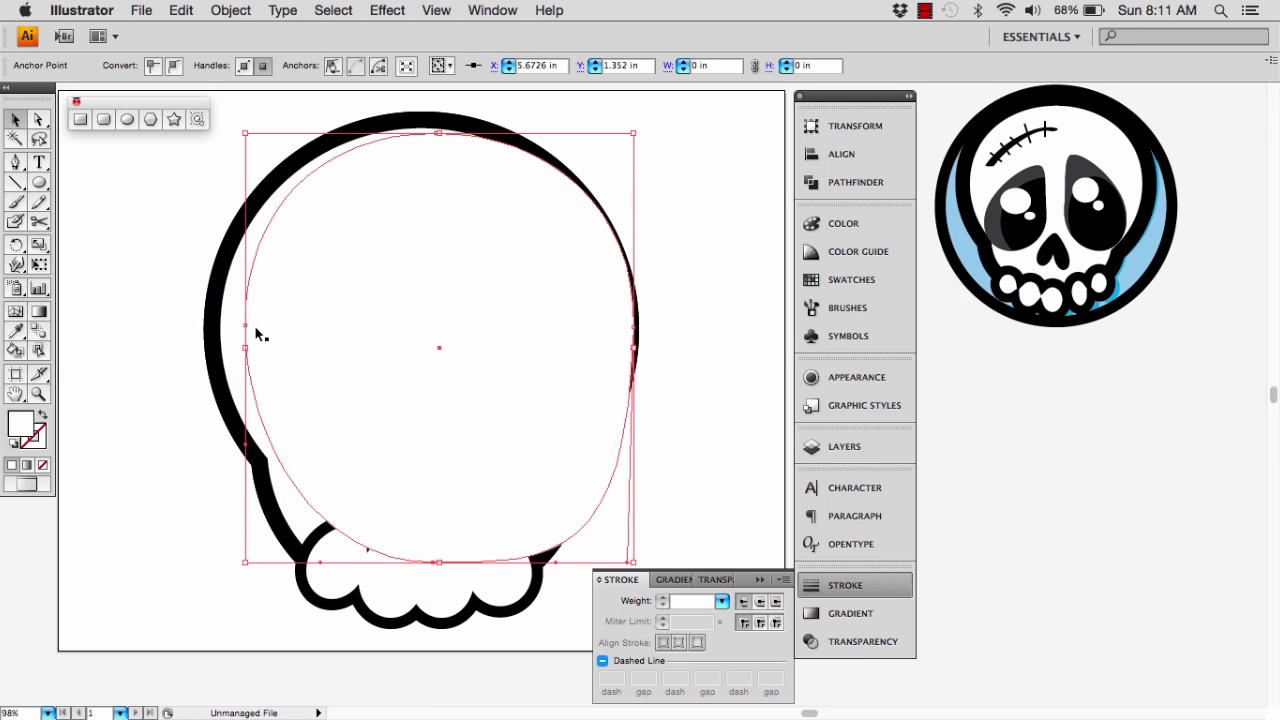
{"action": "left_click", "coordinate": [222, 332], "text": "shift"}
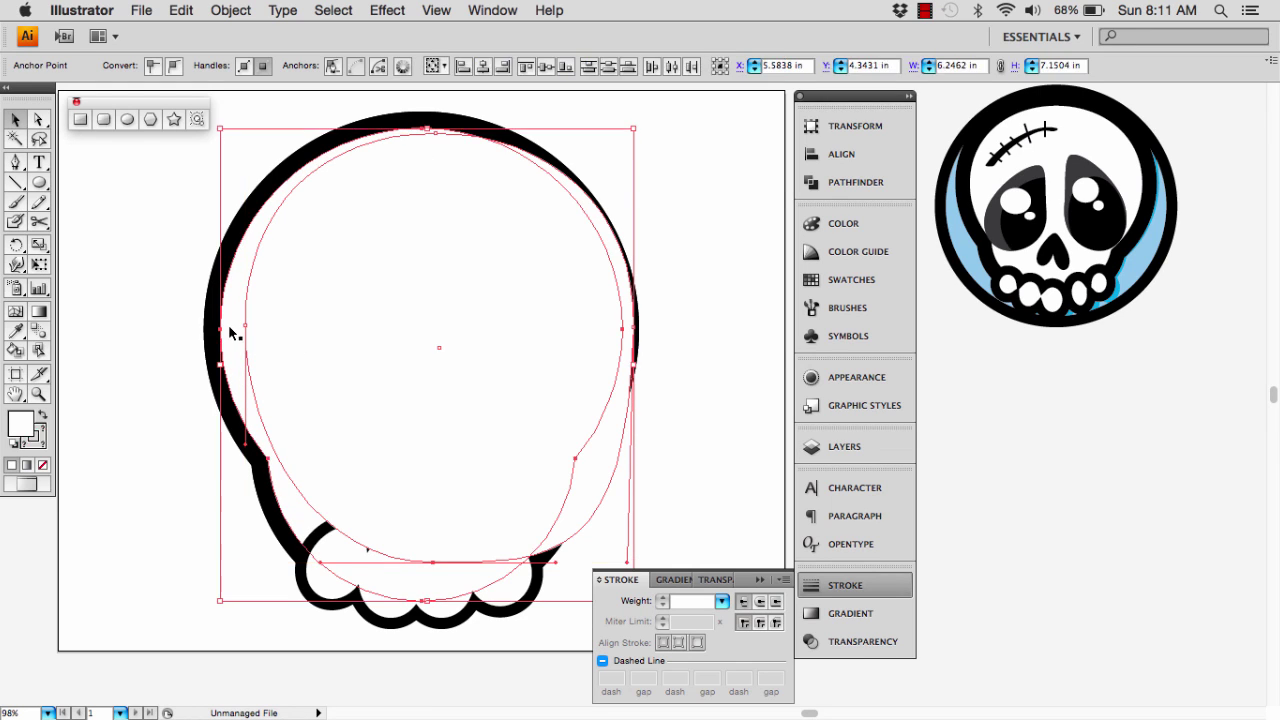
{"action": "left_click", "coordinate": [855, 182]}
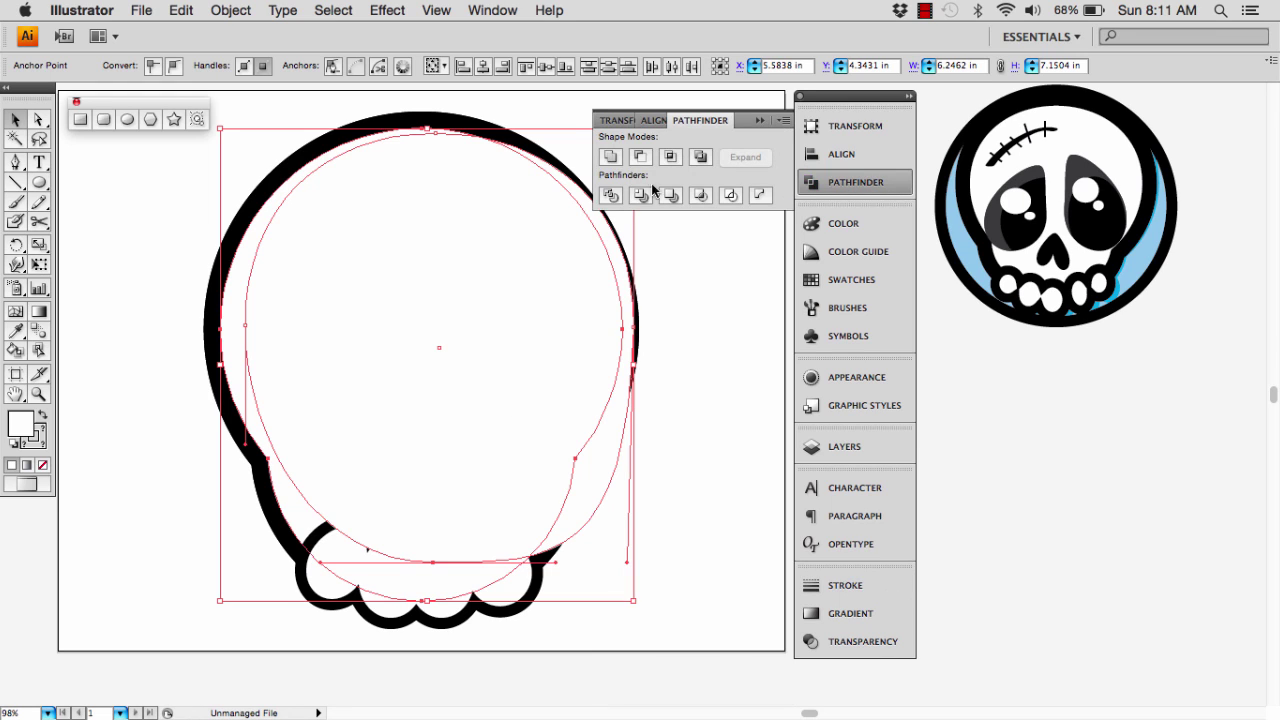
{"action": "left_click", "coordinate": [643, 159]}
- Remove the crescent's stroke and fill it with a light gray swatch
{"action": "left_click", "coordinate": [157, 66]}
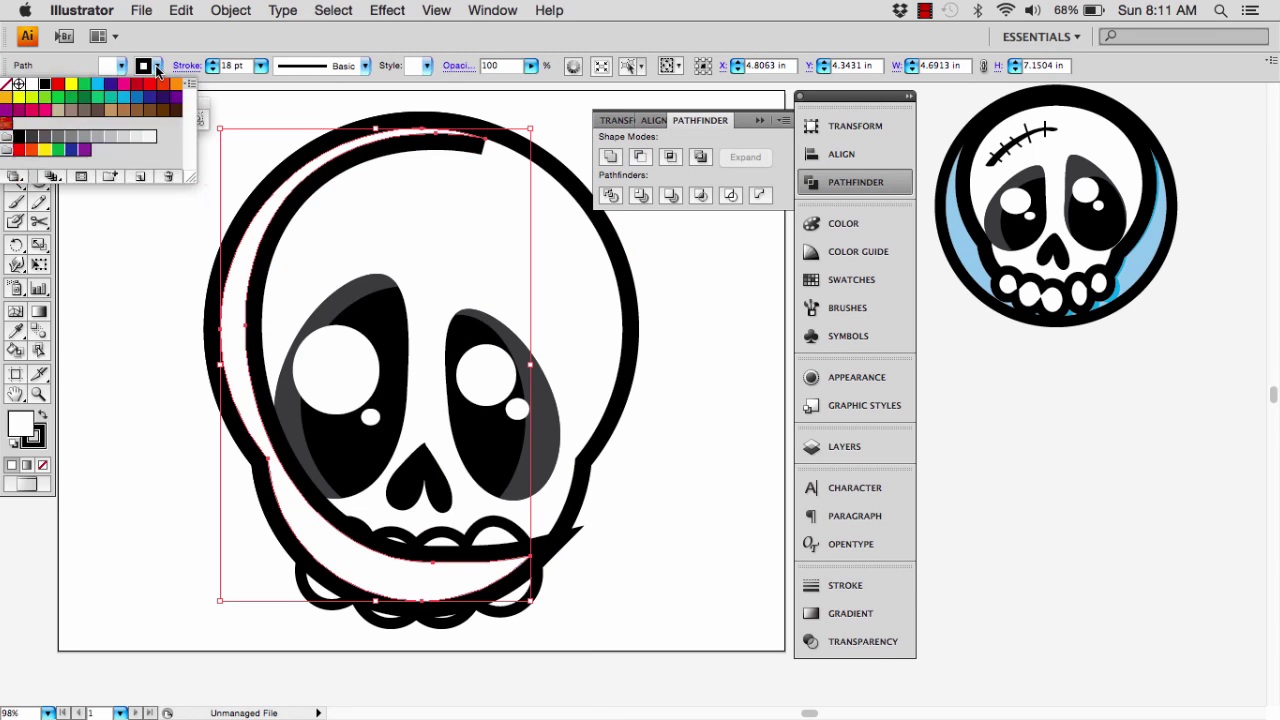
{"action": "left_click", "coordinate": [7, 86]}
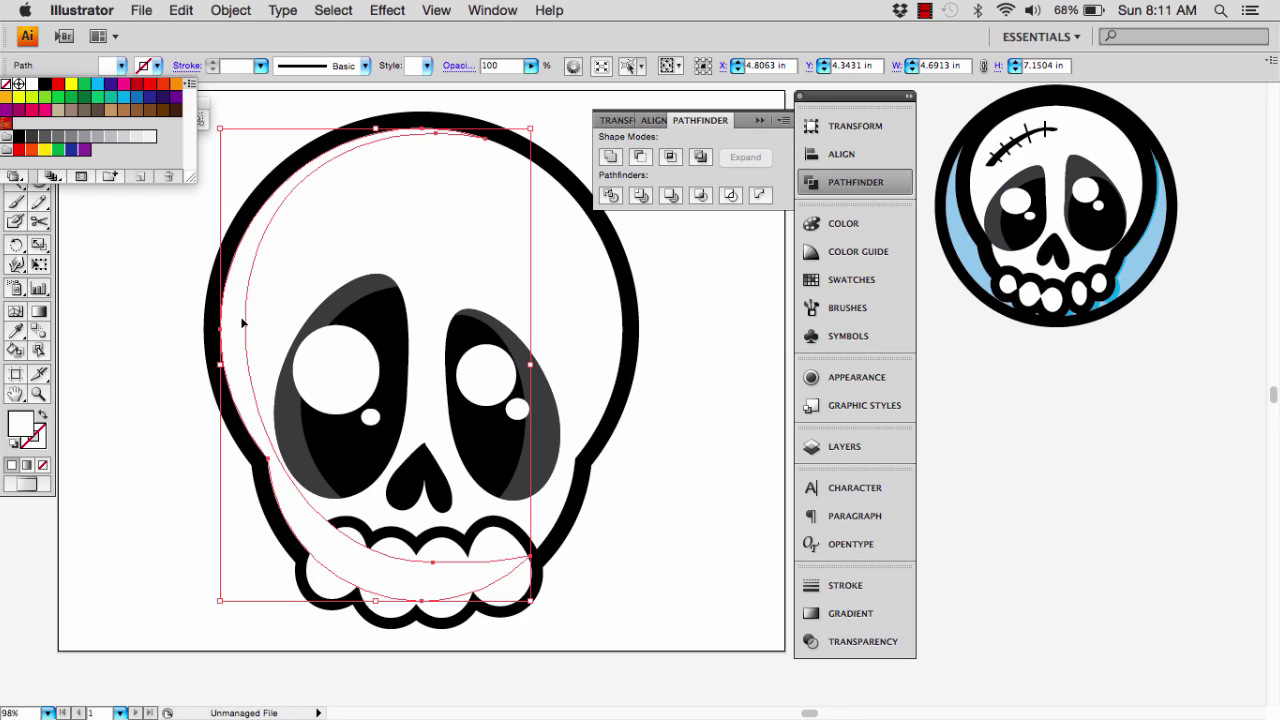
{"action": "left_click", "coordinate": [137, 137]}
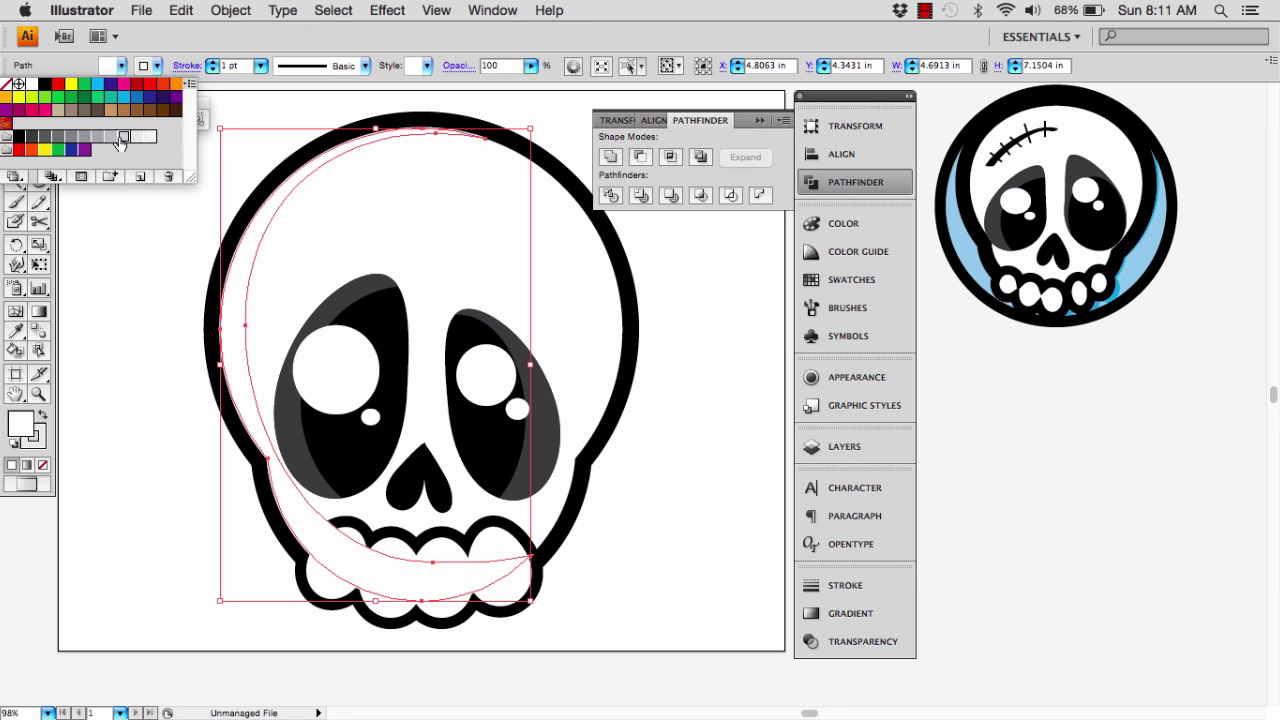
{"action": "left_click", "coordinate": [123, 137]}
{"action": "left_click", "coordinate": [5, 85]}
{"action": "left_click", "coordinate": [121, 66]}
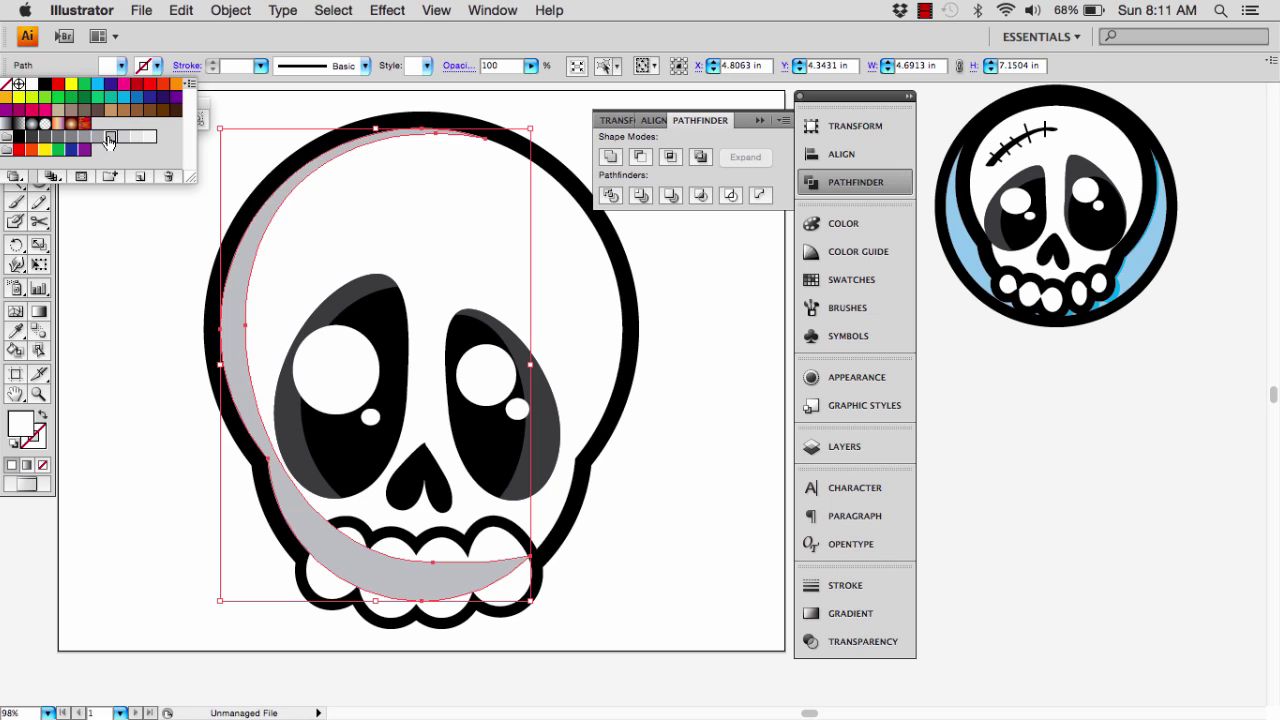
{"action": "left_click", "coordinate": [111, 137]}
- Send the gray crescent backward until it sits behind the teeth, and deselect it
{"action": "right_click", "coordinate": [251, 258]}
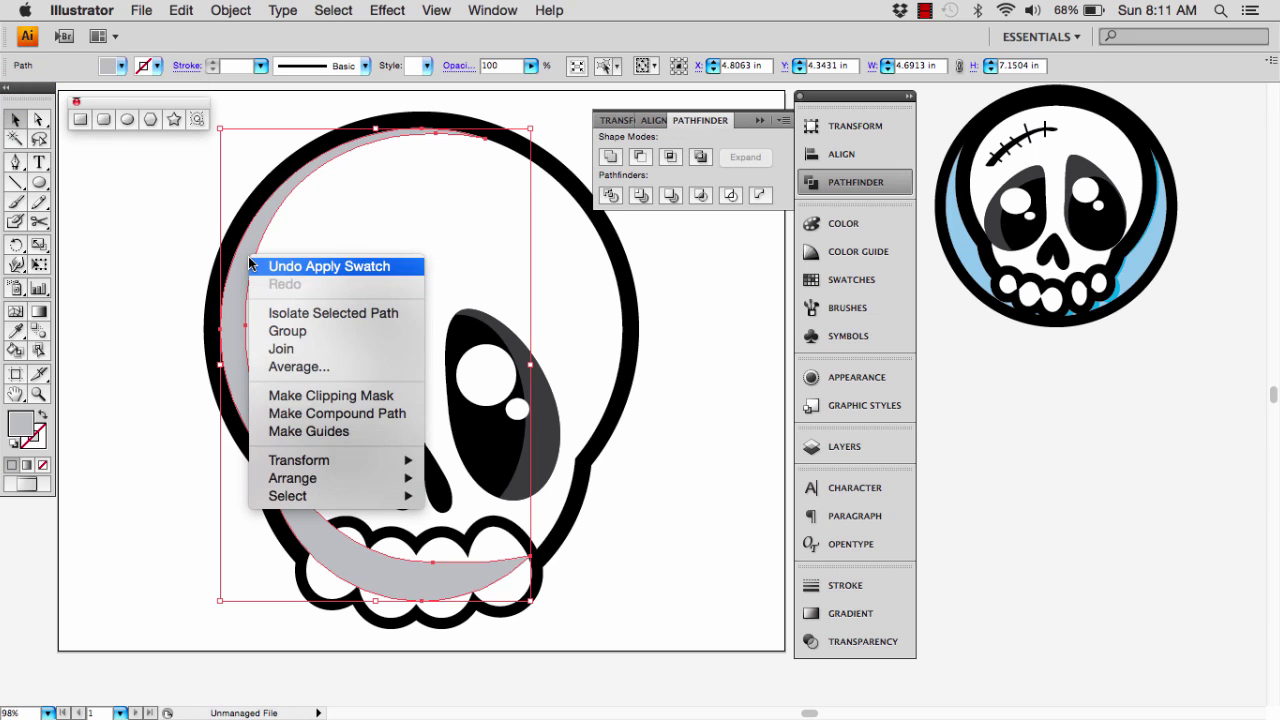
{"action": "mouse_move", "coordinate": [313, 479]}
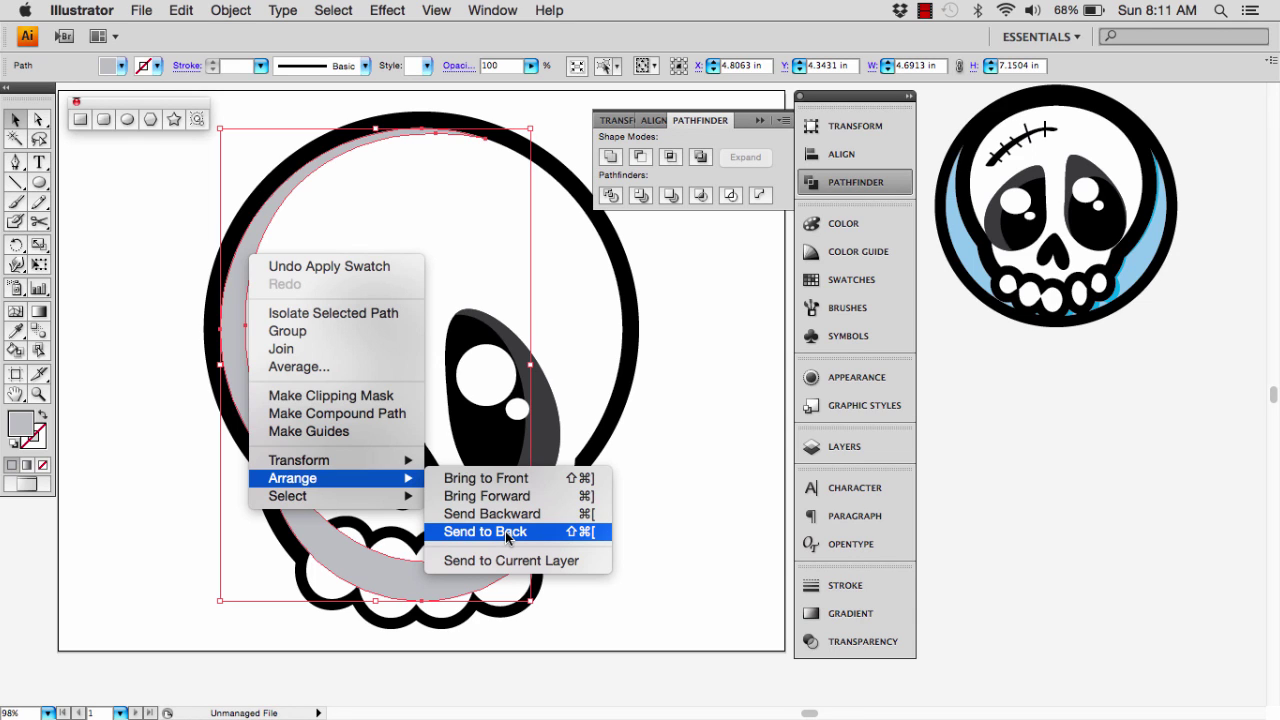
{"action": "left_click", "coordinate": [527, 515]}
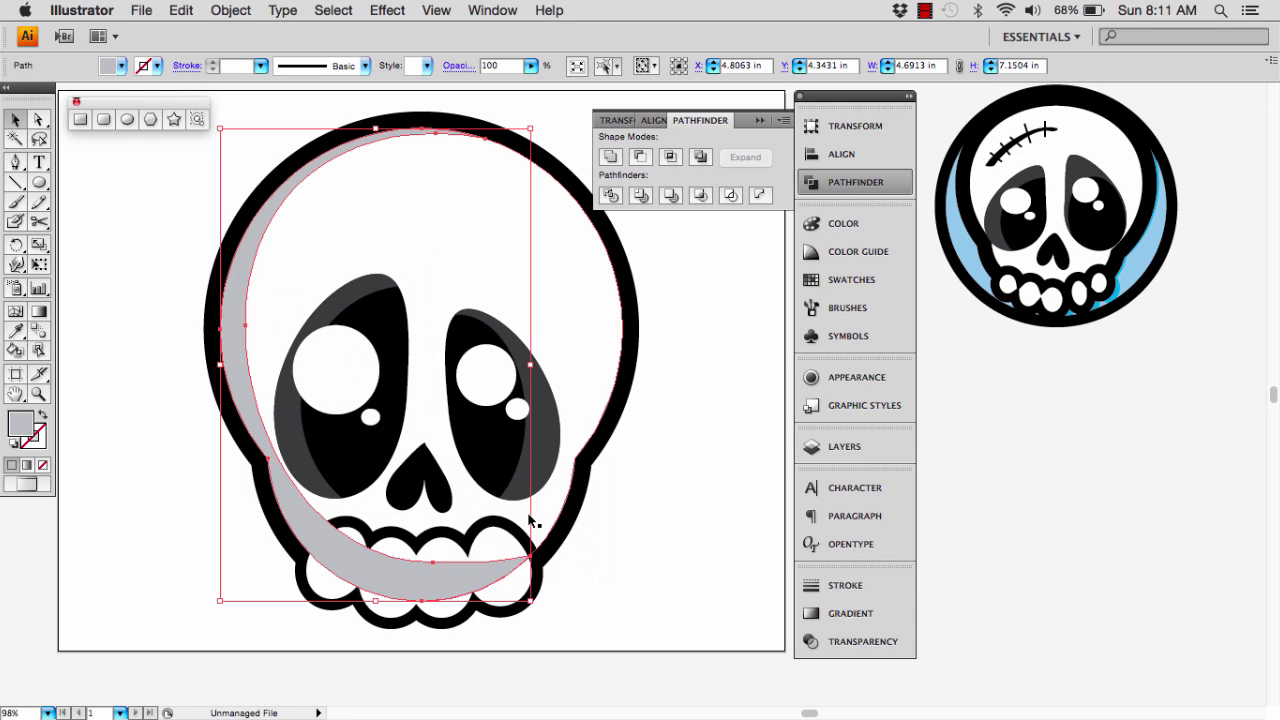
{"action": "key", "text": "super+bracketleft"}
{"action": "key", "text": "super+bracketleft"}
{"action": "key", "text": "super+bracketleft"}
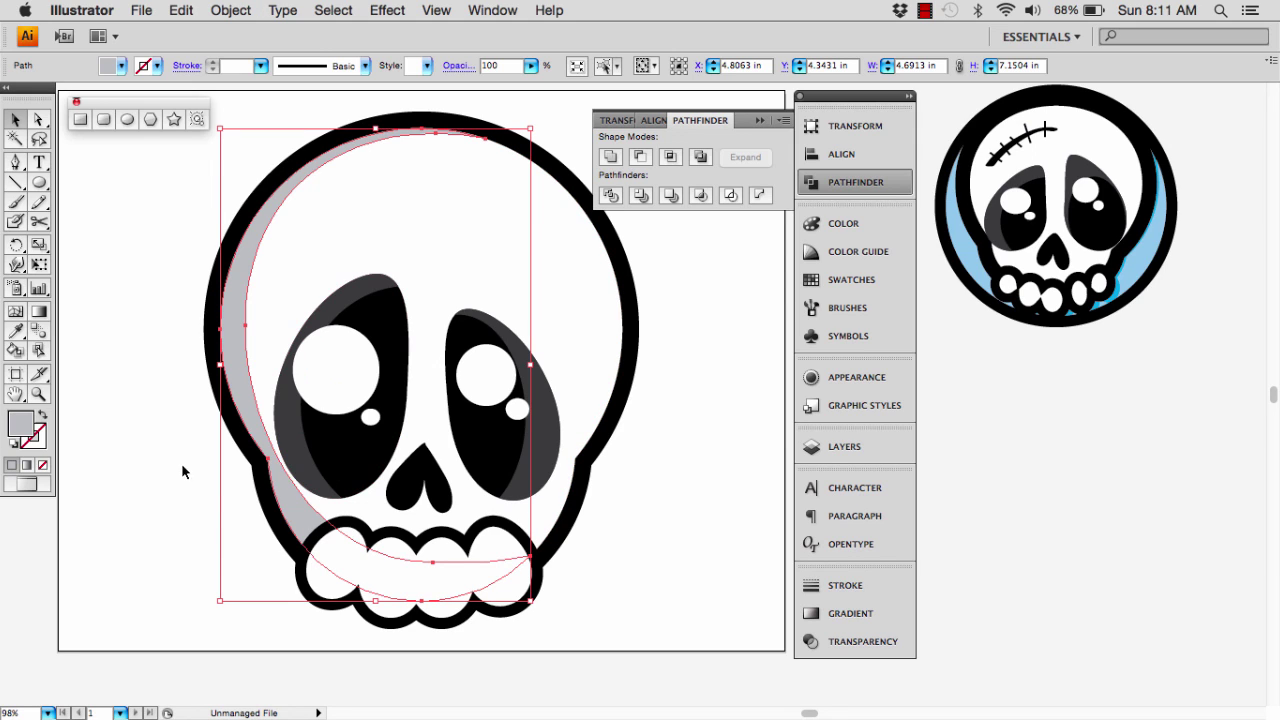
{"action": "left_click", "coordinate": [158, 453]}
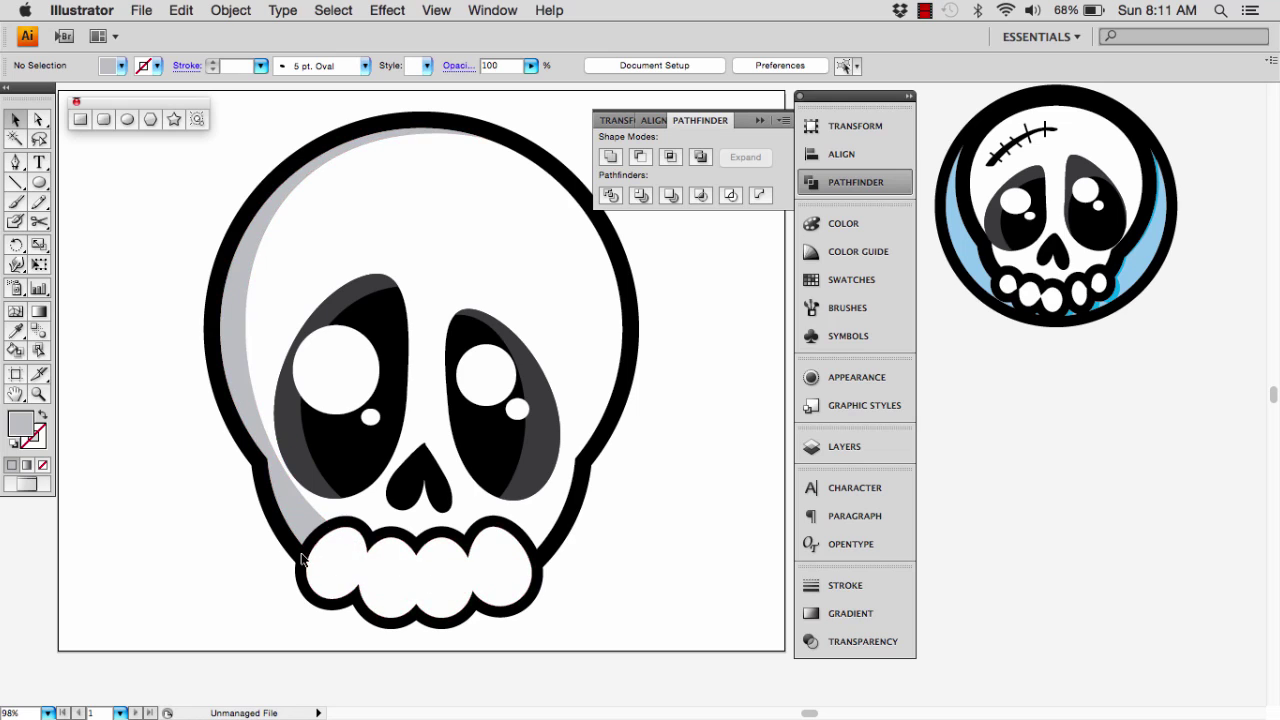
- Copy the teeth shape and paste it in front in place twice
{"action": "left_click", "coordinate": [349, 562]}
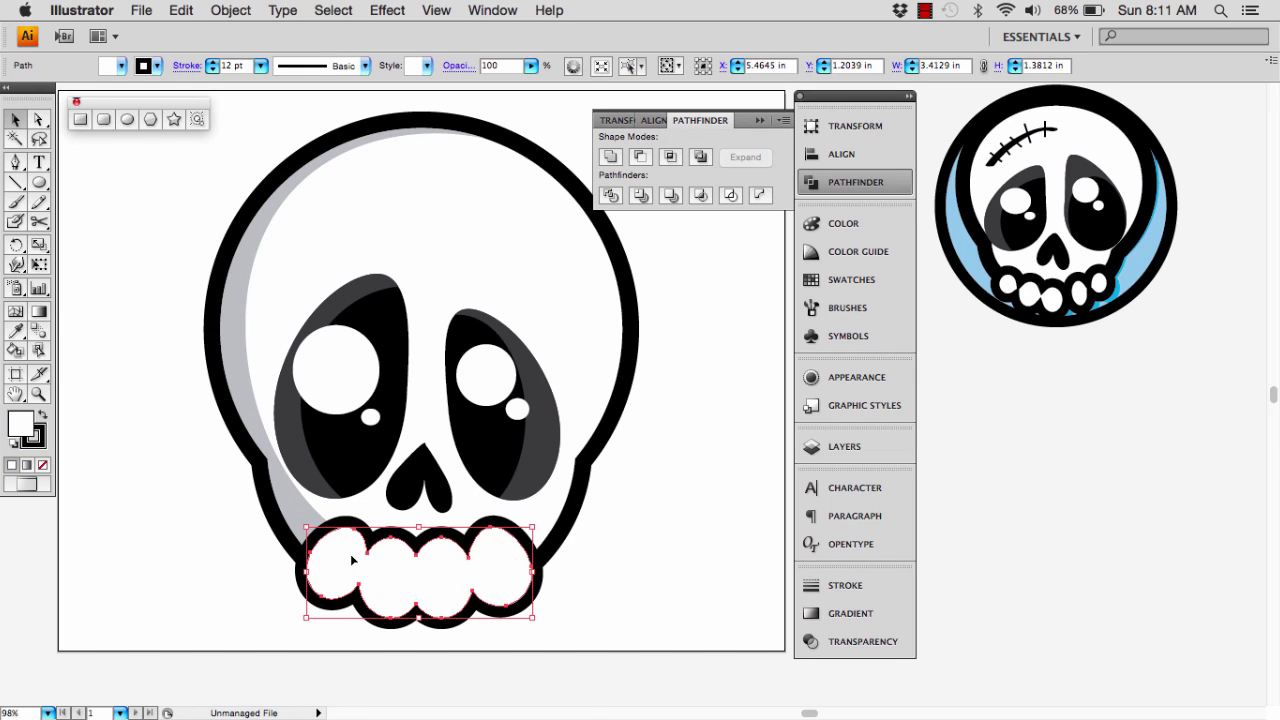
{"action": "key", "text": "super+c"}
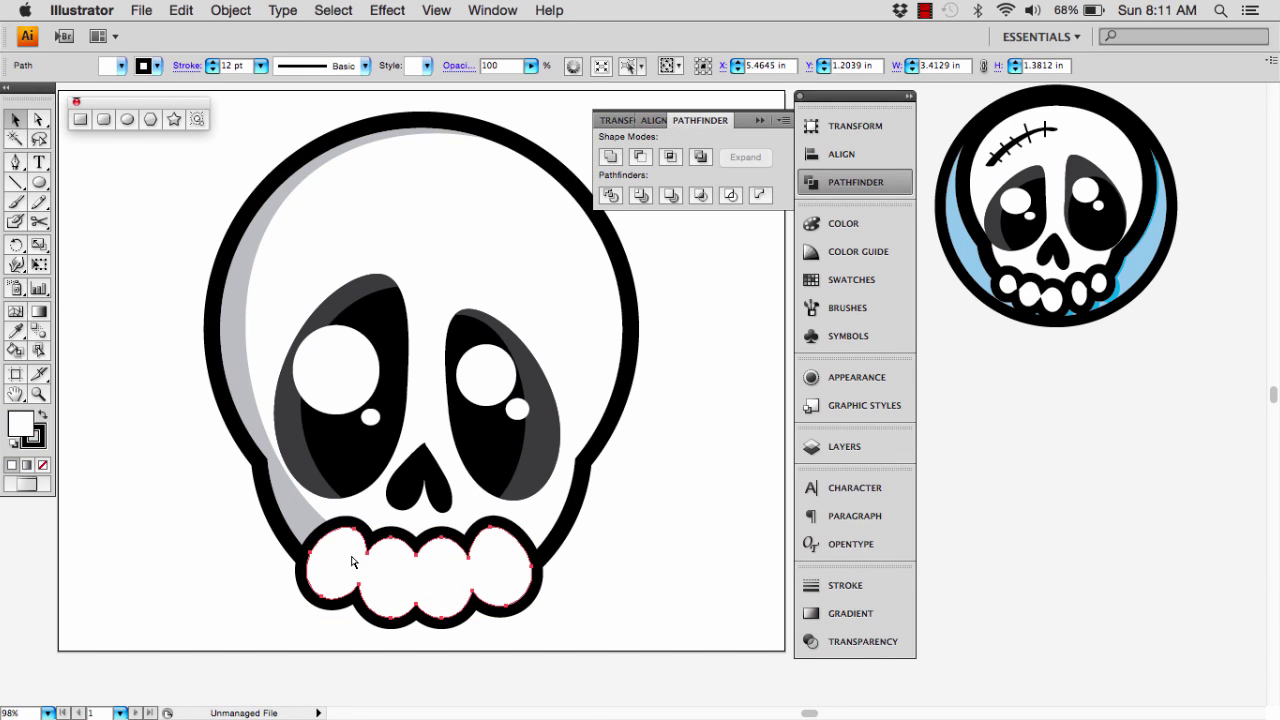
{"action": "key", "text": "super+f"}
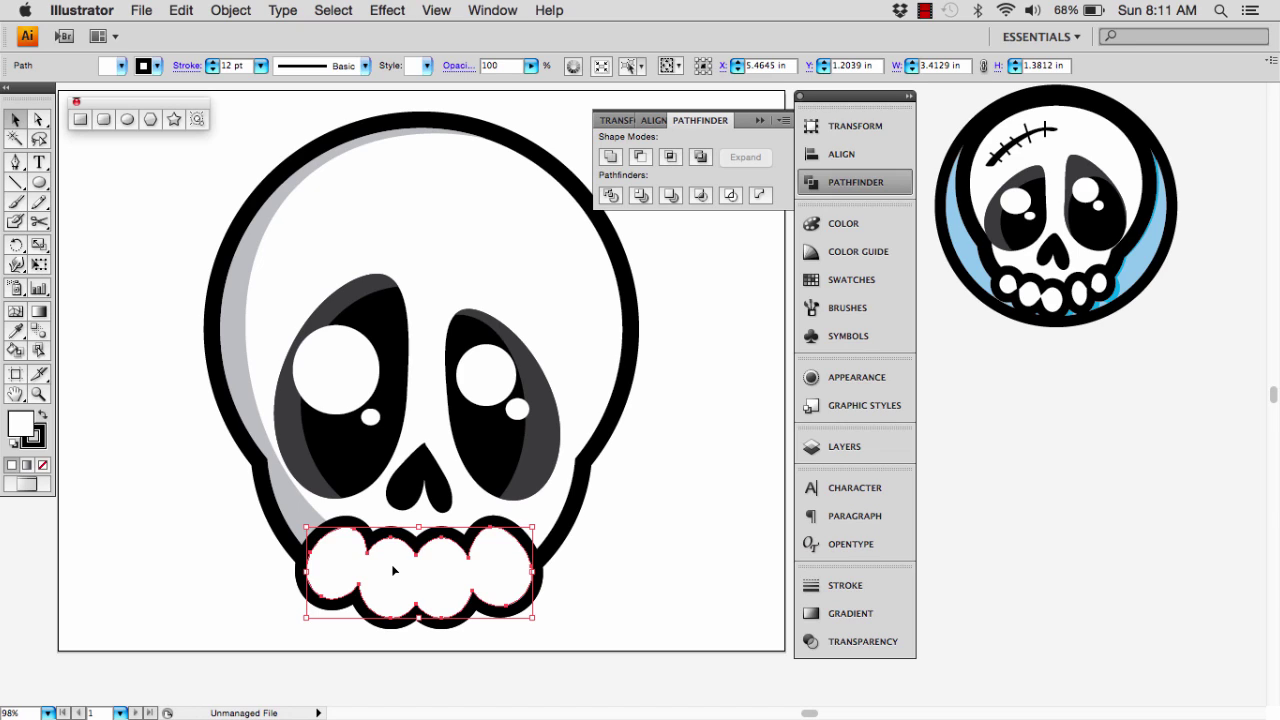
{"action": "key", "text": "super+f"}
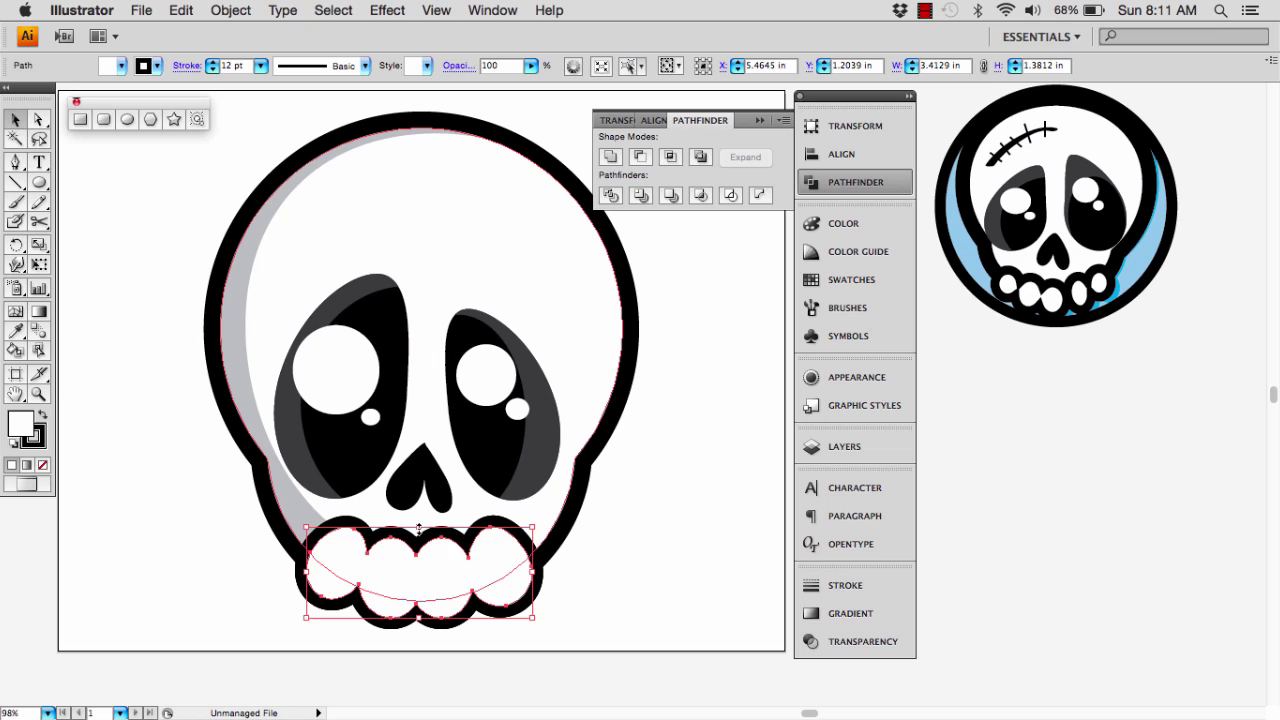
- Remove the topmost teeth copy's stroke and squash it from the top and left edges to about 3.4 by 1.06 in
{"action": "left_click_drag", "start_coordinate": [419, 528], "coordinate": [419, 541]}
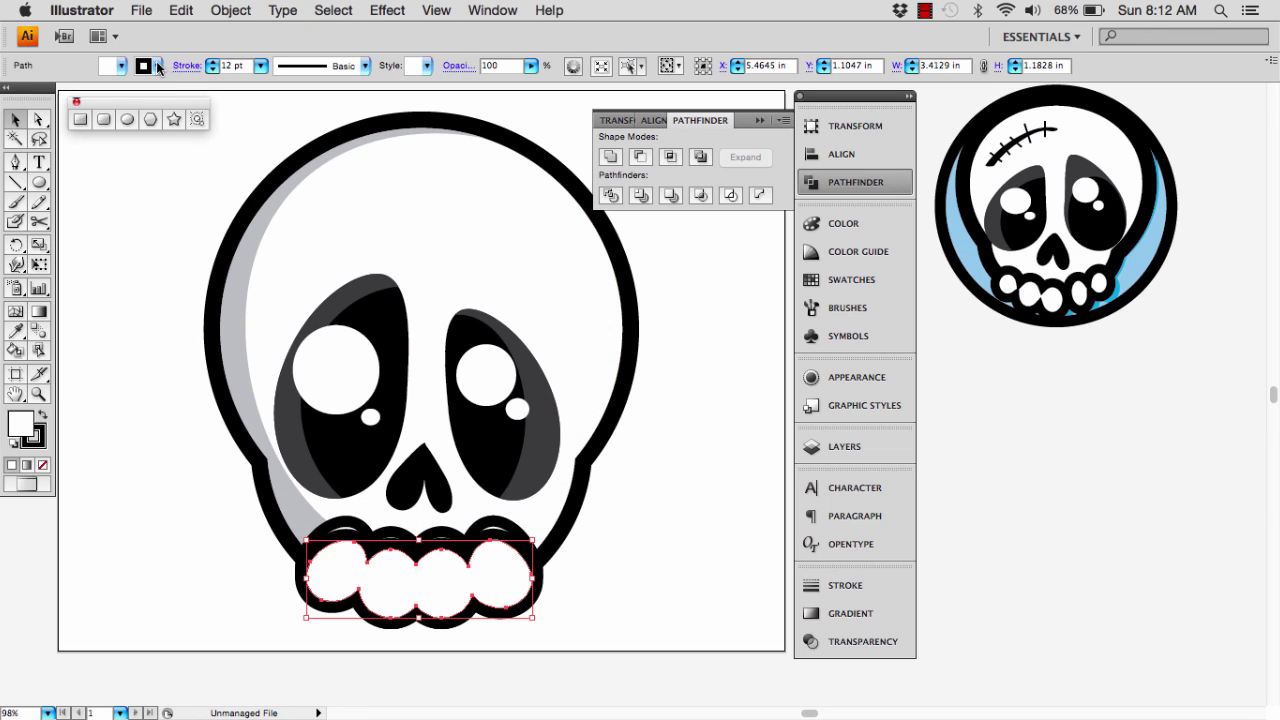
{"action": "left_click", "coordinate": [158, 67]}
{"action": "left_click", "coordinate": [6, 84]}
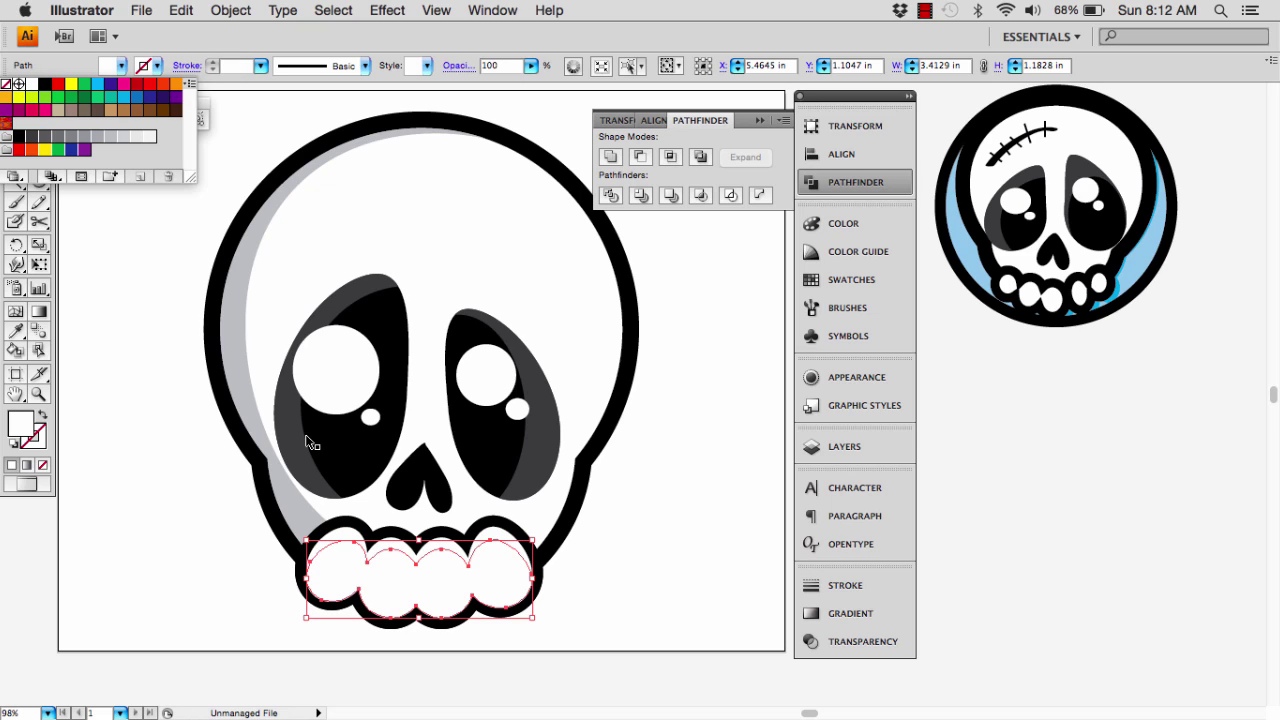
{"action": "left_click_drag", "start_coordinate": [308, 578], "coordinate": [310, 578]}
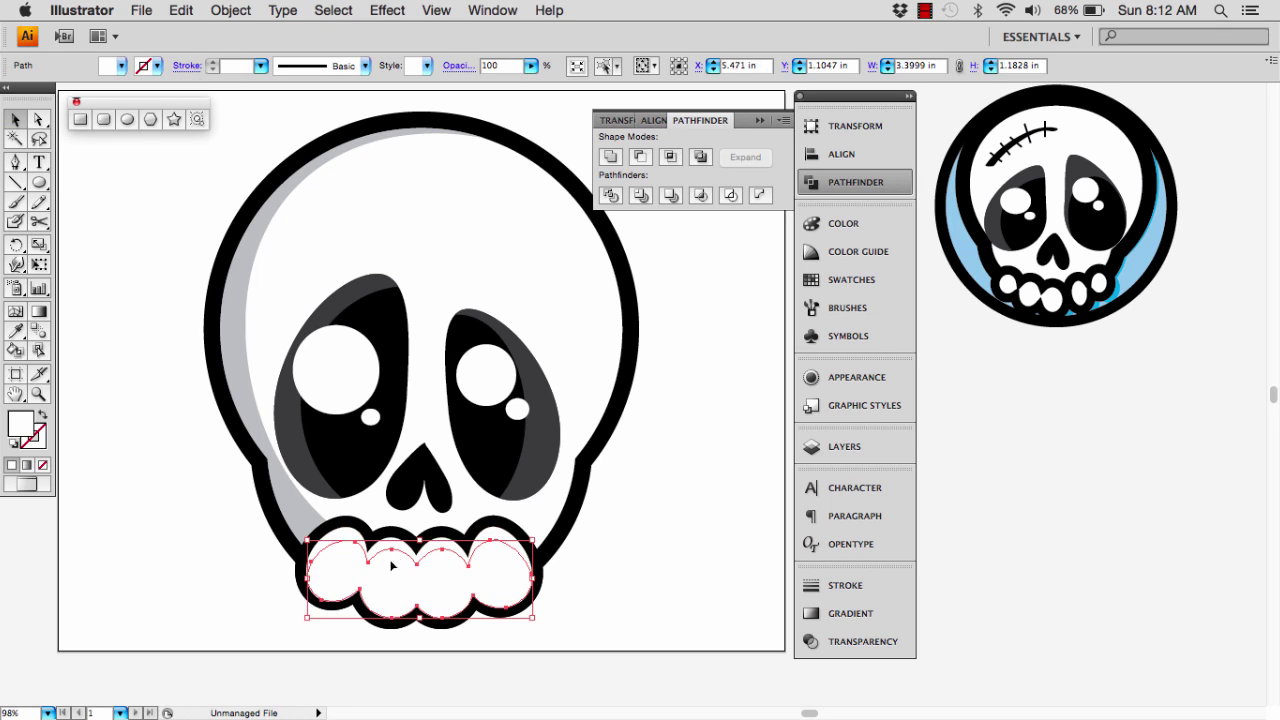
{"action": "left_click_drag", "start_coordinate": [419, 541], "coordinate": [419, 551]}
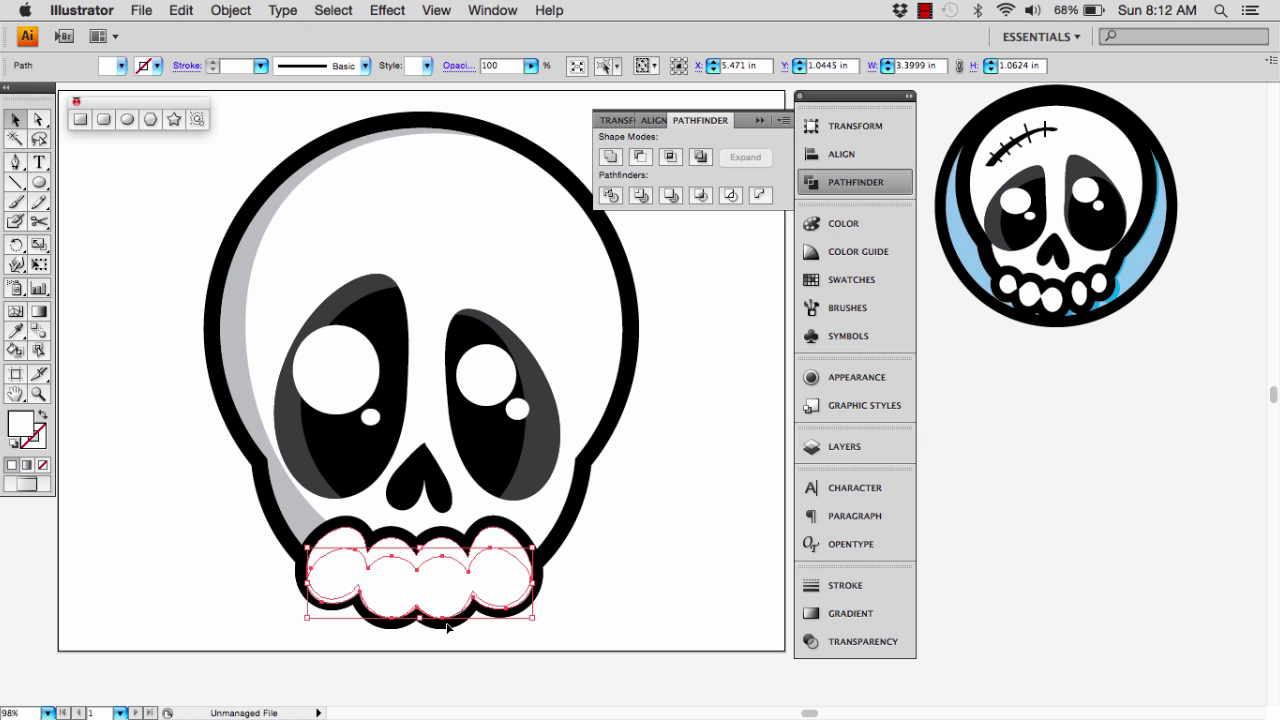
- Subtract the squashed copy from the full-size teeth copy with Minus Front and remove the resulting shape's stroke
{"action": "left_click", "coordinate": [342, 540], "text": "shift"}
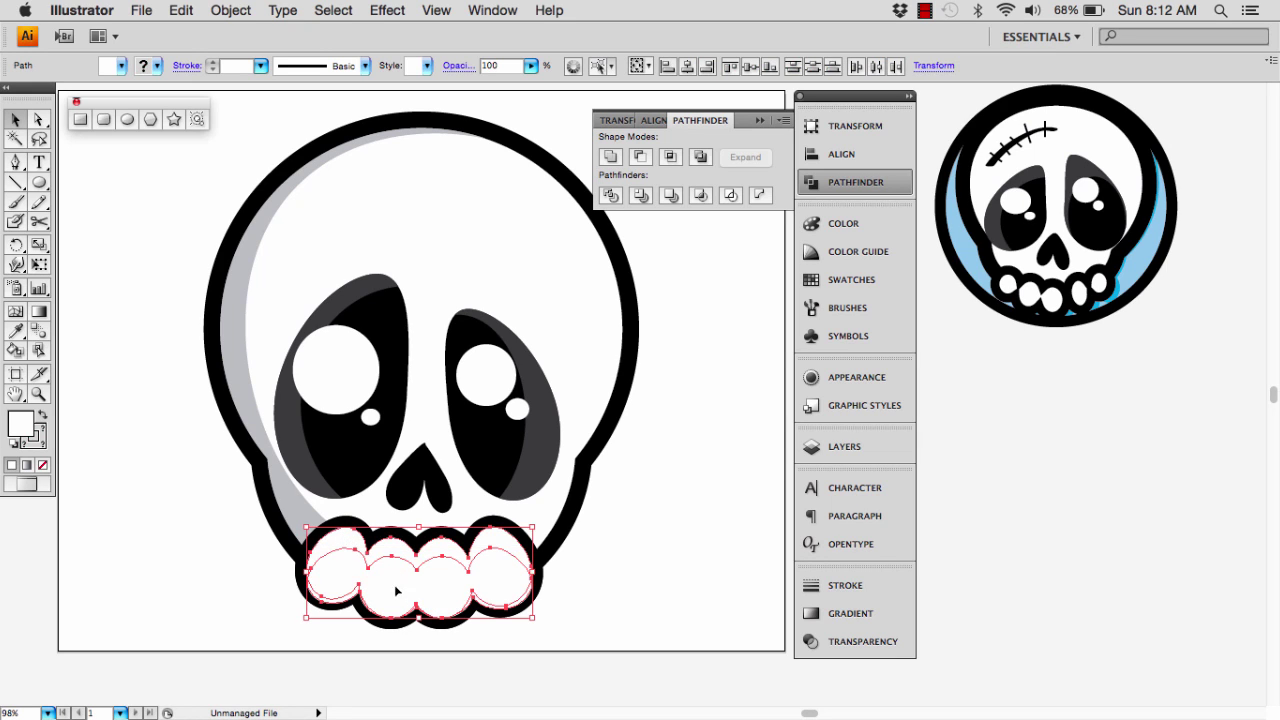
{"action": "left_click", "coordinate": [640, 157]}
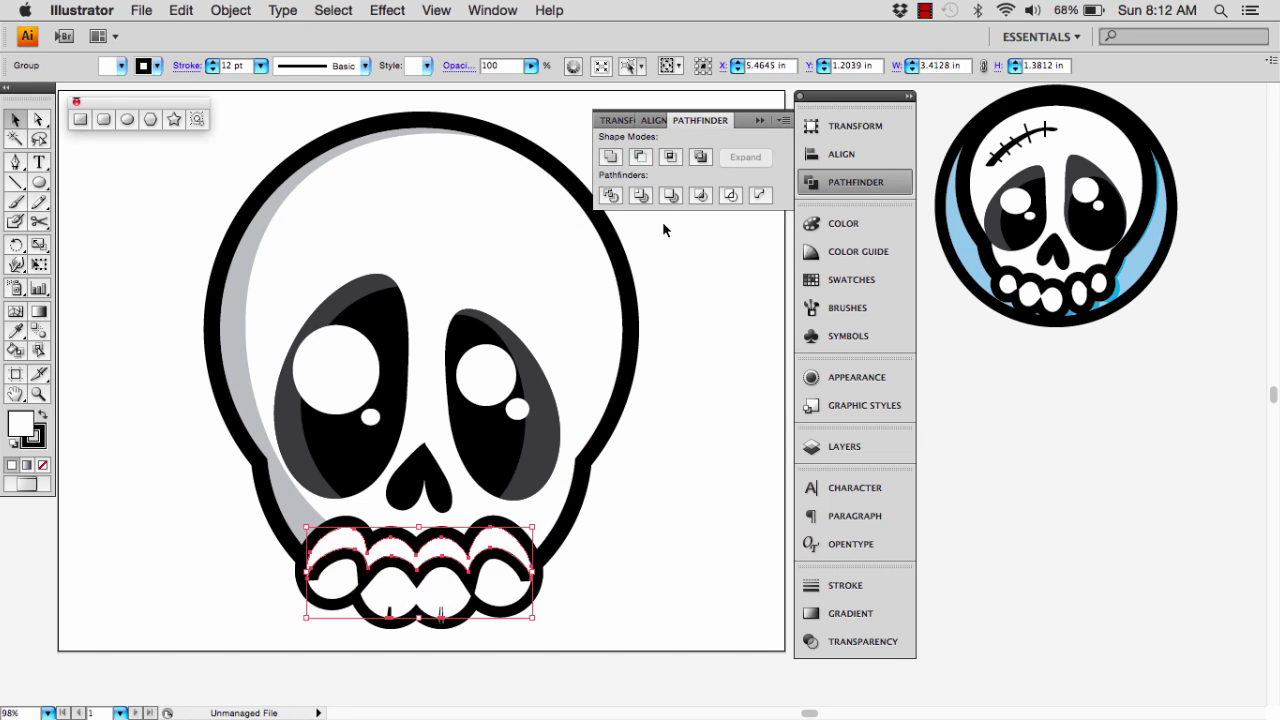
{"action": "left_click", "coordinate": [157, 65]}
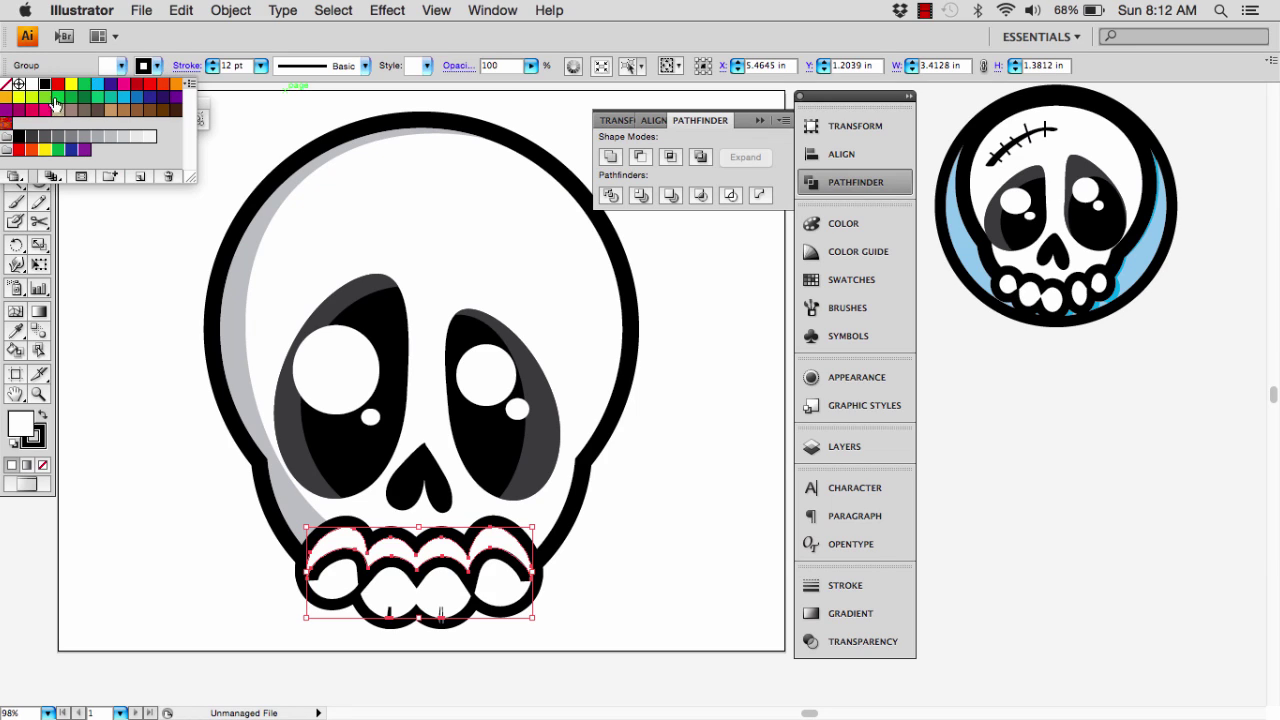
{"action": "left_click", "coordinate": [6, 84]}
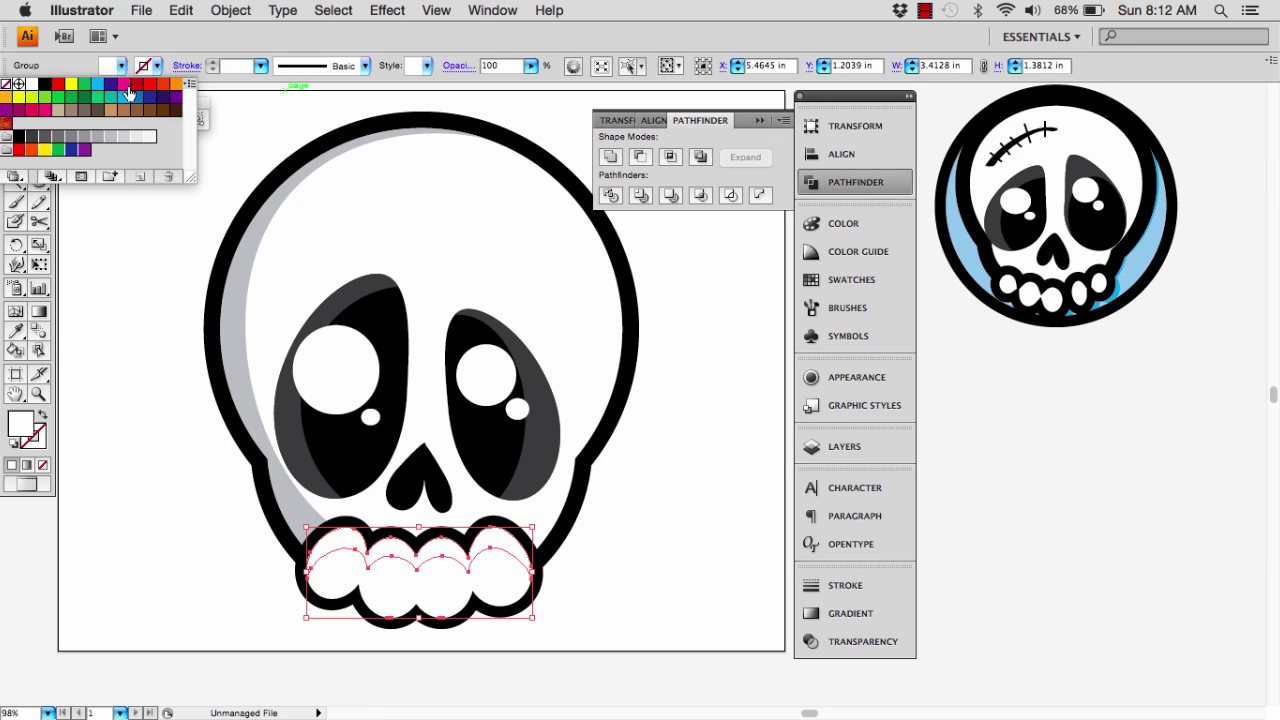
{"action": "left_click", "coordinate": [137, 136]}
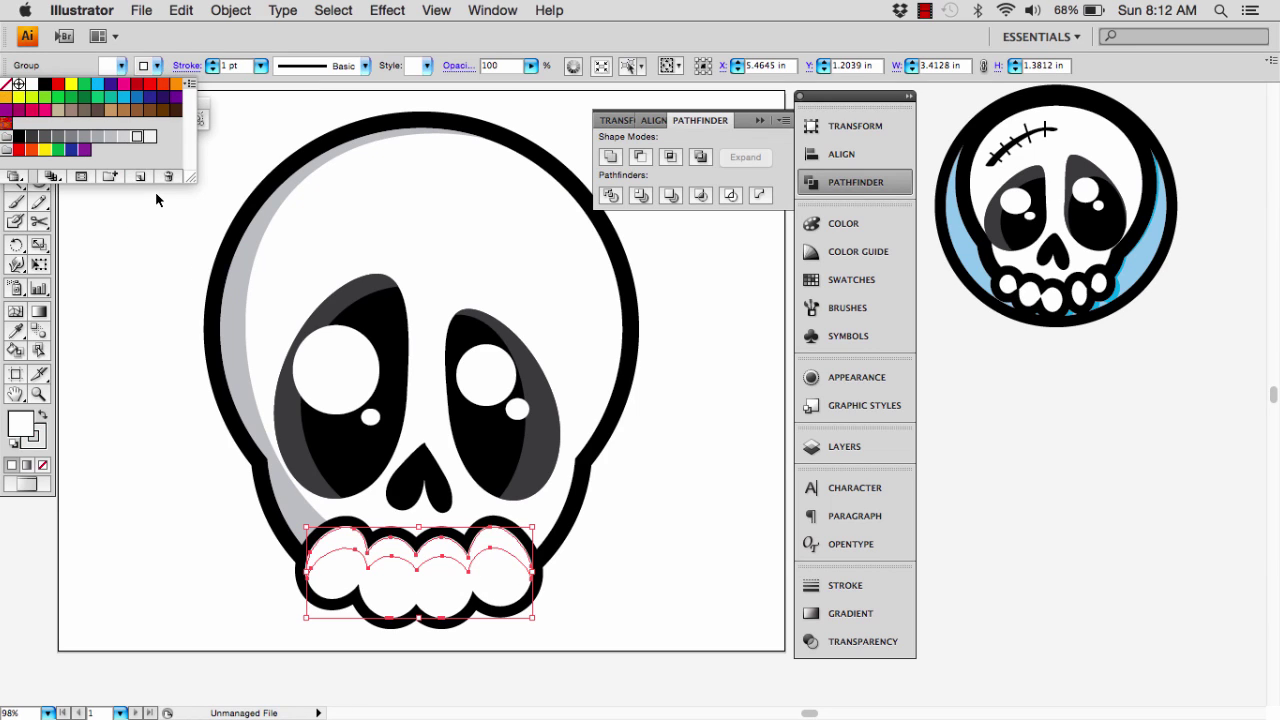
{"action": "left_click", "coordinate": [98, 136]}
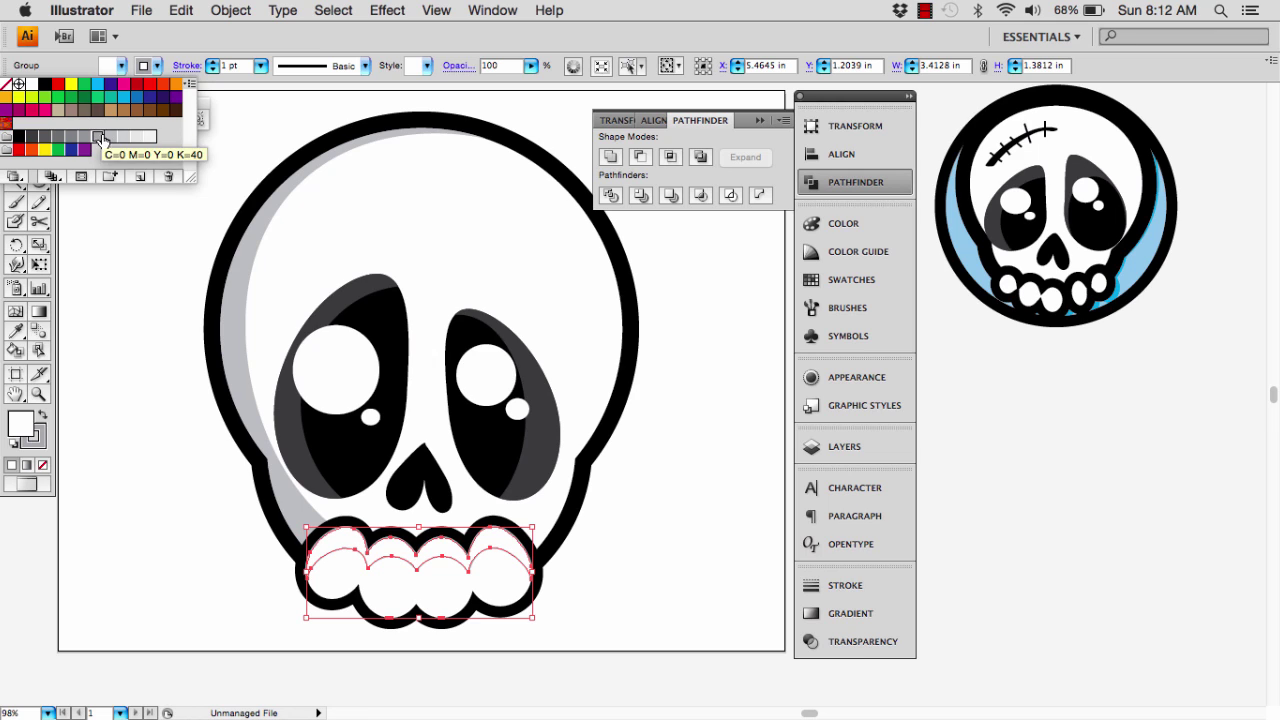
{"action": "left_click", "coordinate": [6, 84]}
- Fill the teeth shadow shape with light gray, leaving it without a stroke, and deselect everything
{"action": "left_click", "coordinate": [119, 66]}
{"action": "left_click", "coordinate": [119, 66]}
{"action": "left_click", "coordinate": [115, 67]}
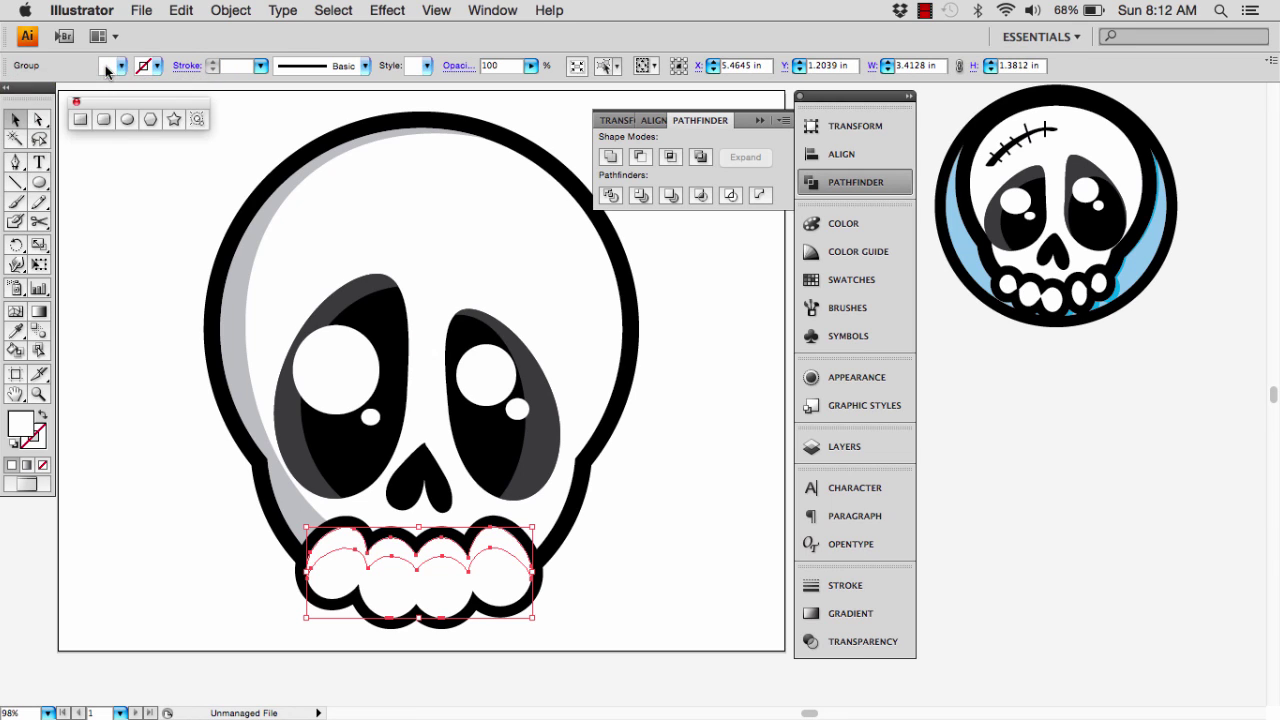
{"action": "left_click", "coordinate": [115, 67]}
{"action": "left_click", "coordinate": [125, 138]}
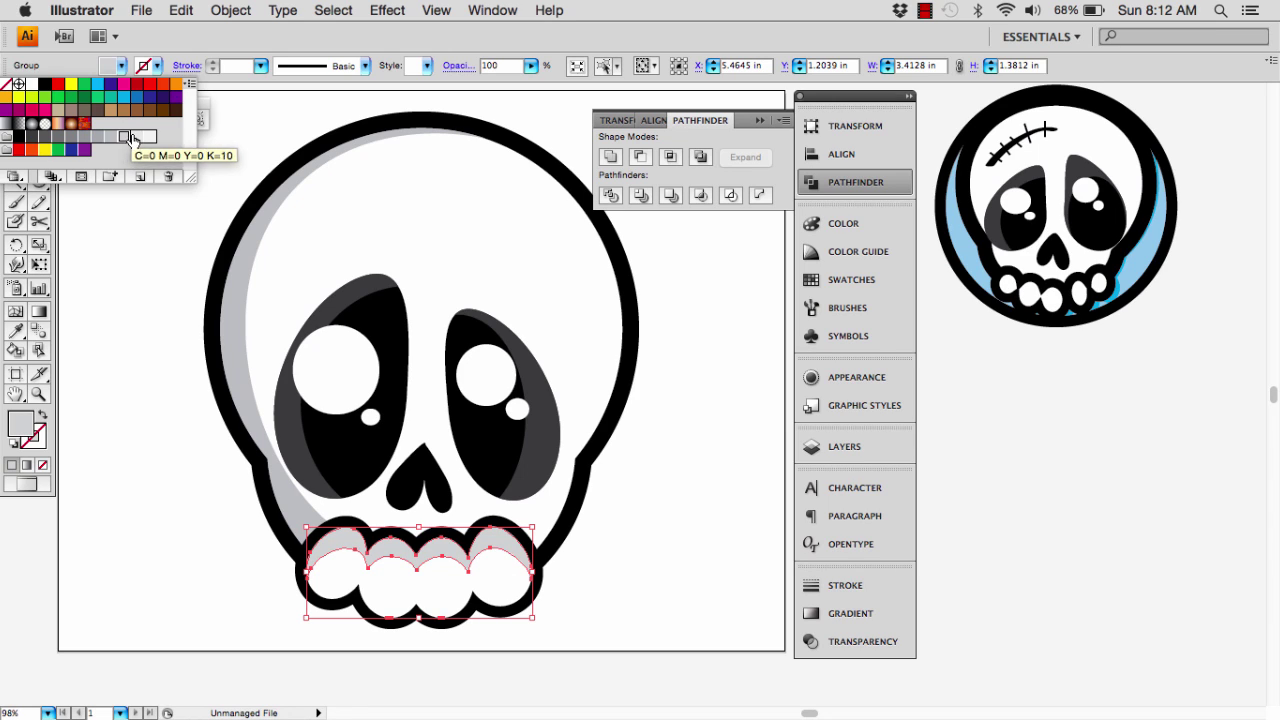
{"action": "left_click", "coordinate": [135, 138]}
{"action": "left_click", "coordinate": [123, 138]}
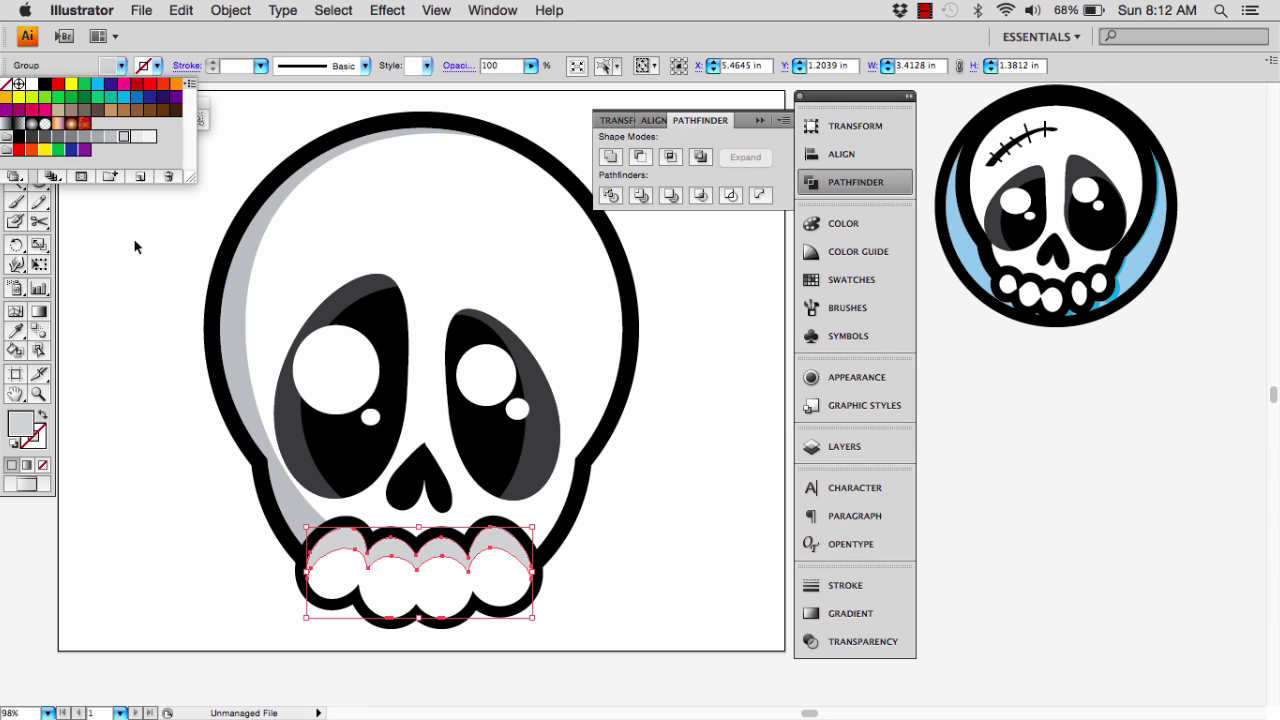
{"action": "left_click", "coordinate": [137, 264]}
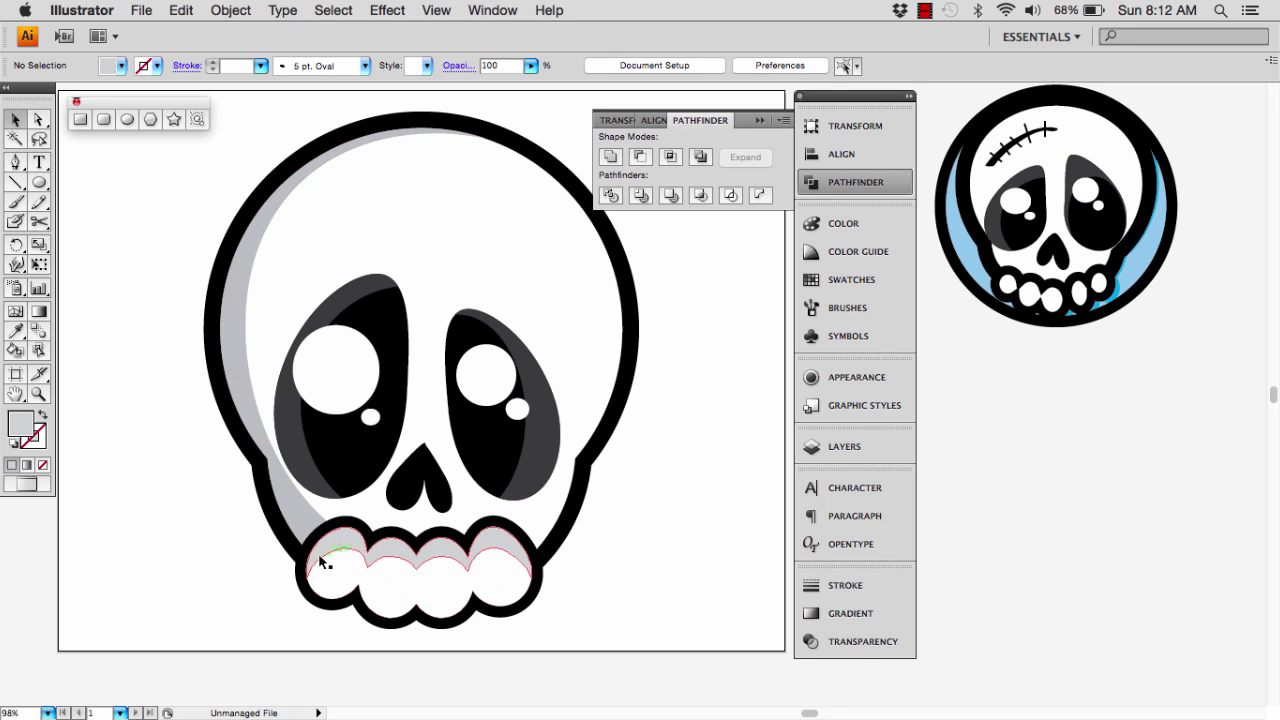
{"action": "left_click", "coordinate": [268, 513]}
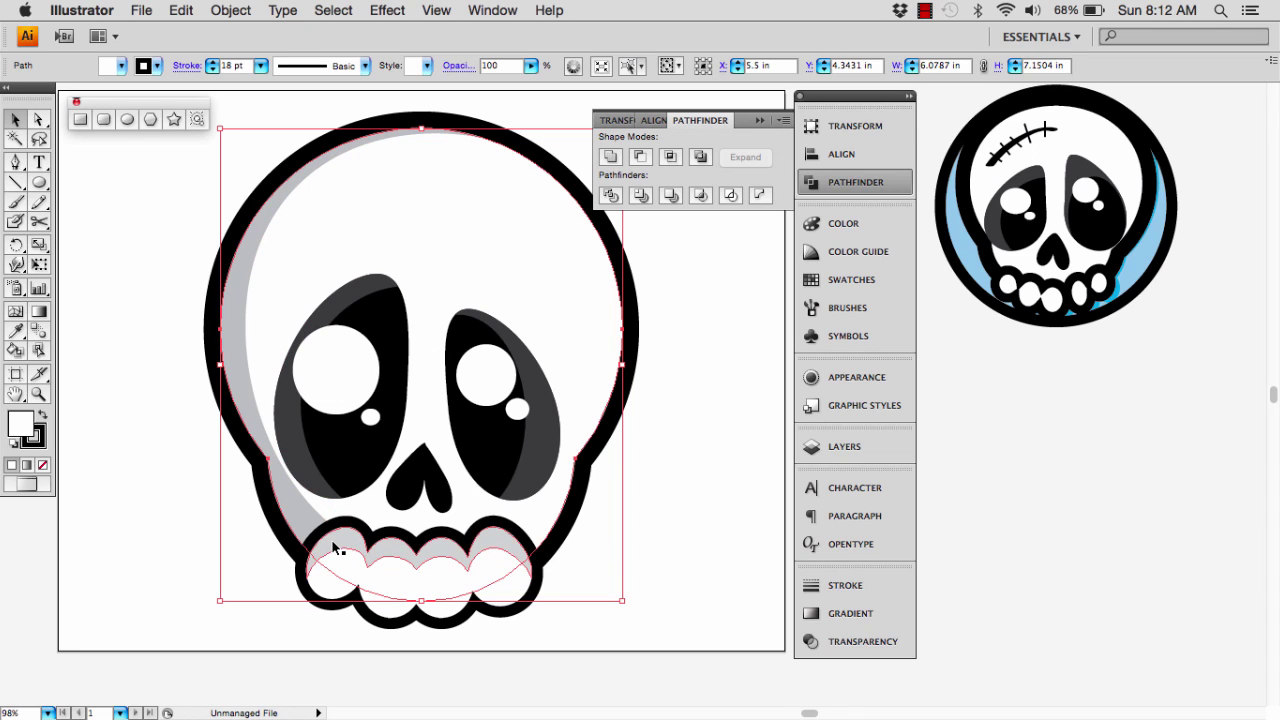
{"action": "left_click", "coordinate": [150, 478]}
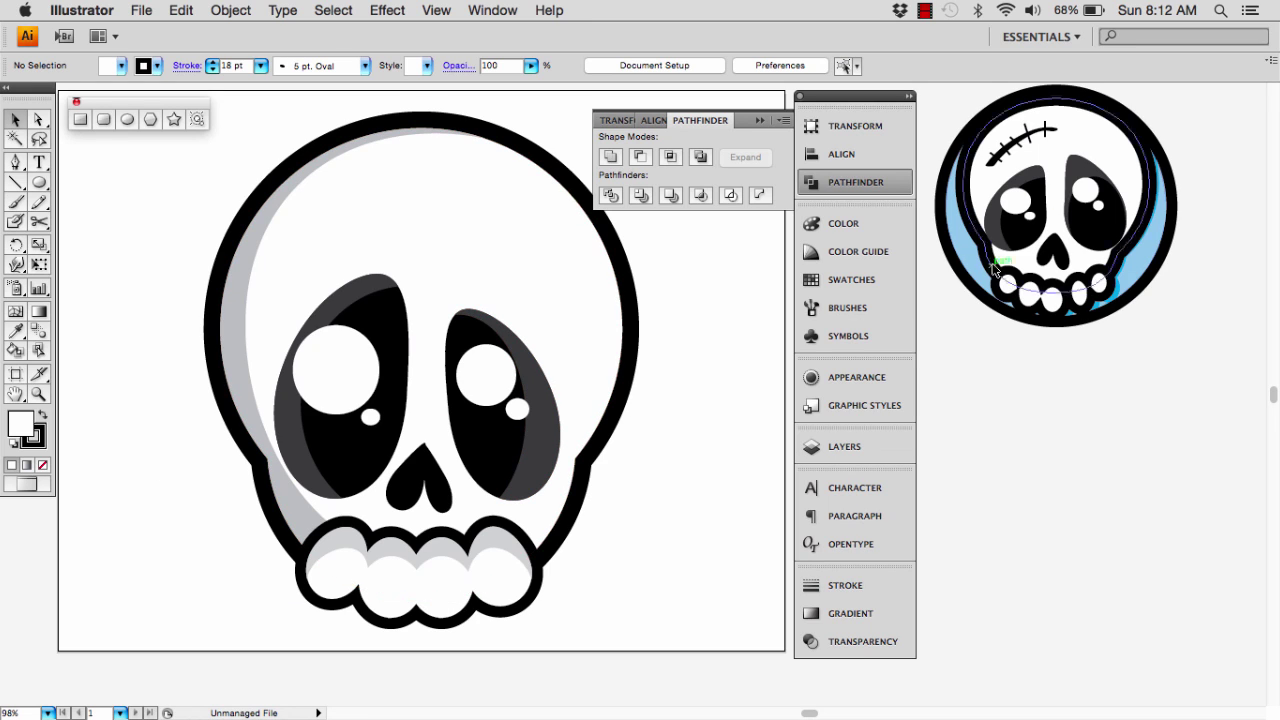
- Draw a curved scar line about 2.76 by 2.04 in across the forehead's upper right with the Pen tool
{"action": "left_click", "coordinate": [15, 161]}
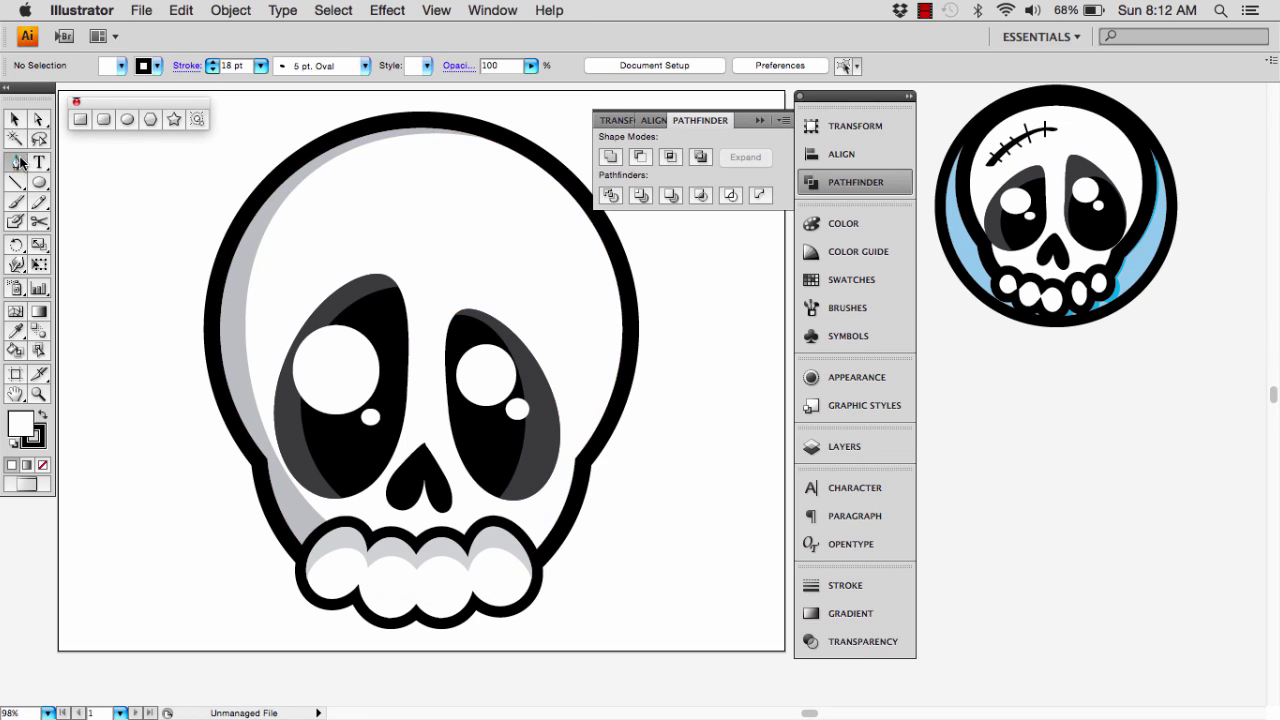
{"action": "left_click_drag", "start_coordinate": [386, 189], "coordinate": [427, 203]}
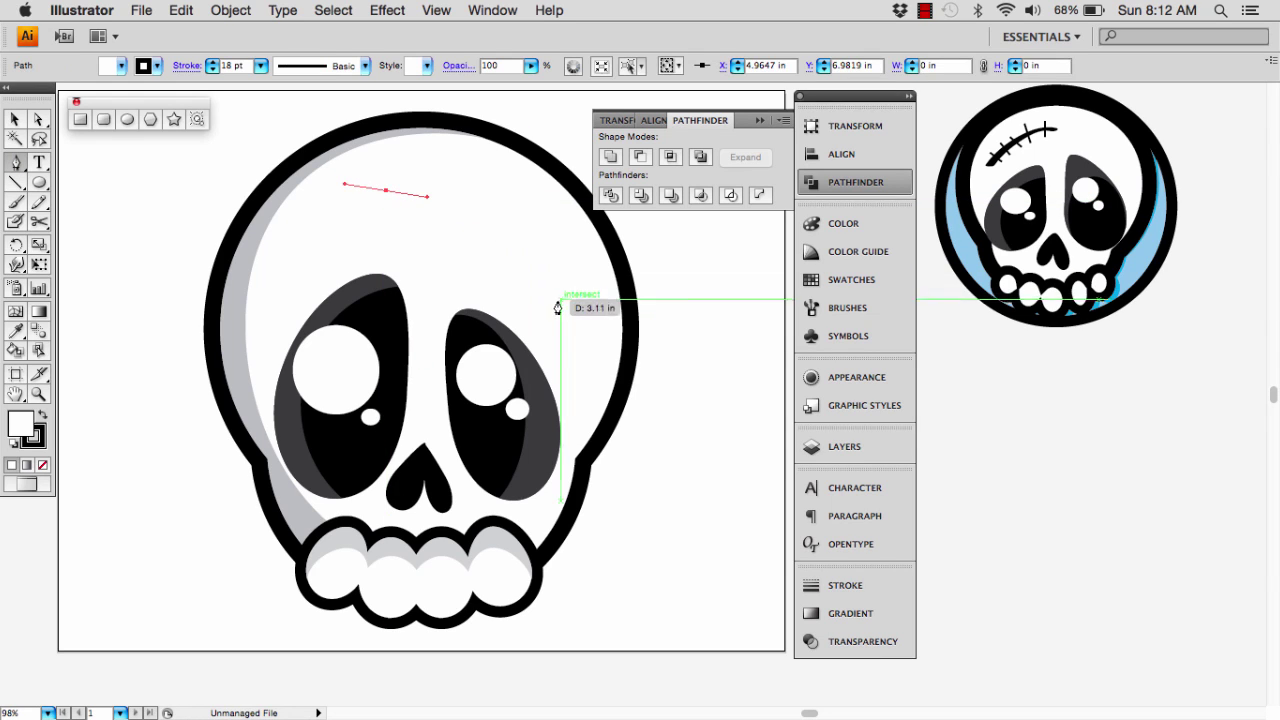
{"action": "mouse_move", "coordinate": [568, 324]}
{"action": "left_mouse_down"}
{"action": "mouse_move", "coordinate": [588, 370]}
{"action": "mouse_move", "coordinate": [576, 409]}
{"action": "left_mouse_up"}
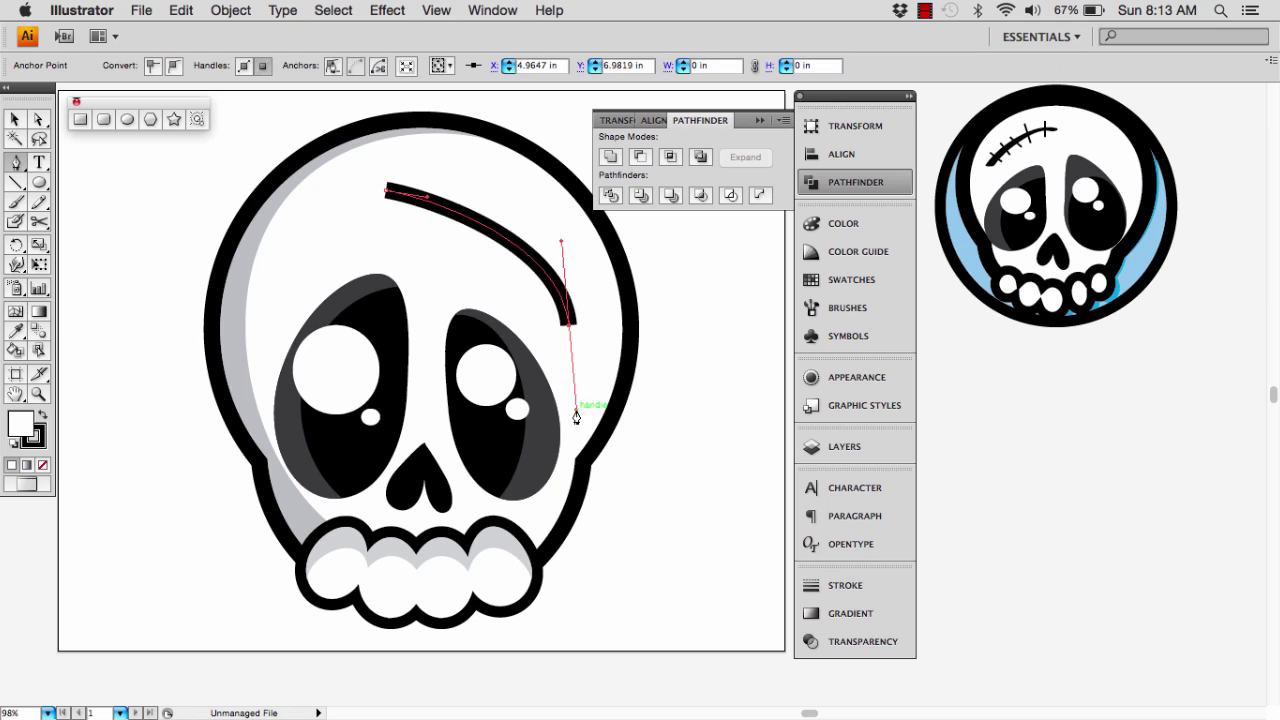
- Apply the 5 pt. Flat brush to the scar curve and set its stroke weight to 3 pt
{"action": "left_click", "coordinate": [16, 120]}
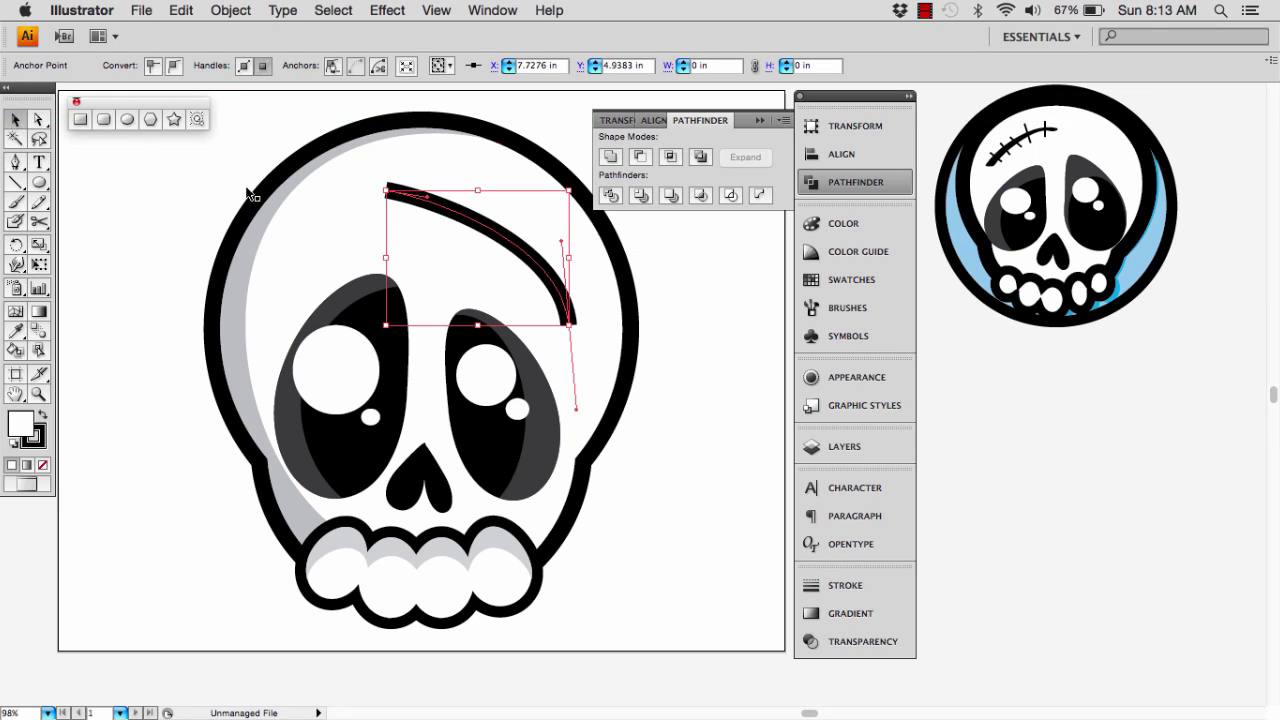
{"action": "left_click", "coordinate": [445, 203]}
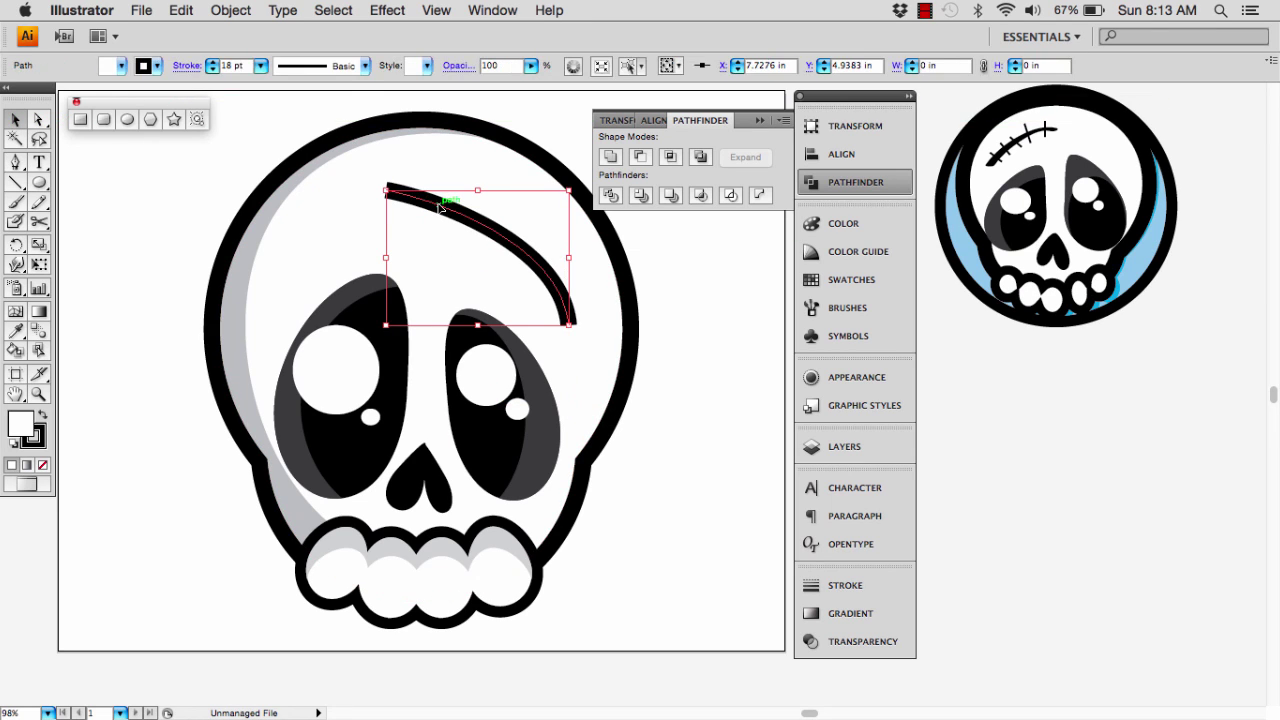
{"action": "left_click", "coordinate": [365, 66]}
{"action": "left_click", "coordinate": [309, 93]}
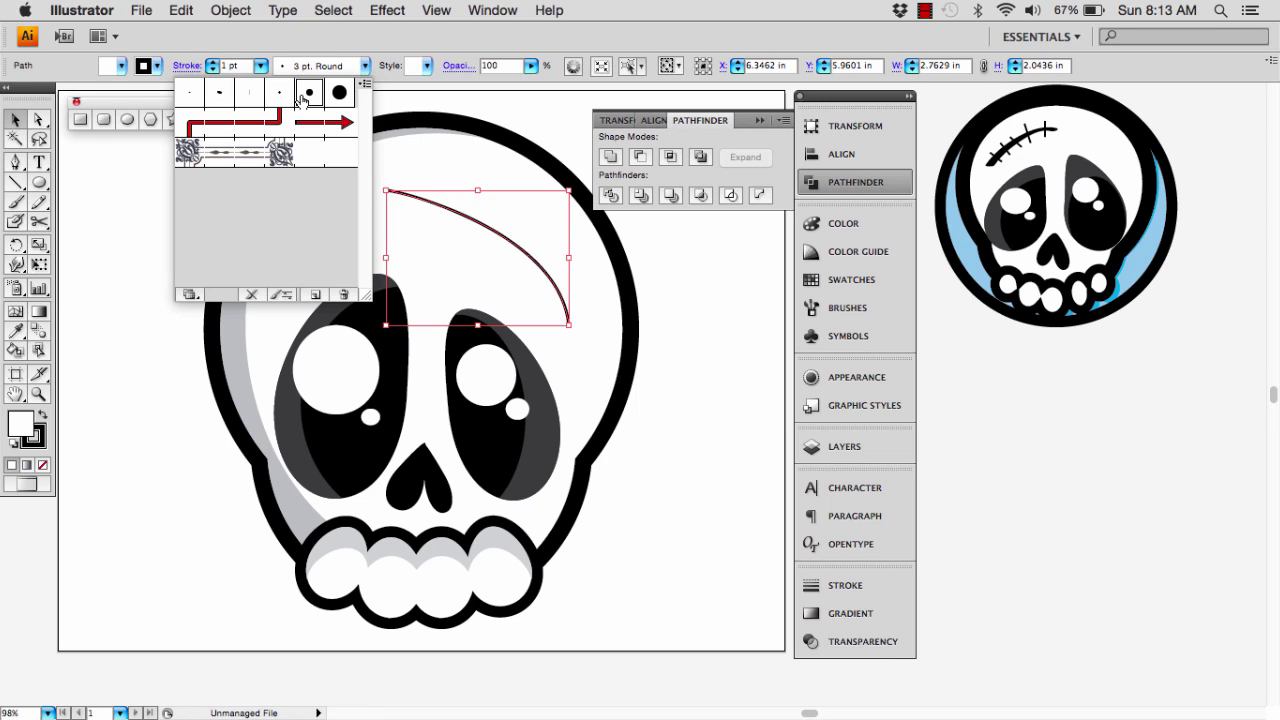
{"action": "left_click", "coordinate": [250, 97]}
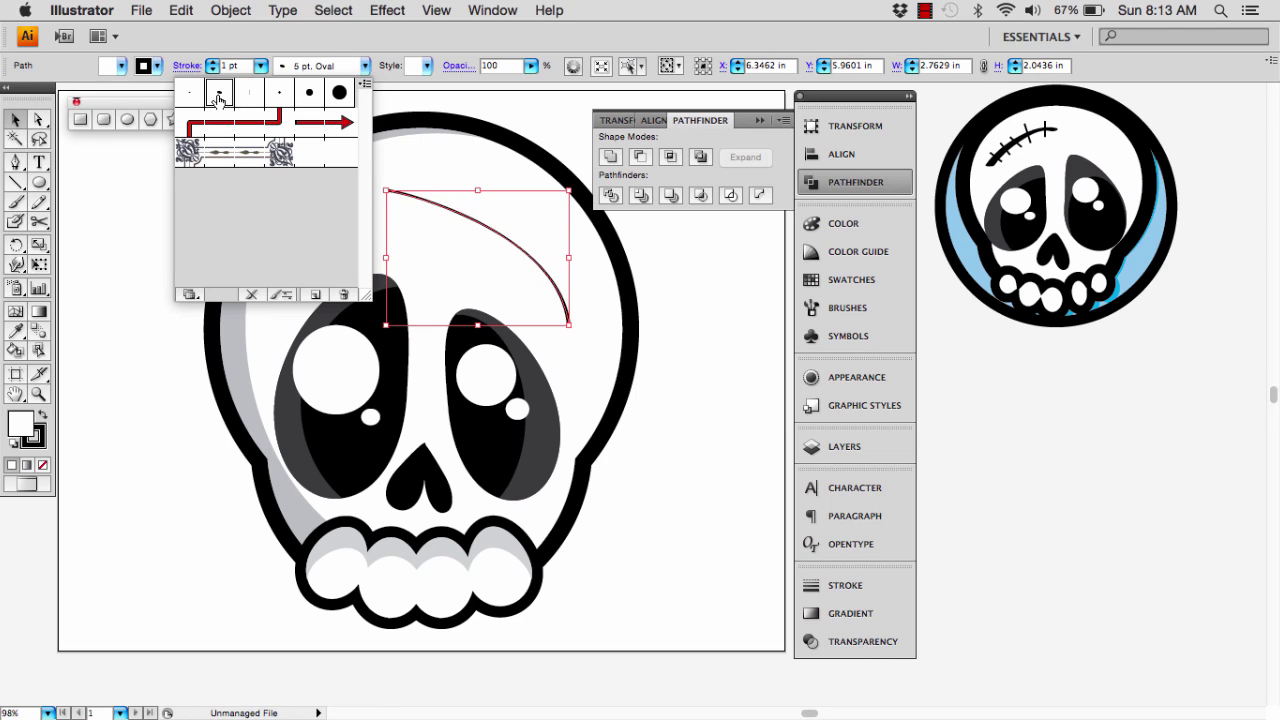
{"action": "left_click", "coordinate": [250, 97]}
{"action": "left_click", "coordinate": [278, 94]}
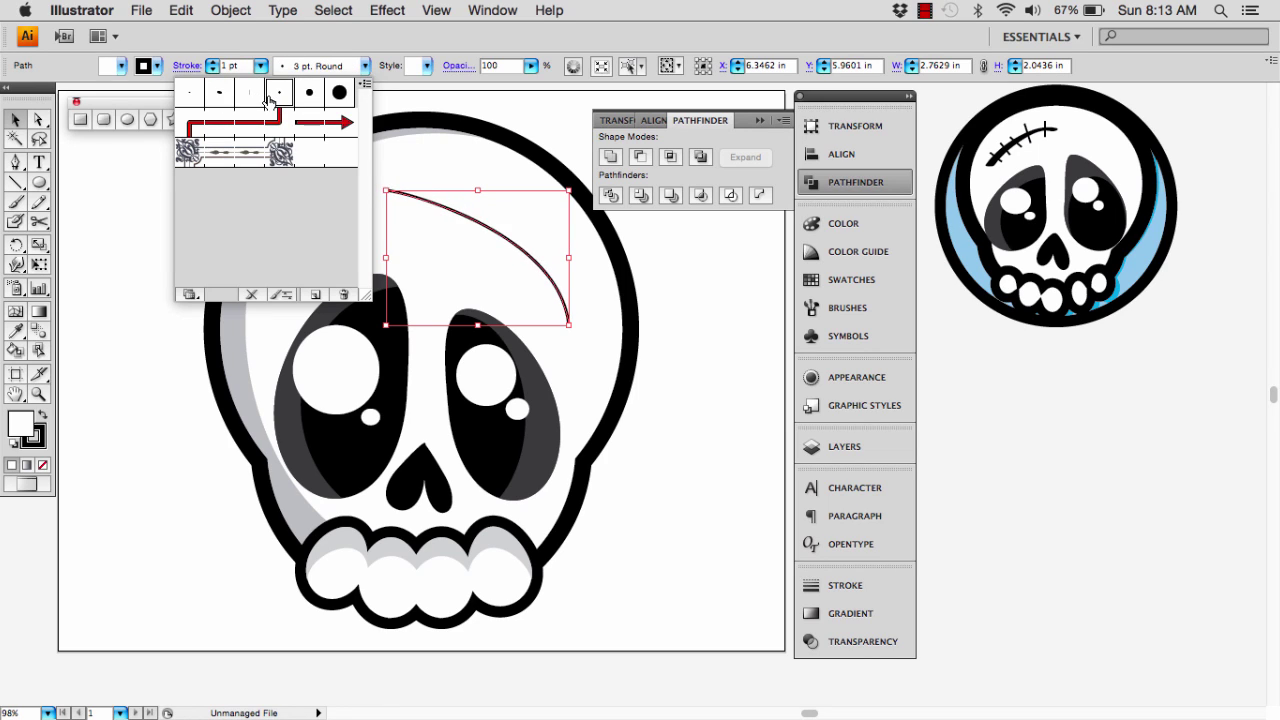
{"action": "left_click", "coordinate": [250, 97]}
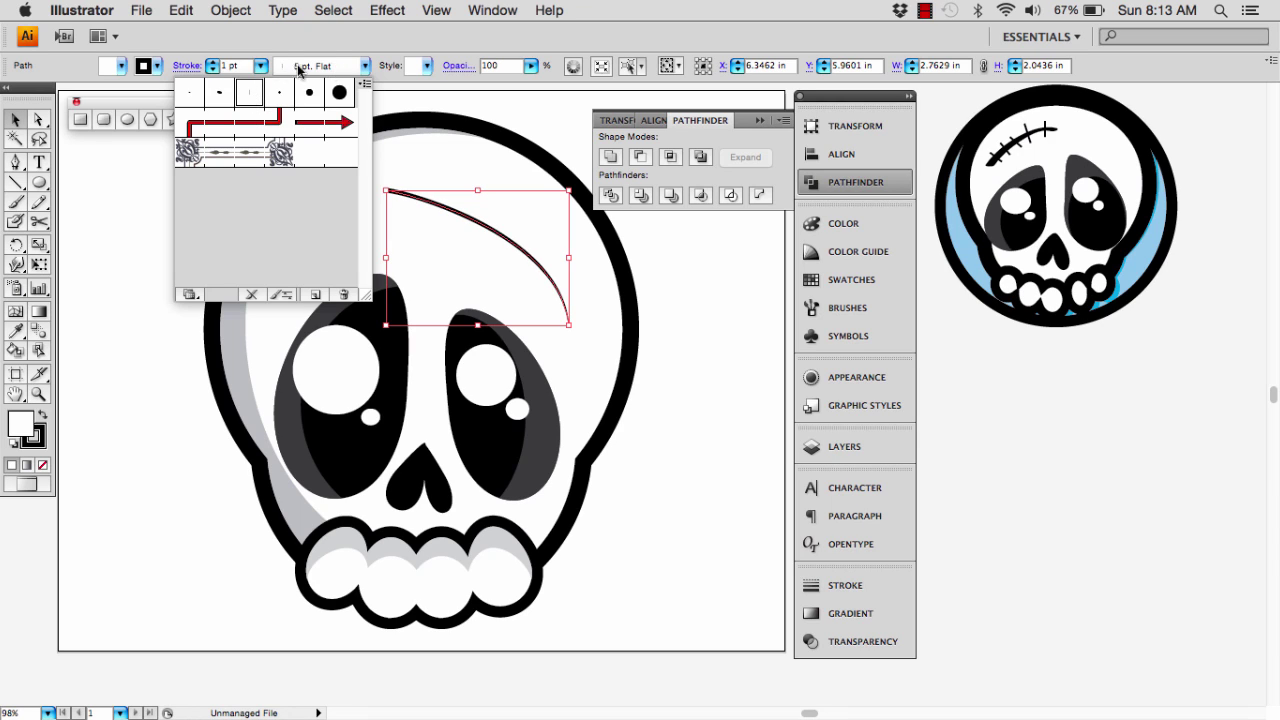
{"action": "left_click", "coordinate": [215, 63]}
{"action": "left_click", "coordinate": [215, 63]}
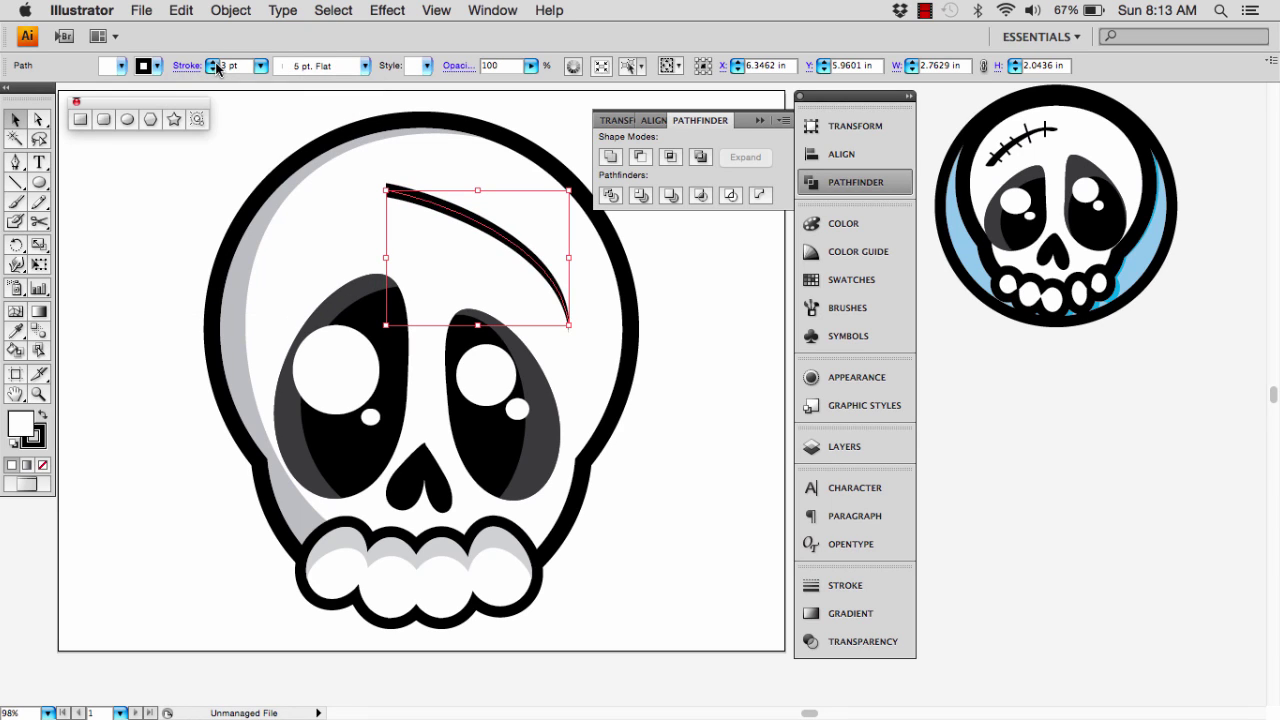
- Draw six short 3 pt stitch lines crossing the scar along its length, and deselect
{"action": "left_click", "coordinate": [15, 182]}
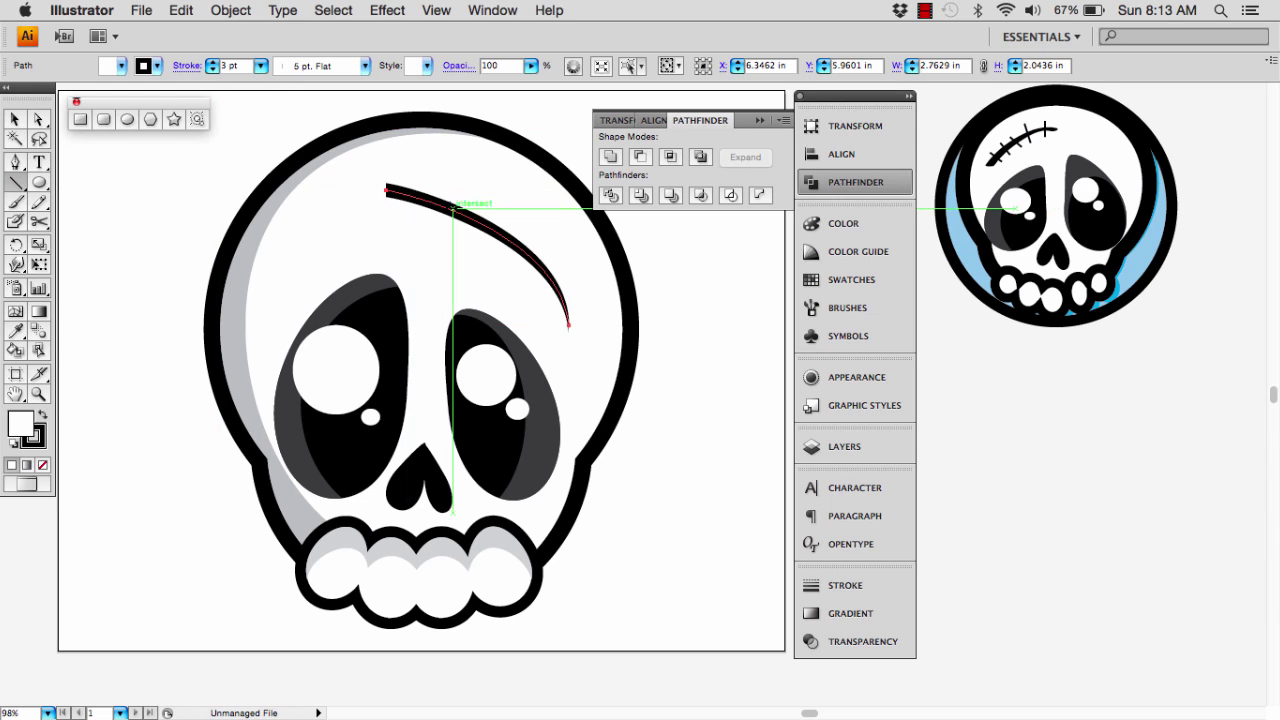
{"action": "mouse_move", "coordinate": [423, 180]}
{"action": "left_mouse_down"}
{"action": "mouse_move", "coordinate": [413, 221]}
{"action": "mouse_move", "coordinate": [446, 212]}
{"action": "mouse_move", "coordinate": [441, 235]}
{"action": "mouse_move", "coordinate": [480, 249]}
{"action": "mouse_move", "coordinate": [503, 238]}
{"action": "mouse_move", "coordinate": [501, 258]}
{"action": "mouse_move", "coordinate": [566, 278]}
{"action": "mouse_move", "coordinate": [548, 302]}
{"action": "left_mouse_up"}
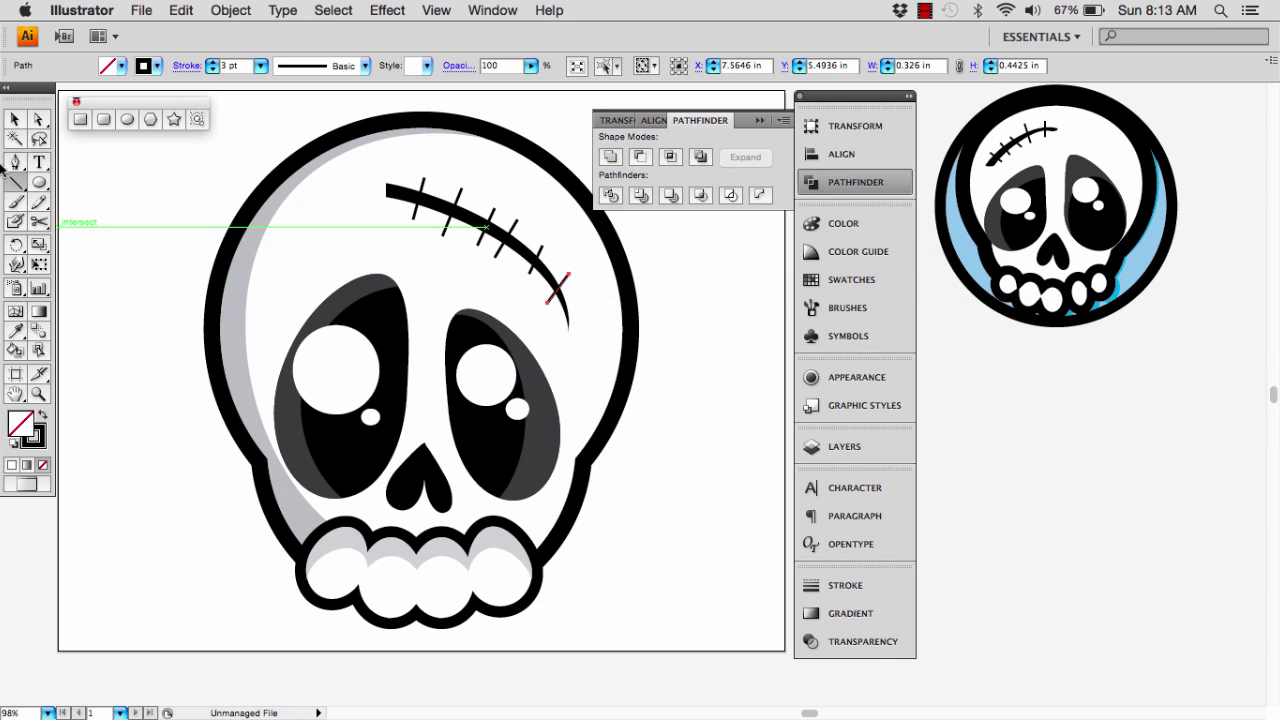
{"action": "left_click", "coordinate": [15, 119]}
{"action": "left_click", "coordinate": [111, 217]}
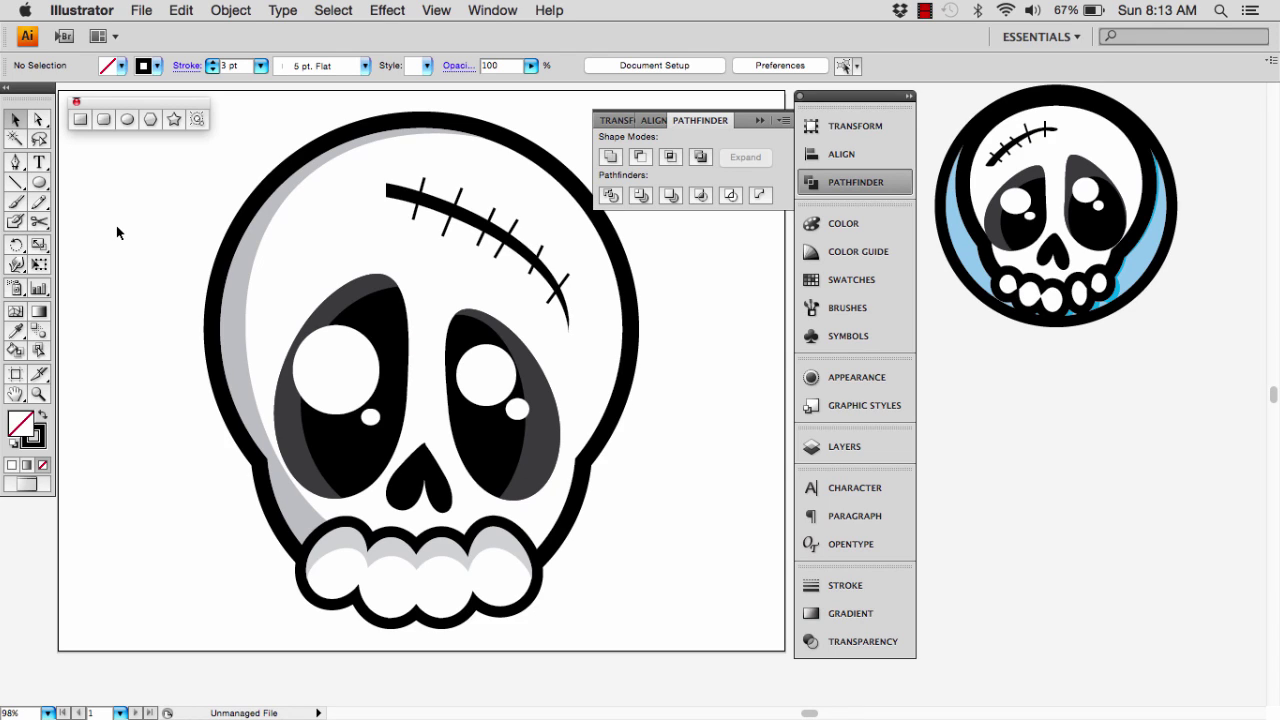
- Try to squash the gray teeth shadow alone from its top edge
{"action": "left_click", "coordinate": [352, 541]}
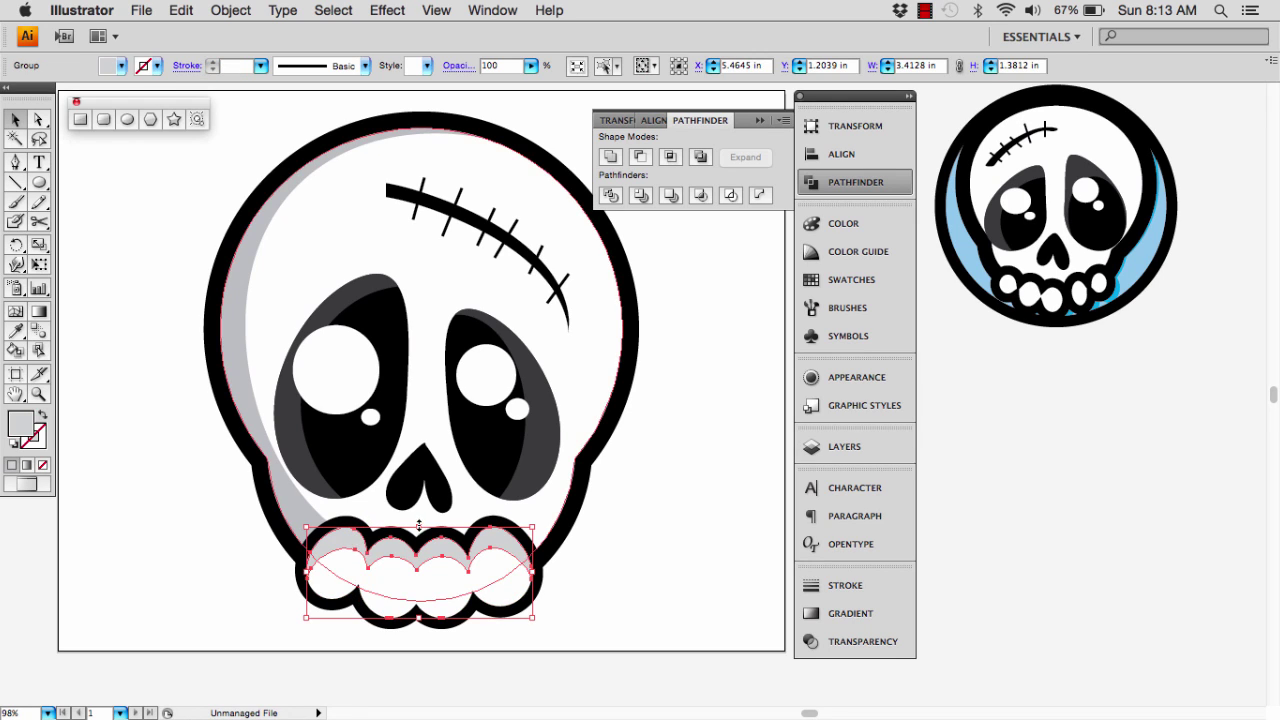
{"action": "left_click_drag", "start_coordinate": [419, 524], "coordinate": [419, 535]}
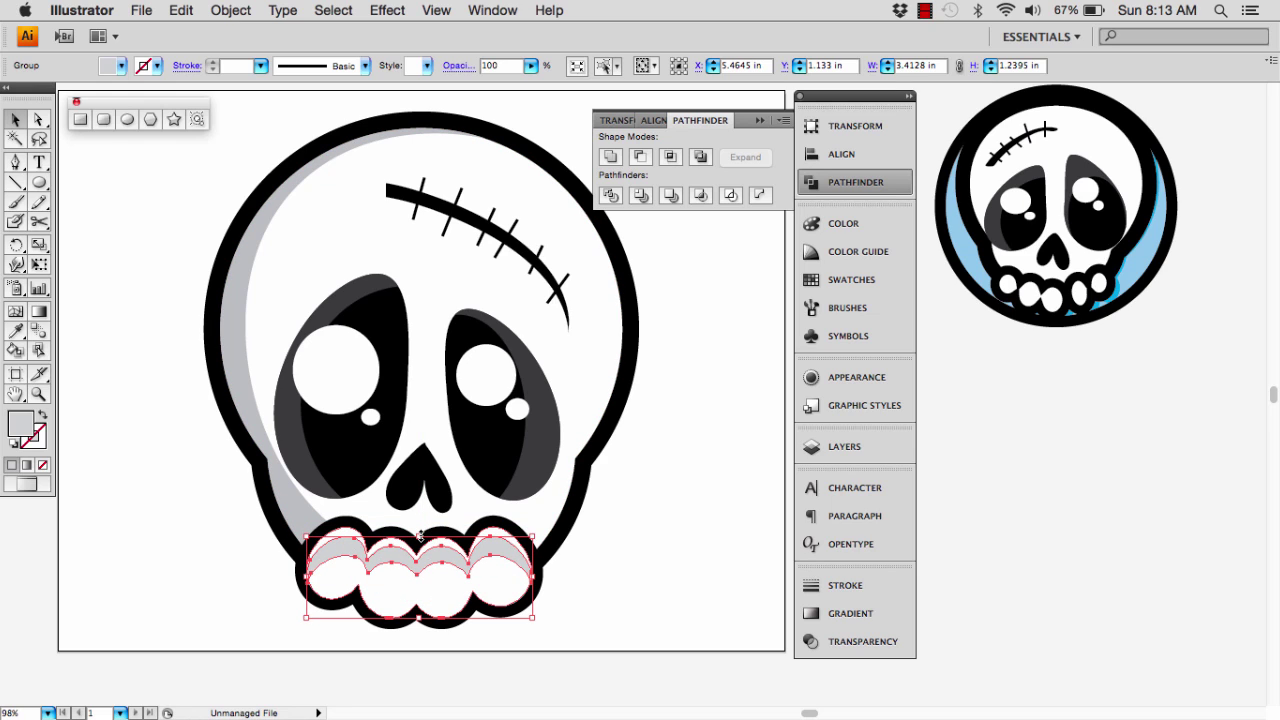
{"action": "key", "text": "super+z"}
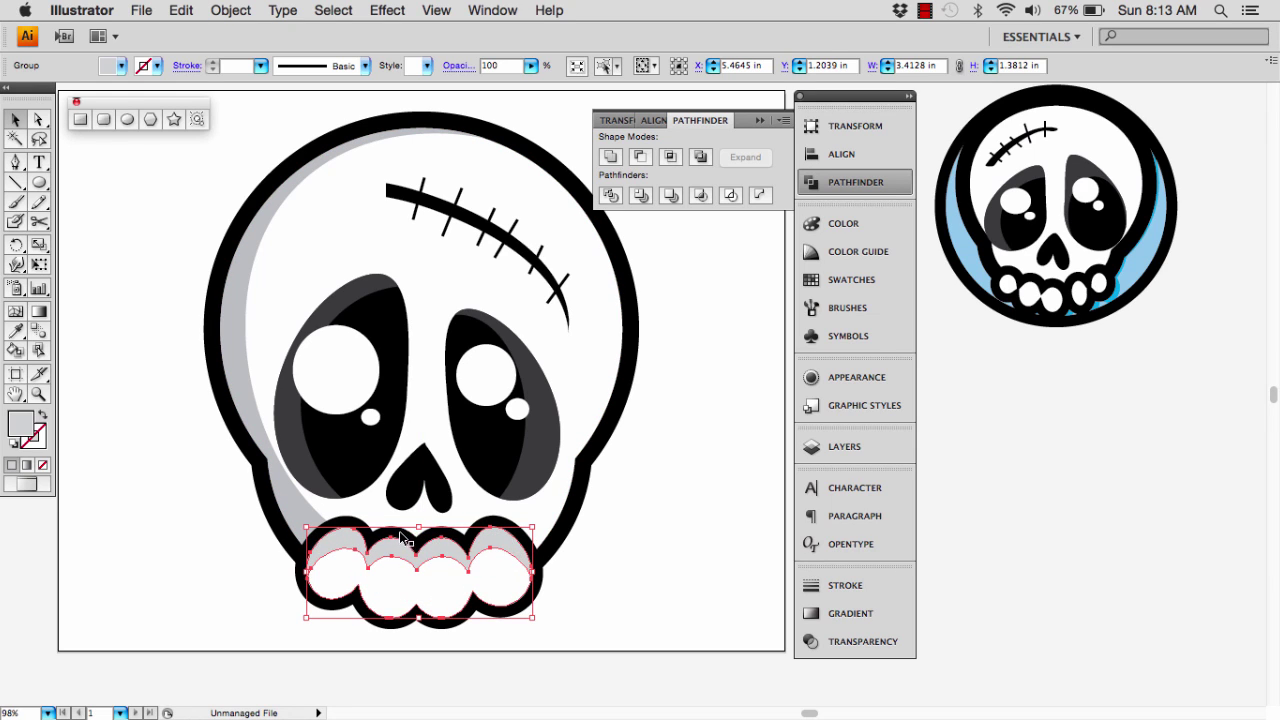
- Select the teeth shape together with its gray shadow and squash both from the top edge to about 1.14 in high
{"action": "left_click", "coordinate": [412, 537], "text": "shift"}
{"action": "left_click", "coordinate": [409, 543], "text": "shift"}
{"action": "left_click", "coordinate": [455, 627], "text": "shift"}
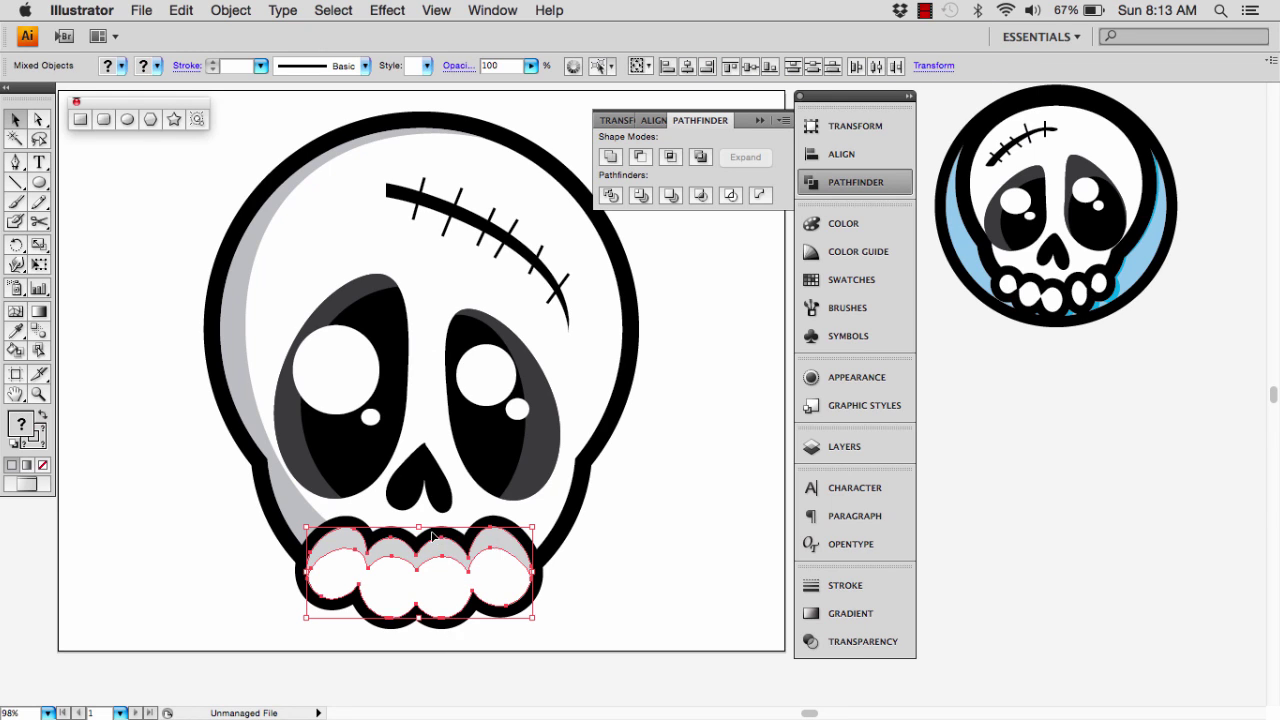
{"action": "left_click_drag", "start_coordinate": [419, 527], "coordinate": [419, 539]}
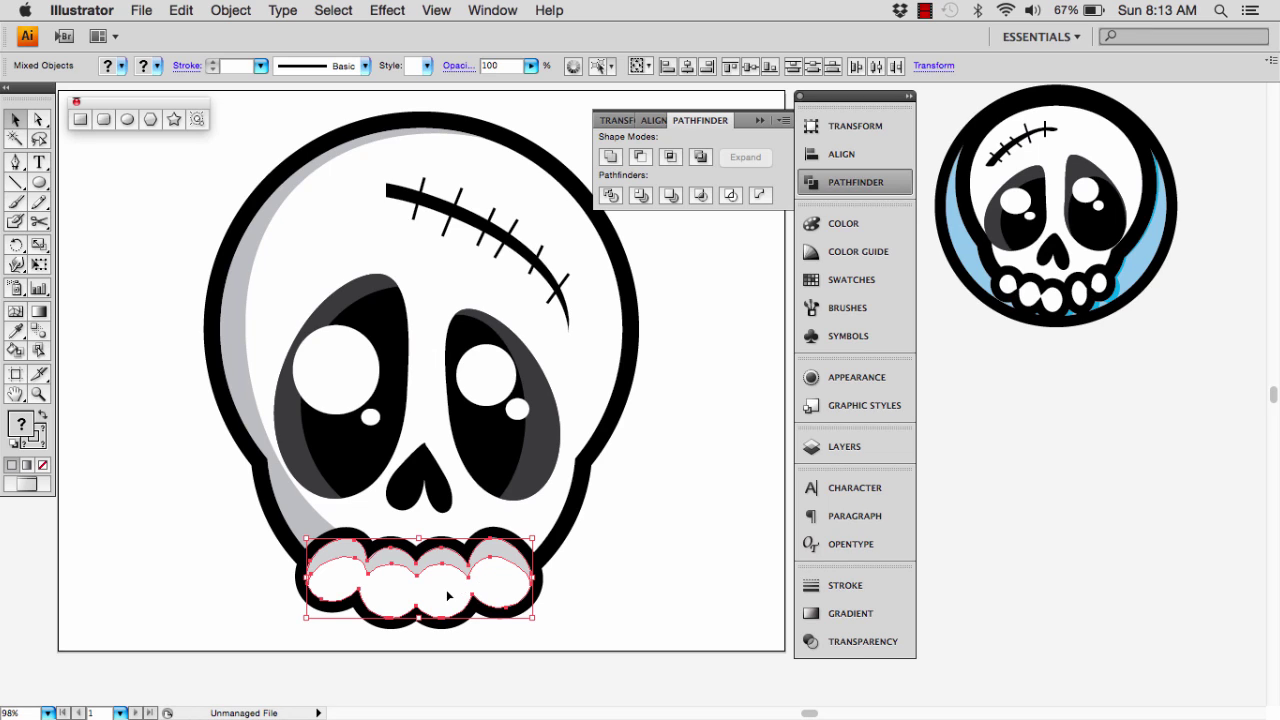
{"action": "left_click_drag", "start_coordinate": [419, 539], "coordinate": [419, 543]}
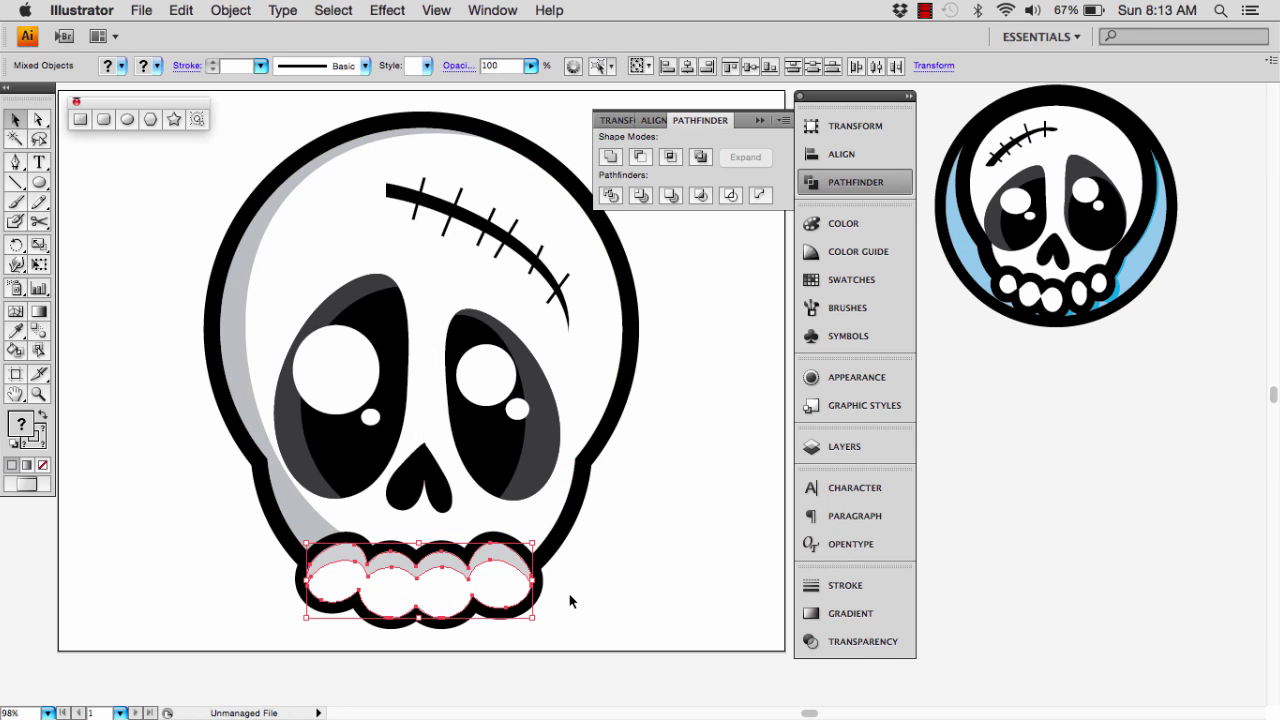
- Group the teeth shape with its gray shadow
{"action": "right_click", "coordinate": [504, 566]}
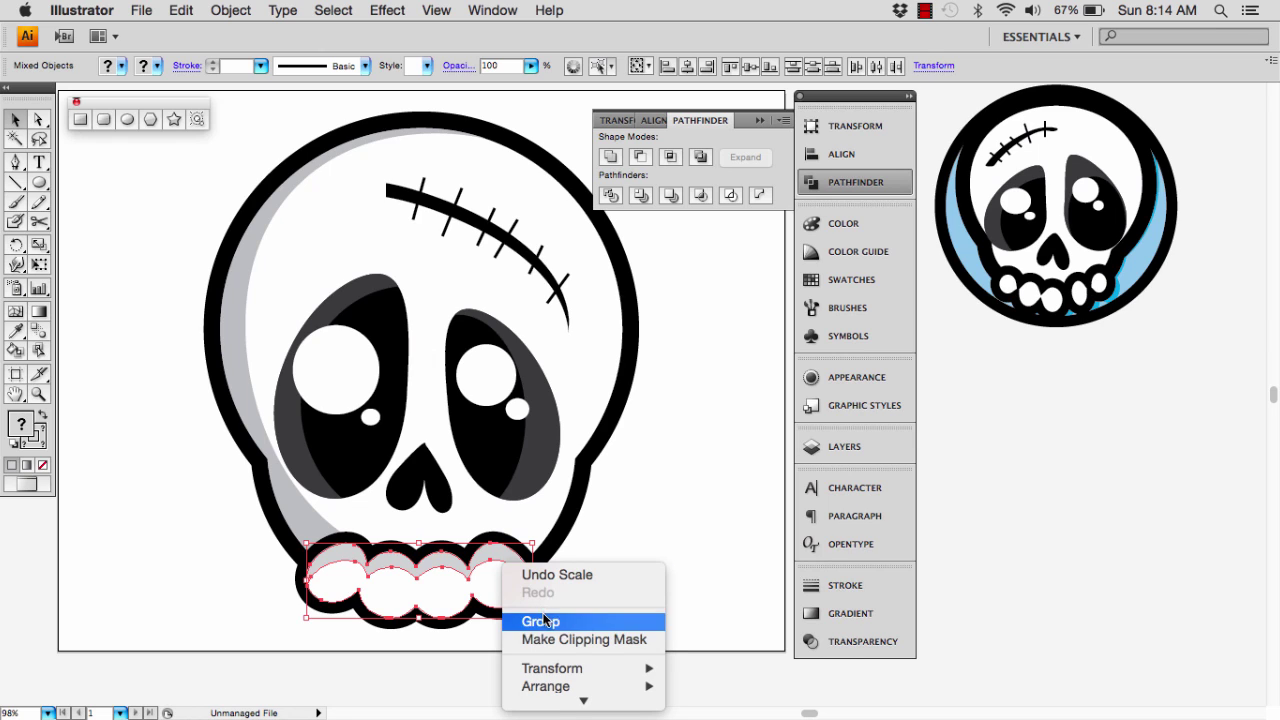
{"action": "left_click", "coordinate": [545, 621]}
{"action": "left_click", "coordinate": [565, 608]}
{"action": "left_click", "coordinate": [498, 580]}
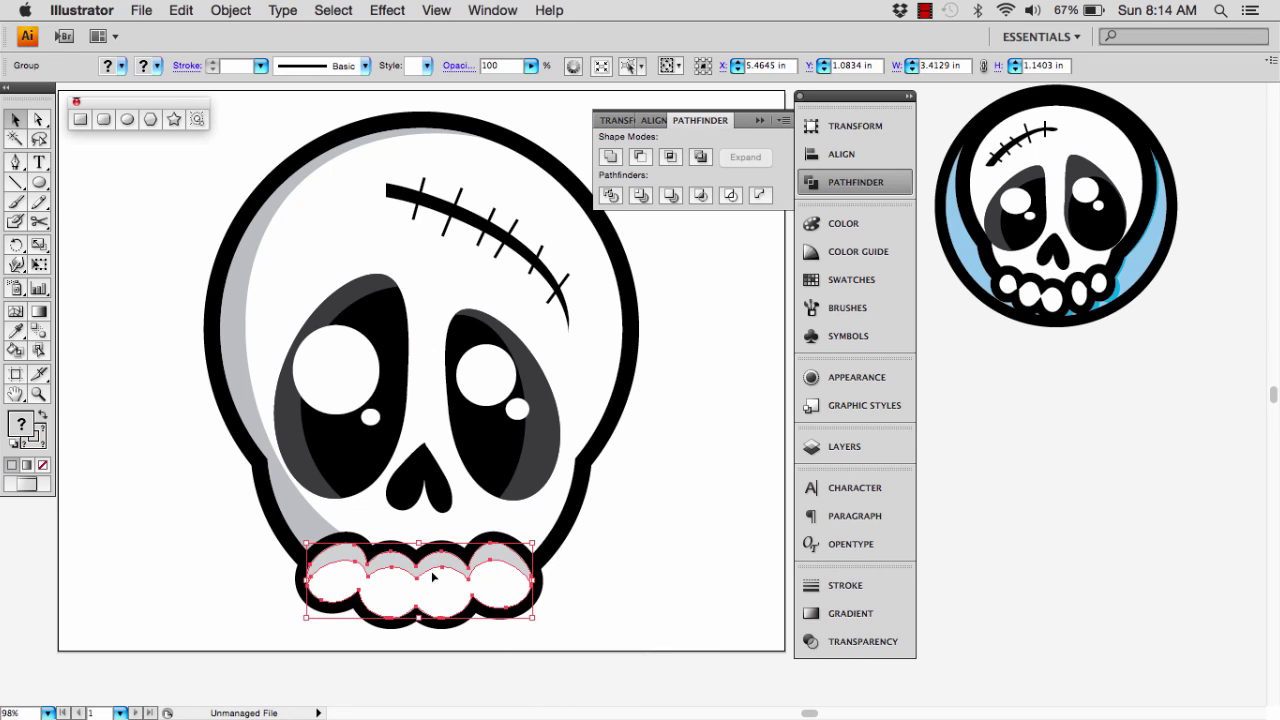
- Try to move the grouped teeth to the right along the jaw
{"action": "left_click", "coordinate": [543, 588]}
{"action": "left_click", "coordinate": [517, 597]}
{"action": "left_click_drag", "start_coordinate": [516, 597], "coordinate": [564, 590]}
{"action": "key", "text": "z"}
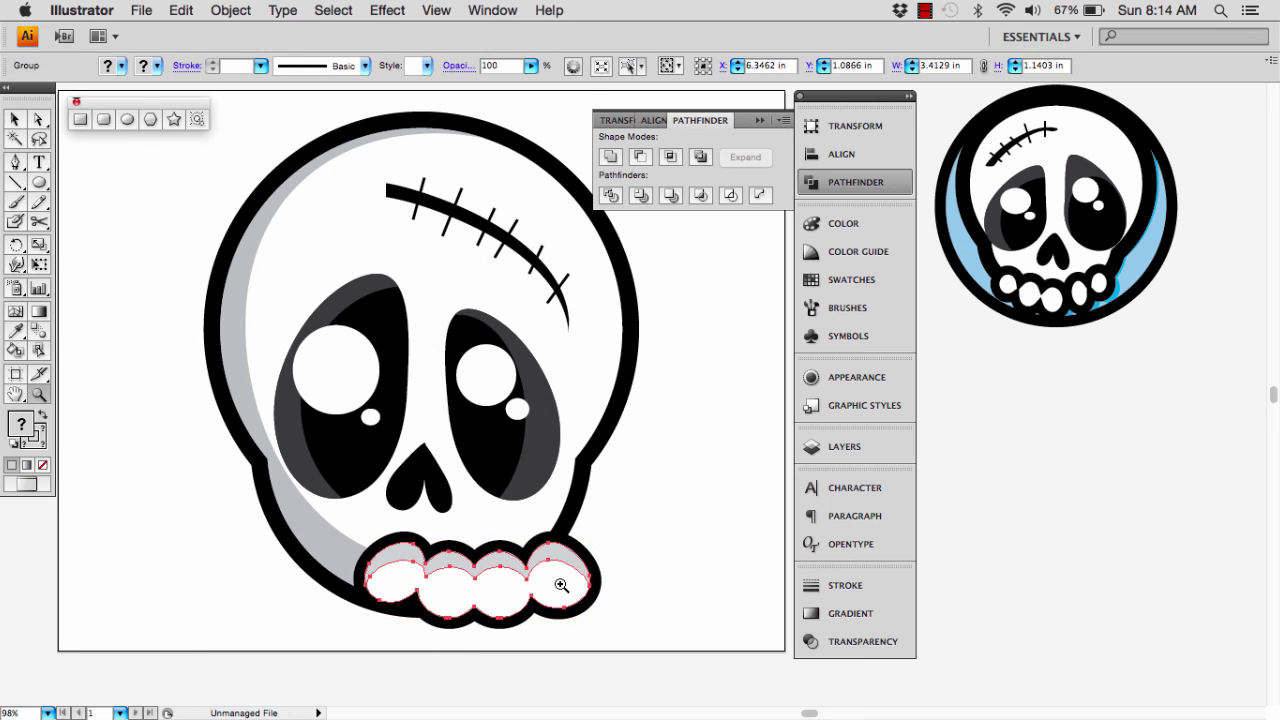
{"action": "key", "text": "super+z"}
{"action": "left_click", "coordinate": [586, 591]}
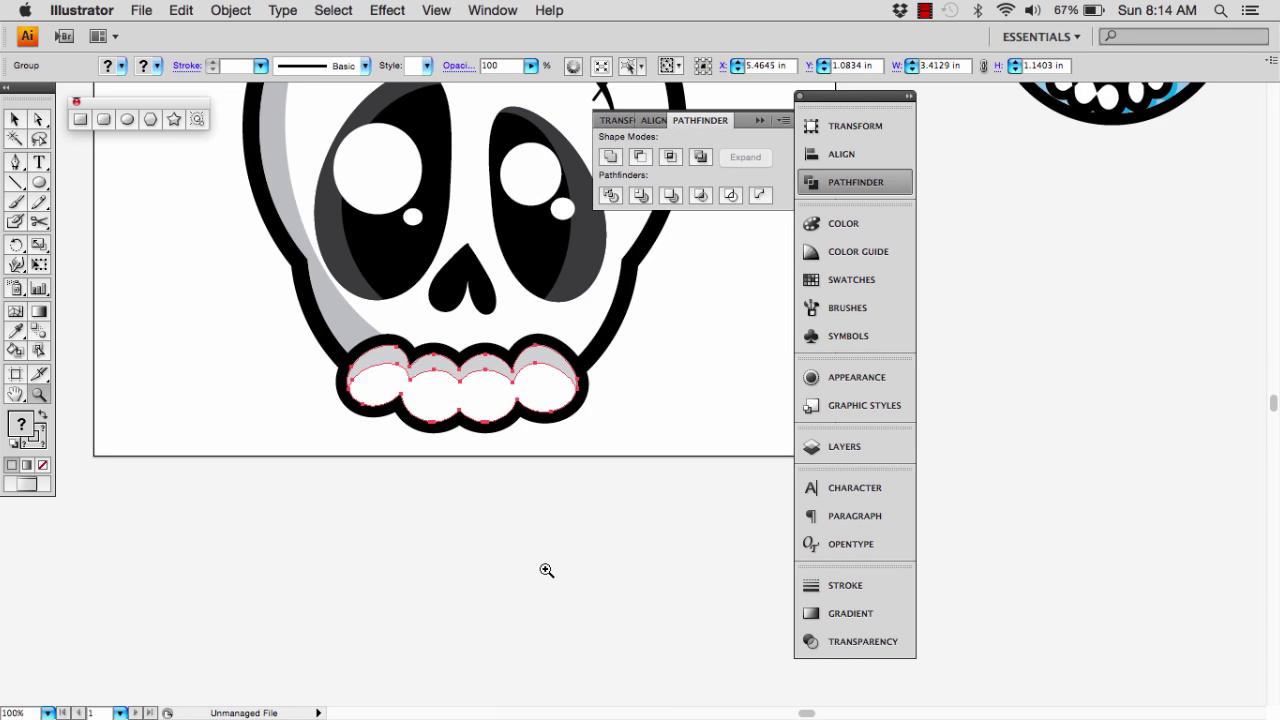
{"action": "key", "text": "super+minus"}
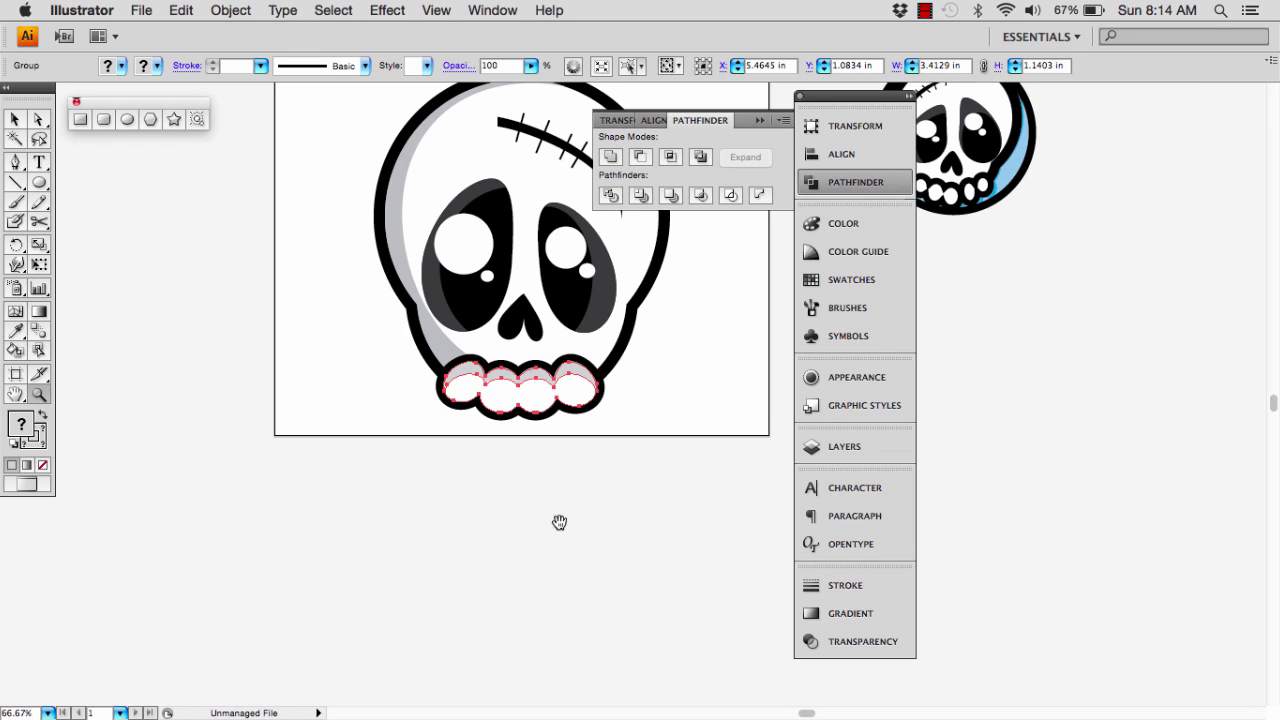
{"action": "left_click_drag", "start_coordinate": [606, 379], "coordinate": [443, 480]}
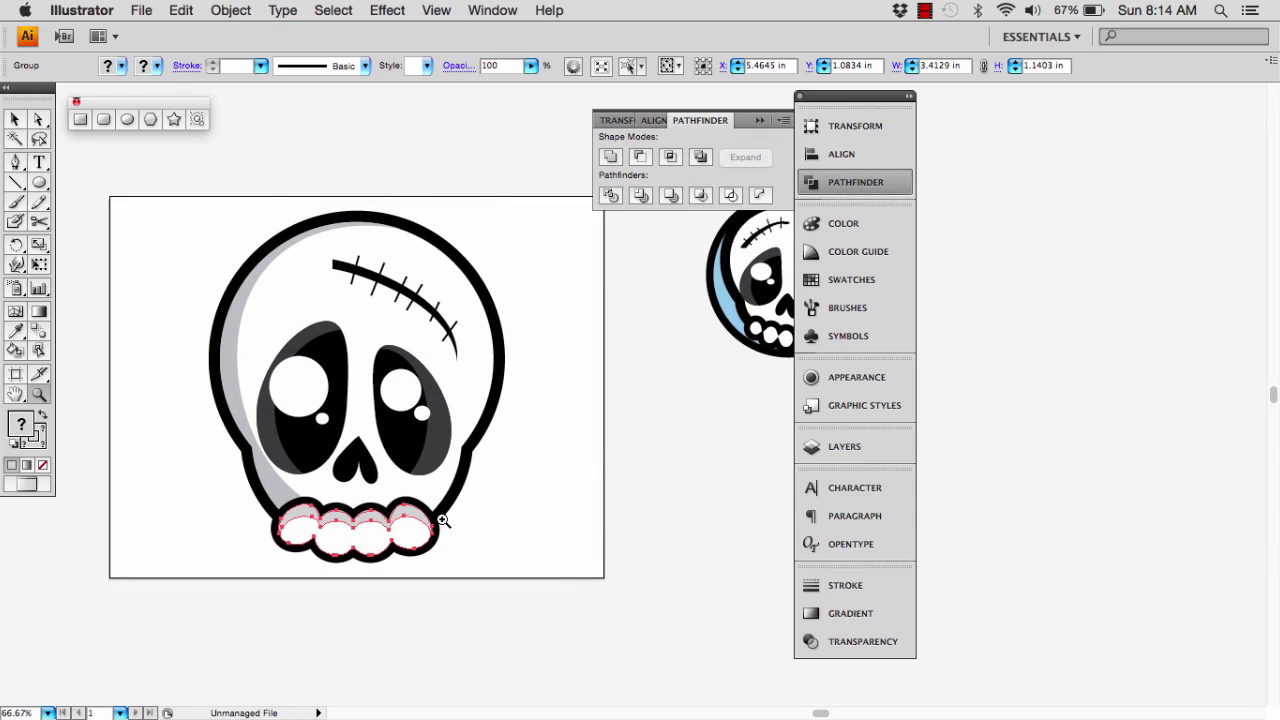
{"action": "key", "text": "super+equal"}
{"action": "key", "text": "super+equal"}
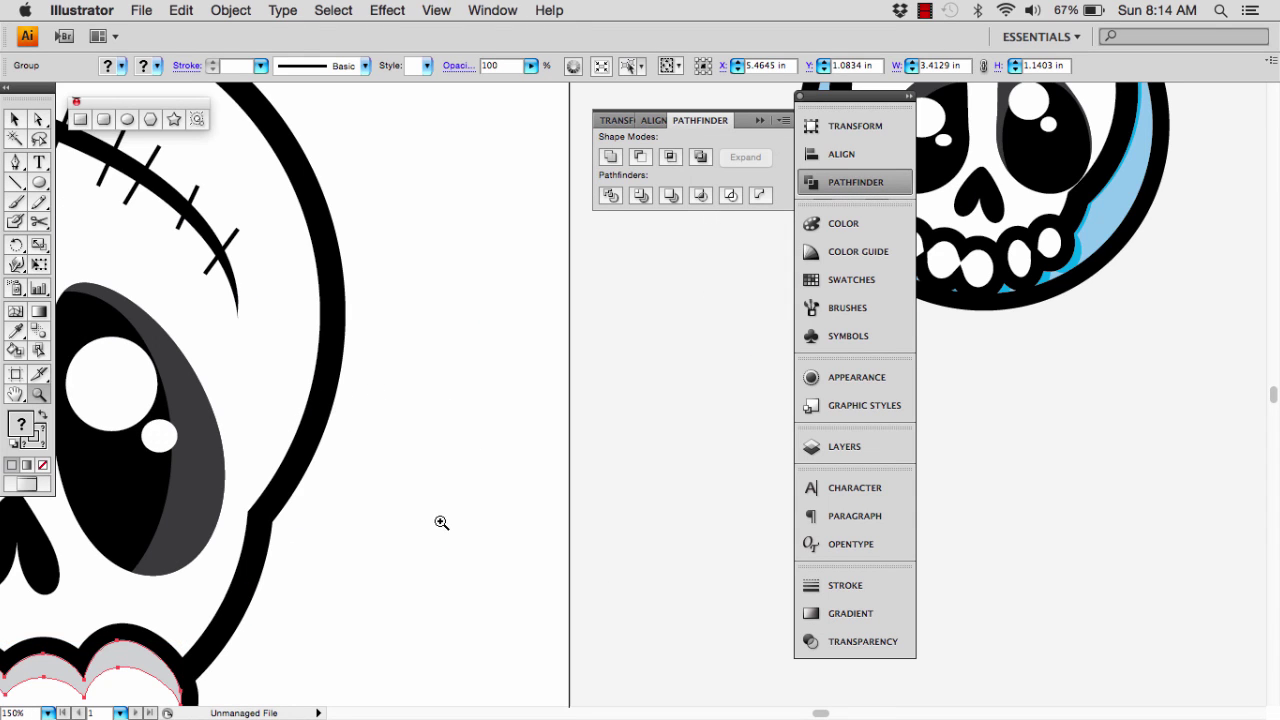
{"action": "key", "text": "super+minus"}
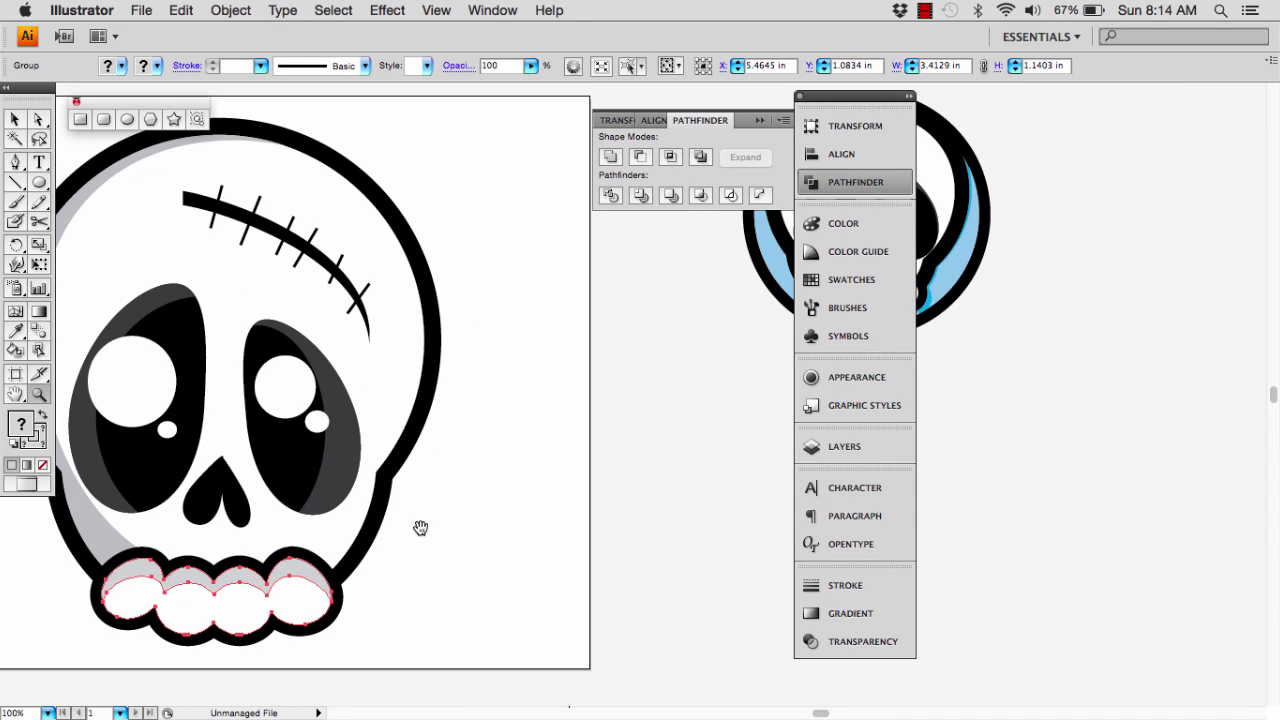
- Select the head outline together with its gray shadow and squash both from the top edge to about 6.86 in high
{"action": "left_click_drag", "start_coordinate": [420, 528], "coordinate": [566, 502]}
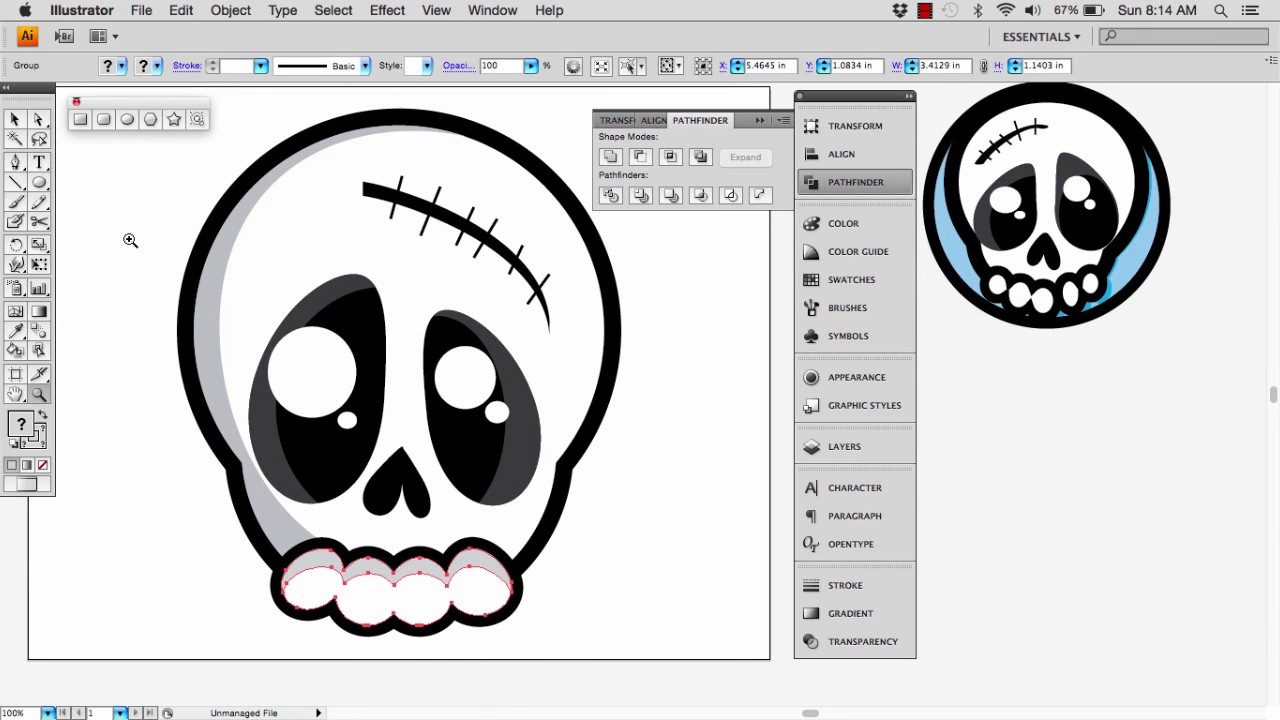
{"action": "key", "text": "v"}
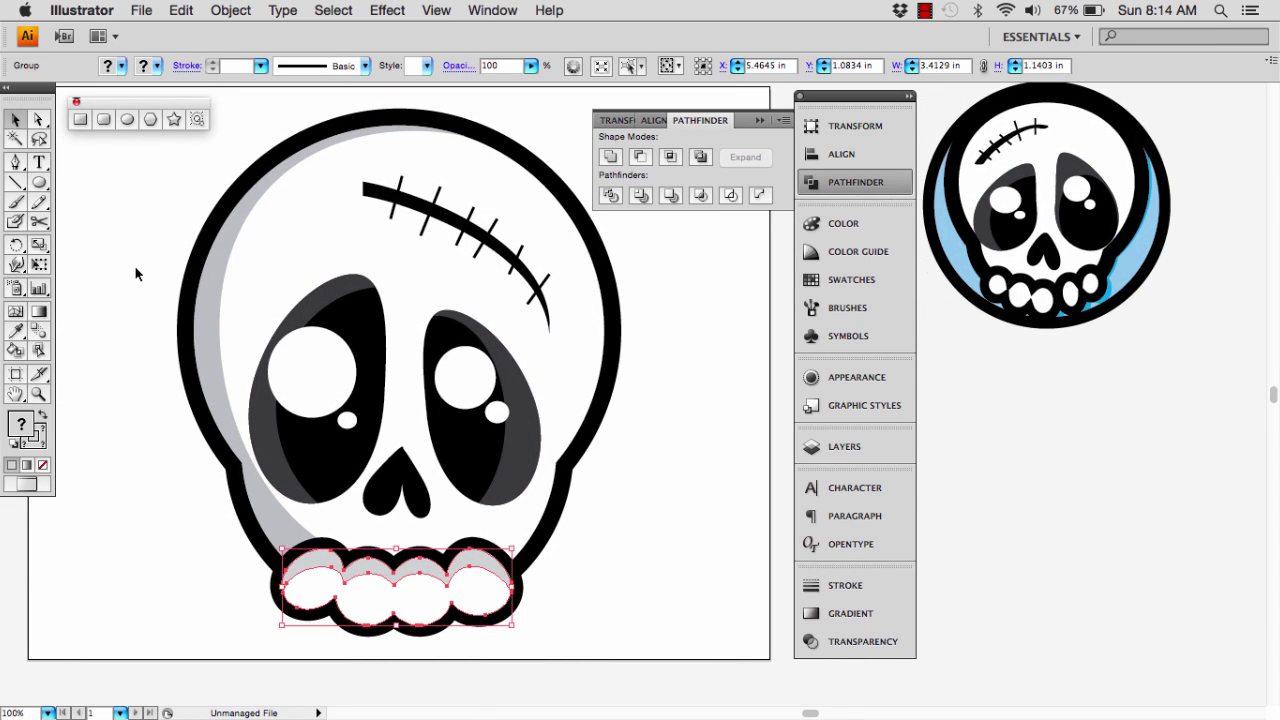
{"action": "left_click", "coordinate": [150, 338]}
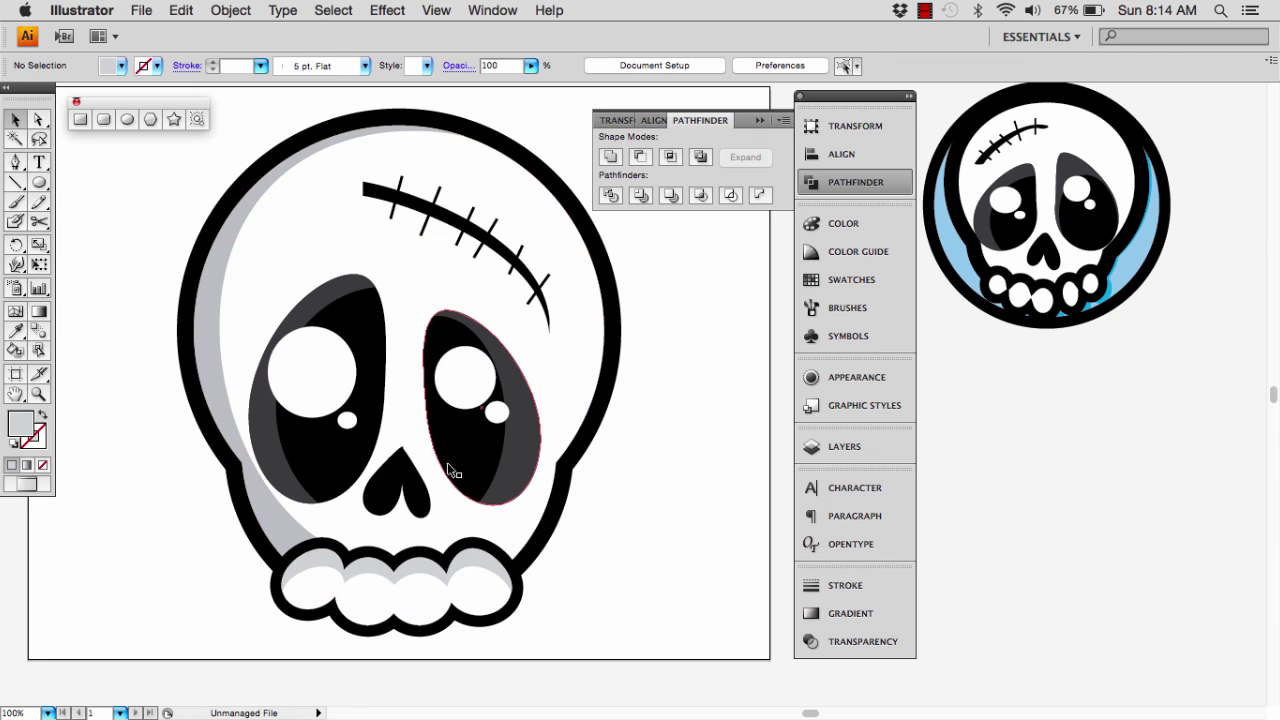
{"action": "left_click", "coordinate": [403, 127]}
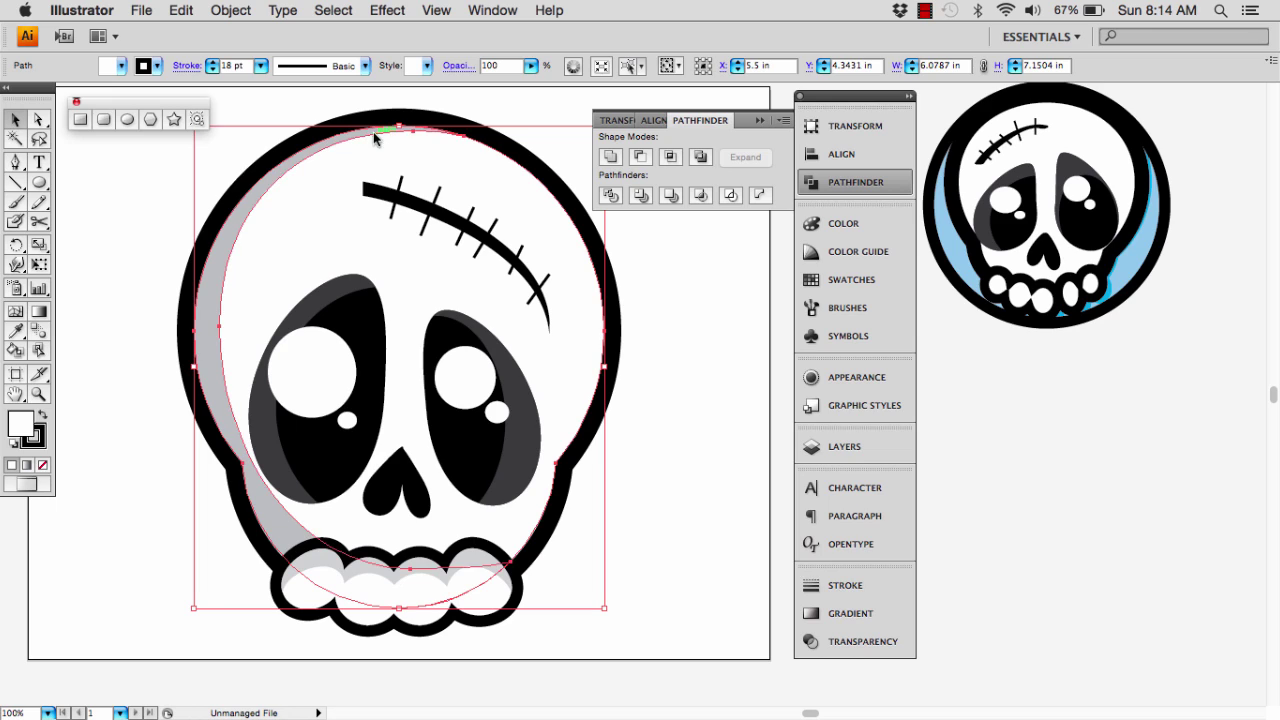
{"action": "left_click", "coordinate": [385, 128], "text": "shift"}
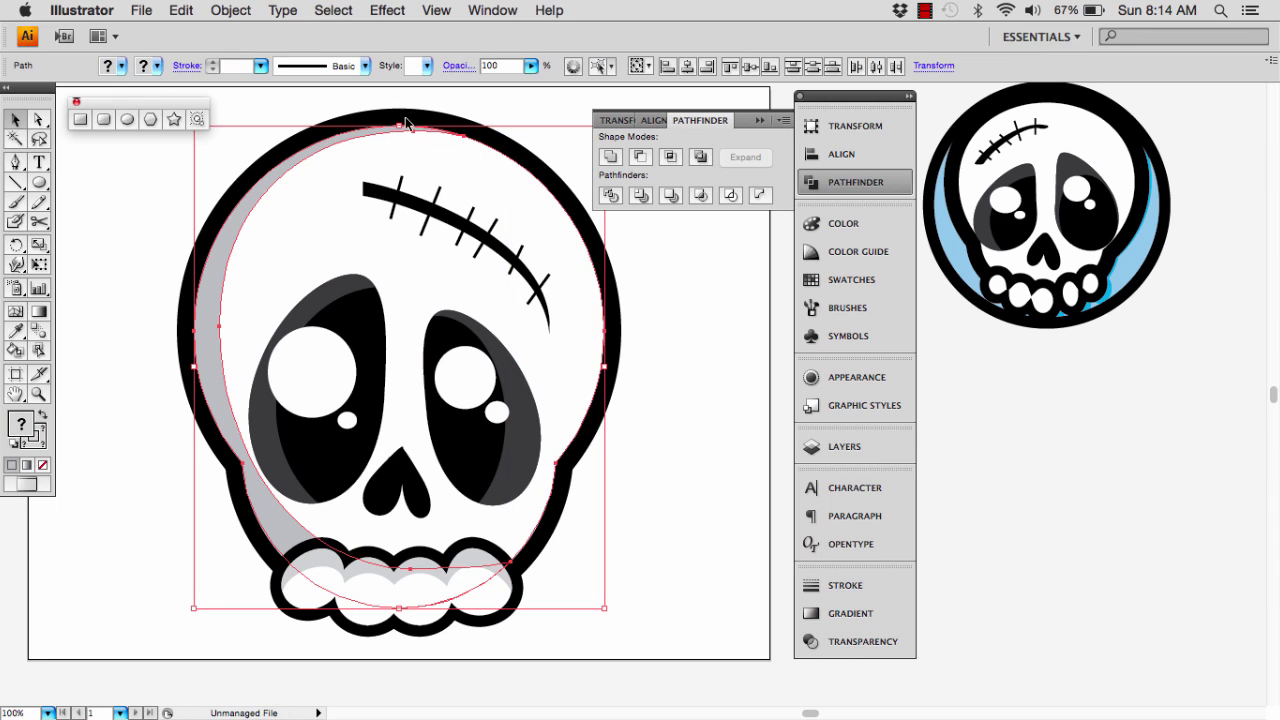
{"action": "left_click", "coordinate": [183, 336], "text": "shift"}
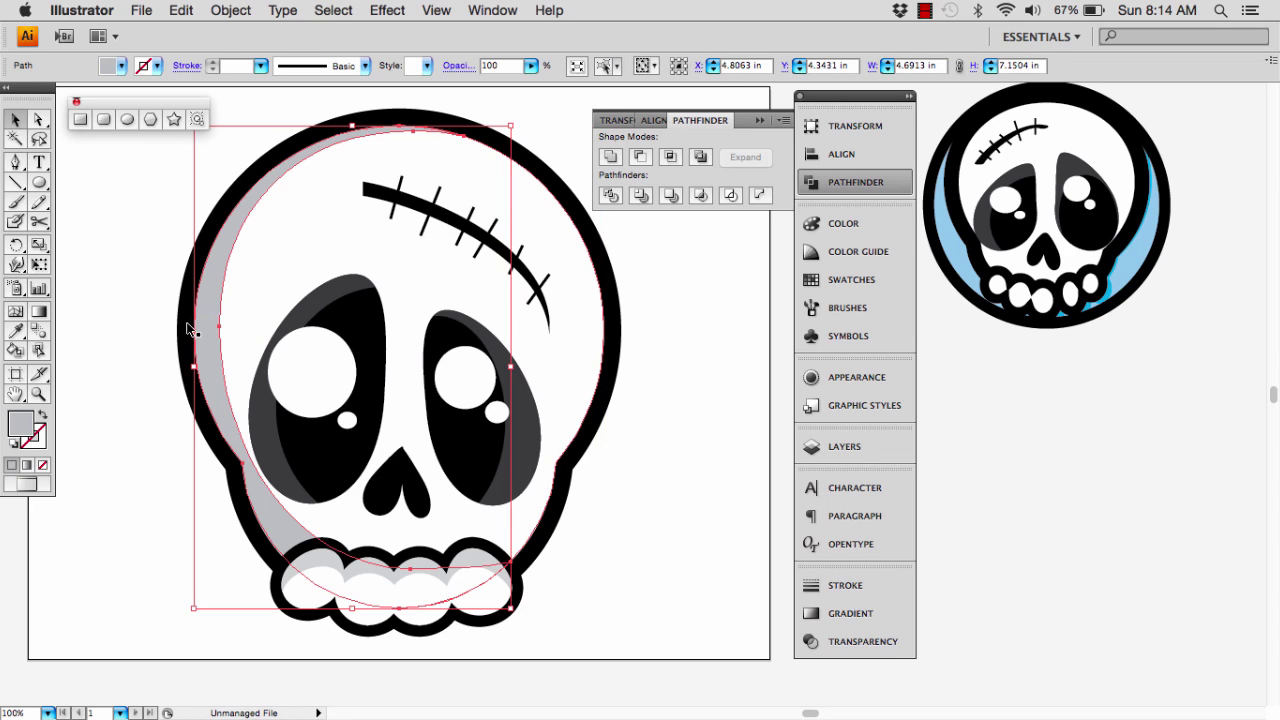
{"action": "left_click", "coordinate": [604, 405]}
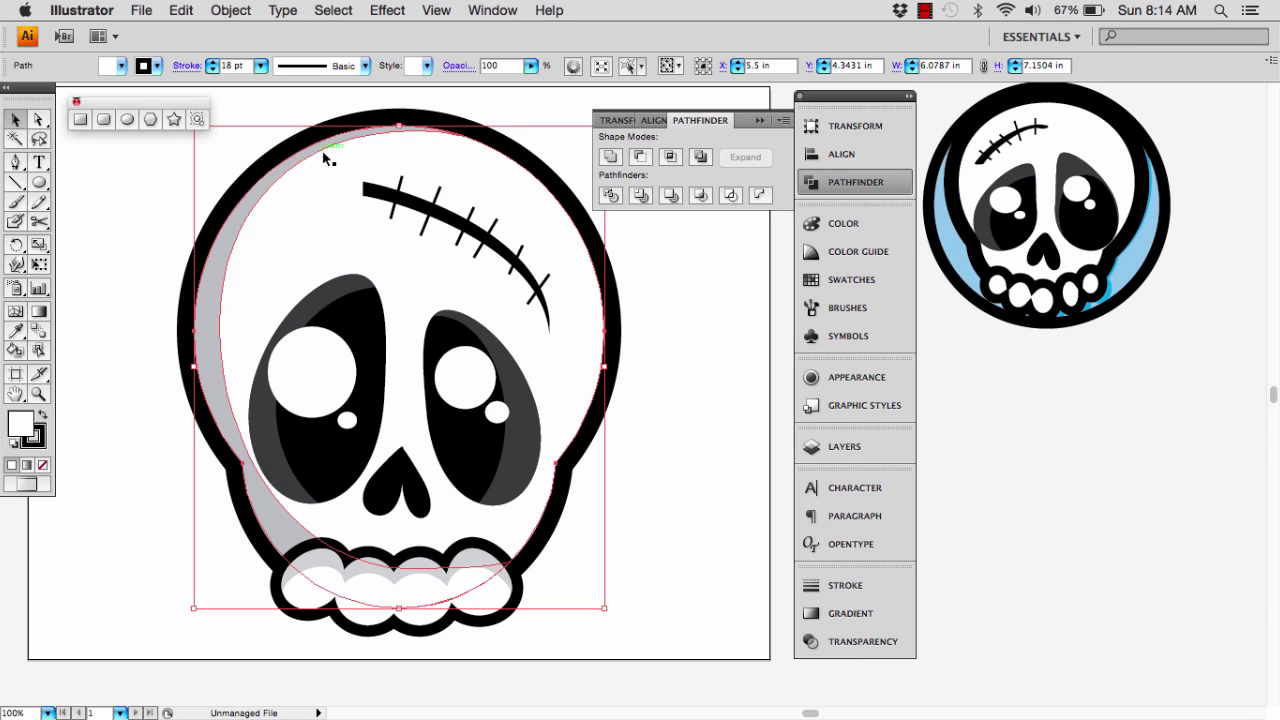
{"action": "left_click", "coordinate": [293, 169], "text": "shift"}
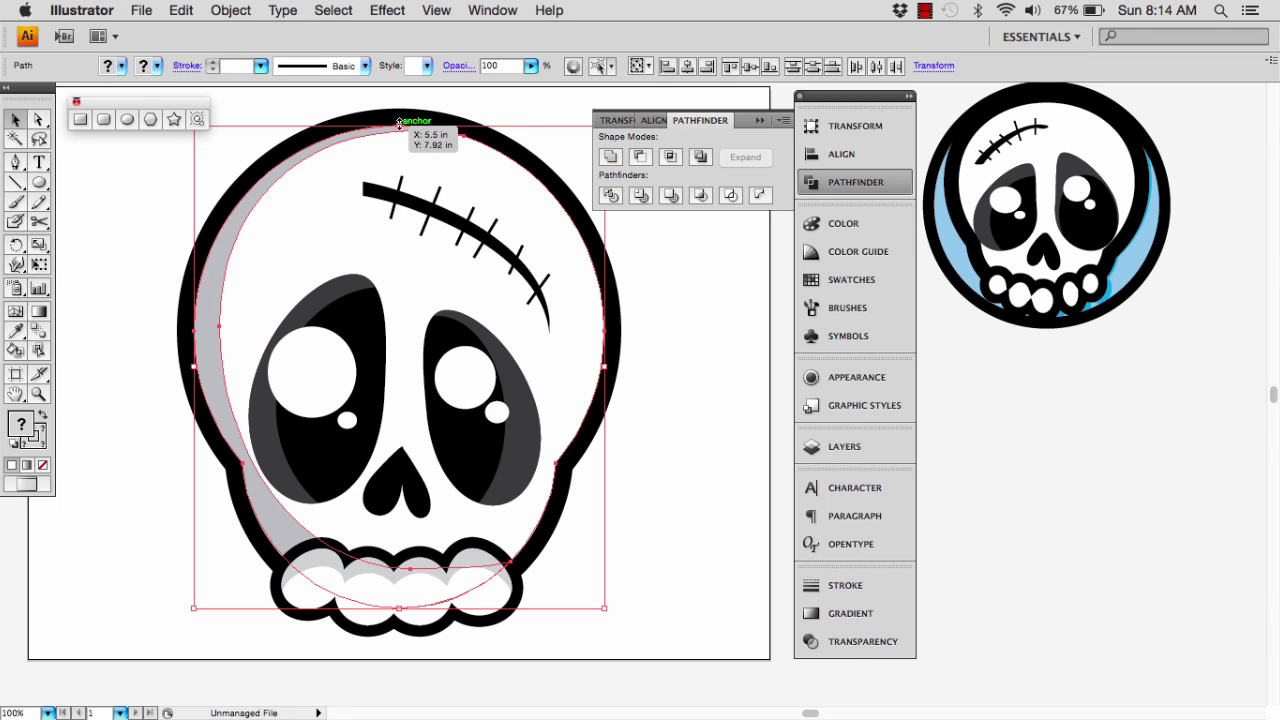
{"action": "left_click_drag", "start_coordinate": [399, 123], "coordinate": [398, 142]}
{"action": "left_click", "coordinate": [719, 363]}
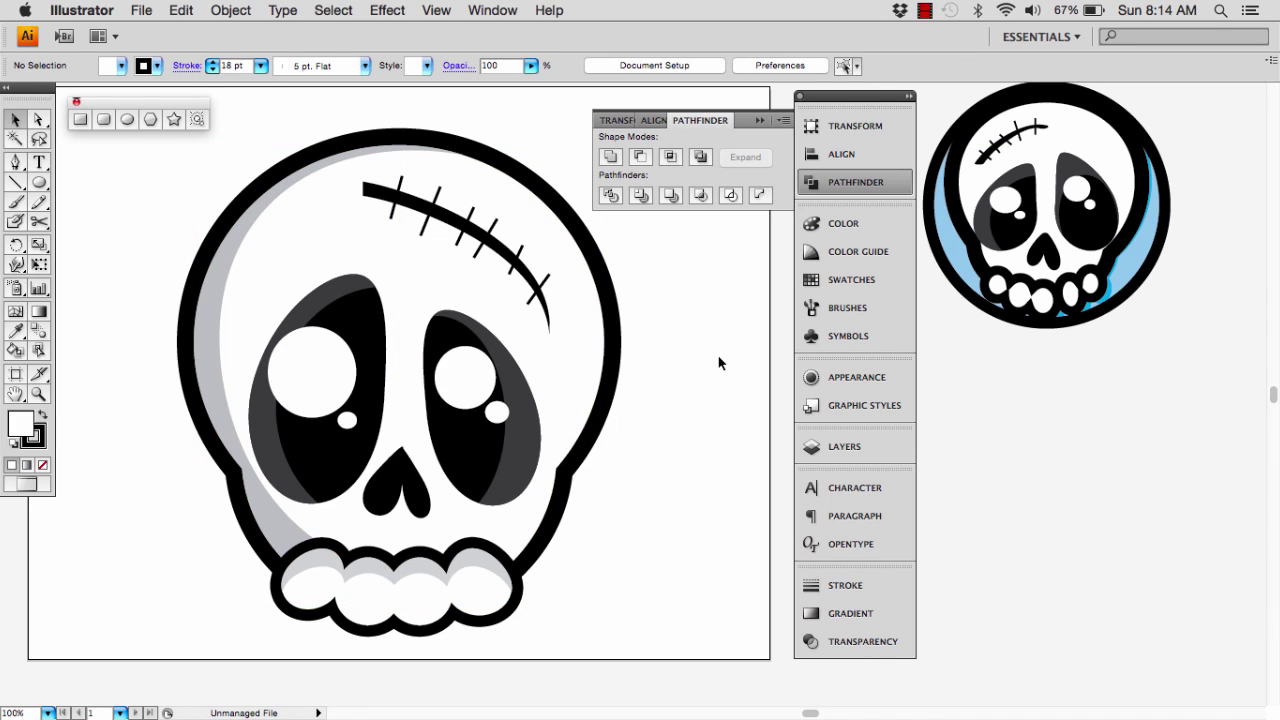
{"action": "scroll", "coordinate": [540, 460], "scroll_direction": "up", "scroll_amount": 2}
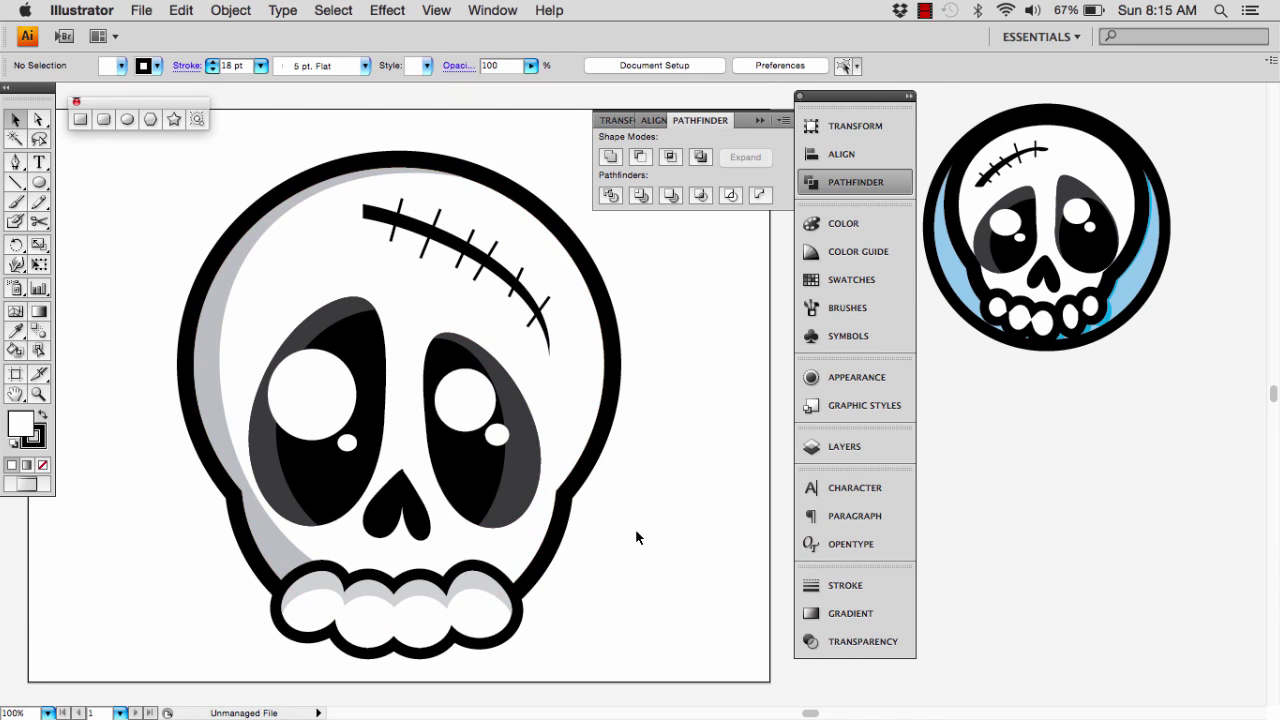
{"action": "left_click", "coordinate": [423, 516]}
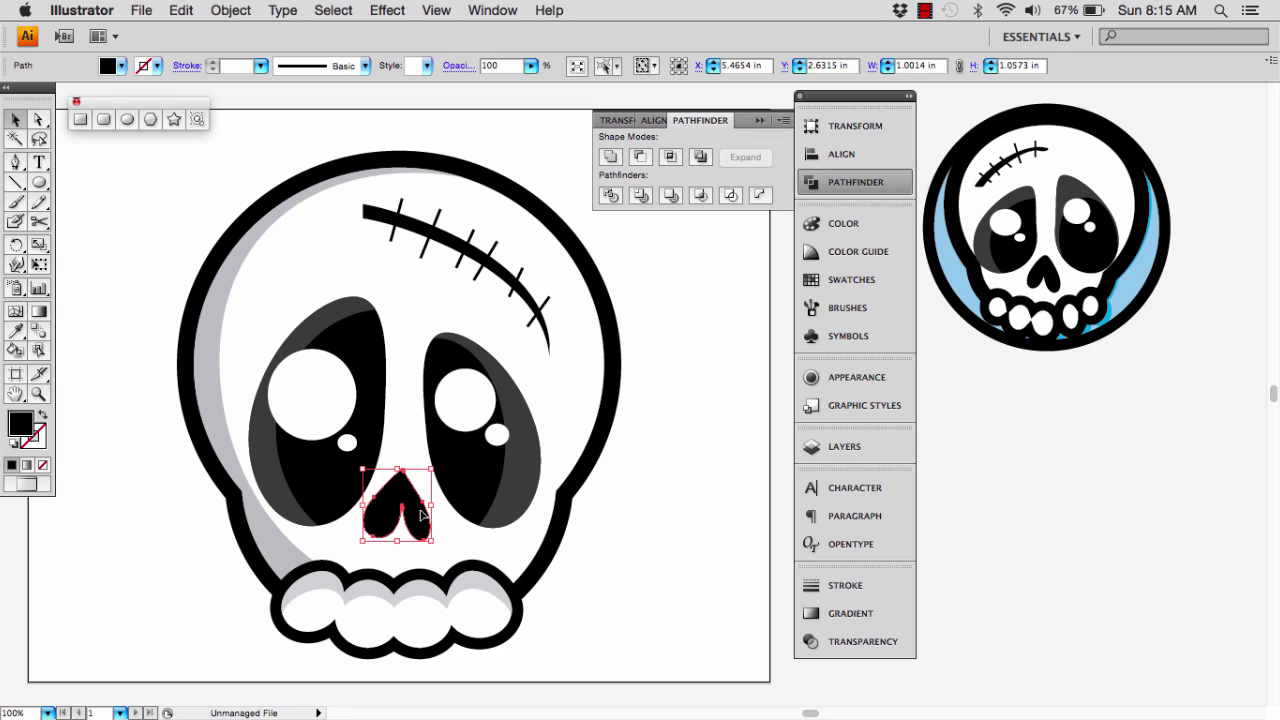
{"action": "left_click", "coordinate": [626, 530]}
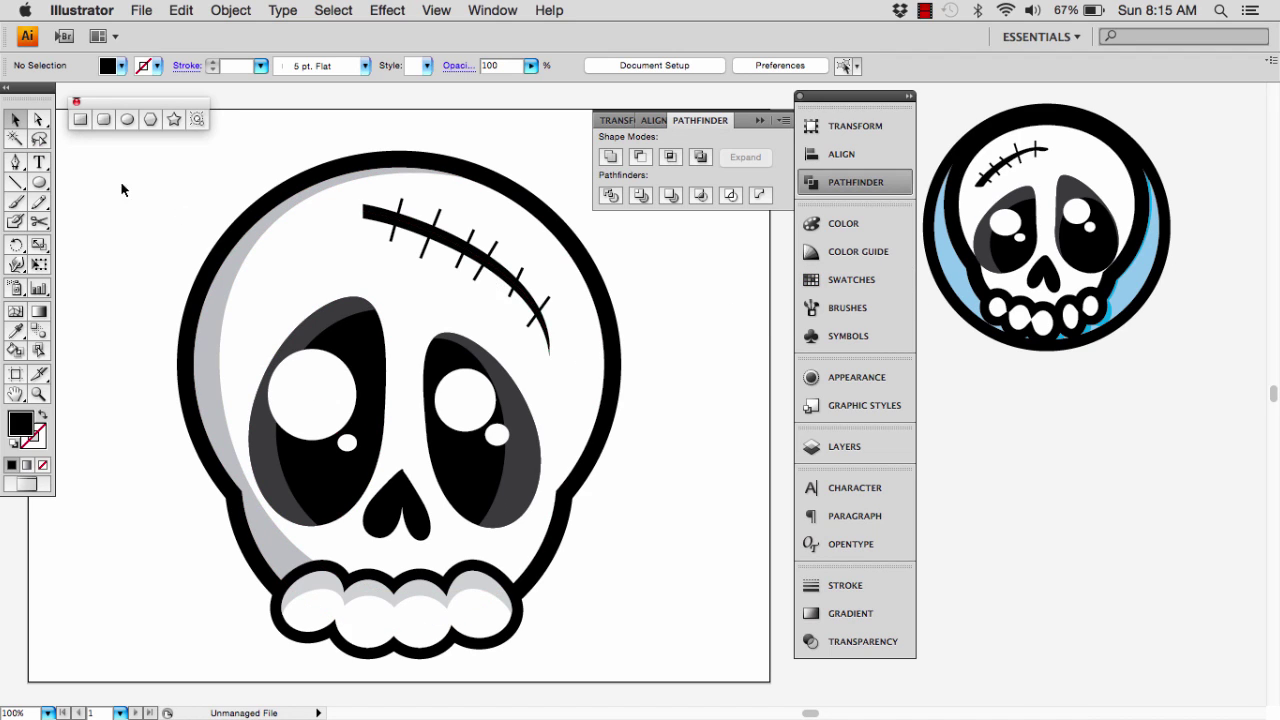
- Draw a circle about 7.67 in across centered on the skull and send it to the back
{"action": "left_click", "coordinate": [39, 183]}
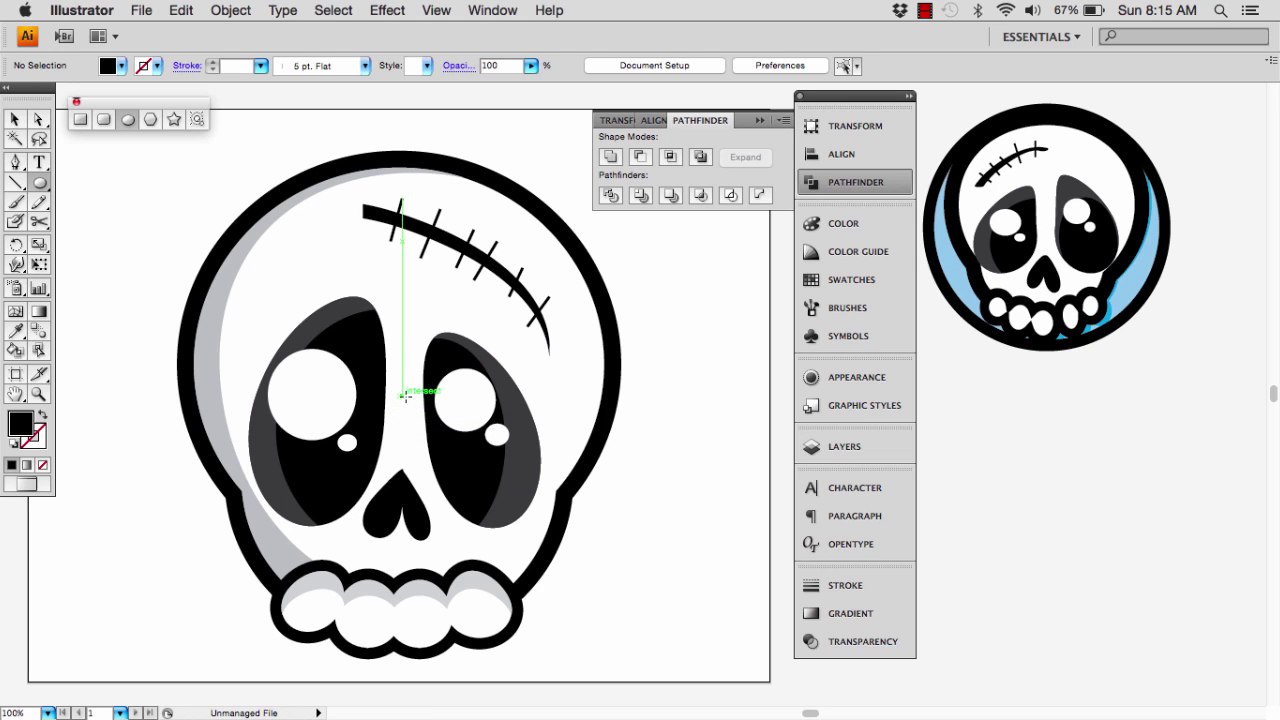
{"action": "left_click_drag", "start_coordinate": [404, 395], "coordinate": [143, 311]}
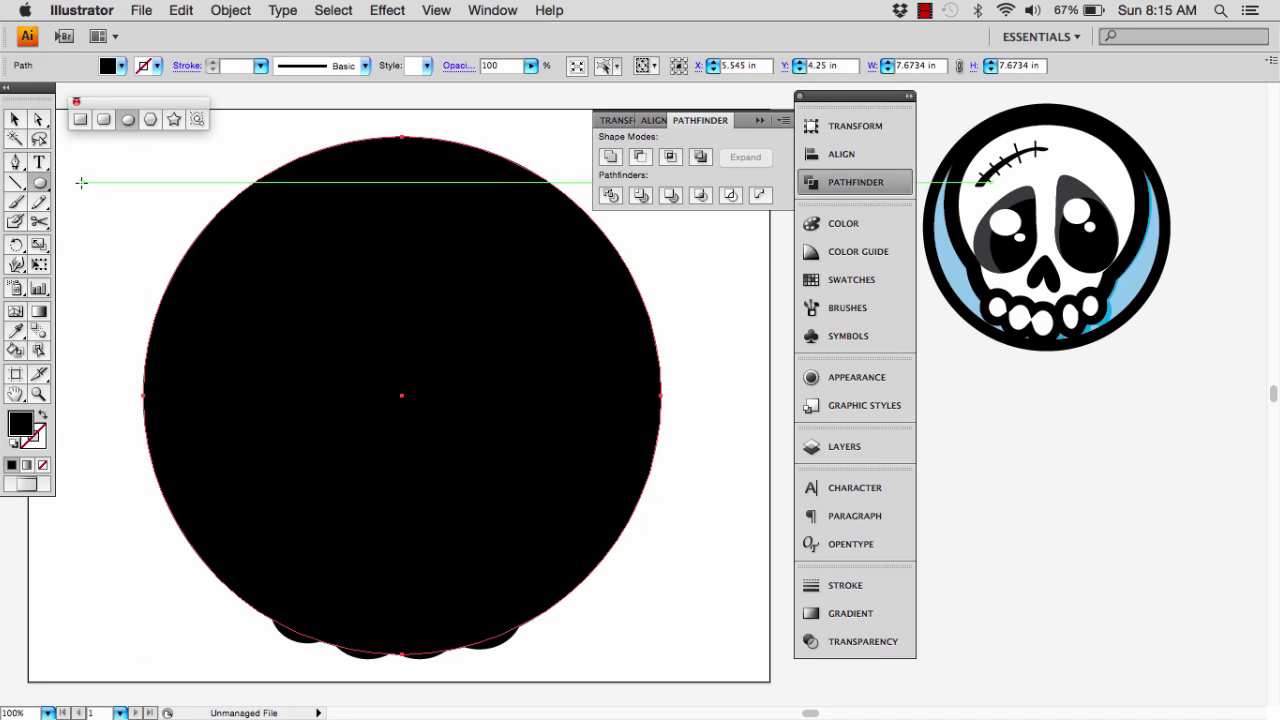
{"action": "key", "text": "v"}
{"action": "right_click", "coordinate": [271, 305]}
{"action": "mouse_move", "coordinate": [377, 531]}
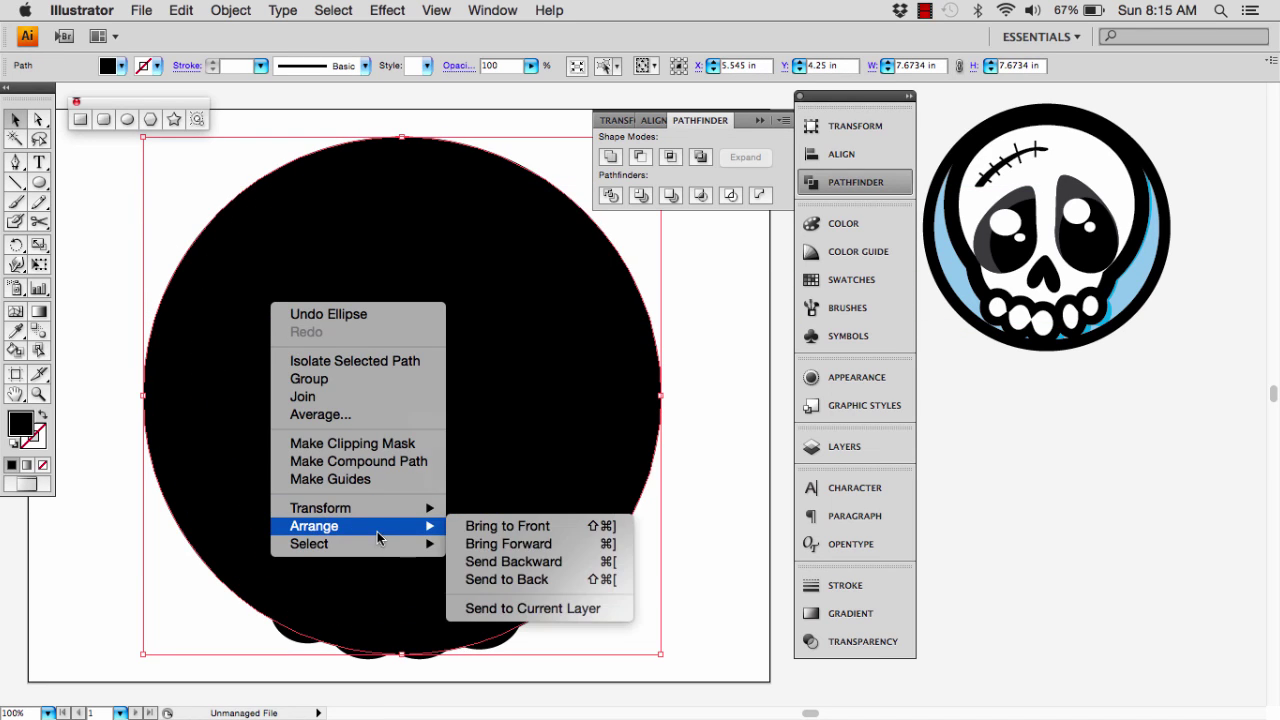
{"action": "left_click", "coordinate": [495, 580]}
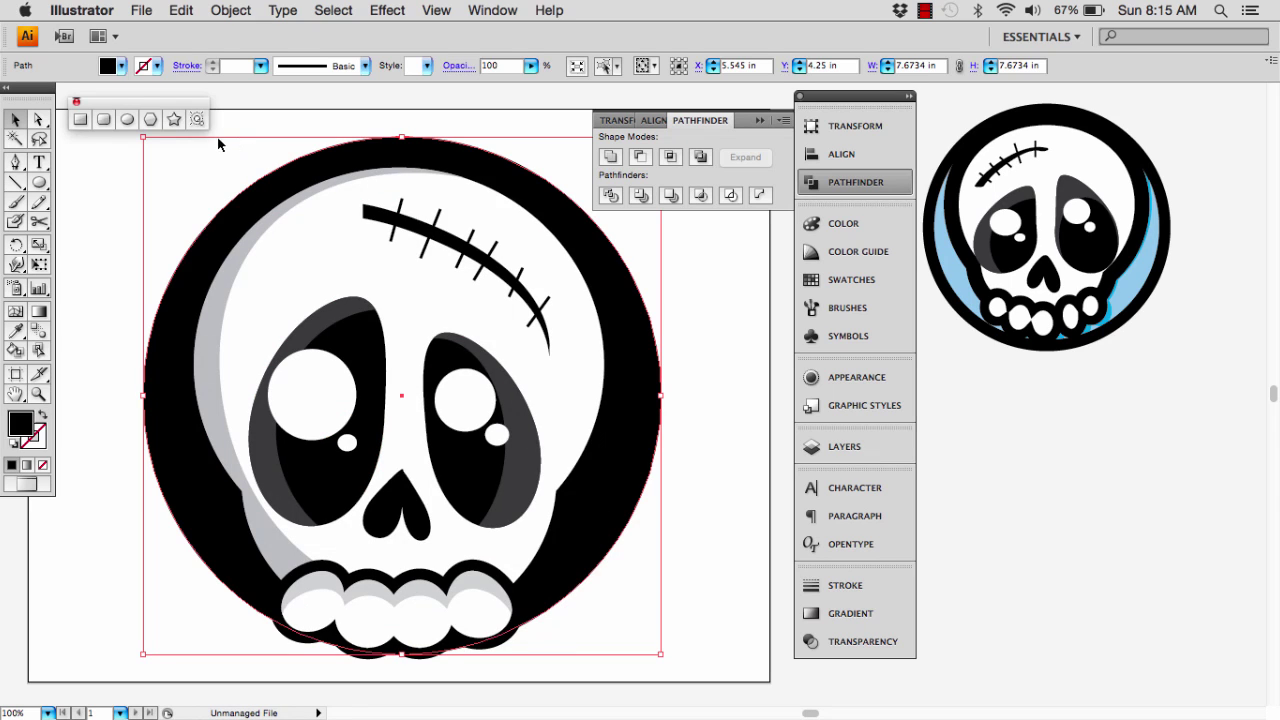
- Fill the circle behind the skull with a dark gray swatch
{"action": "left_click", "coordinate": [120, 66]}
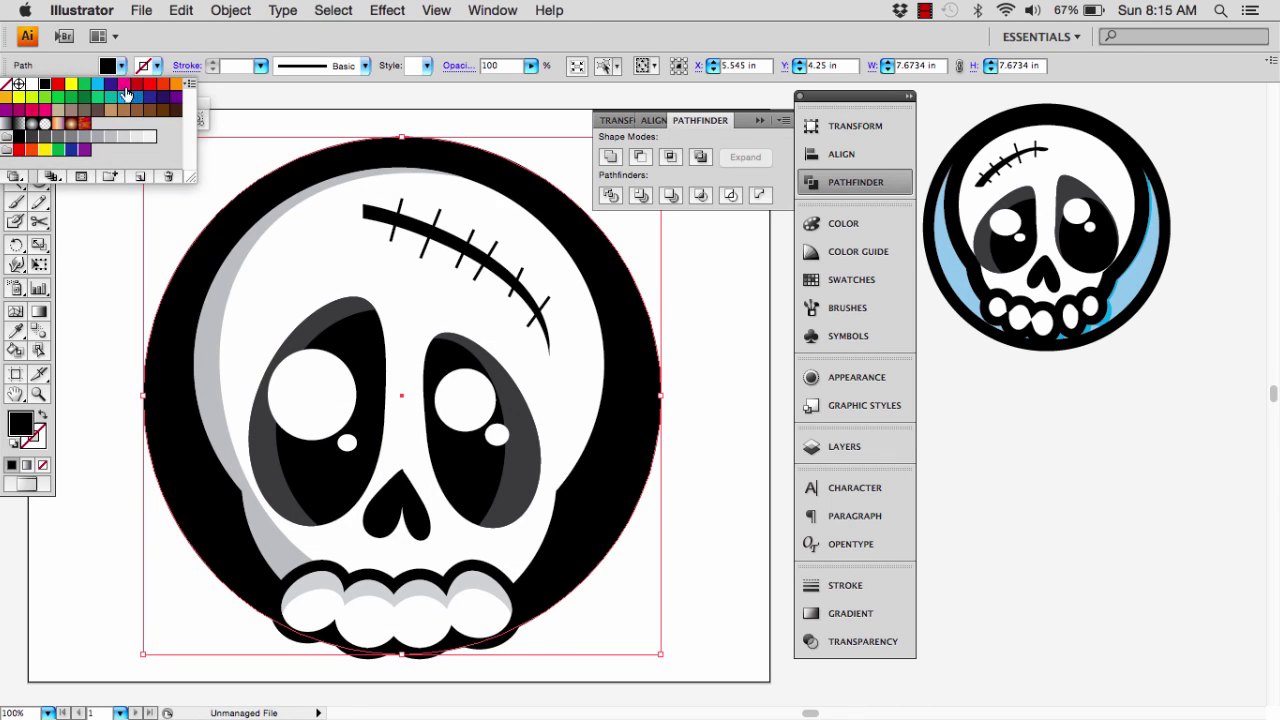
{"action": "left_click", "coordinate": [108, 138]}
{"action": "left_click", "coordinate": [84, 137]}
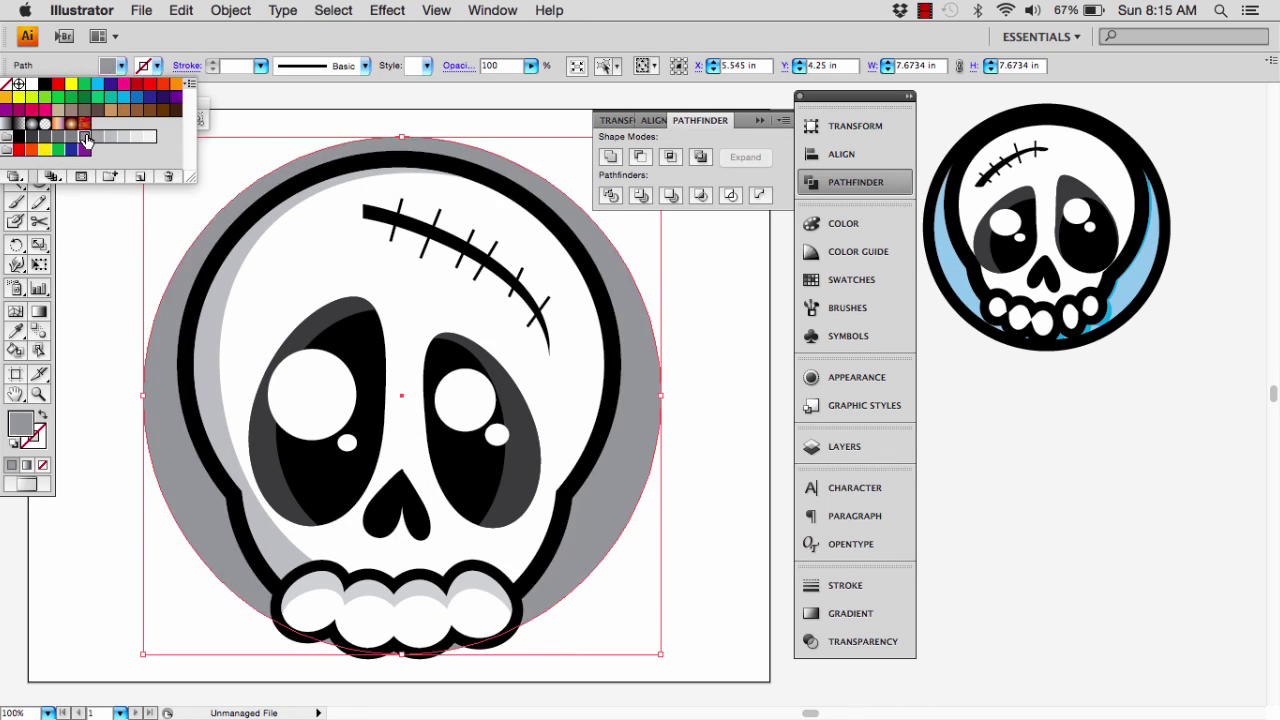
{"action": "left_click", "coordinate": [70, 137]}
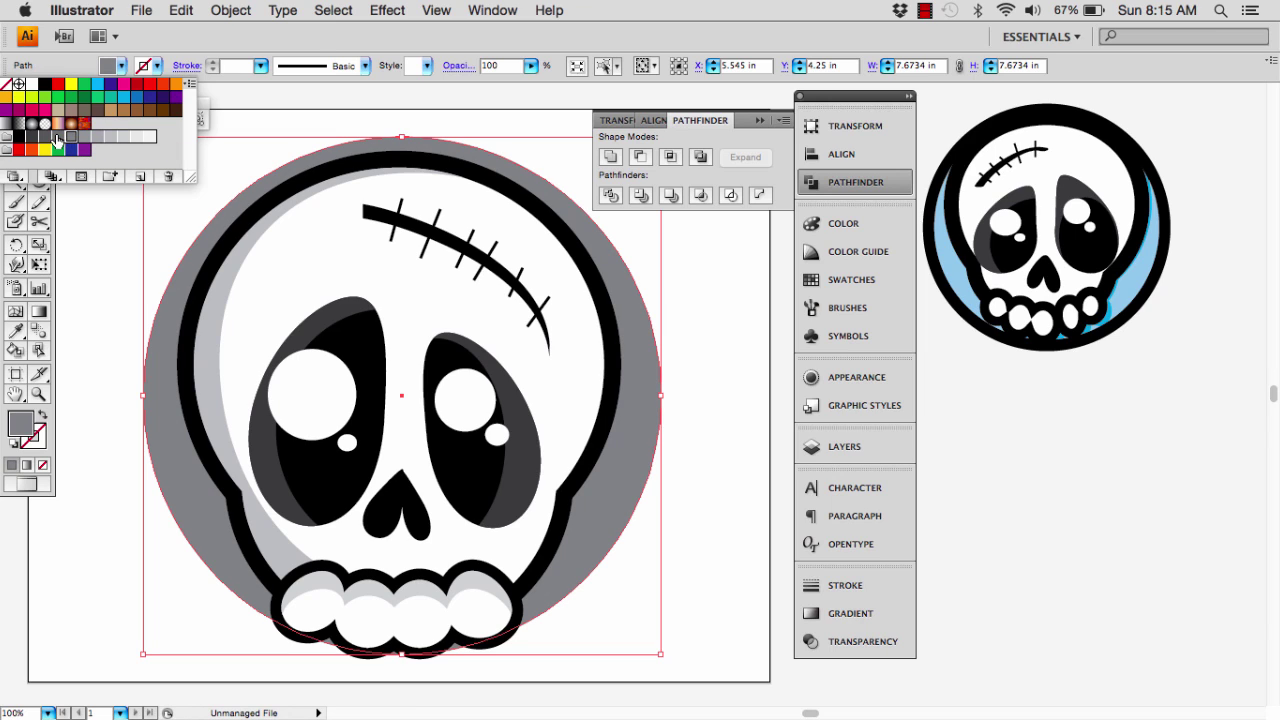
{"action": "left_click", "coordinate": [56, 138]}
- Give the background circle a black stroke 16 pt wide
{"action": "left_click", "coordinate": [157, 66]}
{"action": "left_click", "coordinate": [47, 85]}
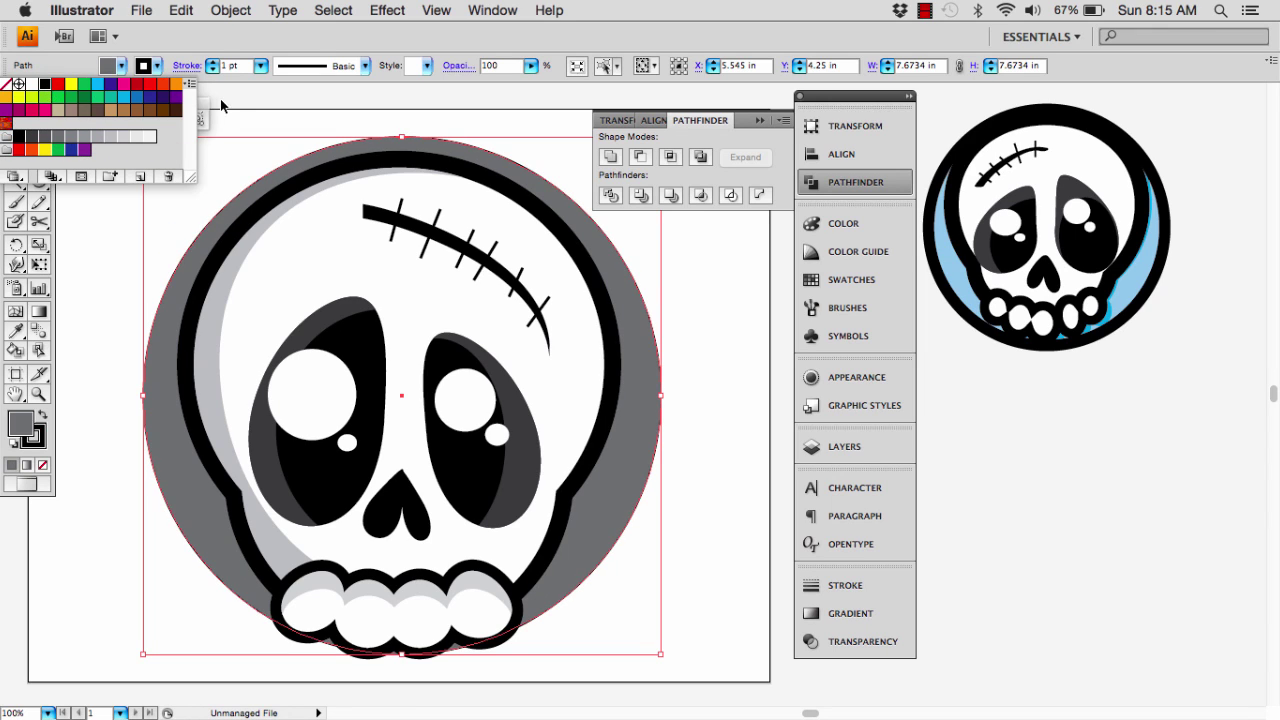
{"action": "left_click", "coordinate": [219, 66]}
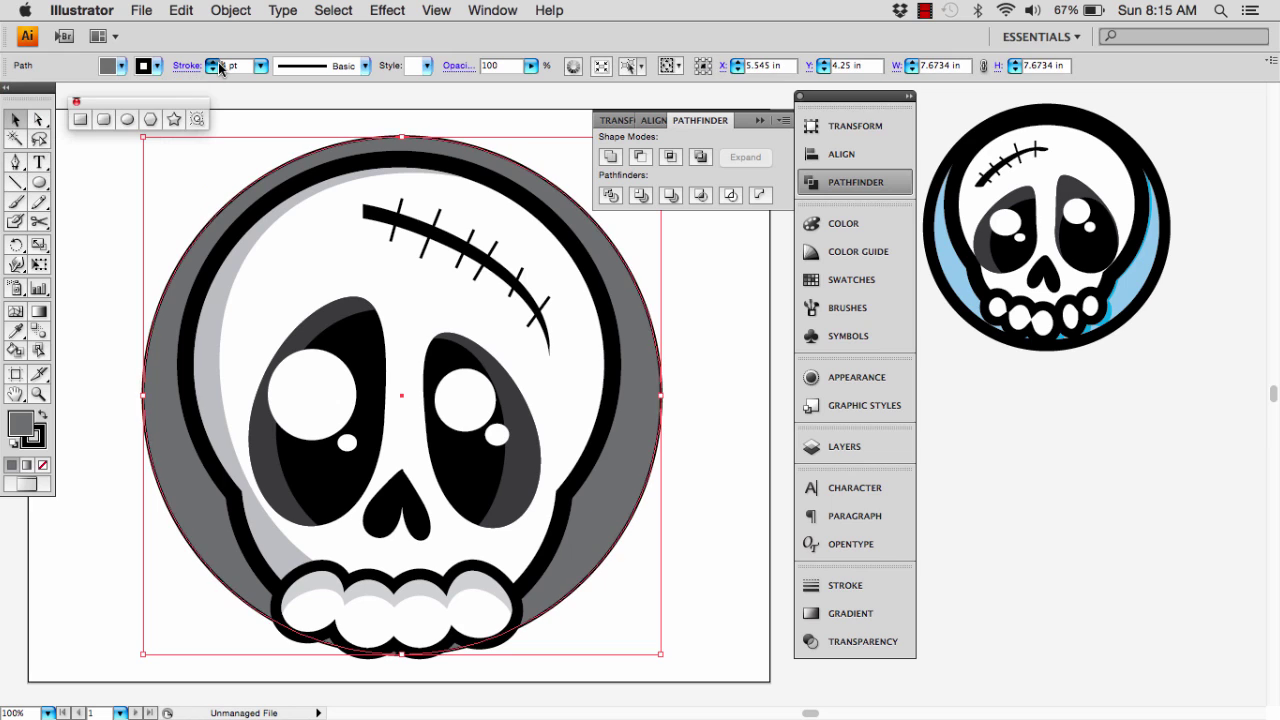
{"action": "left_click", "coordinate": [219, 66]}
{"action": "left_click", "coordinate": [219, 66]}
{"action": "left_click", "coordinate": [219, 66]}
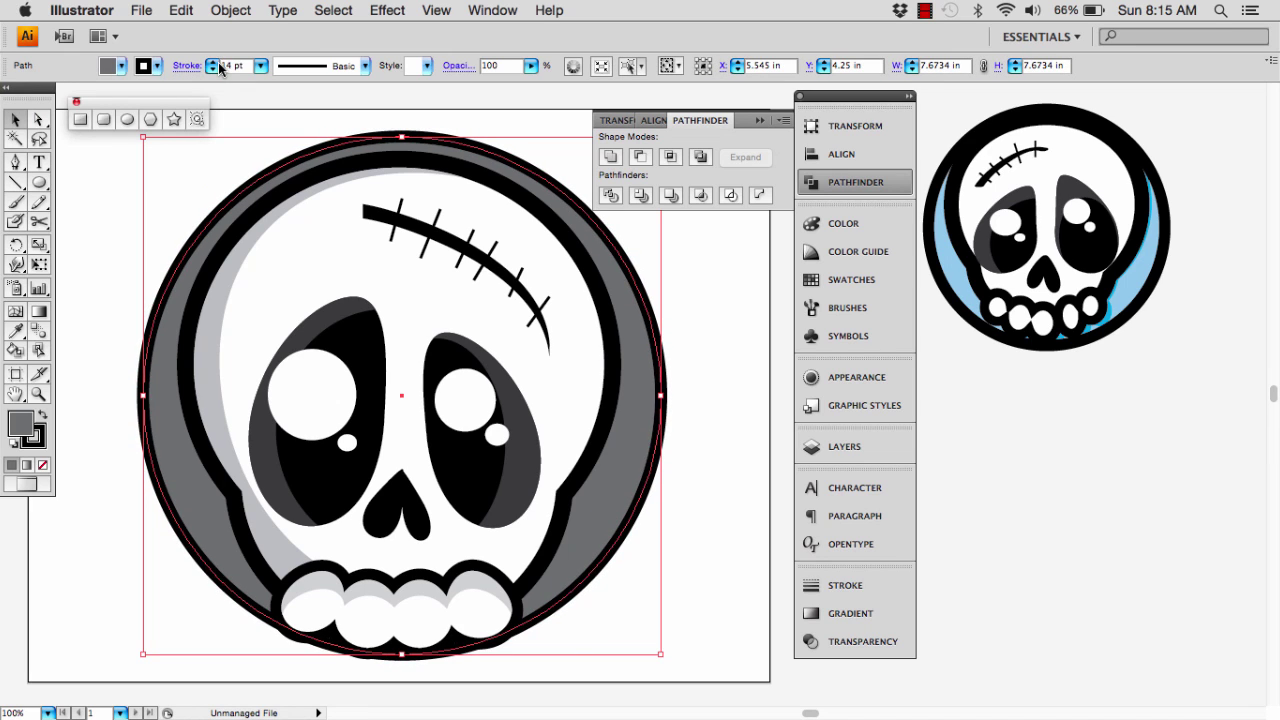
{"action": "left_click", "coordinate": [219, 66]}
{"action": "left_click", "coordinate": [219, 66]}
{"action": "left_click", "coordinate": [219, 66]}
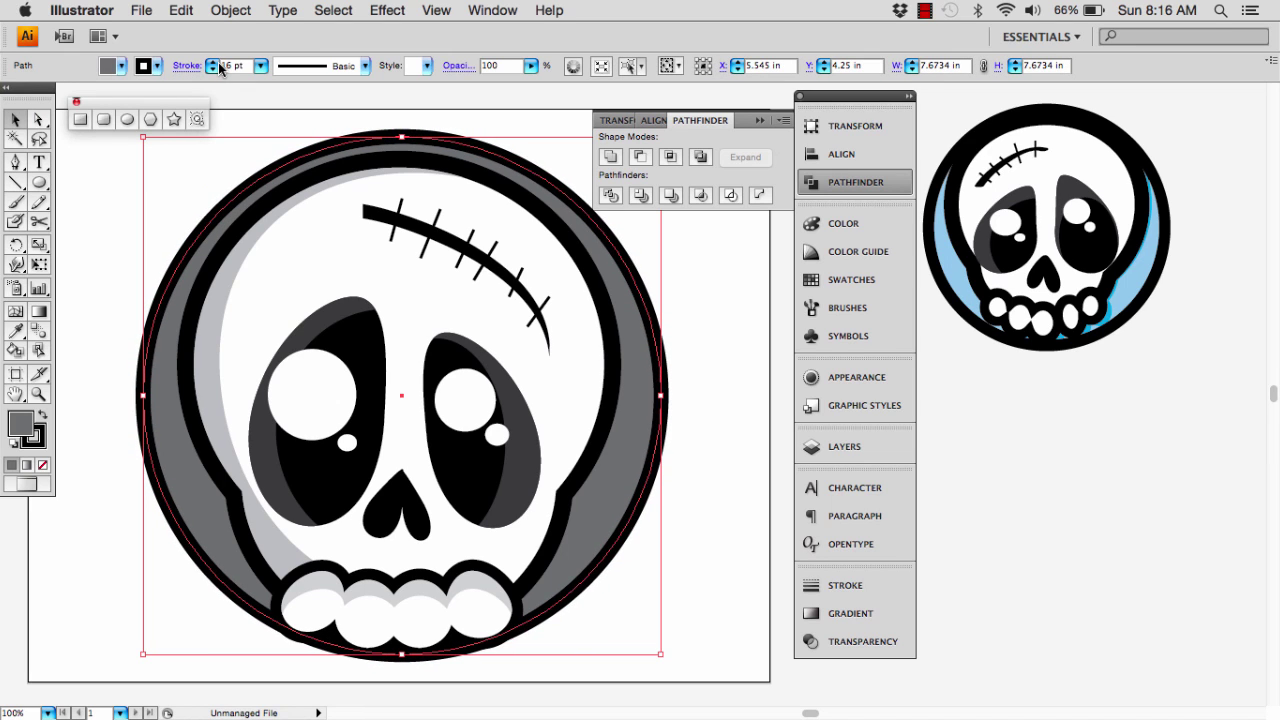
- Expand the appearance of the head outline and ungroup the resulting shapes
{"action": "left_click", "coordinate": [201, 316]}
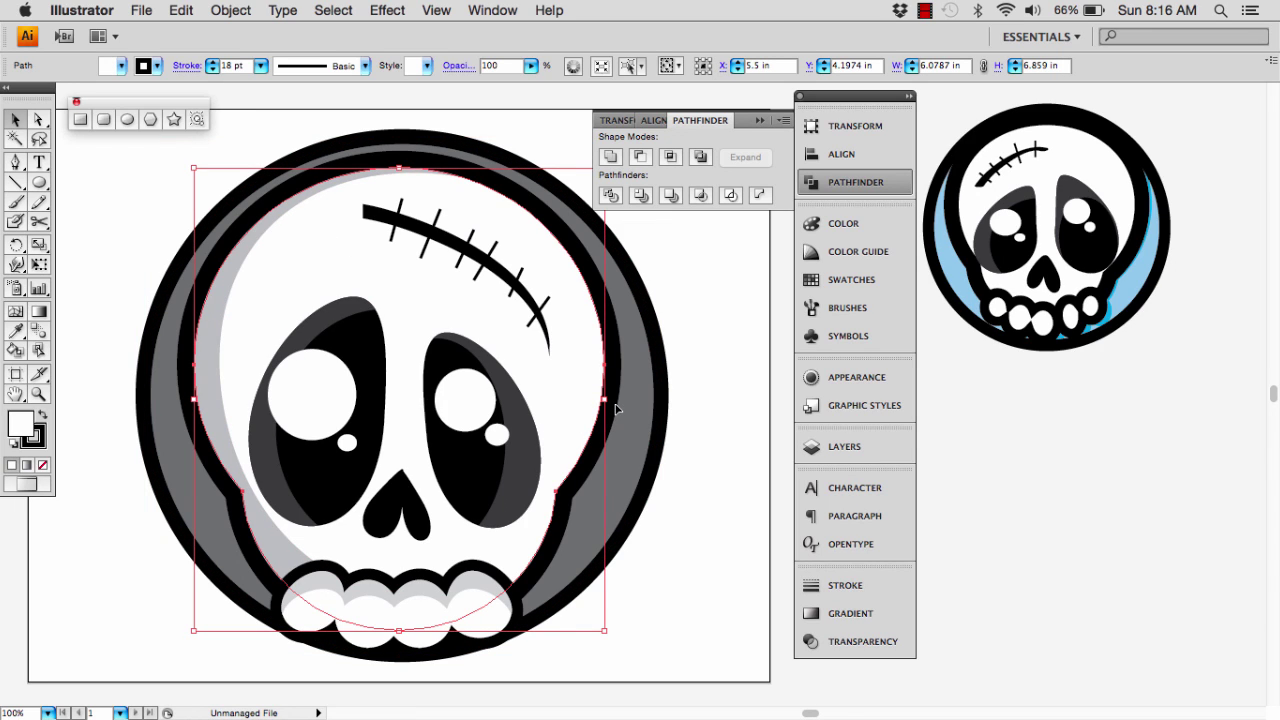
{"action": "left_click", "coordinate": [228, 11]}
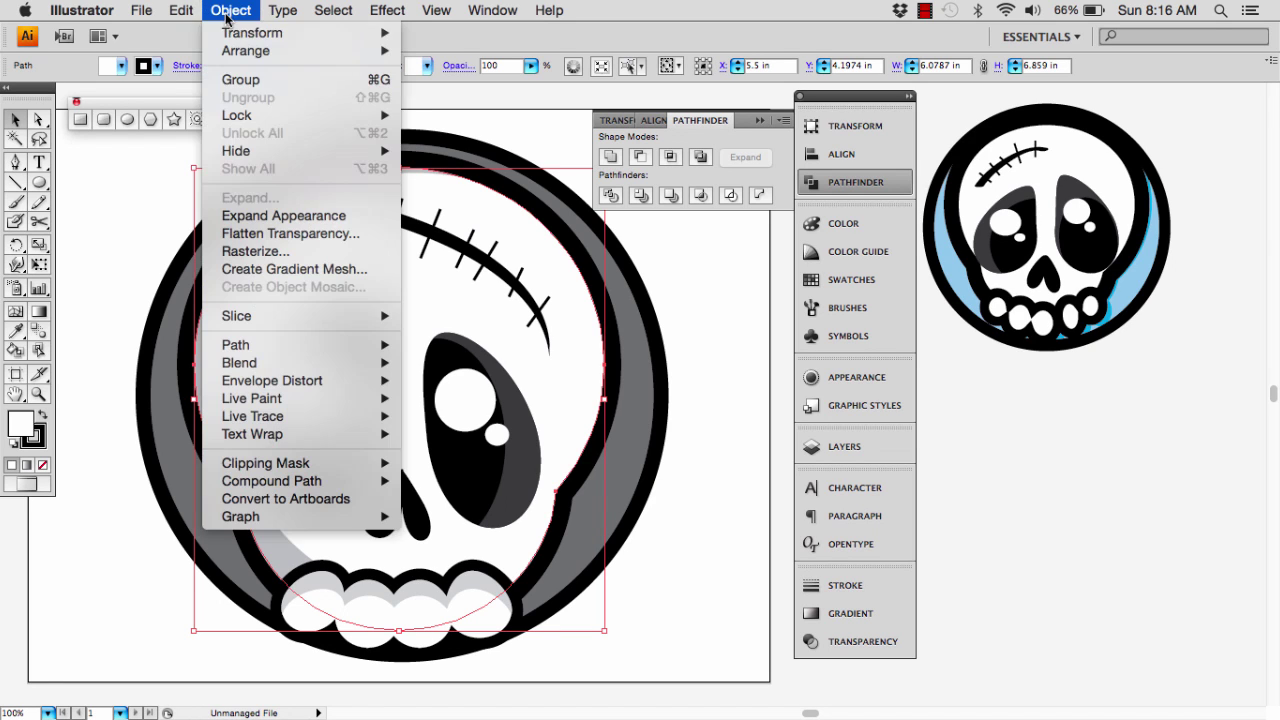
{"action": "left_click", "coordinate": [265, 214]}
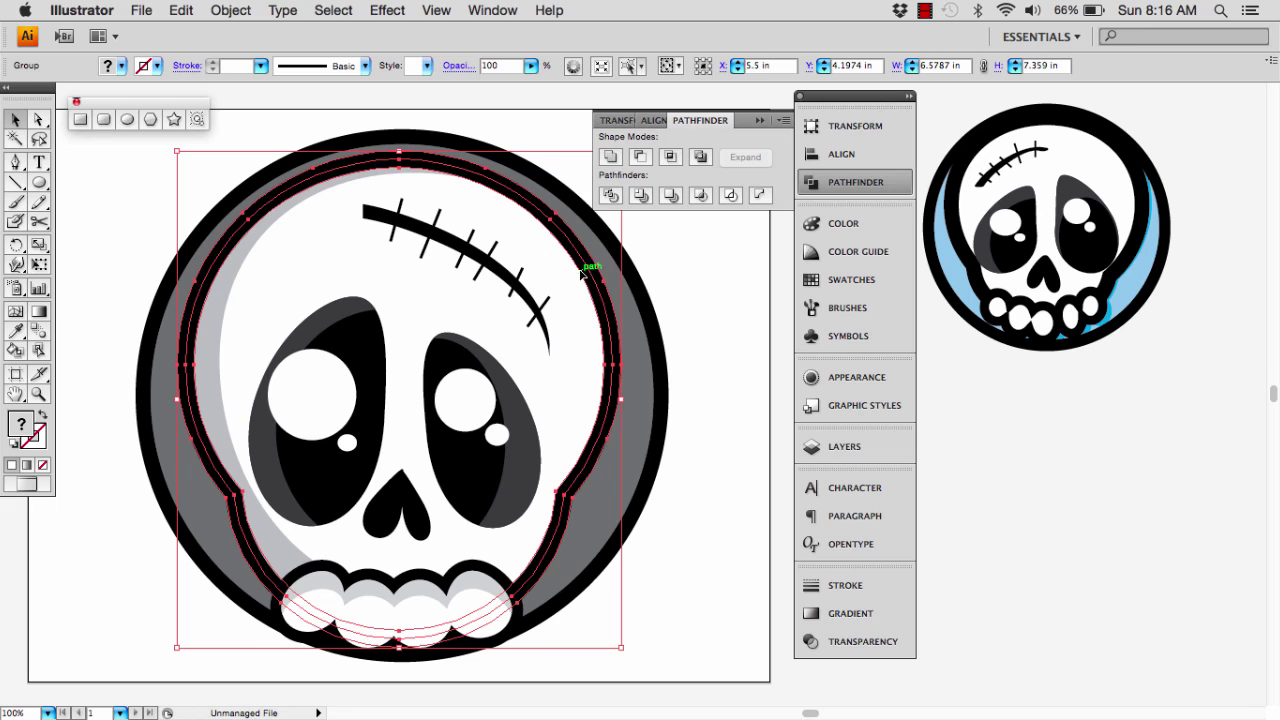
{"action": "right_click", "coordinate": [597, 267]}
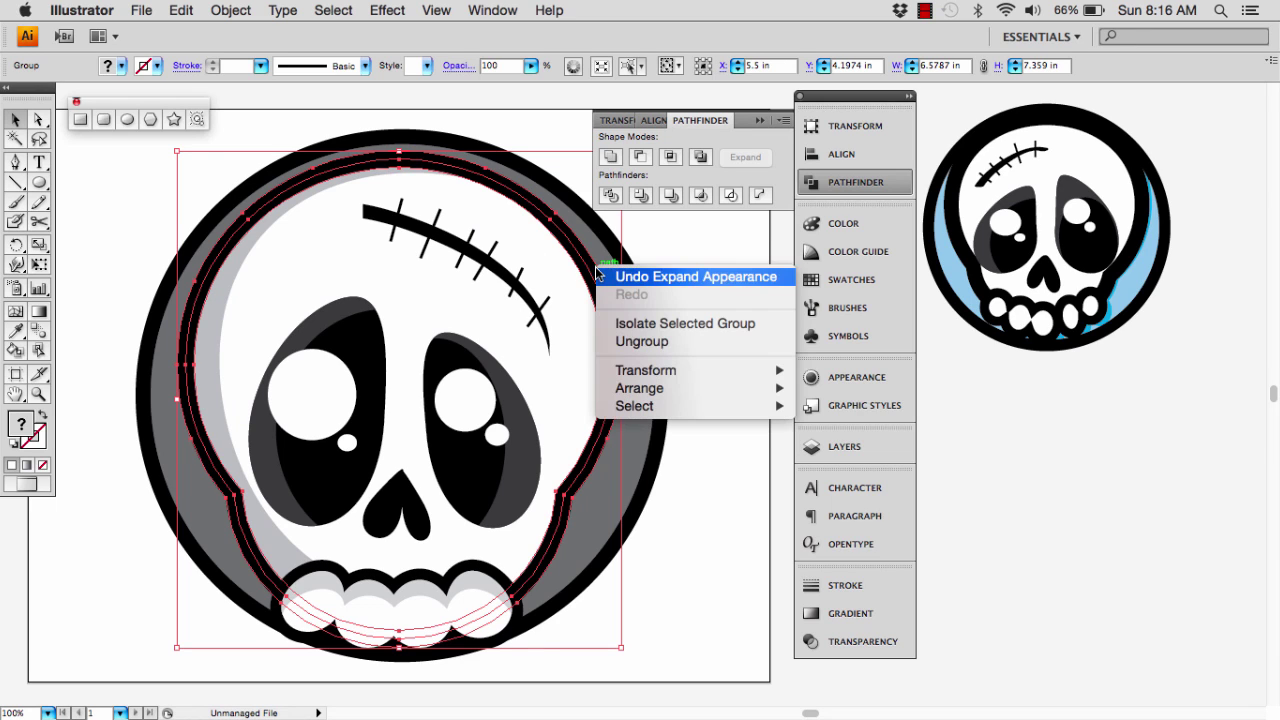
{"action": "left_click", "coordinate": [643, 342]}
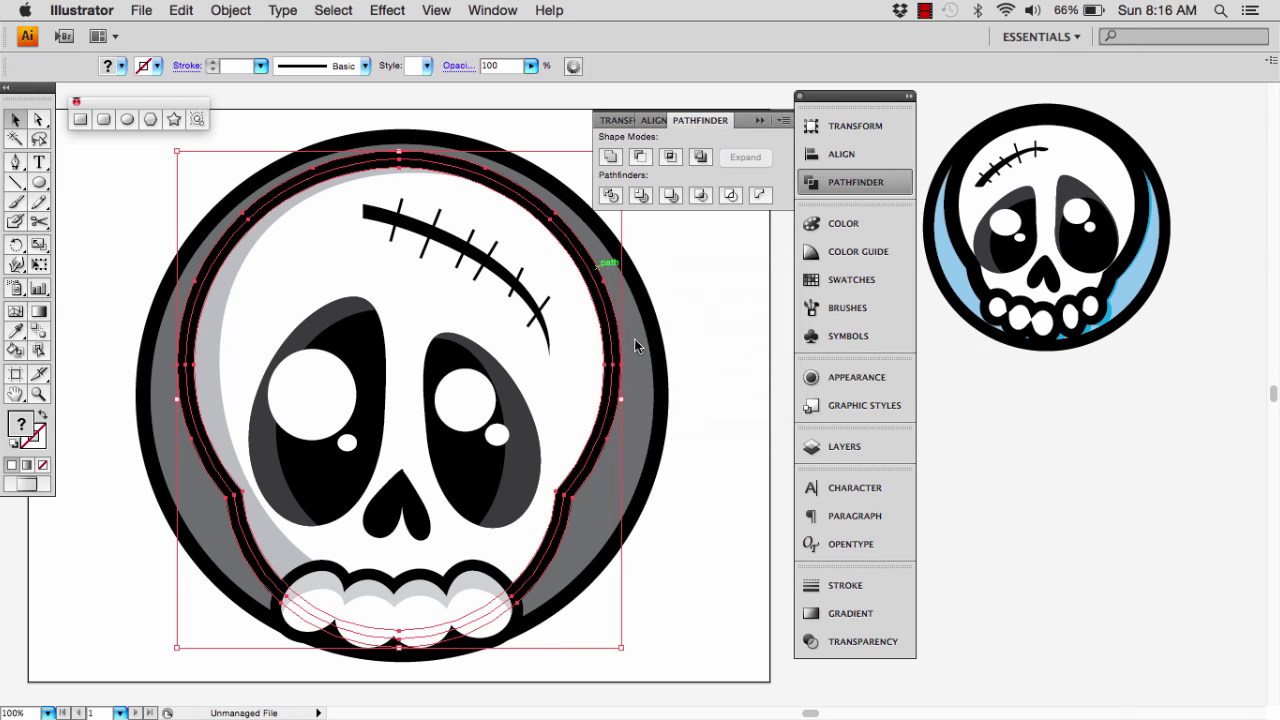
{"action": "left_click", "coordinate": [713, 362]}
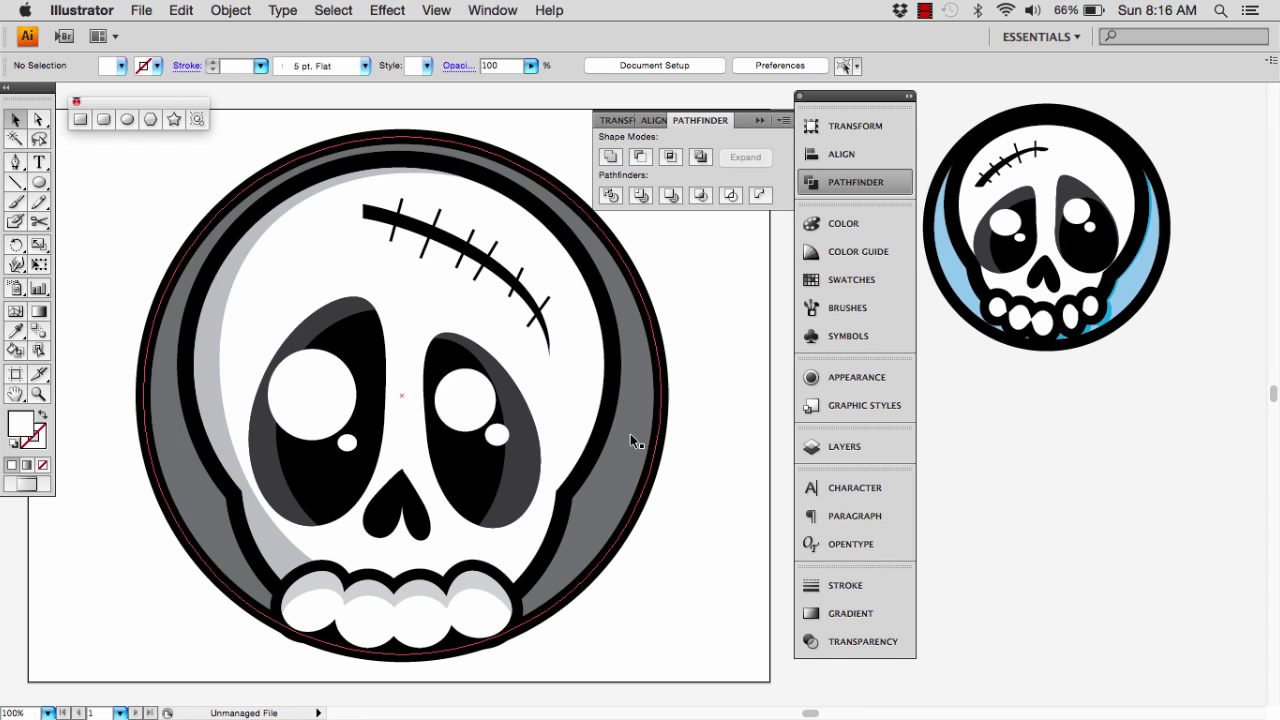
- Nudge the grouped teeth slightly upward to a Y position of 1.1112 in
{"action": "left_click", "coordinate": [615, 475]}
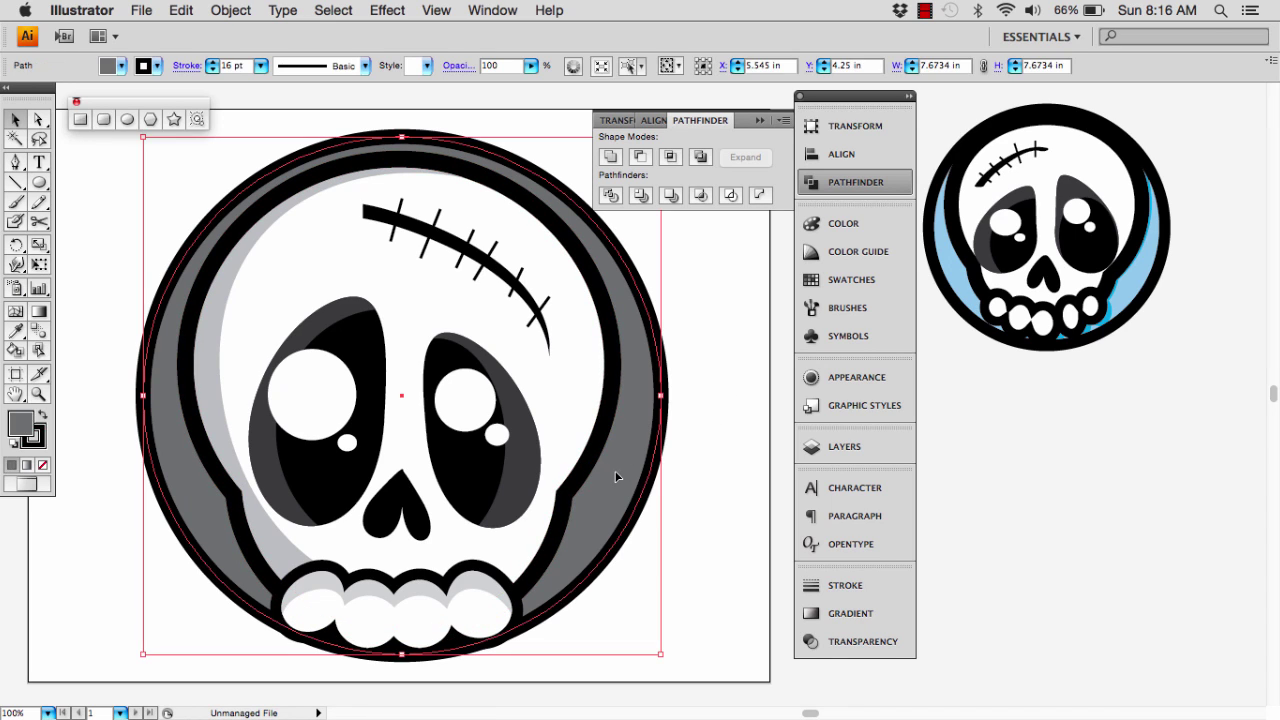
{"action": "left_click", "coordinate": [500, 586]}
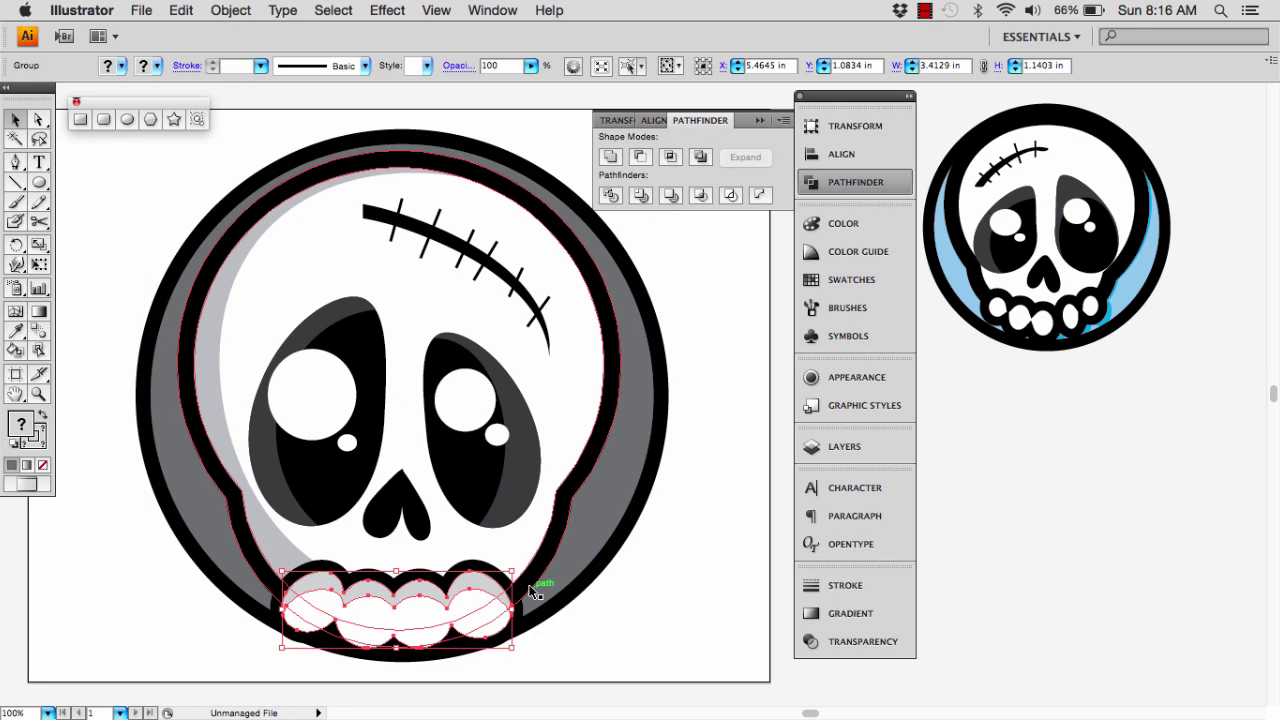
{"action": "key", "text": "Up"}
{"action": "key", "text": "Up"}
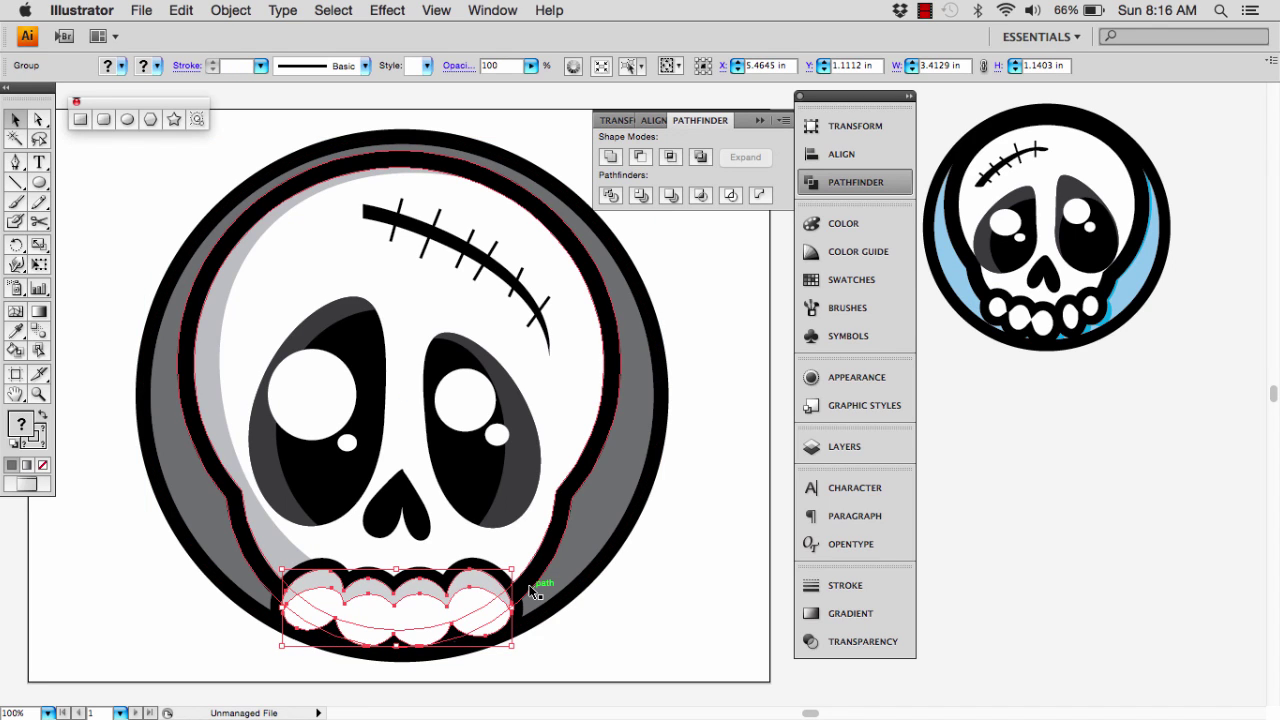
{"action": "left_click", "coordinate": [647, 626]}
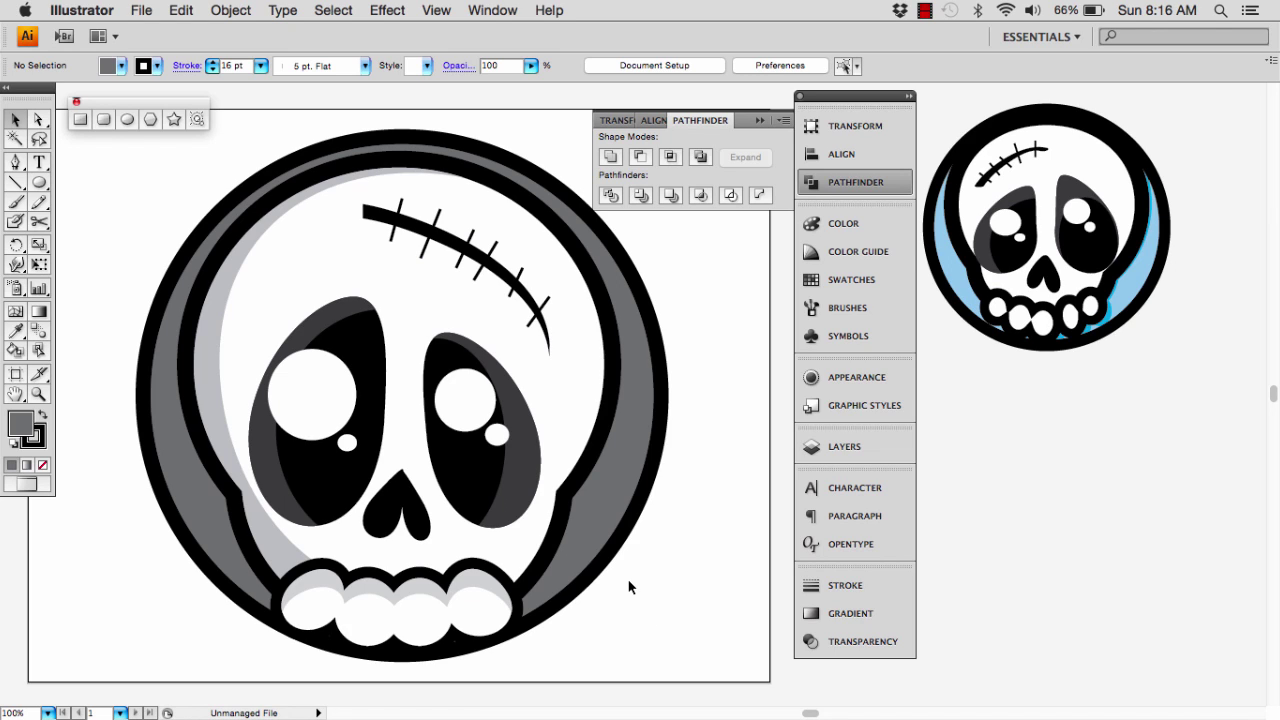
- Save the skull illustration document
{"action": "left_click", "coordinate": [142, 12]}
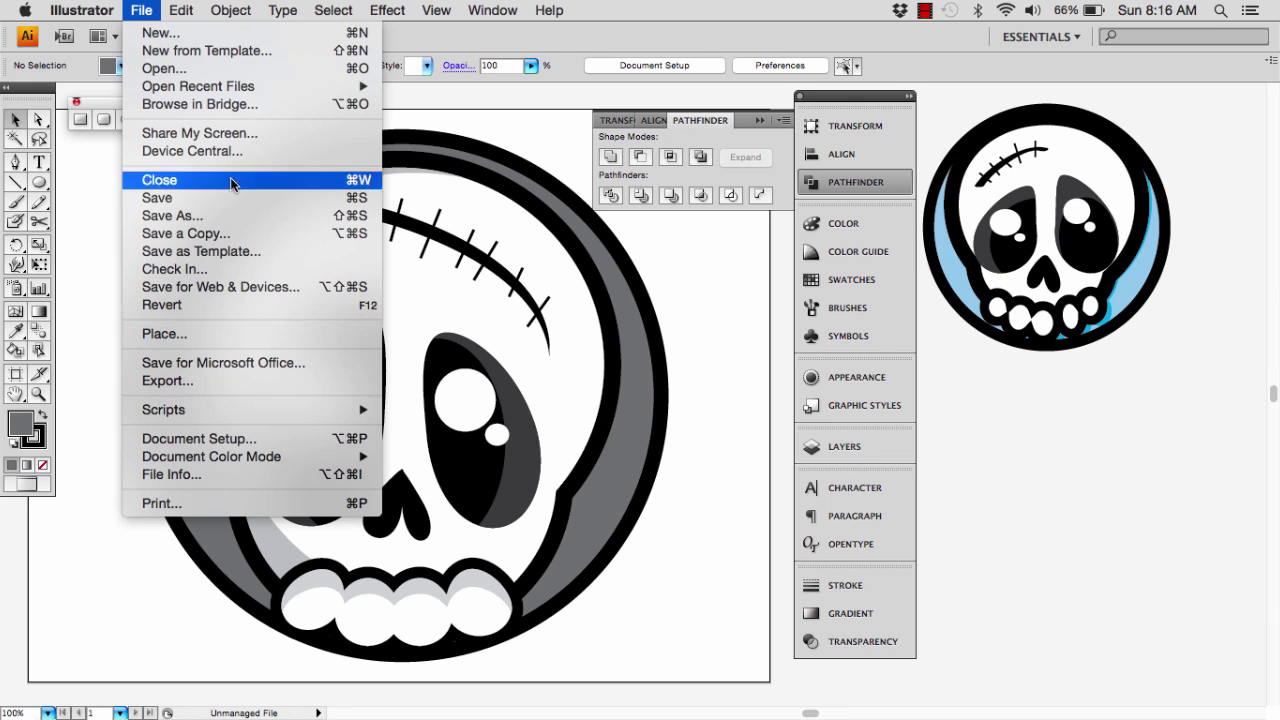
{"action": "left_click", "coordinate": [190, 193]}
{"action": "left_click", "coordinate": [145, 11]}
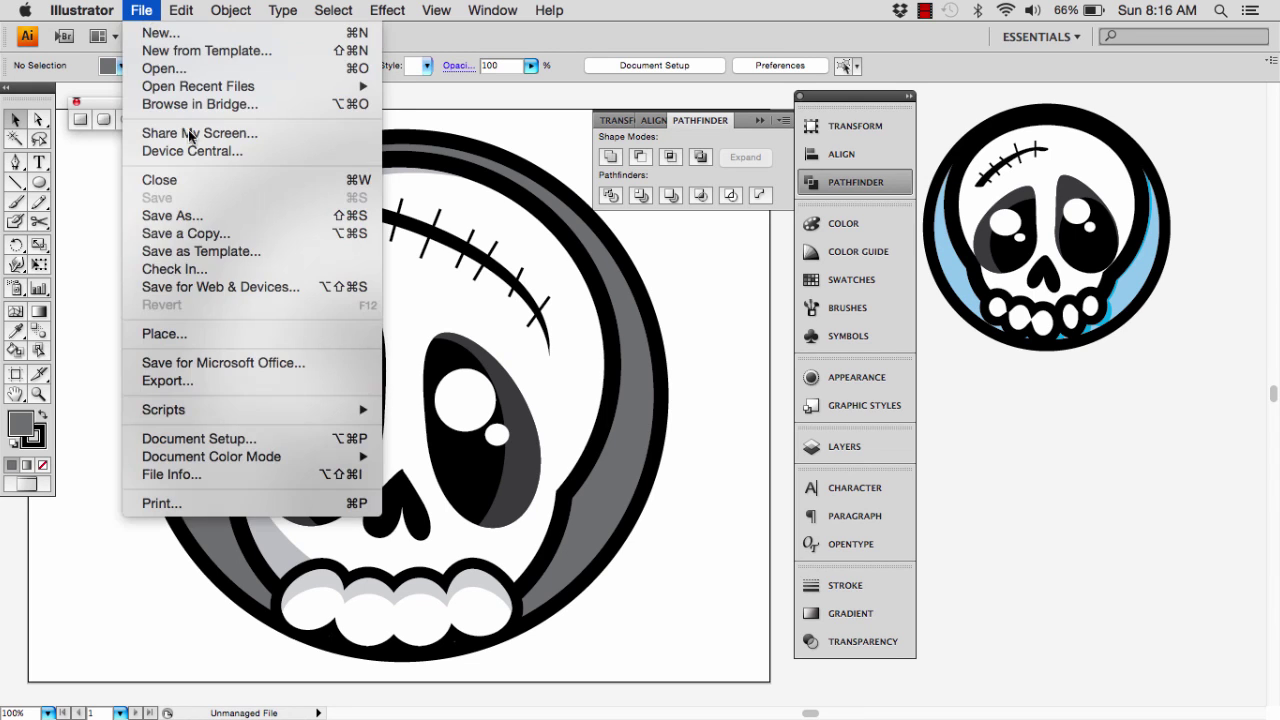
- Export the skull artwork for the web as a transparent PNG-24 named skull2.png in the Brushes folder, images only
{"action": "left_click", "coordinate": [187, 288]}
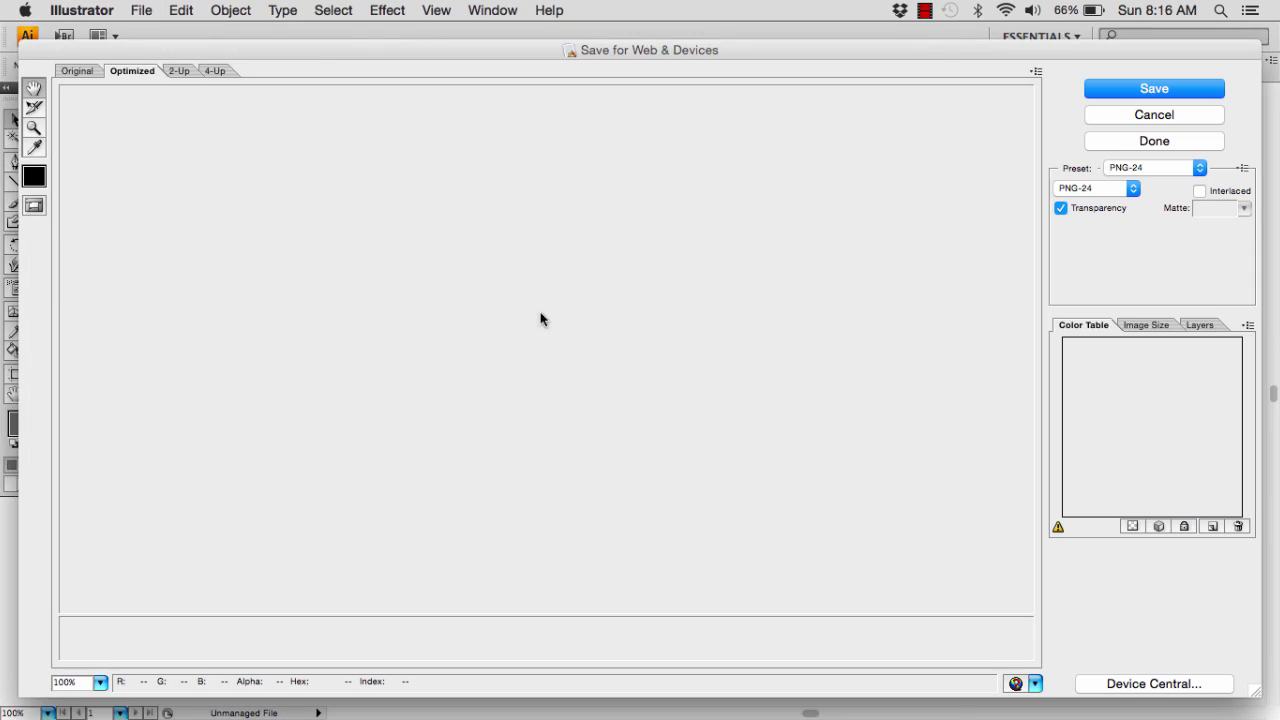
{"action": "left_click", "coordinate": [1105, 189]}
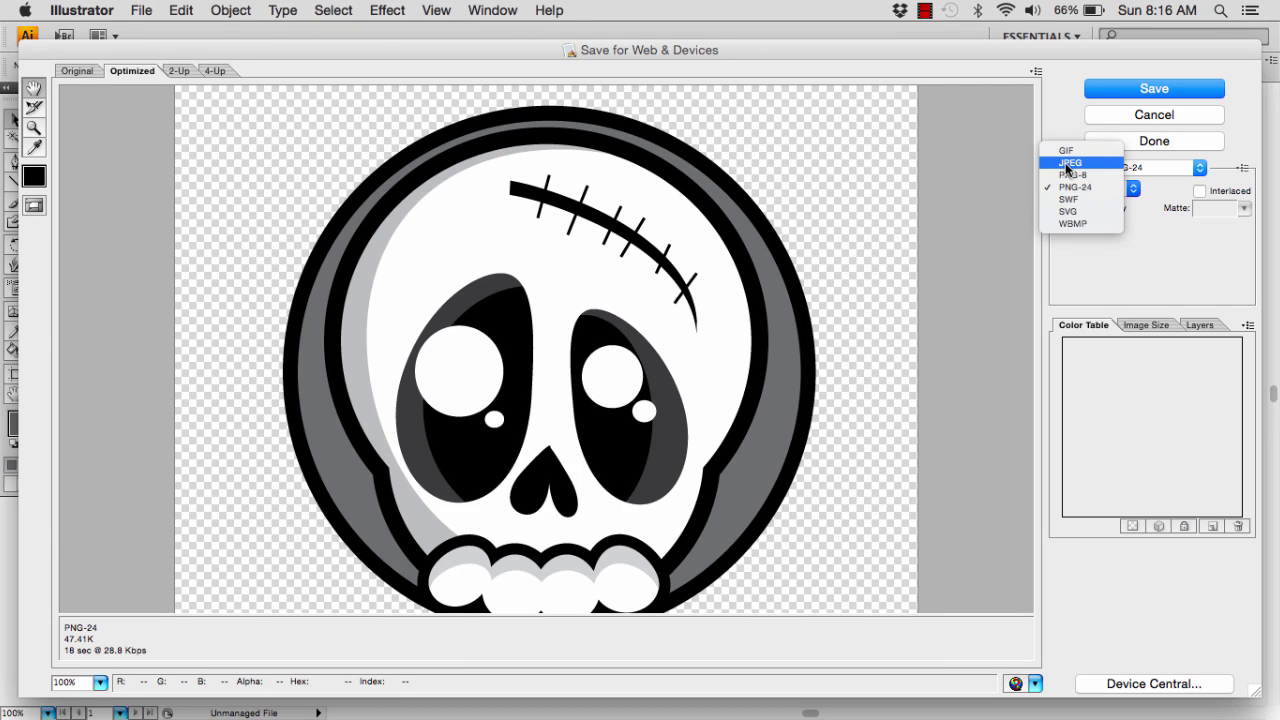
{"action": "left_click", "coordinate": [1076, 188]}
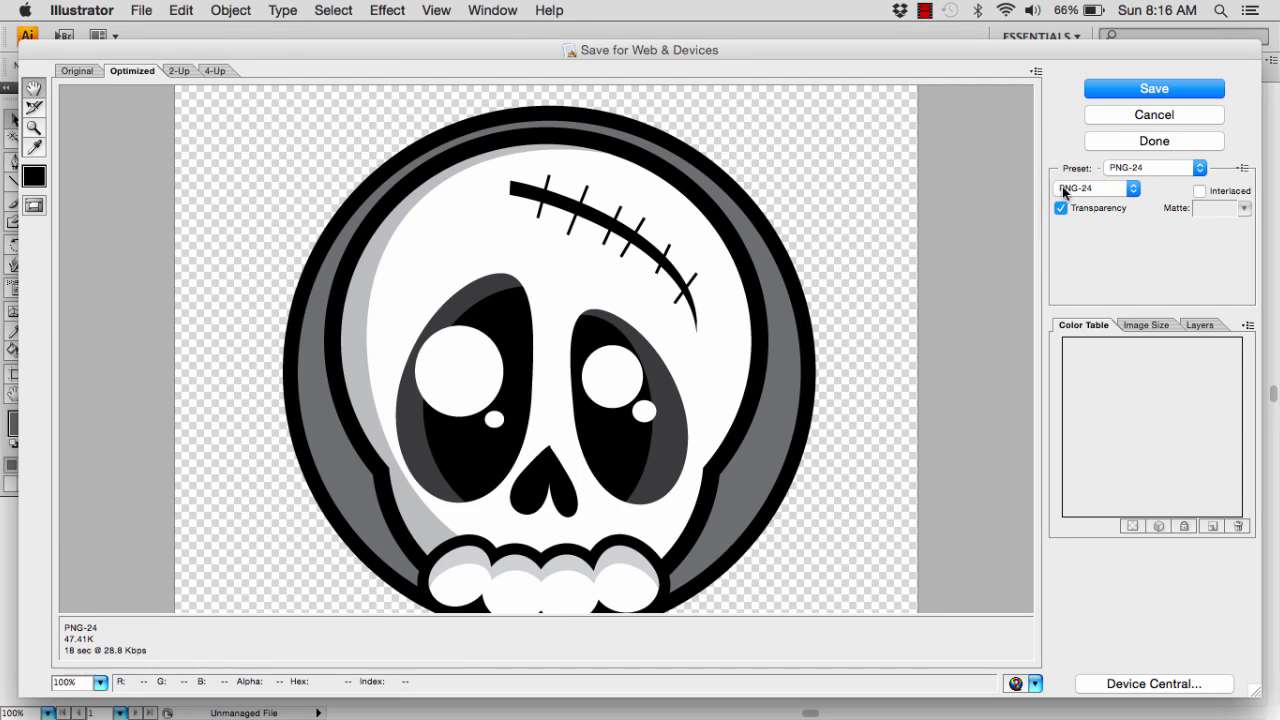
{"action": "left_click", "coordinate": [1135, 86]}
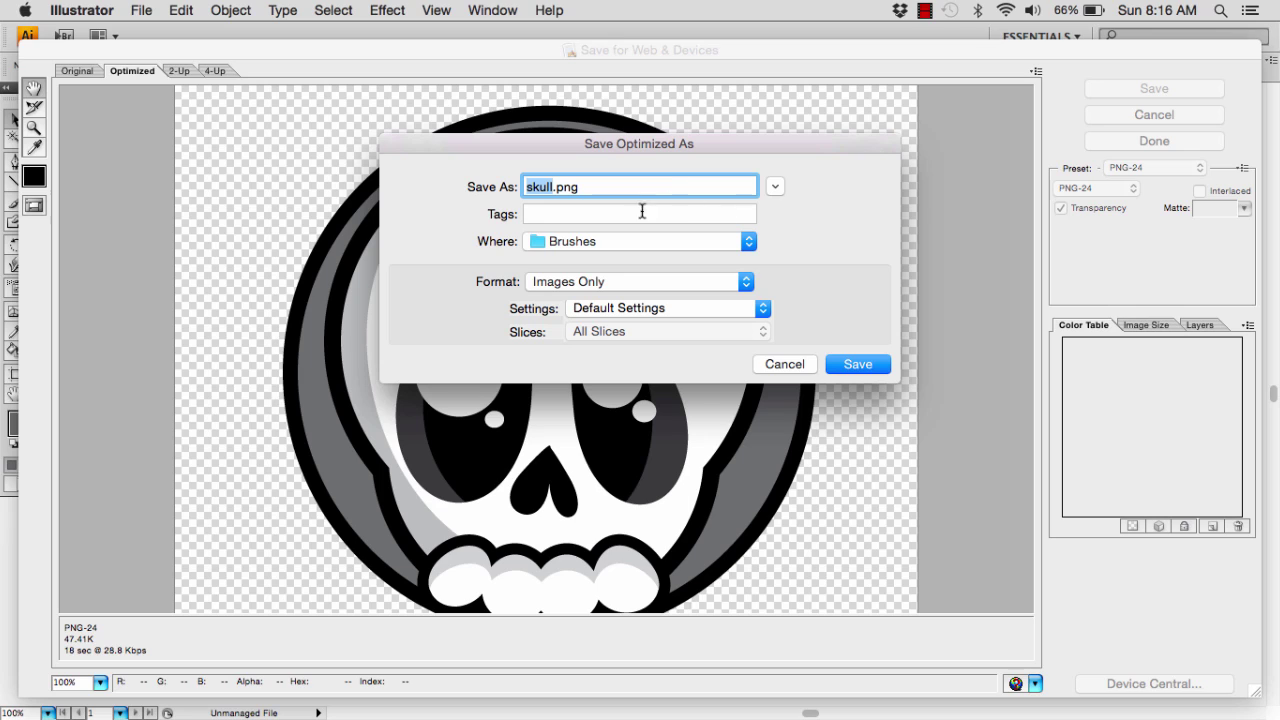
{"action": "left_click", "coordinate": [557, 188]}
{"action": "type", "text": "2"}
{"action": "left_click", "coordinate": [855, 364]}
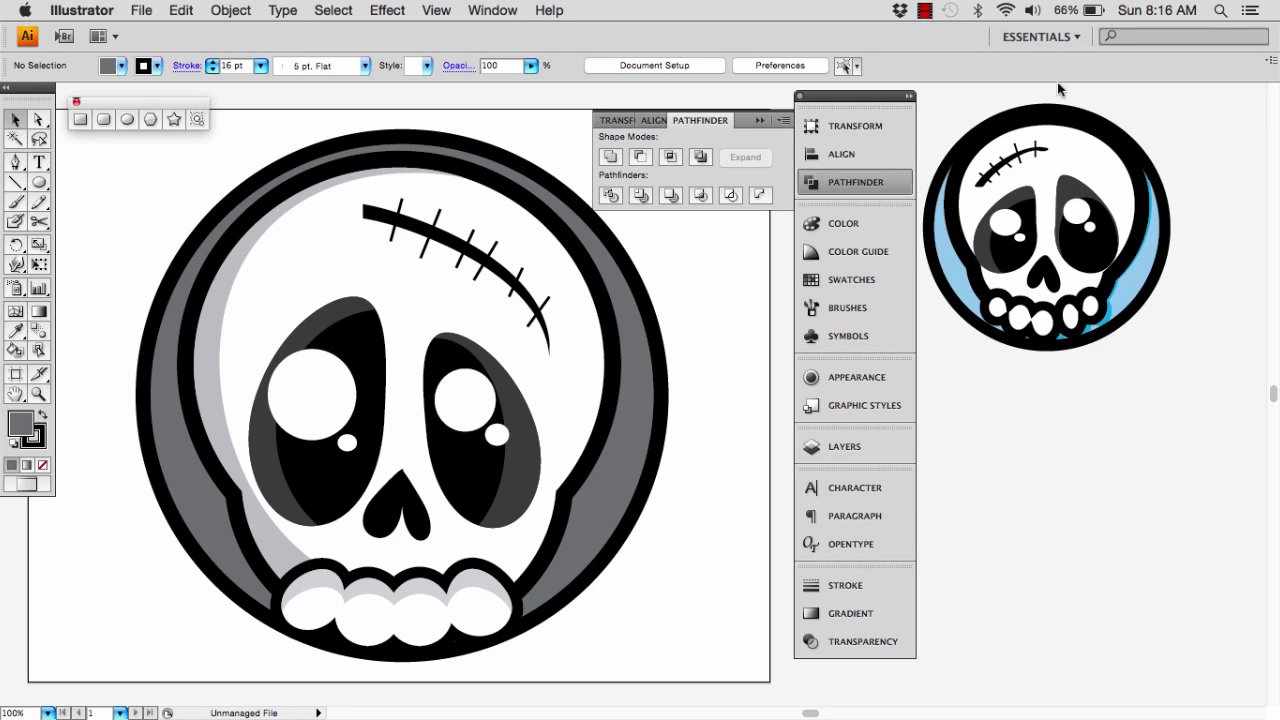
{"action": "left_click", "coordinate": [925, 12]}
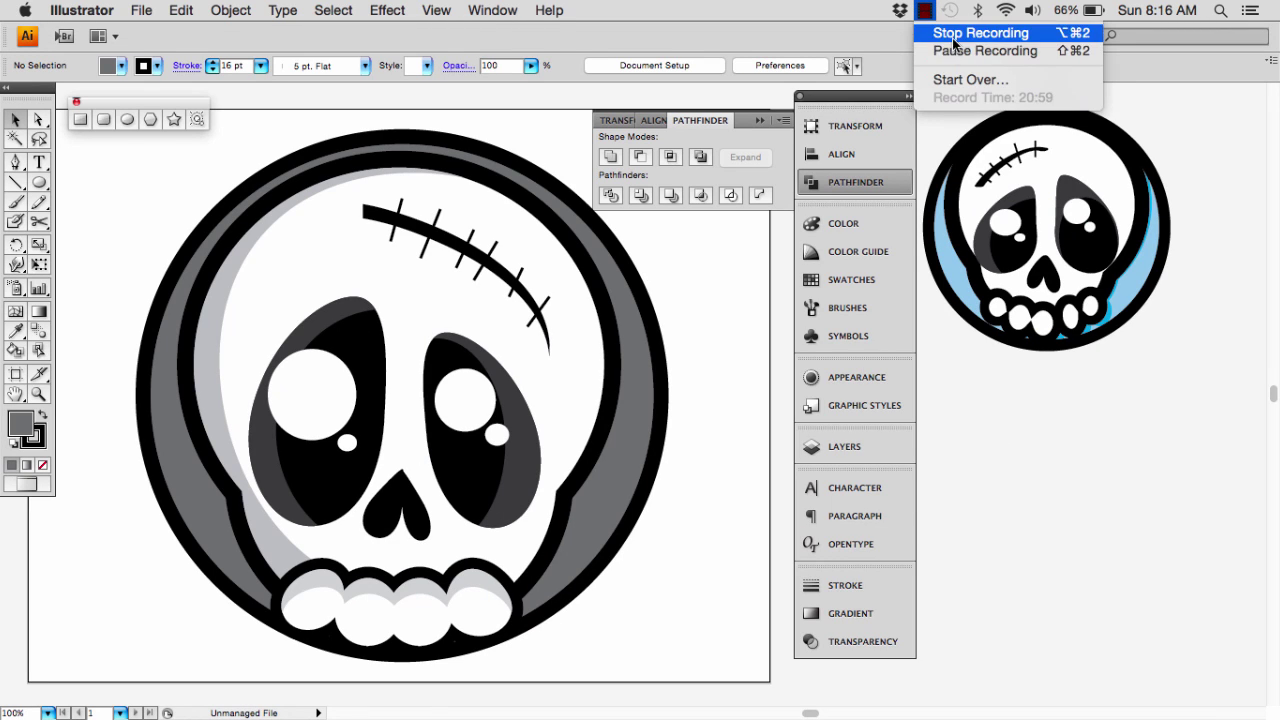
{"action": "left_click", "coordinate": [965, 33]}
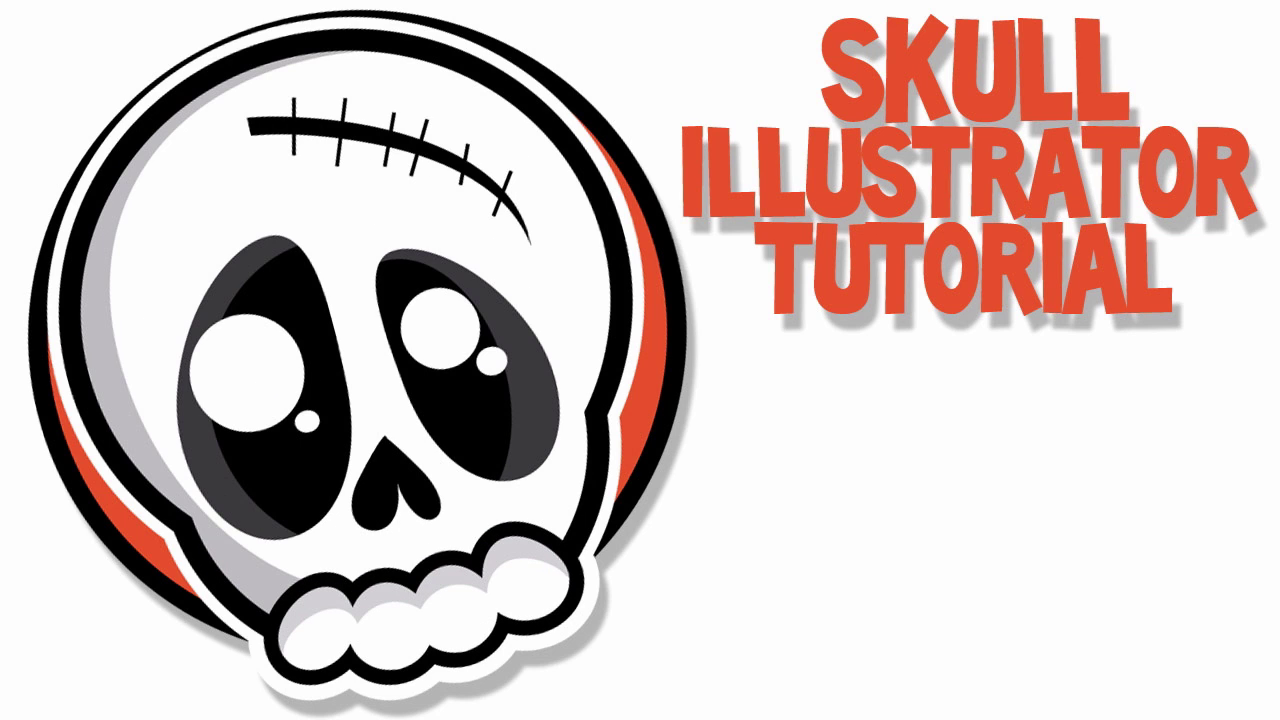